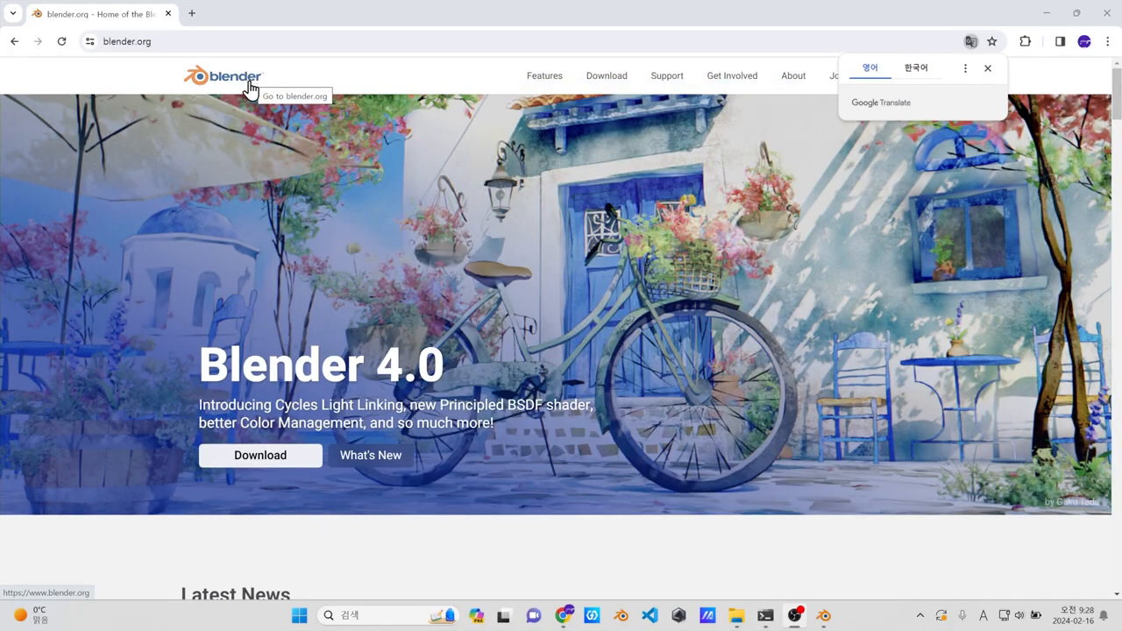
Open Blender's download page and go to the list of daily builds.
{"action": "left_click", "coordinate": [259, 457]}
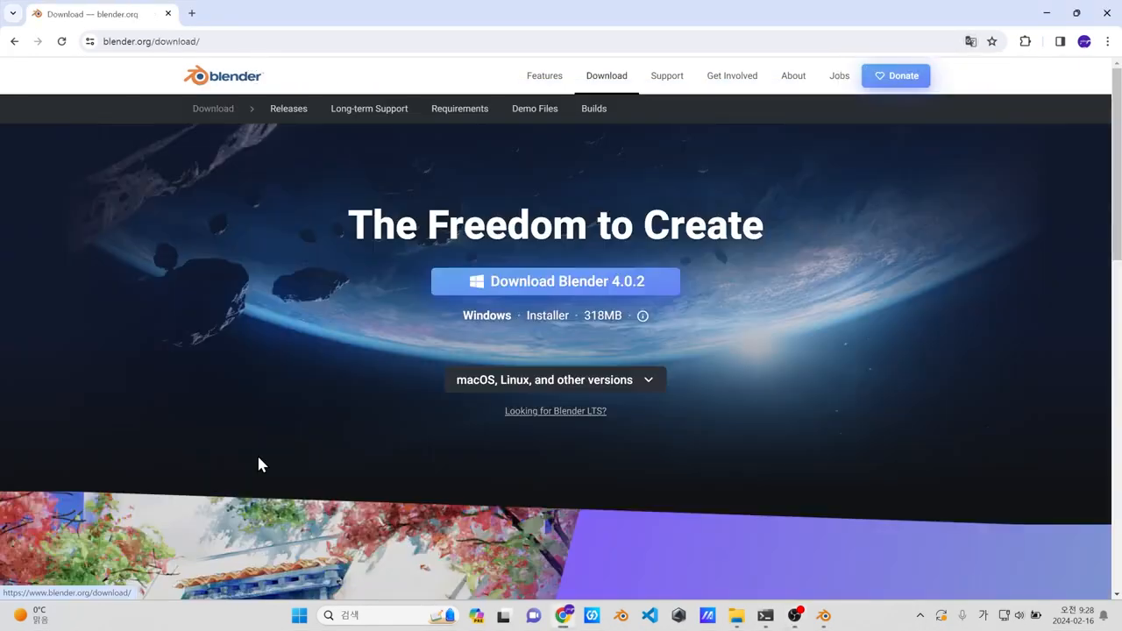
{"action": "left_click", "coordinate": [586, 120]}
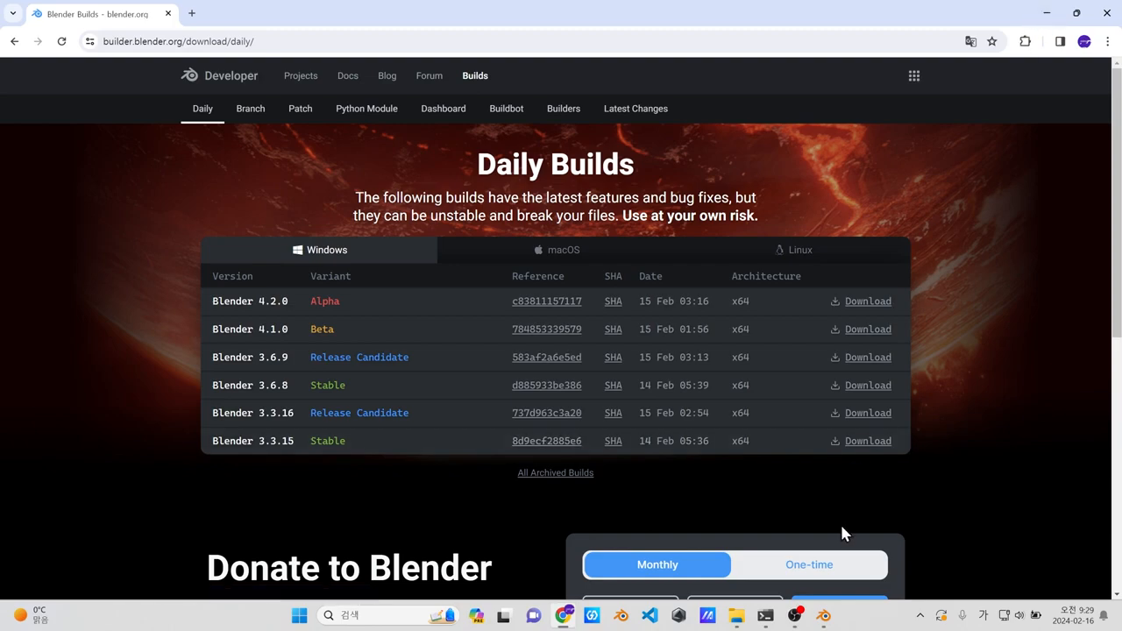
Switch to Blender and delete the camera and the light from the default scene.
{"action": "left_click", "coordinate": [821, 615]}
{"action": "left_click_drag", "start_coordinate": [694, 154], "coordinate": [528, 76]}
{"action": "left_click_drag", "start_coordinate": [338, 385], "coordinate": [158, 201], "text": "shift"}
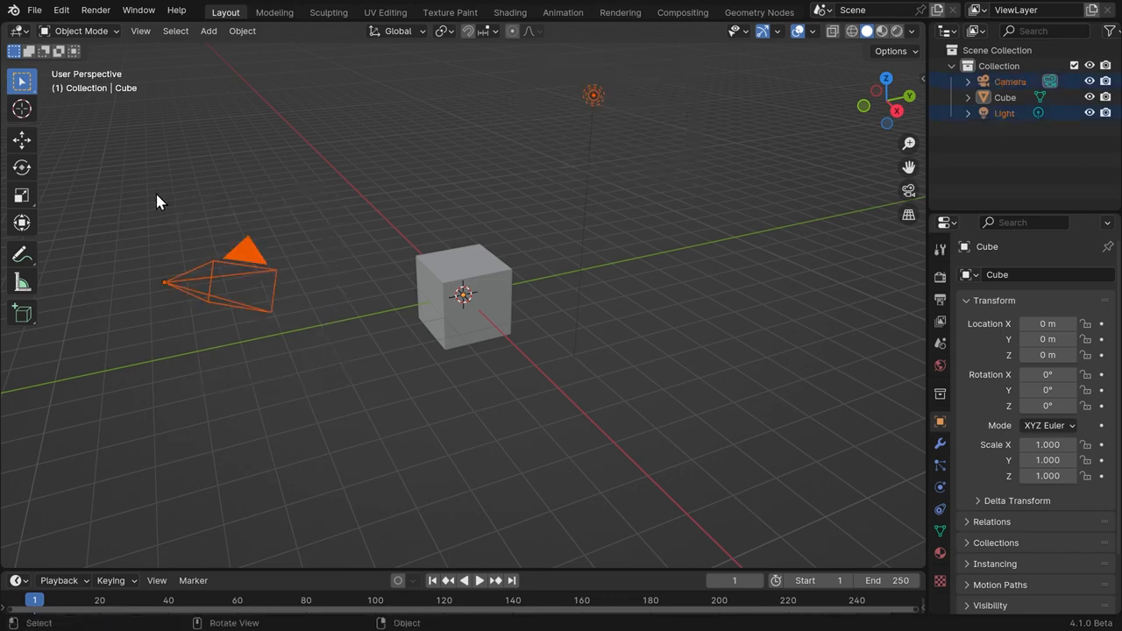
{"action": "key", "text": "x"}
{"action": "left_click", "coordinate": [157, 200]}
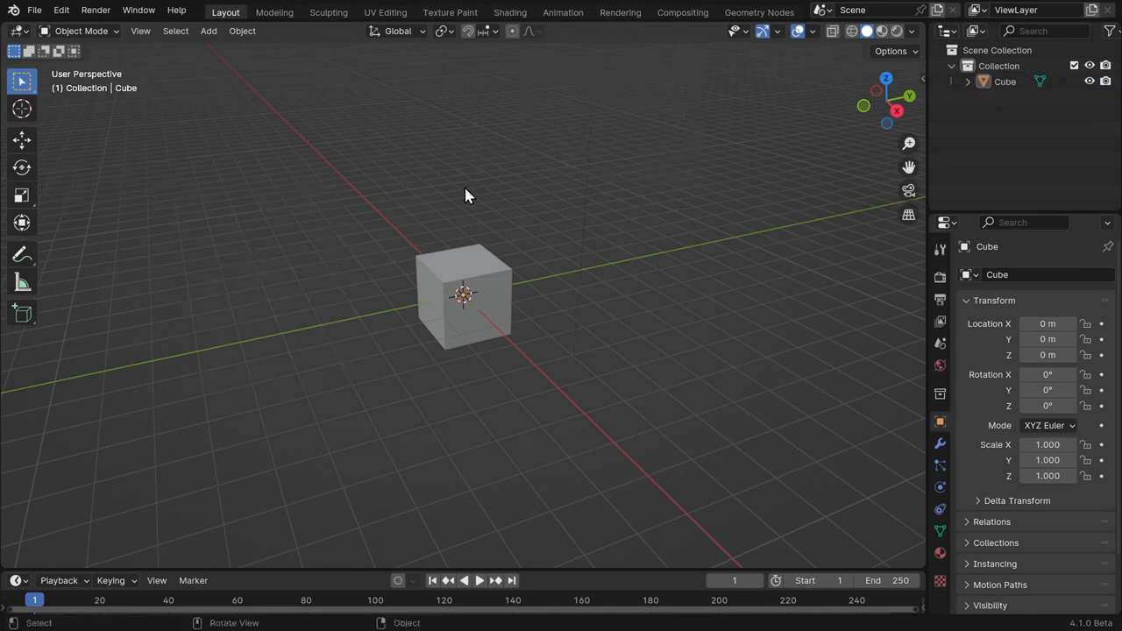
Add a Bevel modifier to the default cube.
{"action": "left_click", "coordinate": [496, 304]}
{"action": "middle_click_drag", "start_coordinate": [557, 267], "coordinate": [649, 251]}
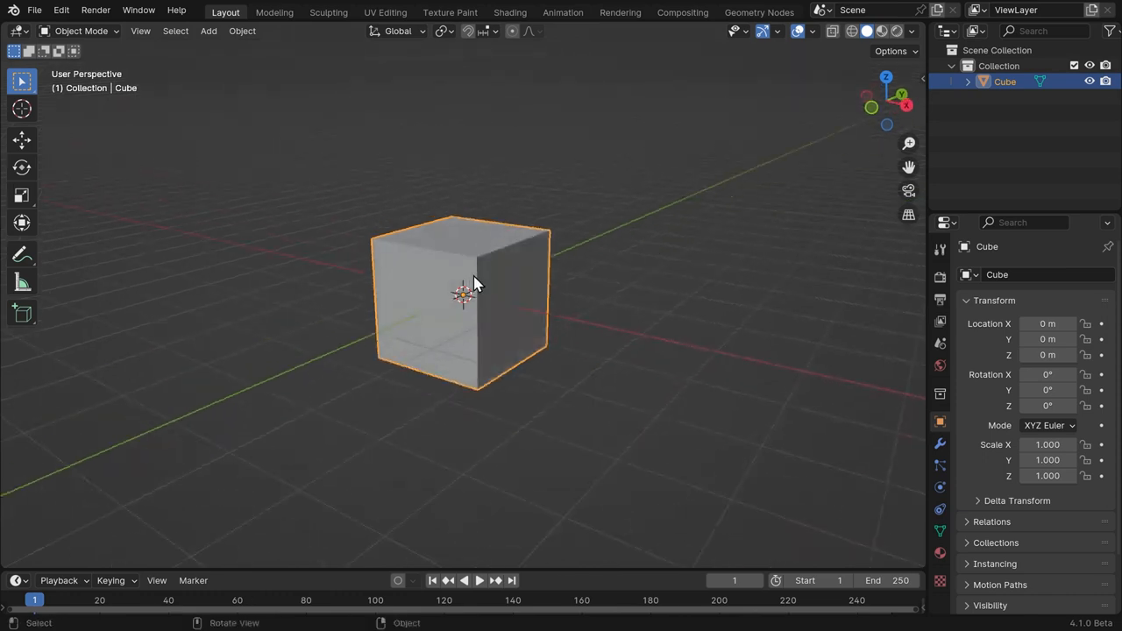
{"action": "left_click", "coordinate": [941, 444]}
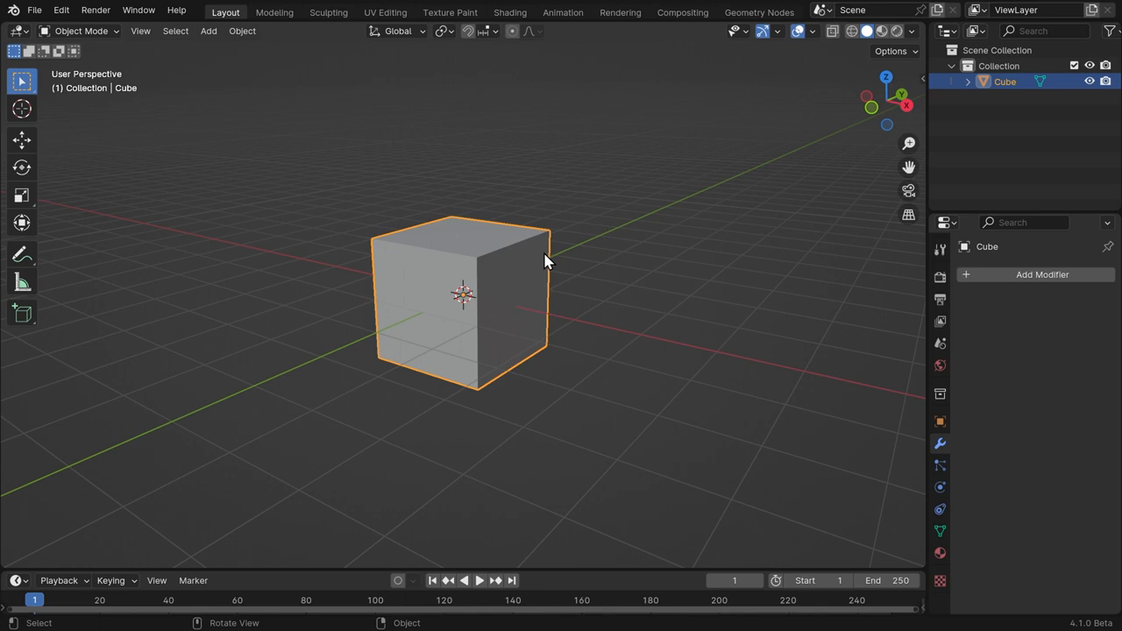
{"action": "scroll", "coordinate": [544, 260], "scroll_direction": "up", "scroll_amount": 3}
{"action": "left_click", "coordinate": [989, 277]}
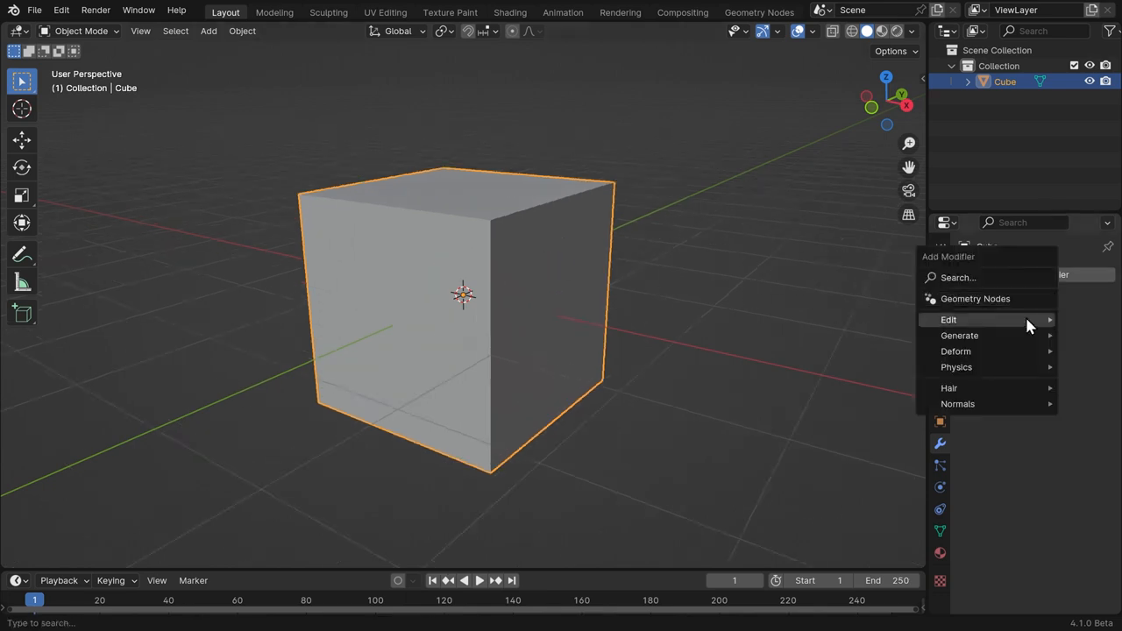
{"action": "mouse_move", "coordinate": [974, 337]}
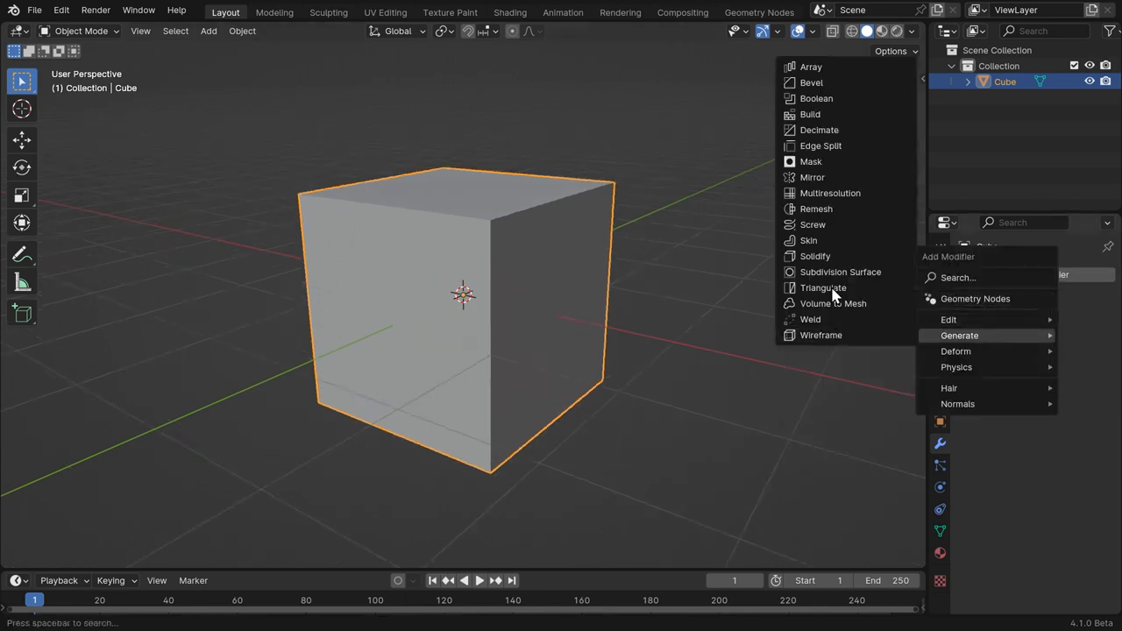
{"action": "left_click", "coordinate": [843, 98]}
Set the cube's bevel to 30 segments with an amount of about 0.364 m.
{"action": "left_click_drag", "start_coordinate": [1043, 360], "coordinate": [1091, 360]}
{"action": "left_click", "coordinate": [1060, 379]}
{"action": "type", "text": "30"}
{"action": "key", "text": "Return"}
{"action": "scroll", "coordinate": [552, 230], "scroll_direction": "up", "scroll_amount": 4}
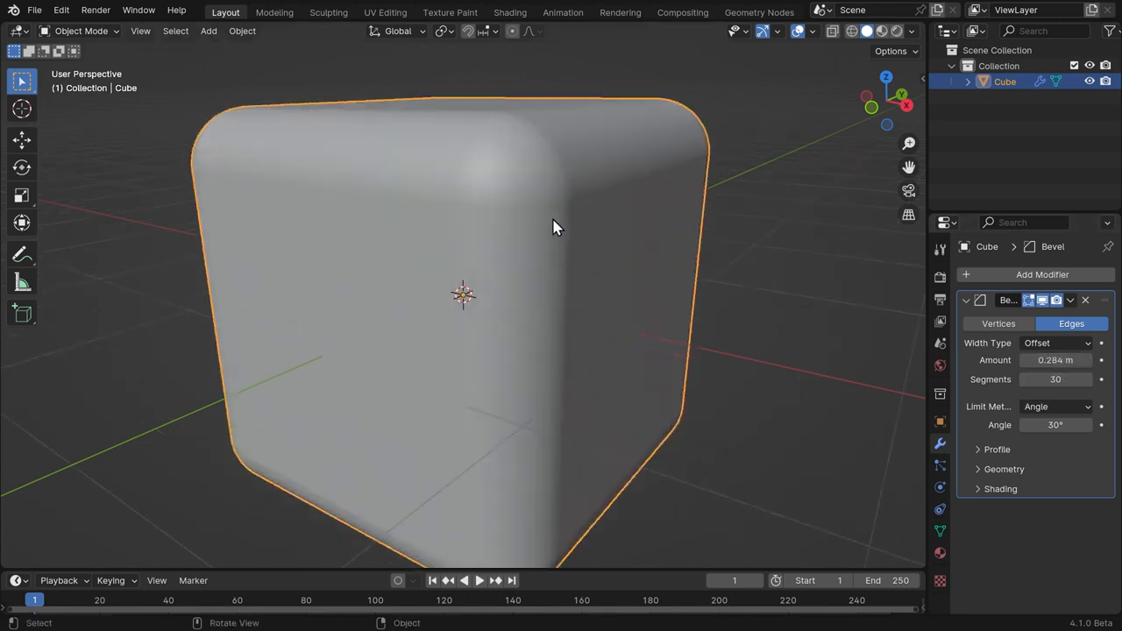
{"action": "middle_click_drag", "start_coordinate": [617, 212], "coordinate": [596, 240]}
{"action": "scroll", "coordinate": [570, 251], "scroll_direction": "down", "scroll_amount": 3}
{"action": "middle_click_drag", "start_coordinate": [557, 261], "coordinate": [563, 225]}
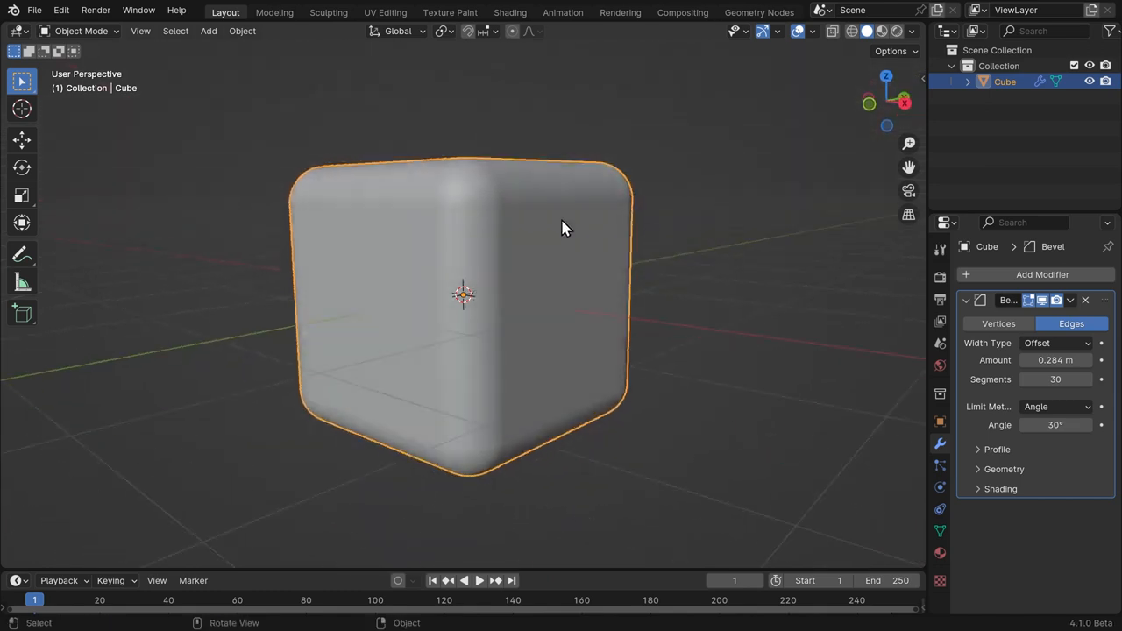
{"action": "left_click_drag", "start_coordinate": [1043, 360], "coordinate": [1064, 360]}
Duplicate the bevelled cube in place and scale the copy down uniformly to about 0.96.
{"action": "key", "text": "shift+d"}
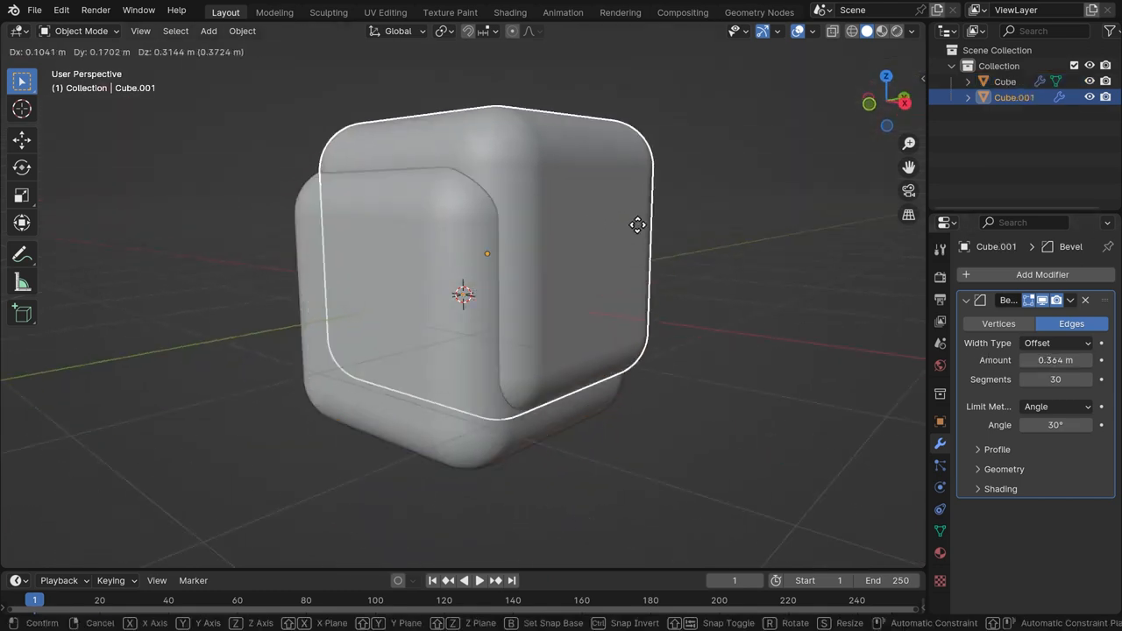
{"action": "key", "text": "s"}
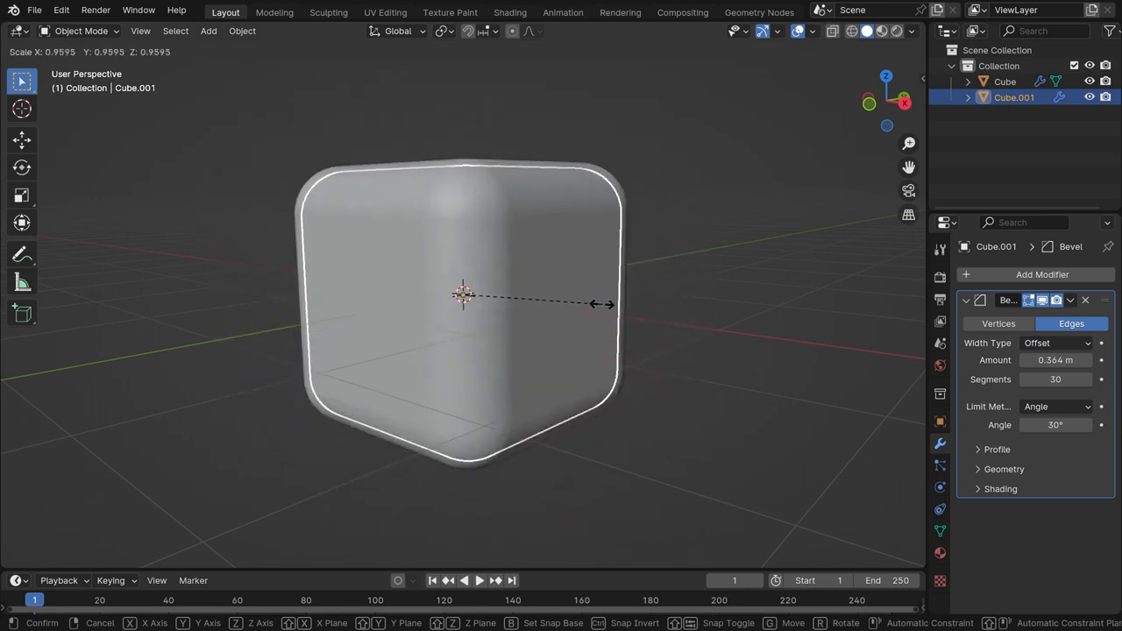
{"action": "left_click", "coordinate": [602, 312]}
{"action": "middle_click_drag", "start_coordinate": [670, 237], "coordinate": [639, 271]}
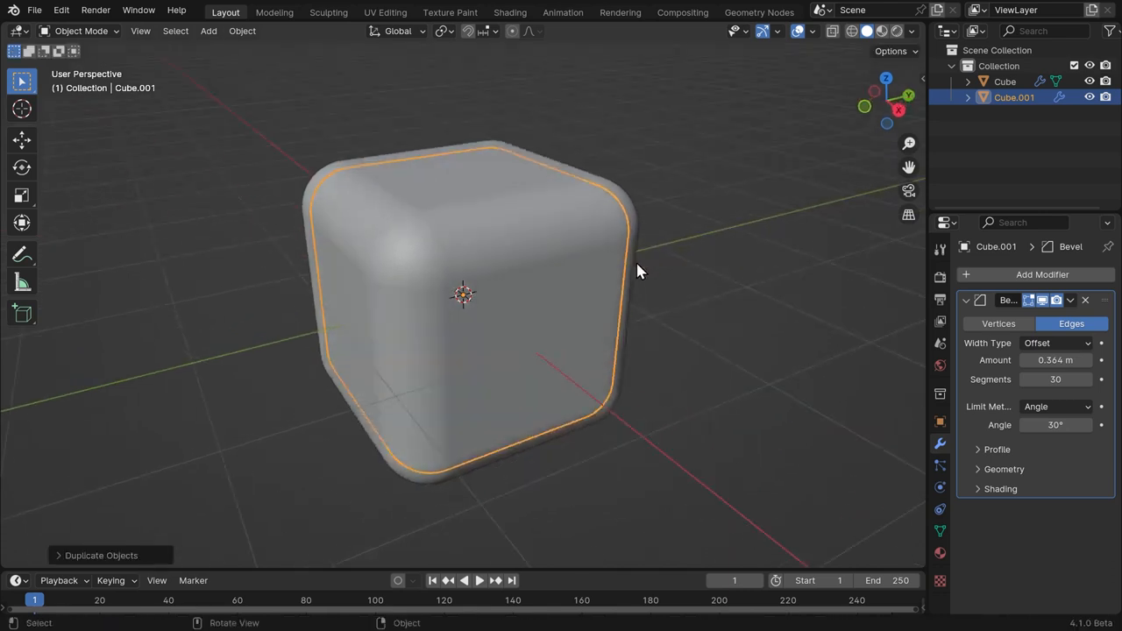
Add a Boolean difference modifier to the outer cube with Cube.001 as the cutting object, and apply it.
{"action": "left_click", "coordinate": [556, 218]}
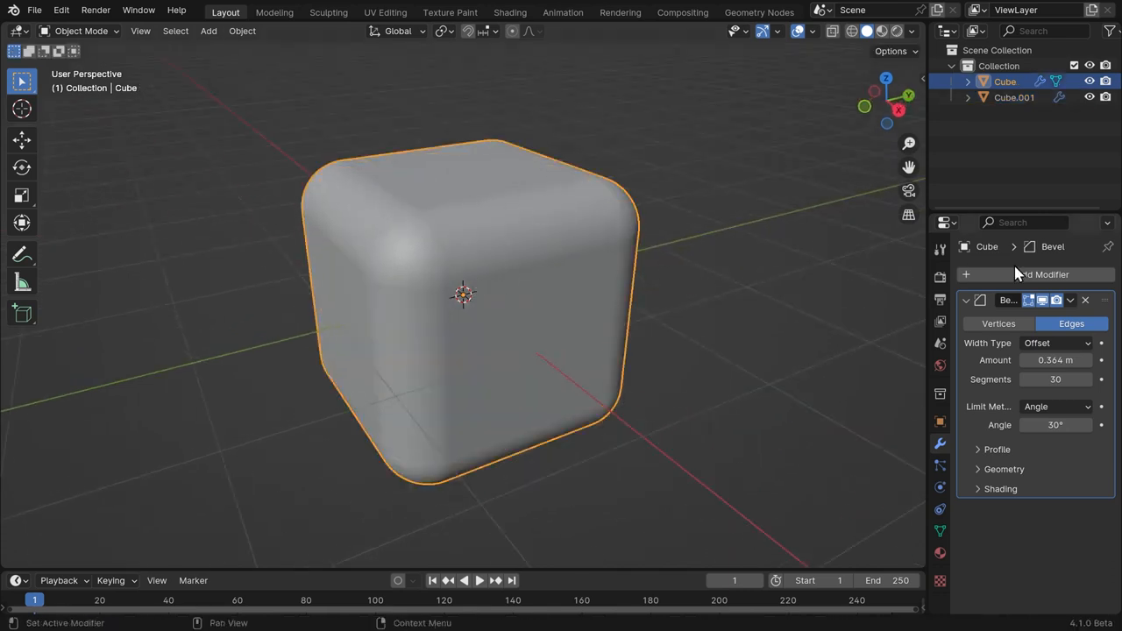
{"action": "left_click", "coordinate": [1049, 273]}
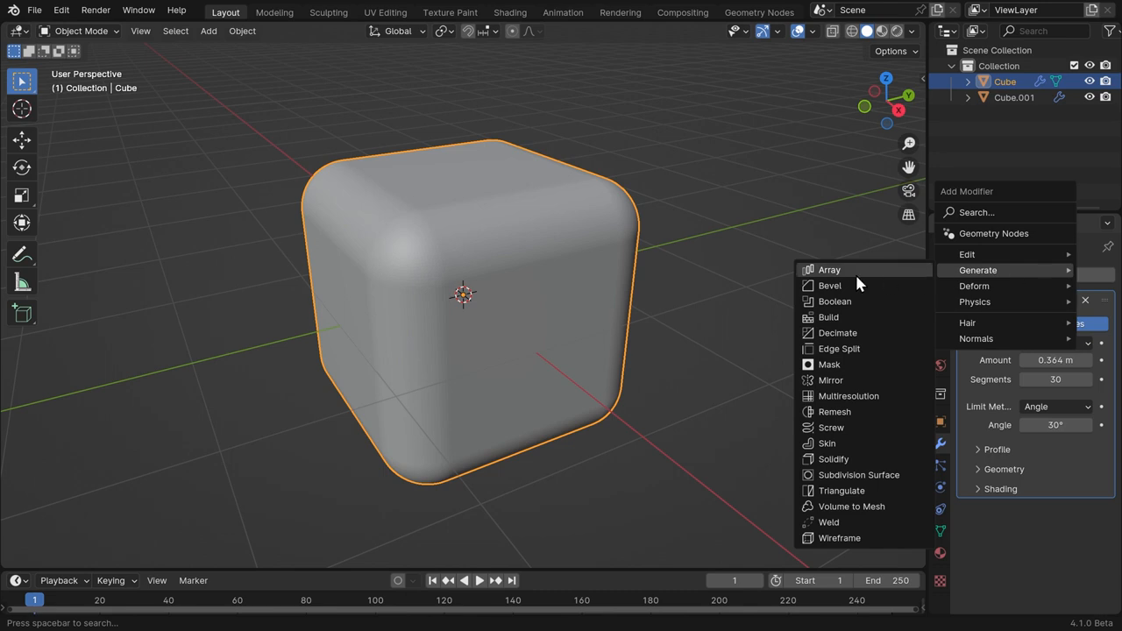
{"action": "left_click", "coordinate": [851, 300]}
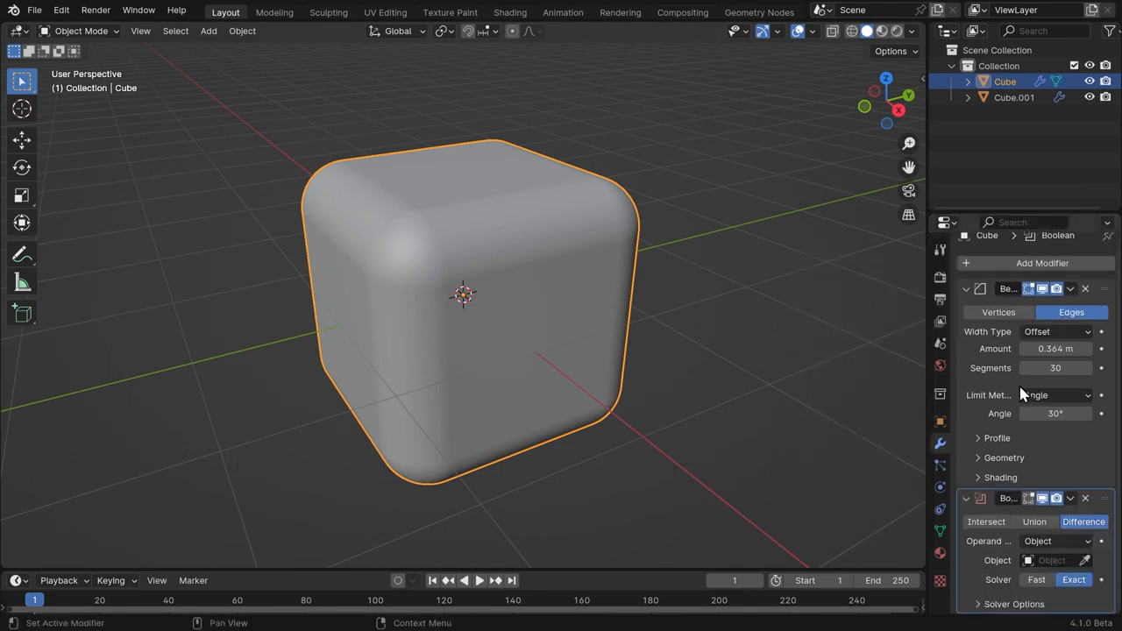
{"action": "left_click", "coordinate": [1052, 560]}
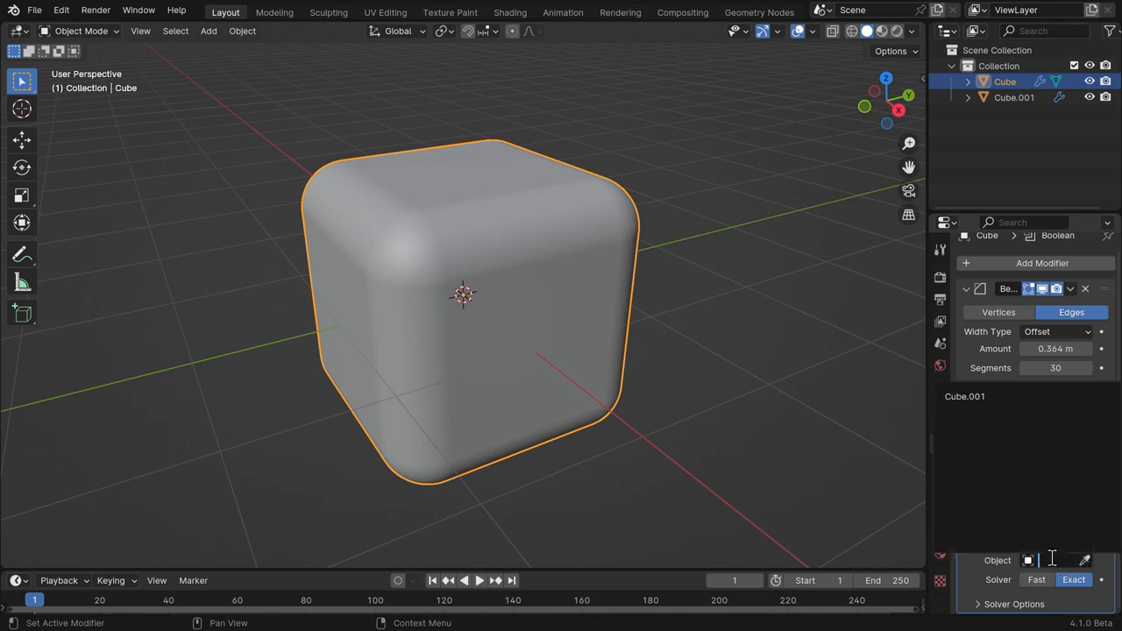
{"action": "left_click", "coordinate": [1010, 399]}
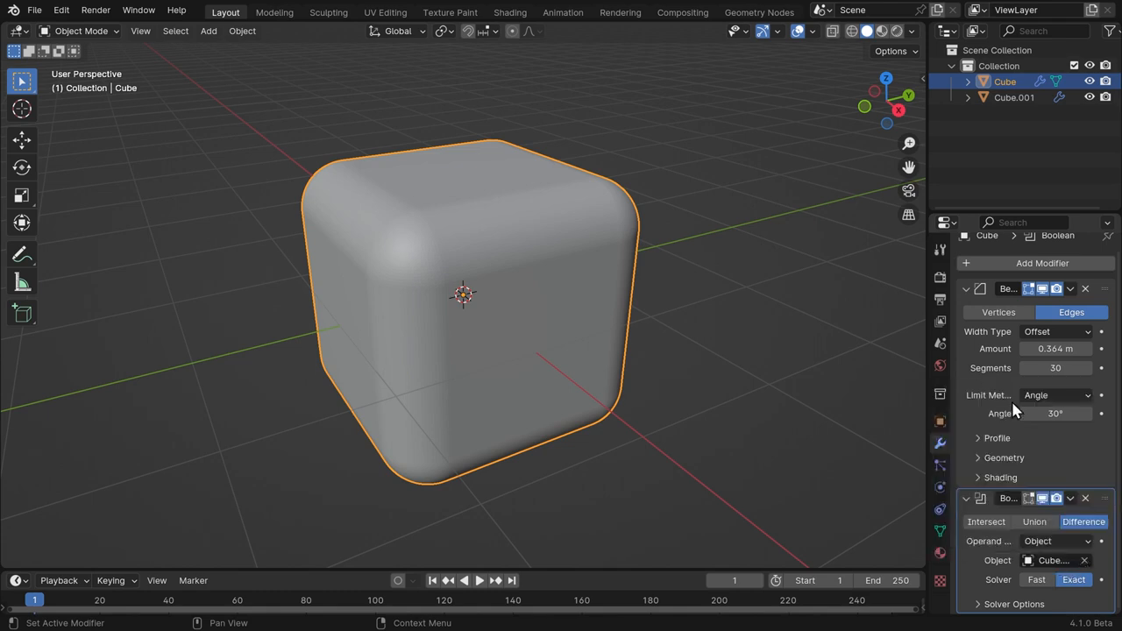
{"action": "left_click", "coordinate": [1070, 498]}
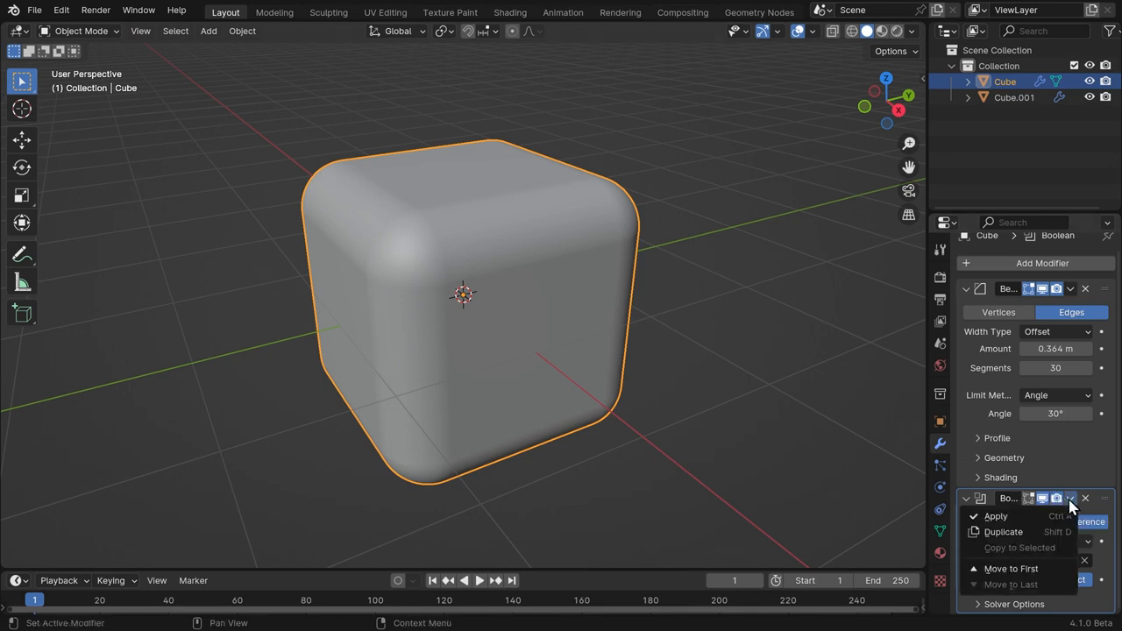
{"action": "left_click", "coordinate": [996, 516]}
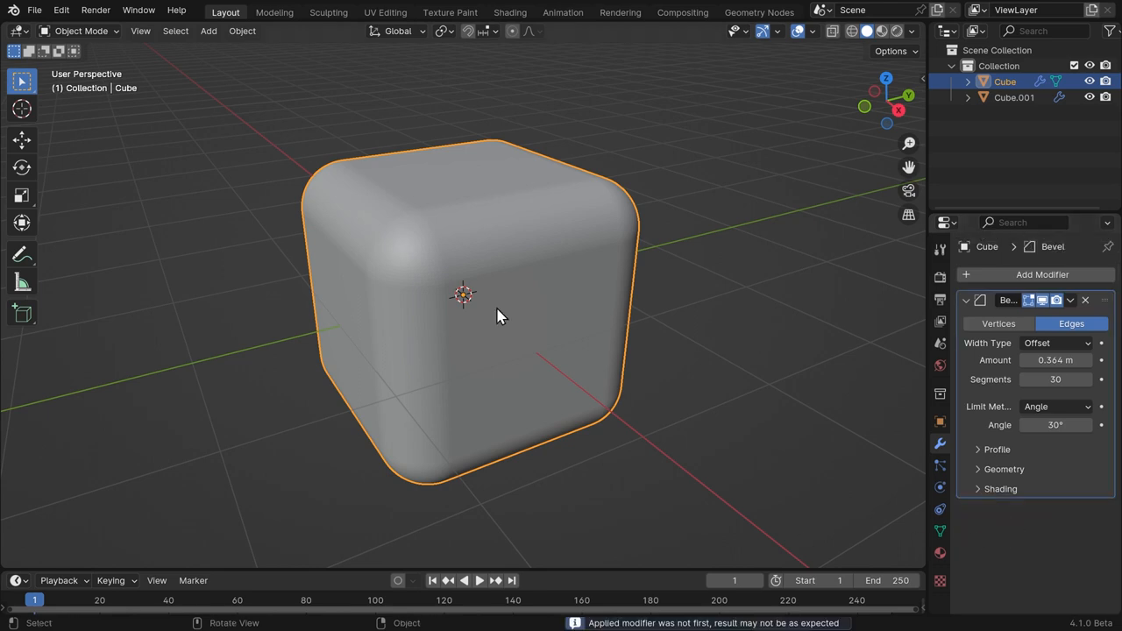
Turn on X-ray and move the inner duplicate cube aside to examine the hollow interior of the outer cube.
{"action": "key", "text": "alt+a"}
{"action": "left_click", "coordinate": [578, 292]}
{"action": "key", "text": "alt+z"}
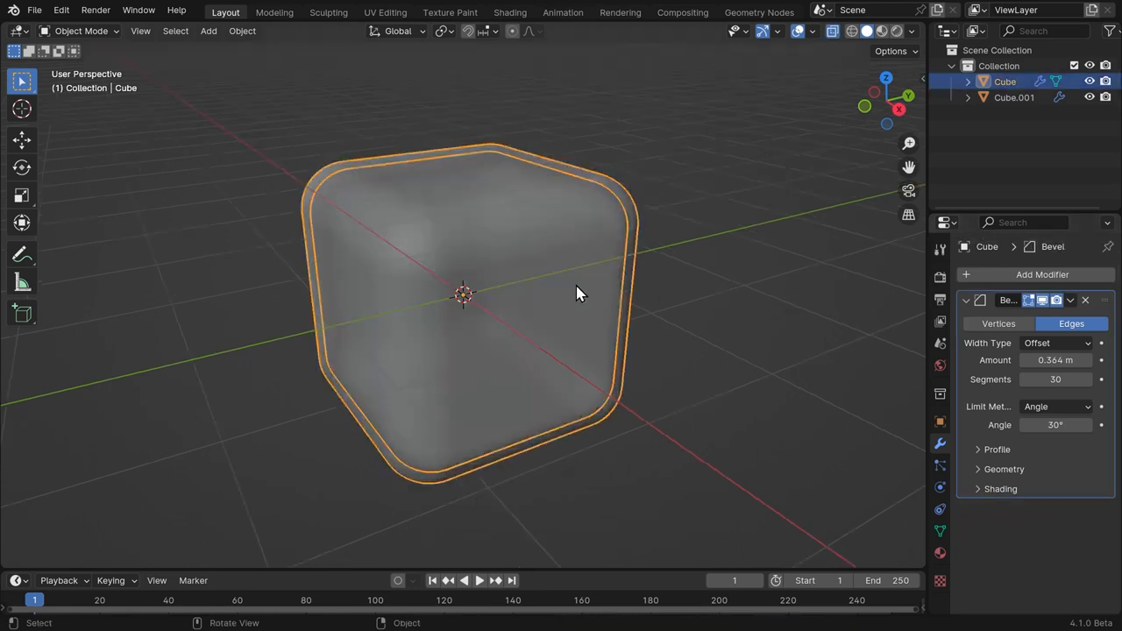
{"action": "left_click", "coordinate": [605, 334]}
{"action": "key", "text": "g"}
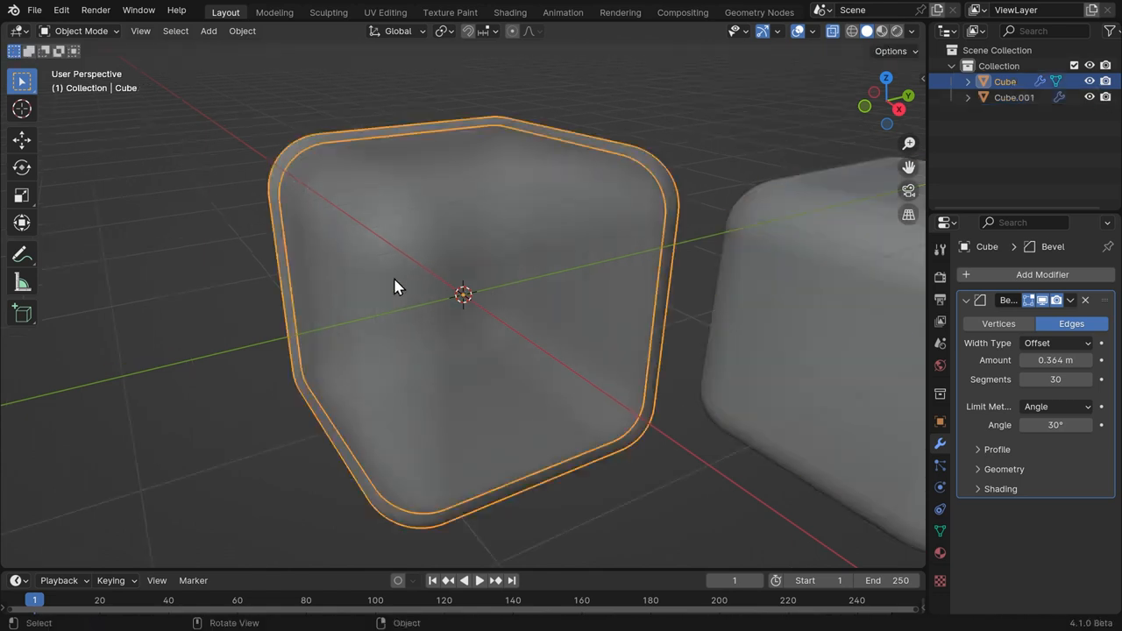
{"action": "scroll", "coordinate": [394, 277], "scroll_direction": "up", "scroll_amount": 2}
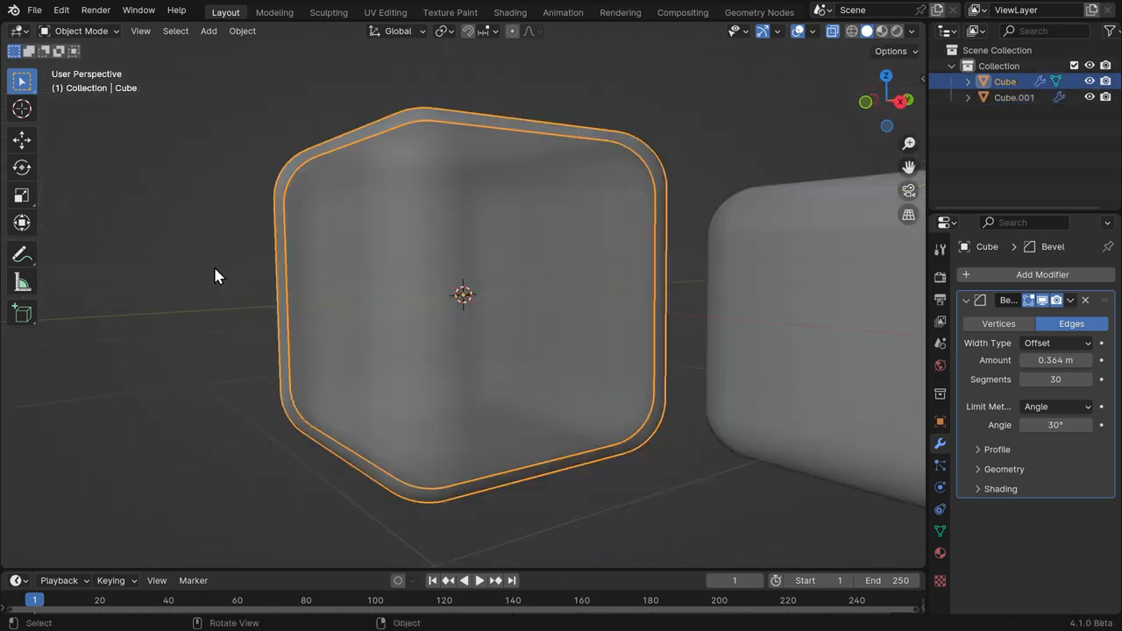
{"action": "left_click", "coordinate": [213, 267]}
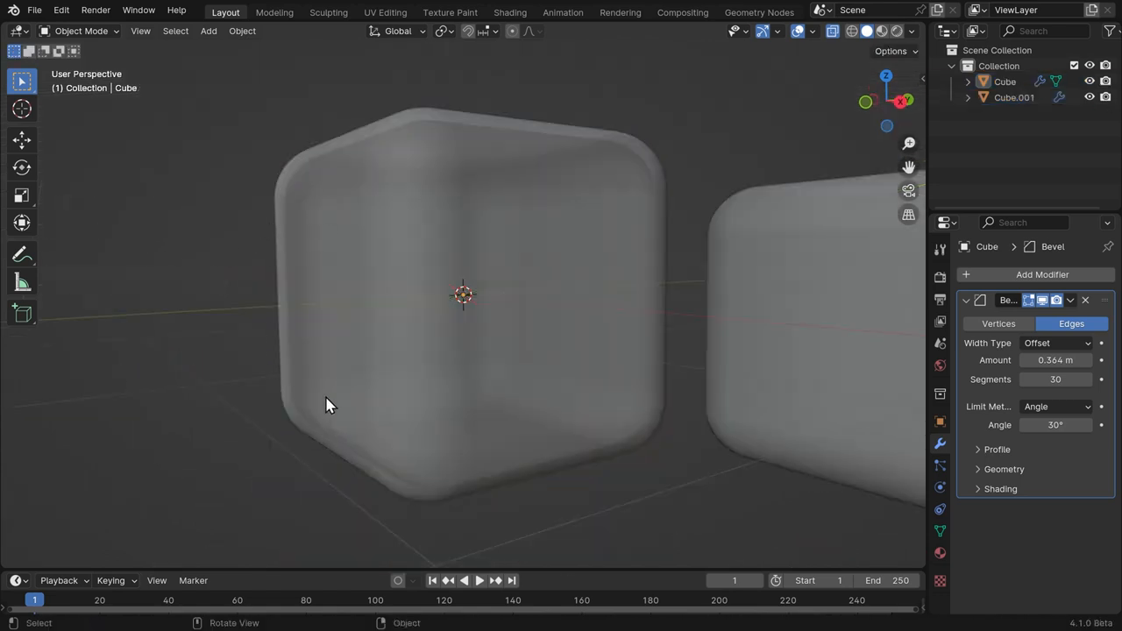
Turn off X-ray and delete the duplicate cube used as the Boolean cutter.
{"action": "left_click_drag", "start_coordinate": [681, 303], "coordinate": [706, 322]}
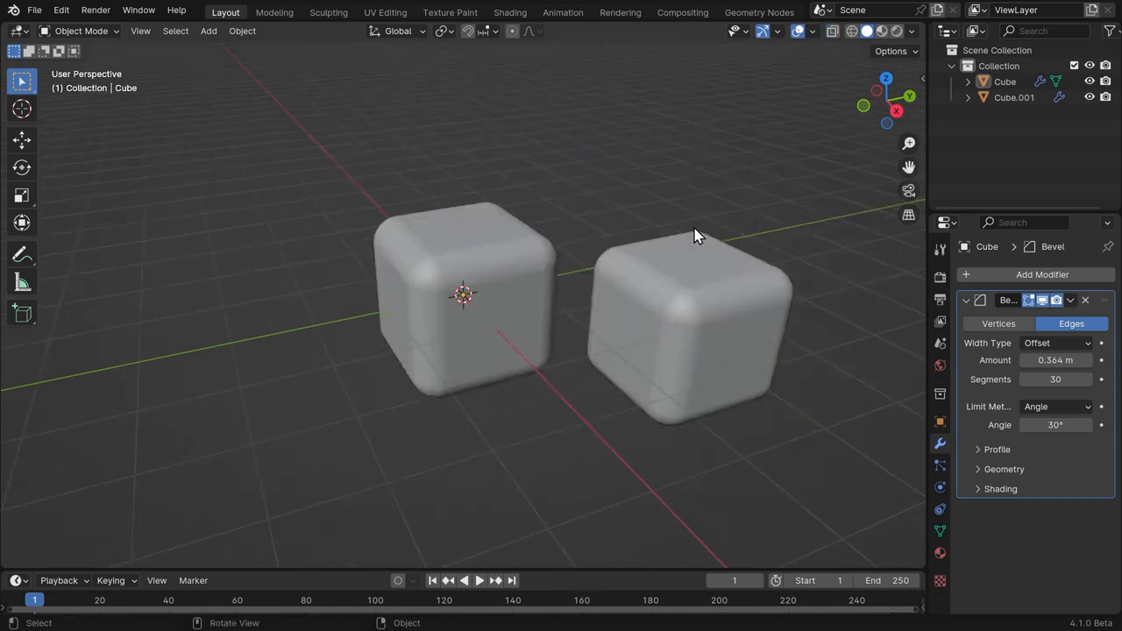
{"action": "key", "text": "x"}
{"action": "left_click", "coordinate": [677, 320]}
Move the hollow rounded cube well away from the origin and add a new mesh cube at the origin.
{"action": "left_click", "coordinate": [491, 333]}
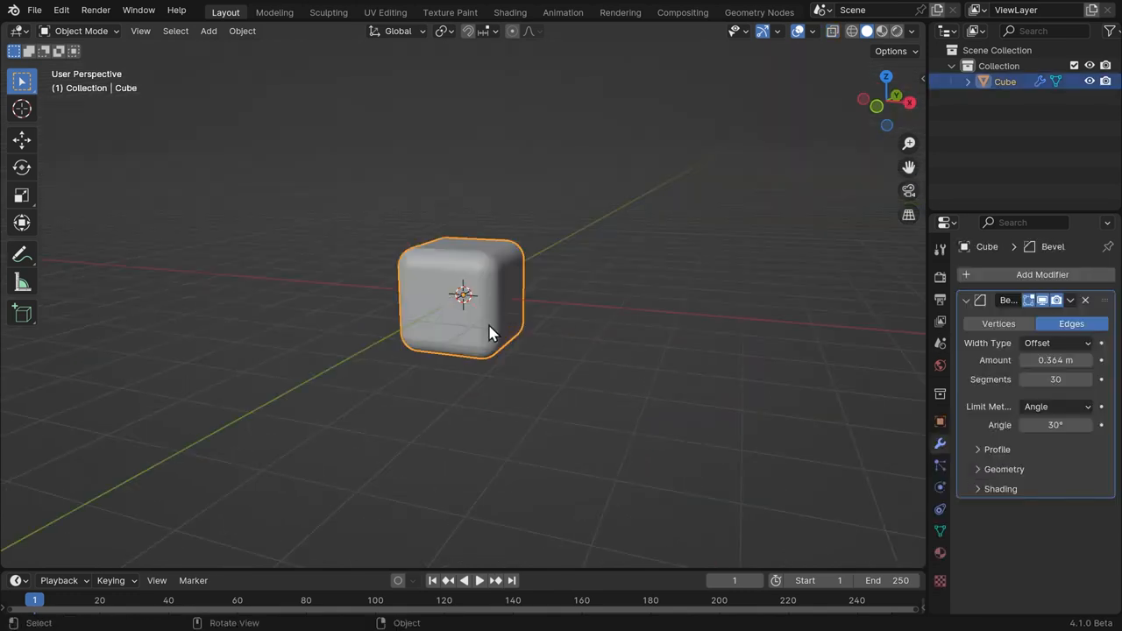
{"action": "key", "text": "g"}
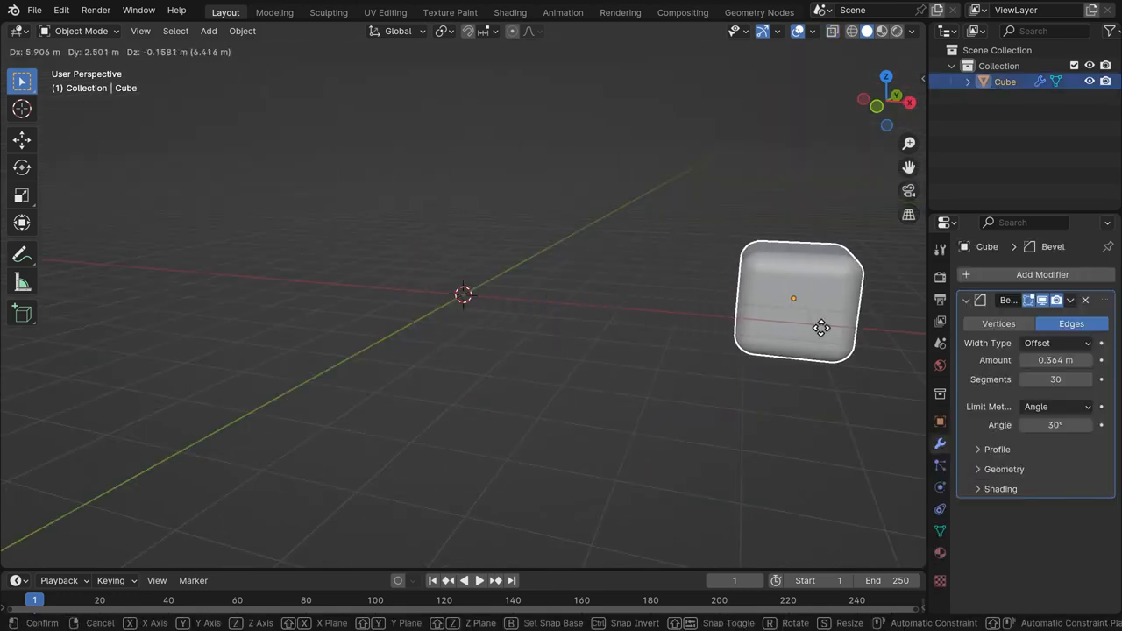
{"action": "left_click", "coordinate": [827, 370]}
{"action": "left_click", "coordinate": [578, 193]}
{"action": "key", "text": "shift+a"}
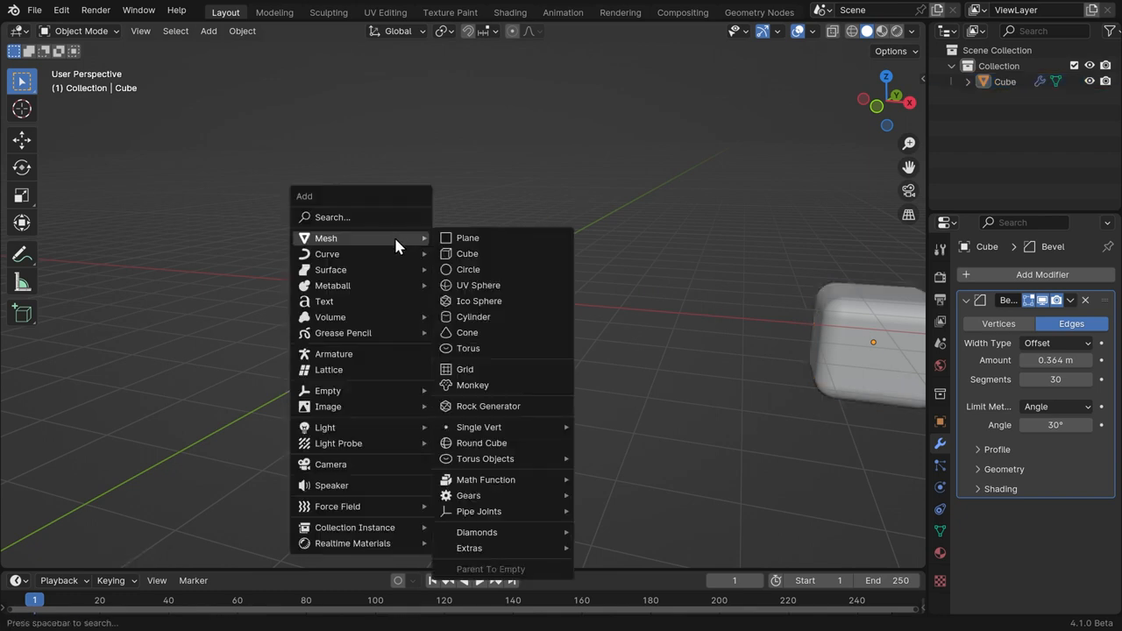
{"action": "left_click", "coordinate": [496, 254]}
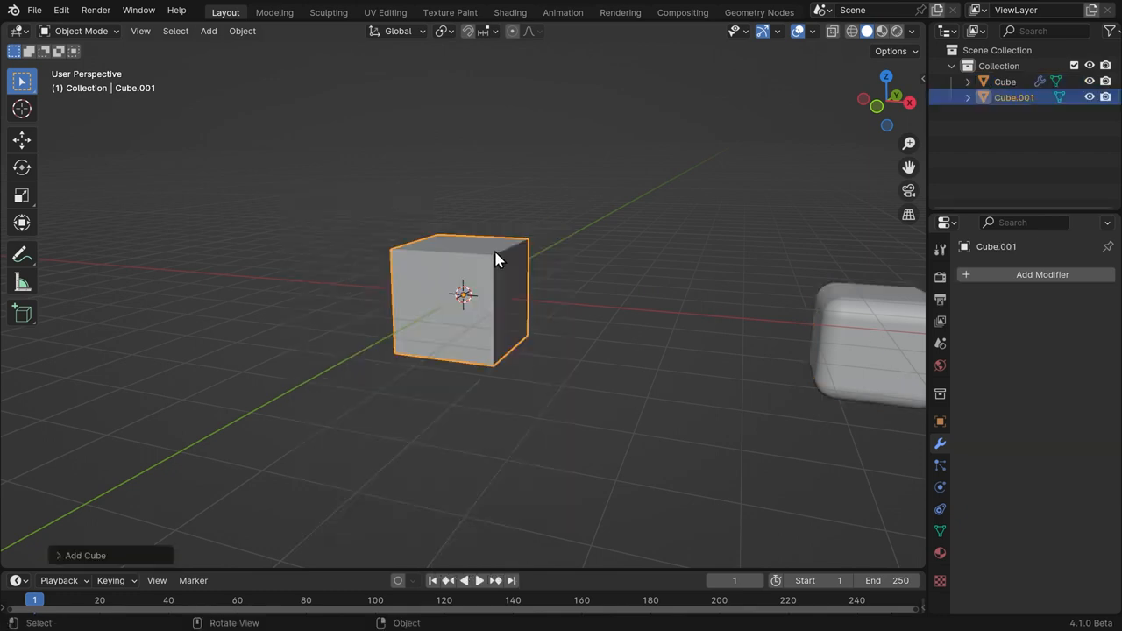
Split the 3D viewport vertically and turn the new area into a Geometry Node Editor wider than the remaining viewport.
{"action": "left_click_drag", "start_coordinate": [4, 24], "coordinate": [480, 108]}
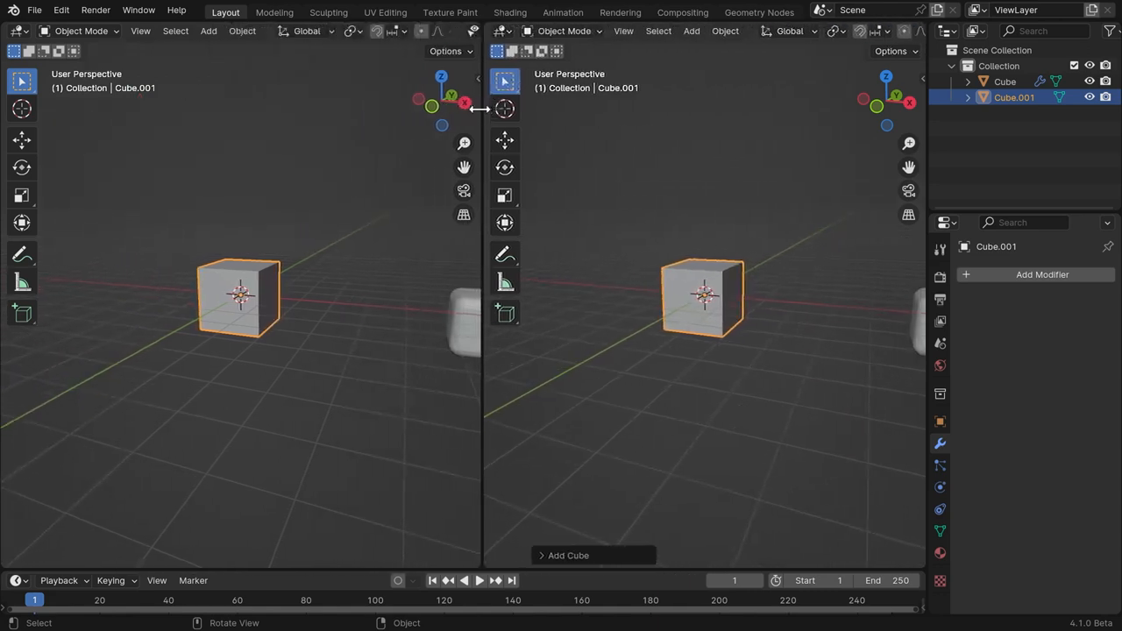
{"action": "left_click", "coordinate": [19, 31]}
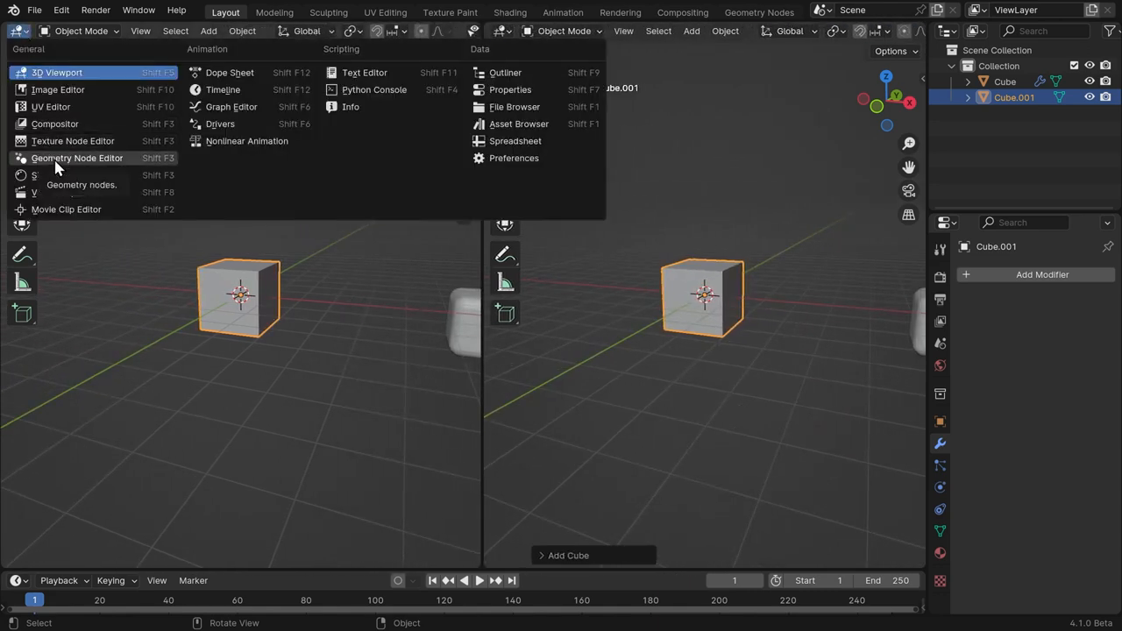
{"action": "left_click", "coordinate": [57, 161]}
{"action": "key", "text": "n"}
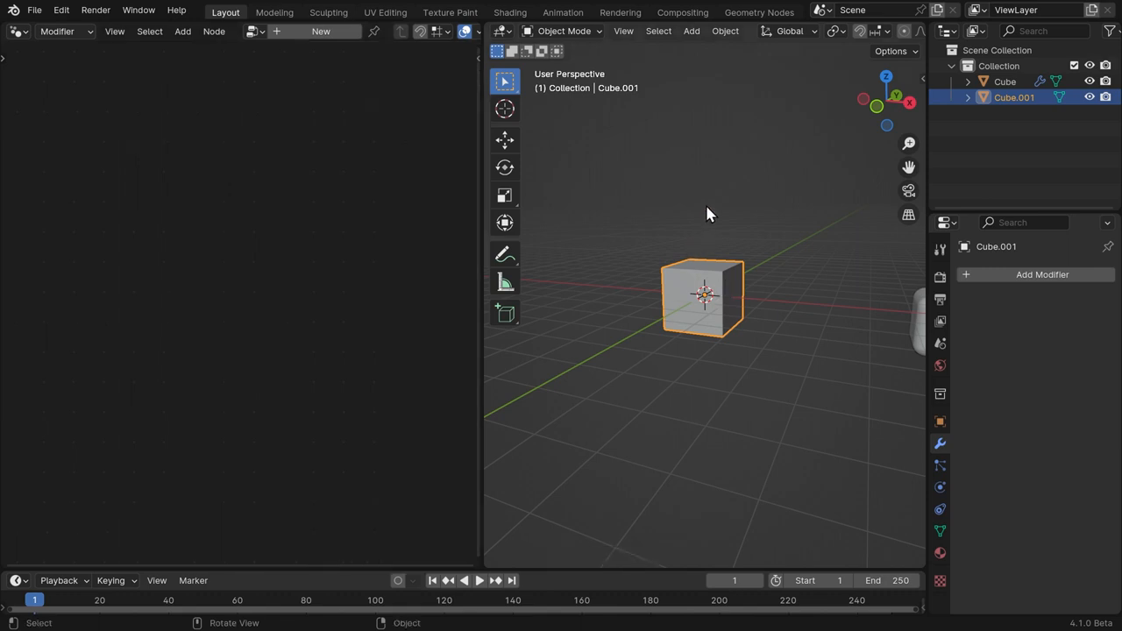
{"action": "middle_click_drag", "start_coordinate": [706, 215], "coordinate": [724, 253]}
{"action": "left_click_drag", "start_coordinate": [483, 219], "coordinate": [568, 206]}
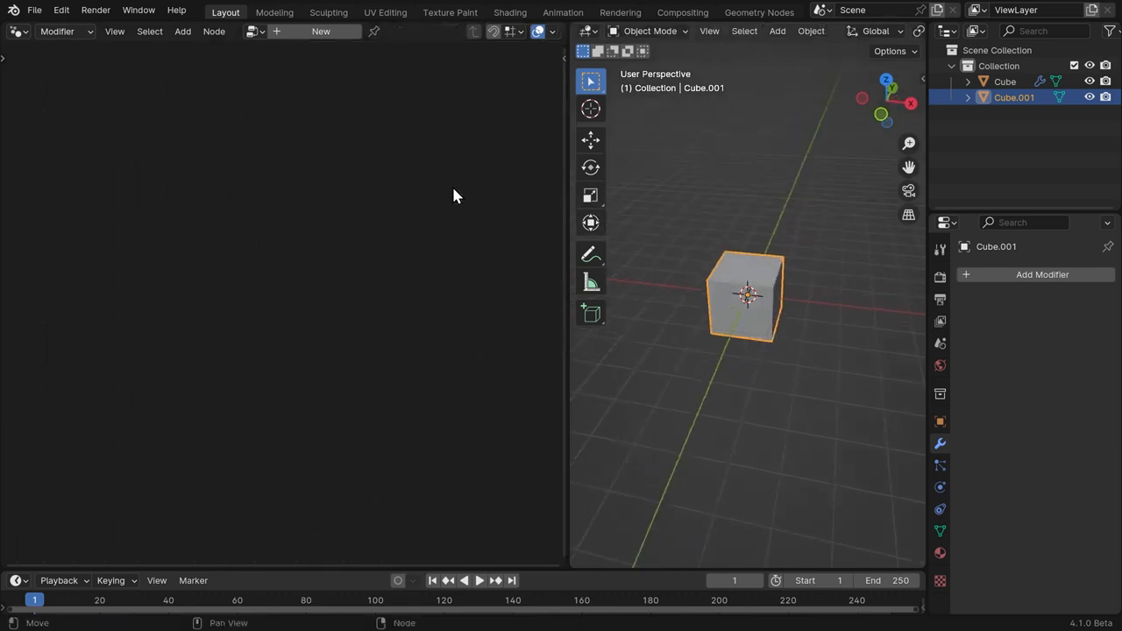
Create a new geometry node tree on the new cube and delete its Group Input node.
{"action": "left_click", "coordinate": [324, 32]}
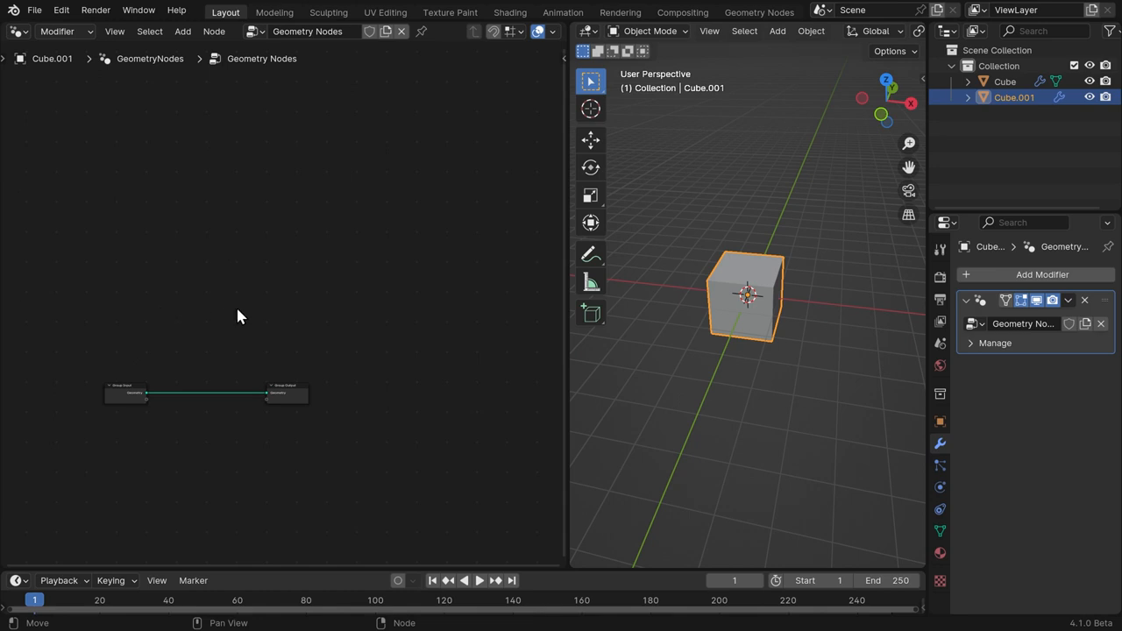
{"action": "middle_click_drag", "start_coordinate": [240, 283], "coordinate": [336, 231]}
{"action": "scroll", "coordinate": [335, 230], "scroll_direction": "up", "scroll_amount": 4}
{"action": "left_click_drag", "start_coordinate": [26, 228], "coordinate": [242, 445]}
{"action": "key", "text": "x"}
Add a Volume Cube node and connect its Volume output to the Group Output's Geometry input.
{"action": "left_click", "coordinate": [184, 32]}
{"action": "type", "text": "vou"}
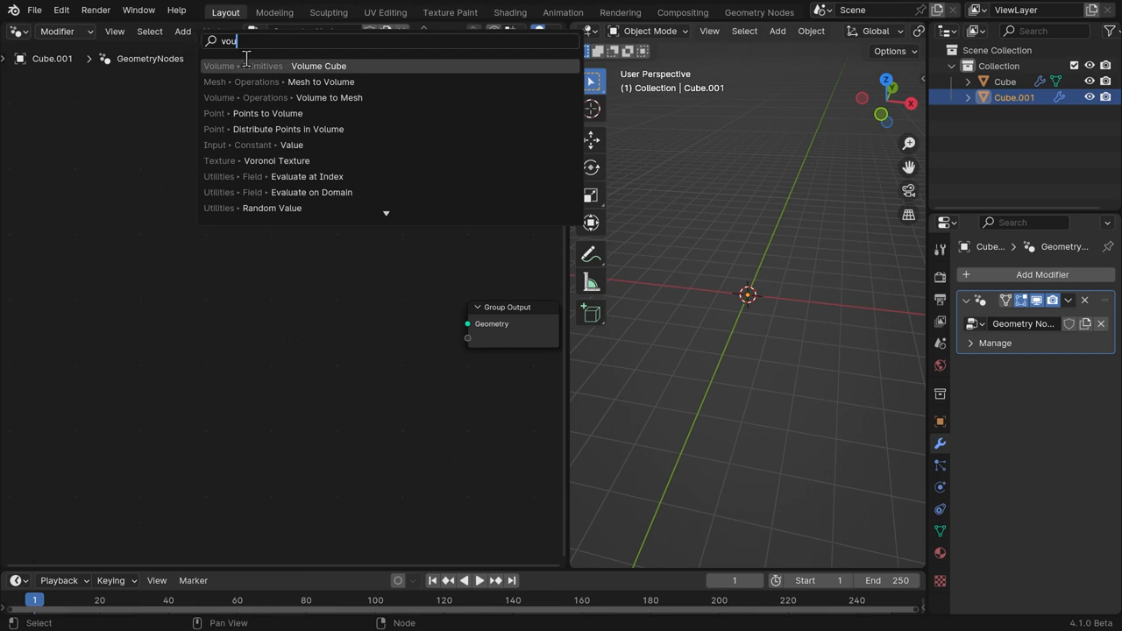
{"action": "key", "text": "Return"}
{"action": "left_click", "coordinate": [110, 297]}
{"action": "left_click_drag", "start_coordinate": [188, 318], "coordinate": [466, 329]}
{"action": "left_click_drag", "start_coordinate": [465, 329], "coordinate": [466, 328]}
{"action": "left_click_drag", "start_coordinate": [186, 248], "coordinate": [172, 244]}
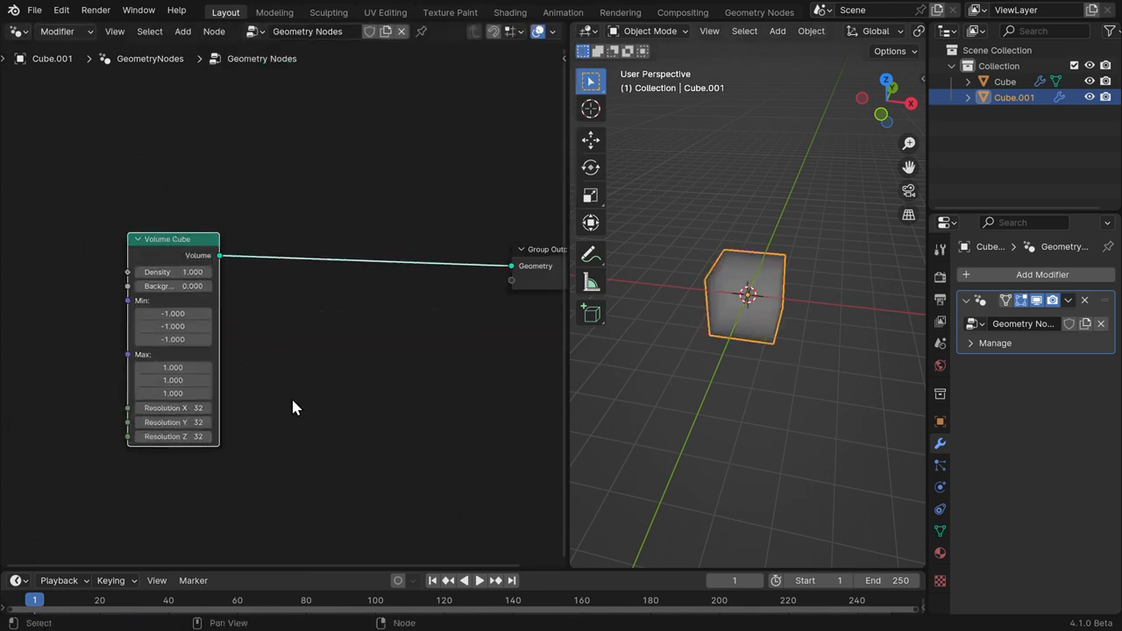
Set the Volume Cube's Max to 5.4 on all three axes.
{"action": "left_click_drag", "start_coordinate": [175, 367], "coordinate": [222, 394]}
{"action": "key", "text": "ctrl+z"}
{"action": "left_click_drag", "start_coordinate": [167, 367], "coordinate": [169, 394]}
{"action": "type", "text": "5.4"}
{"action": "key", "text": "Return"}
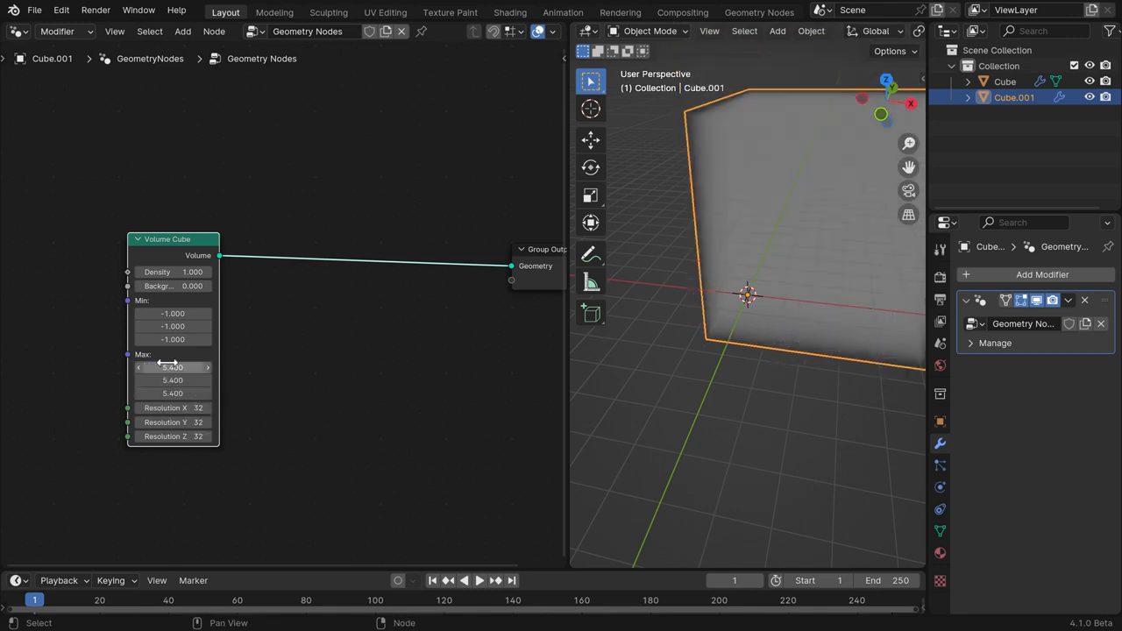
Copy the Volume Cube's Max values to Min and negate them to -5.4 on all three axes.
{"action": "key", "text": "ctrl+alt+c"}
{"action": "key", "text": "ctrl+alt+v"}
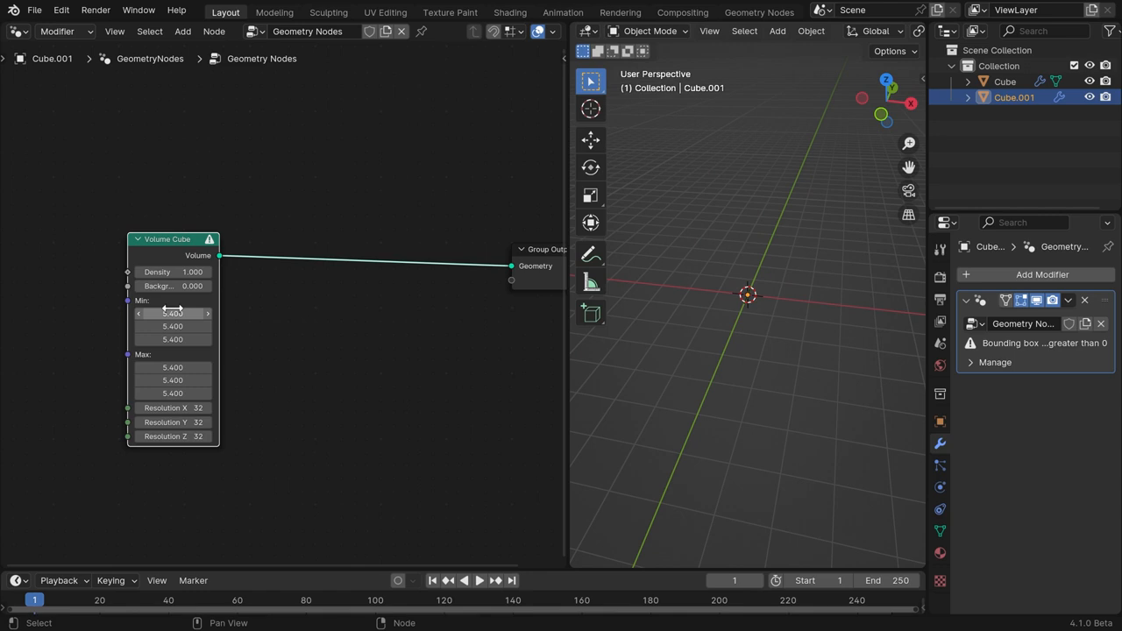
{"action": "key", "text": "minus"}
{"action": "key", "text": "minus"}
{"action": "key", "text": "minus"}
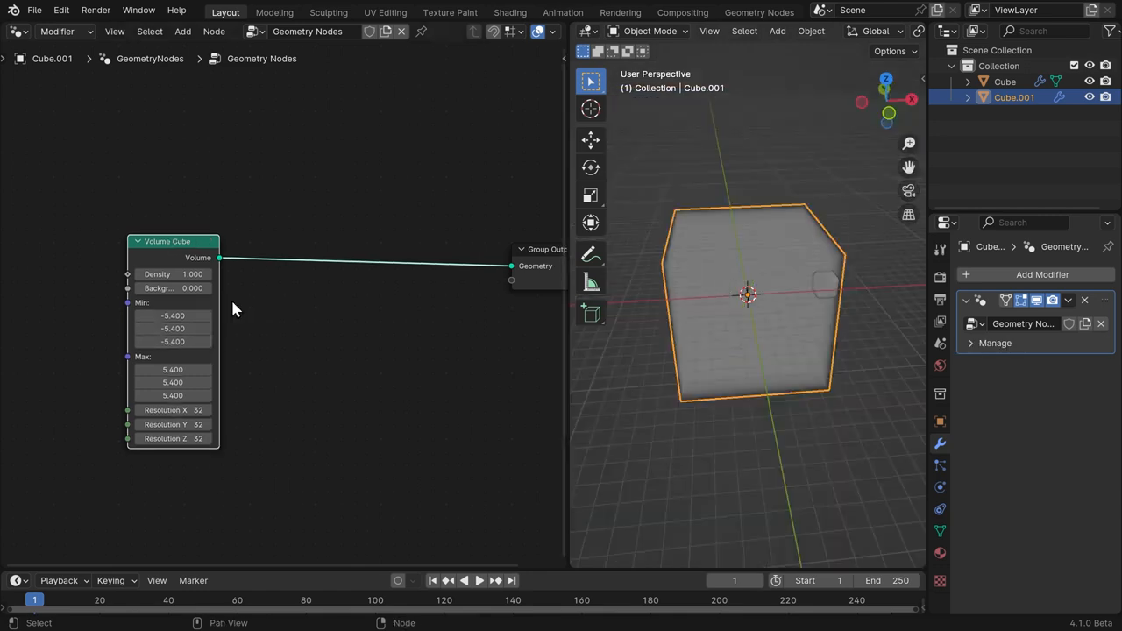
Add a Noise Texture node before the Volume Cube and connect its Fac output to the cube's Density.
{"action": "scroll", "coordinate": [158, 253], "scroll_direction": "up", "scroll_amount": 1}
{"action": "left_click_drag", "start_coordinate": [159, 255], "coordinate": [163, 246]}
{"action": "key", "text": "shift+a"}
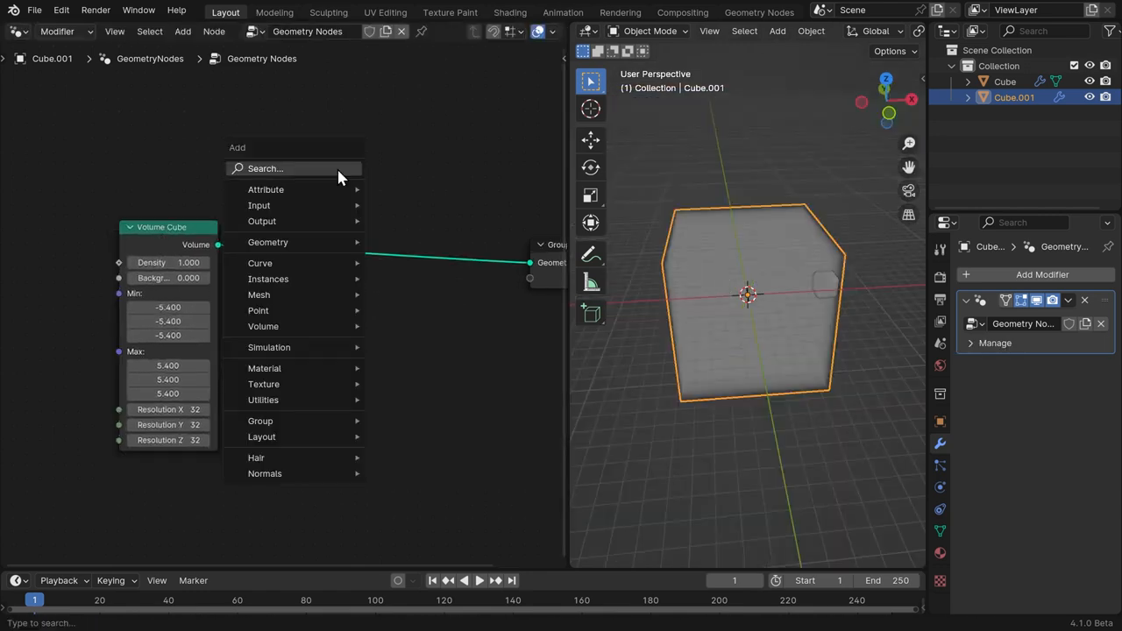
{"action": "type", "text": "noi"}
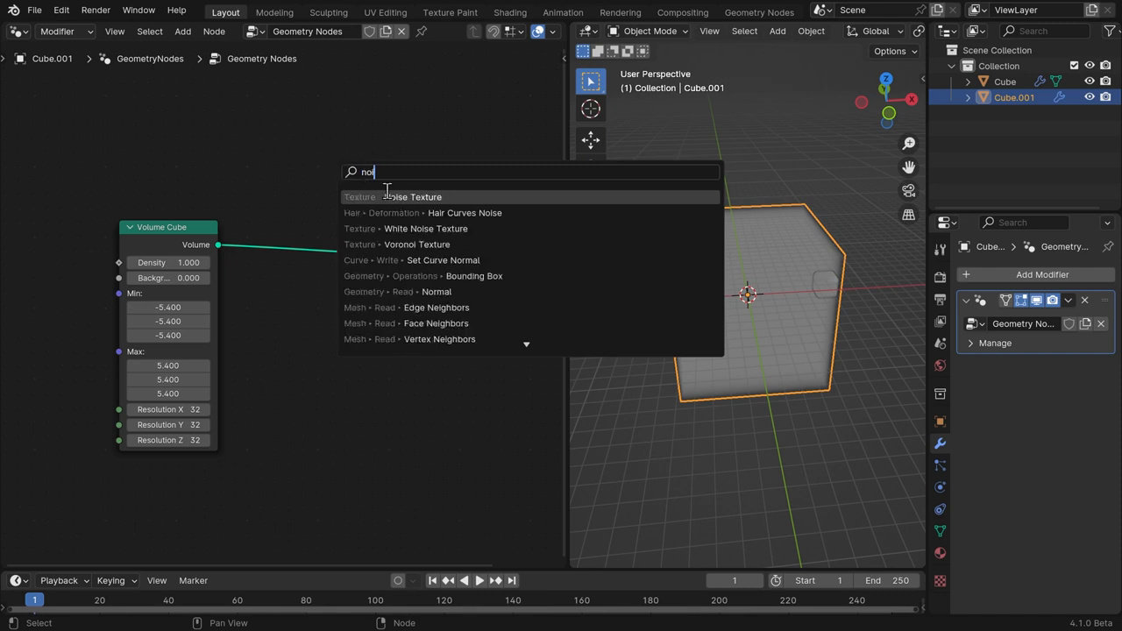
{"action": "key", "text": "Return"}
{"action": "left_click", "coordinate": [70, 256]}
{"action": "left_click_drag", "start_coordinate": [312, 237], "coordinate": [317, 249]}
{"action": "left_click_drag", "start_coordinate": [149, 258], "coordinate": [264, 276]}
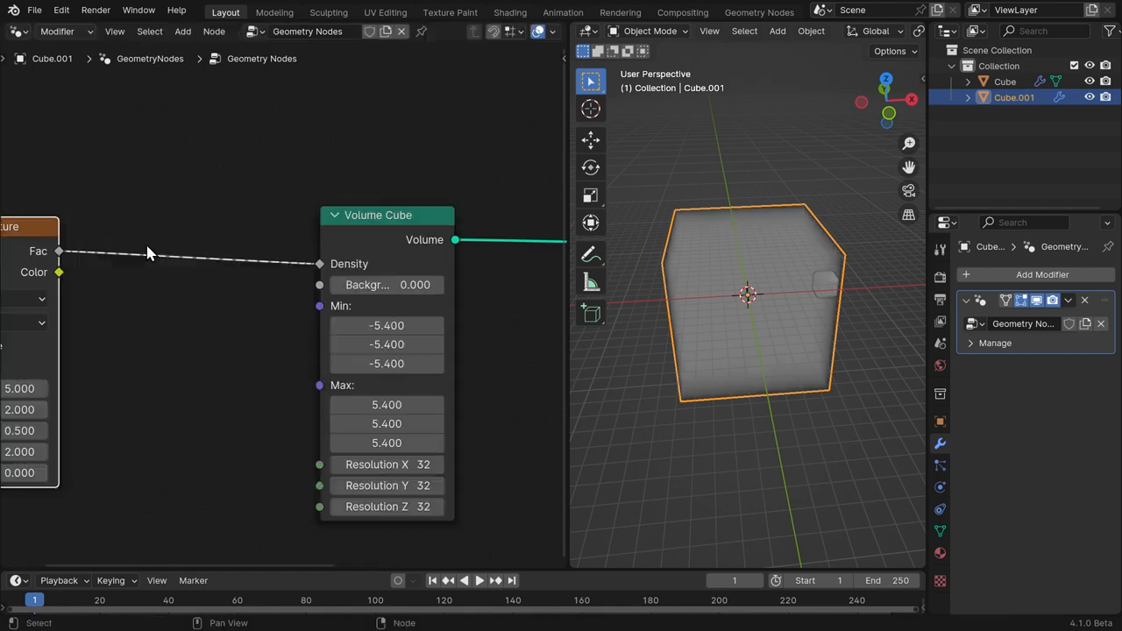
{"action": "left_click_drag", "start_coordinate": [28, 234], "coordinate": [25, 249]}
{"action": "scroll", "coordinate": [760, 285], "scroll_direction": "up", "scroll_amount": 3}
{"action": "middle_click_drag", "start_coordinate": [822, 278], "coordinate": [786, 274]}
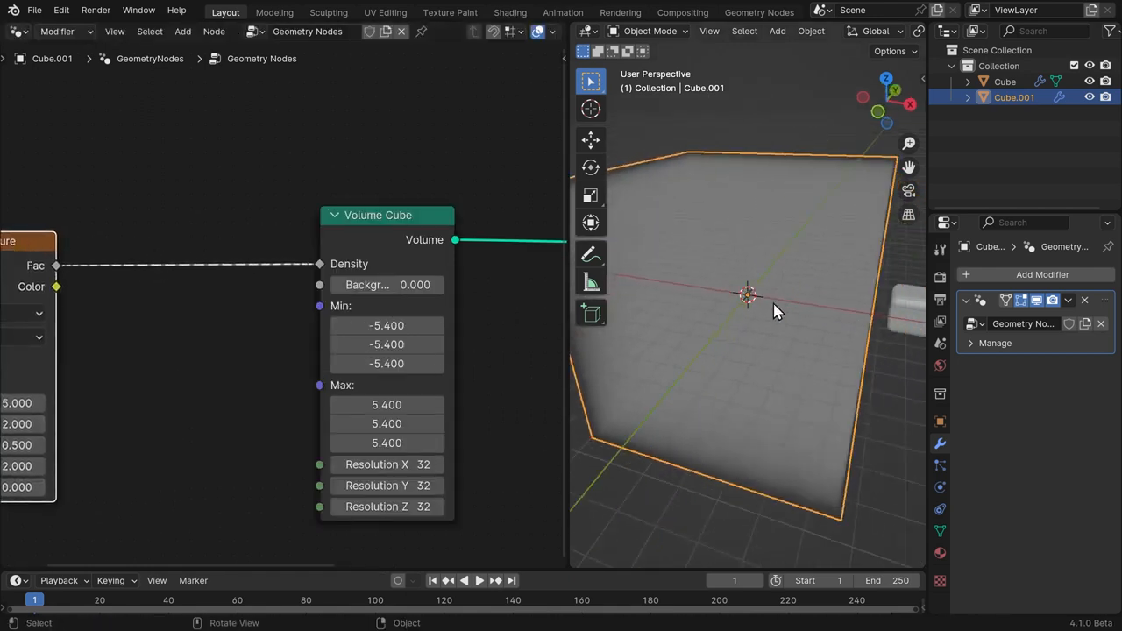
Insert a Color Ramp node between the Noise Texture's Fac output and the Volume Cube's Density input.
{"action": "key", "text": "shift+a"}
{"action": "left_click", "coordinate": [298, 146]}
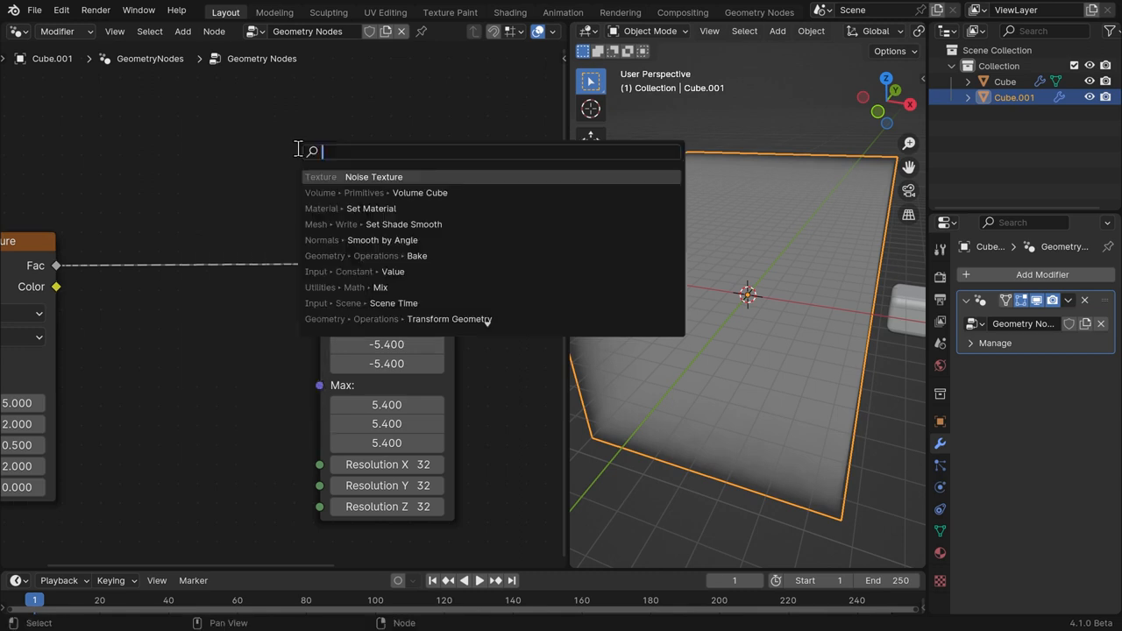
{"action": "type", "text": "co ra"}
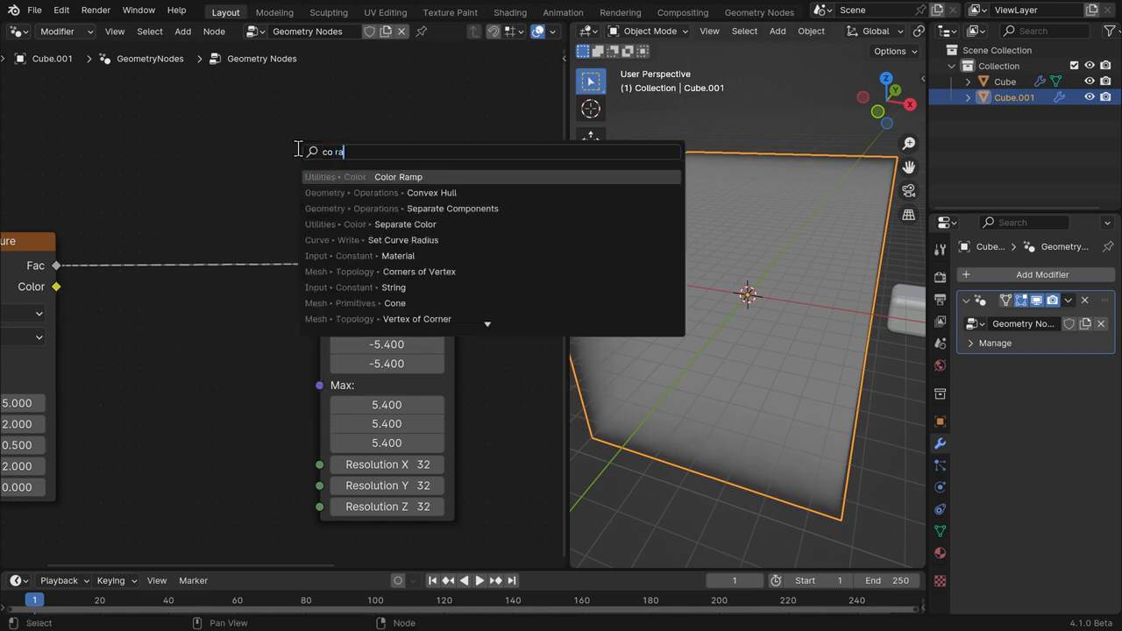
{"action": "key", "text": "Return"}
{"action": "left_click", "coordinate": [155, 194]}
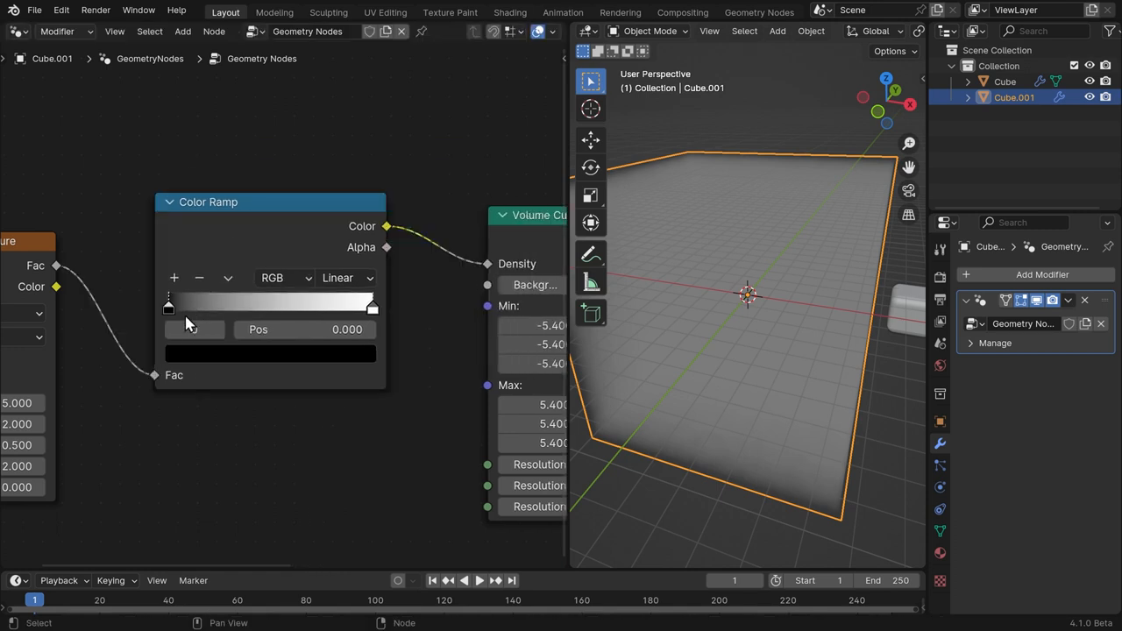
Increase the Color Ramp's contrast by moving the black stop to about 0.51 and the white stop inward to about three quarters.
{"action": "left_click_drag", "start_coordinate": [172, 316], "coordinate": [275, 312]}
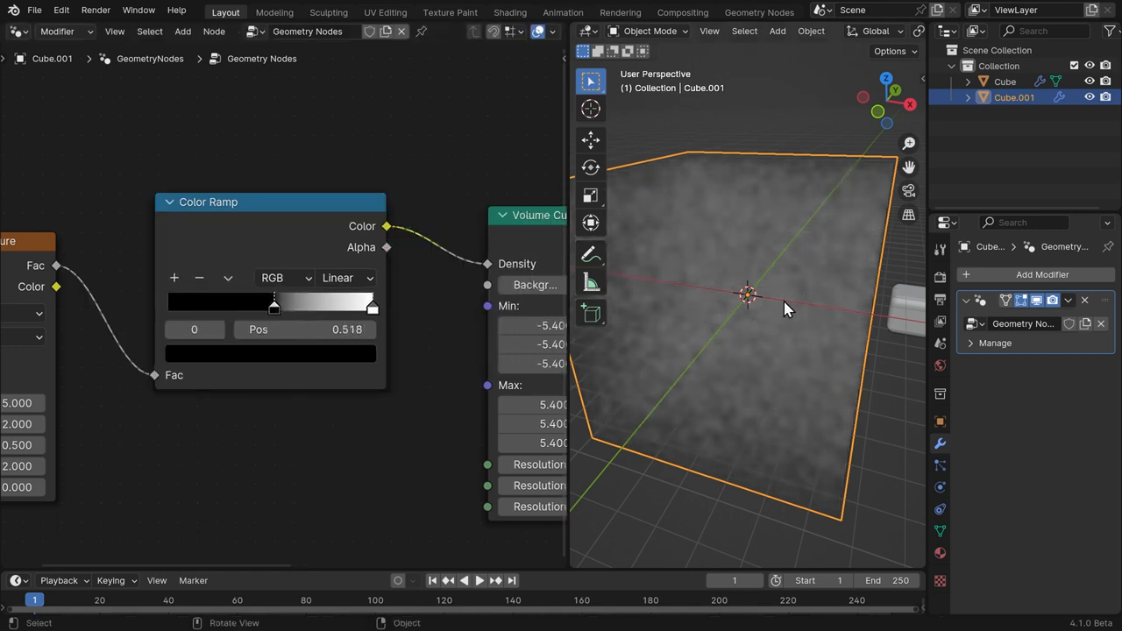
{"action": "middle_click_drag", "start_coordinate": [160, 278], "coordinate": [237, 233]}
{"action": "left_click_drag", "start_coordinate": [448, 264], "coordinate": [350, 264]}
Set the Noise Texture's Detail, Roughness and Lacunarity to 0 and its Scale to 0.3.
{"action": "middle_click_drag", "start_coordinate": [192, 255], "coordinate": [265, 222]}
{"action": "left_click_drag", "start_coordinate": [163, 162], "coordinate": [177, 178]}
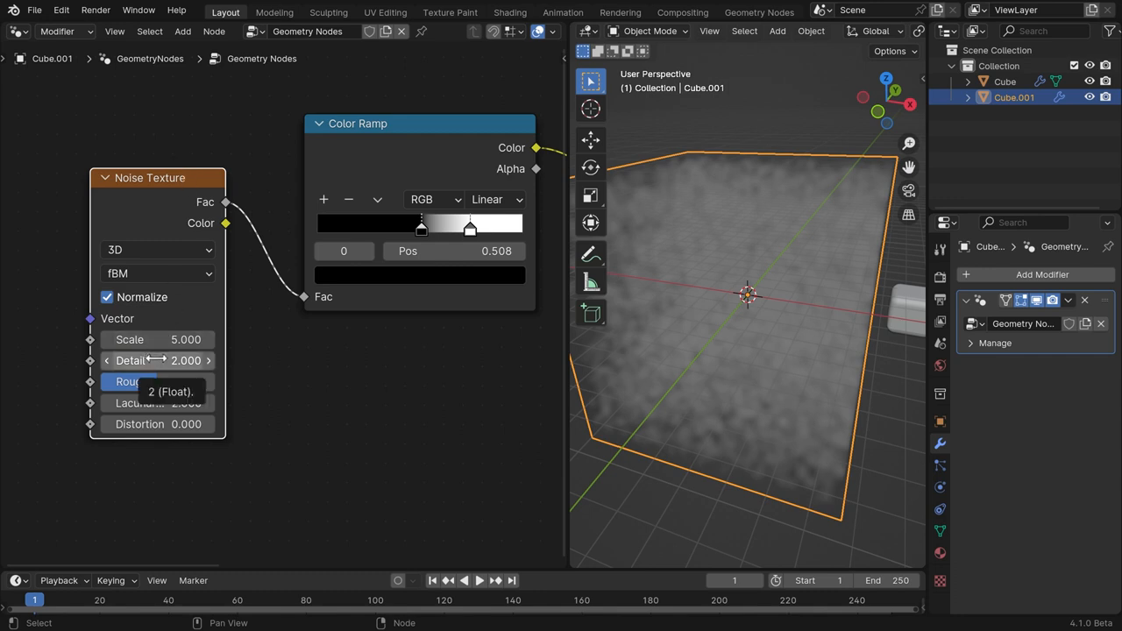
{"action": "left_click_drag", "start_coordinate": [172, 360], "coordinate": [128, 360]}
{"action": "left_click_drag", "start_coordinate": [169, 382], "coordinate": [49, 381]}
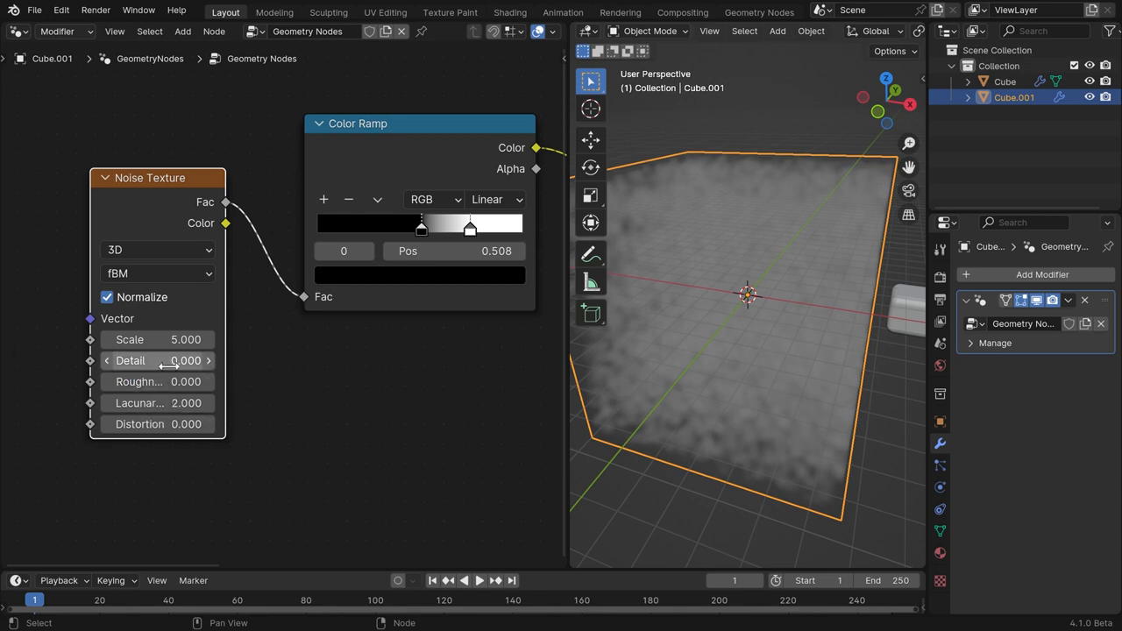
{"action": "mouse_move", "coordinate": [181, 402]}
{"action": "left_mouse_down"}
{"action": "mouse_move", "coordinate": [251, 383]}
{"action": "mouse_move", "coordinate": [165, 401]}
{"action": "left_mouse_up"}
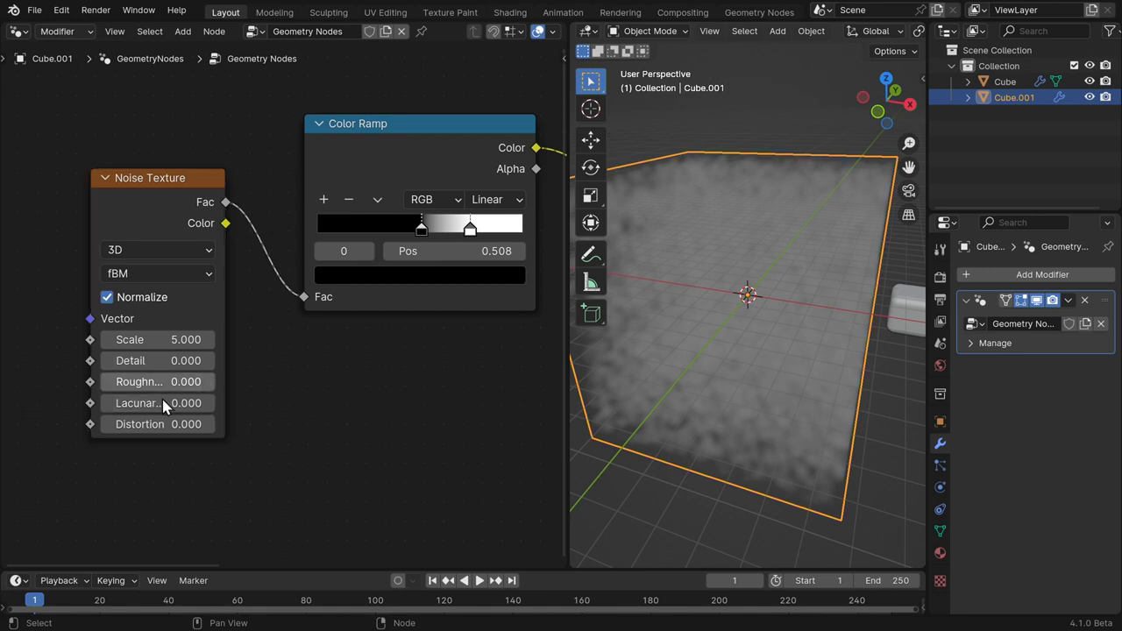
{"action": "left_click", "coordinate": [186, 339]}
{"action": "type", "text": "0.3"}
{"action": "key", "text": "Return"}
{"action": "middle_click_drag", "start_coordinate": [666, 298], "coordinate": [690, 281]}
{"action": "scroll", "coordinate": [282, 277], "scroll_direction": "up", "scroll_amount": 1}
Insert a Volume to Mesh node between the Volume Cube and the Group Output.
{"action": "left_click_drag", "start_coordinate": [132, 180], "coordinate": [134, 172]}
{"action": "scroll", "coordinate": [263, 166], "scroll_direction": "down", "scroll_amount": 7}
{"action": "middle_click_drag", "start_coordinate": [421, 160], "coordinate": [184, 273]}
{"action": "left_click_drag", "start_coordinate": [120, 264], "coordinate": [106, 288]}
{"action": "left_click", "coordinate": [106, 288]}
{"action": "middle_click_drag", "start_coordinate": [371, 222], "coordinate": [280, 258]}
{"action": "key", "text": "shift+a"}
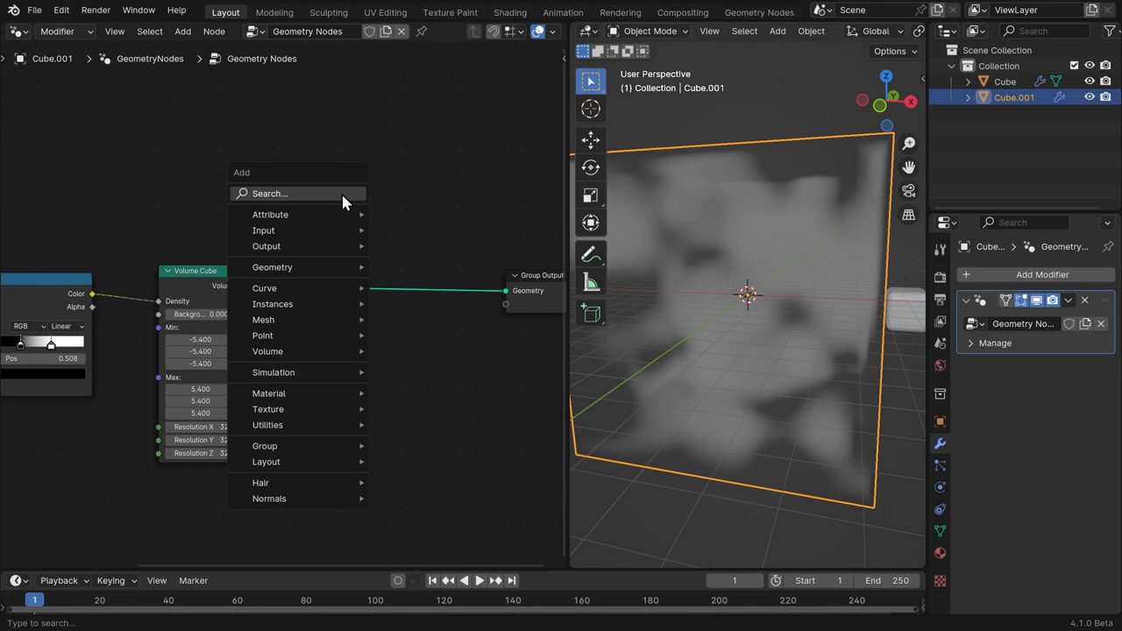
{"action": "type", "text": "co to me"}
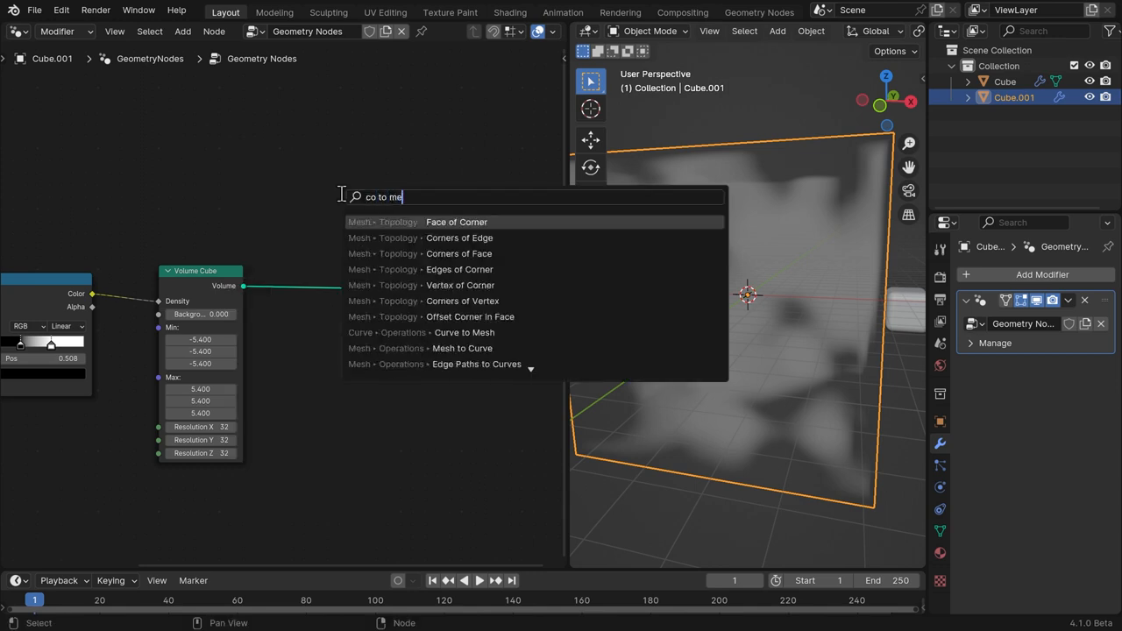
{"action": "key", "text": "BackSpace"}
{"action": "key", "text": "BackSpace"}
{"action": "key", "text": "BackSpace"}
{"action": "key", "text": "BackSpace"}
{"action": "key", "text": "BackSpace"}
{"action": "key", "text": "BackSpace"}
{"action": "key", "text": "BackSpace"}
{"action": "key", "text": "BackSpace"}
{"action": "type", "text": "v t m"}
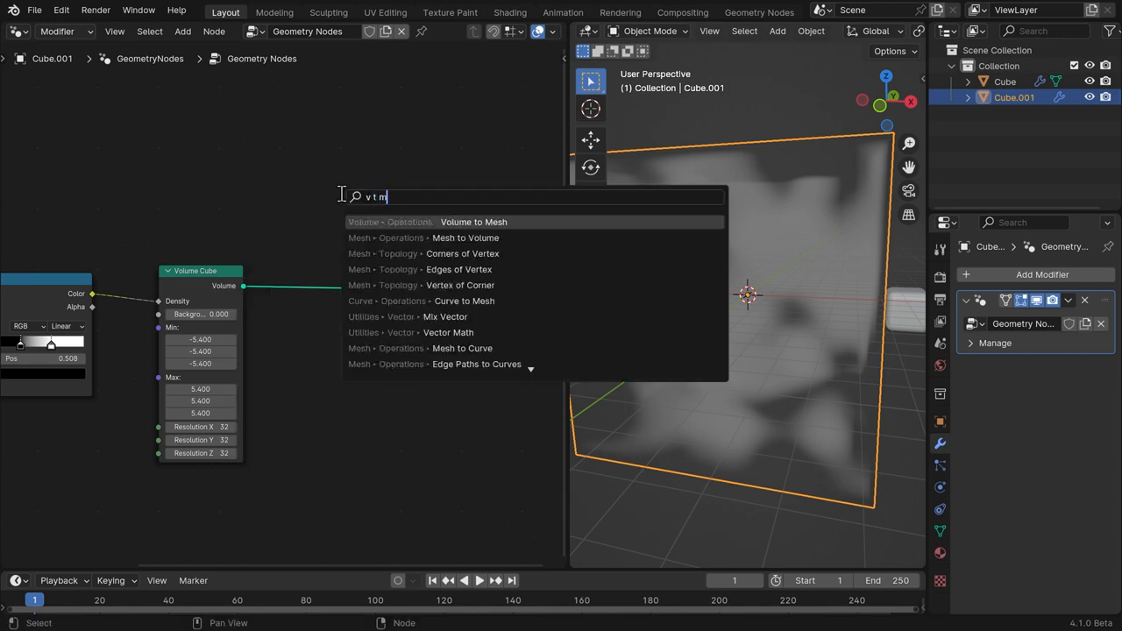
{"action": "key", "text": "Return"}
{"action": "left_click", "coordinate": [311, 270]}
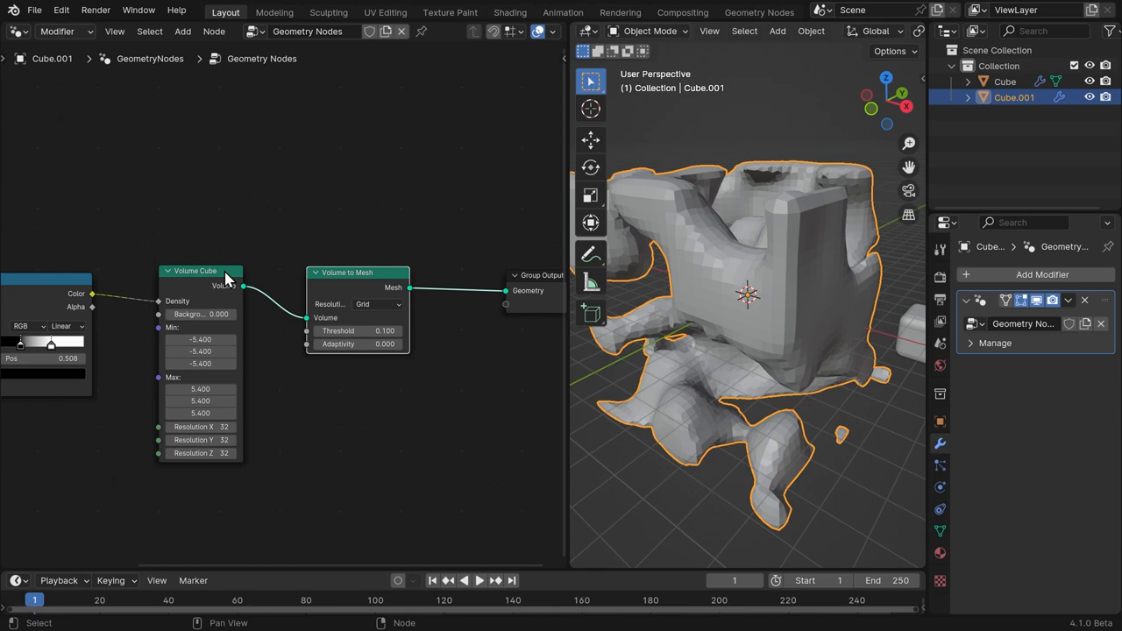
{"action": "left_click_drag", "start_coordinate": [209, 270], "coordinate": [213, 271]}
{"action": "left_click_drag", "start_coordinate": [355, 275], "coordinate": [330, 274]}
Set the Noise Texture's Scale to 0.2.
{"action": "middle_click_drag", "start_coordinate": [809, 248], "coordinate": [842, 237]}
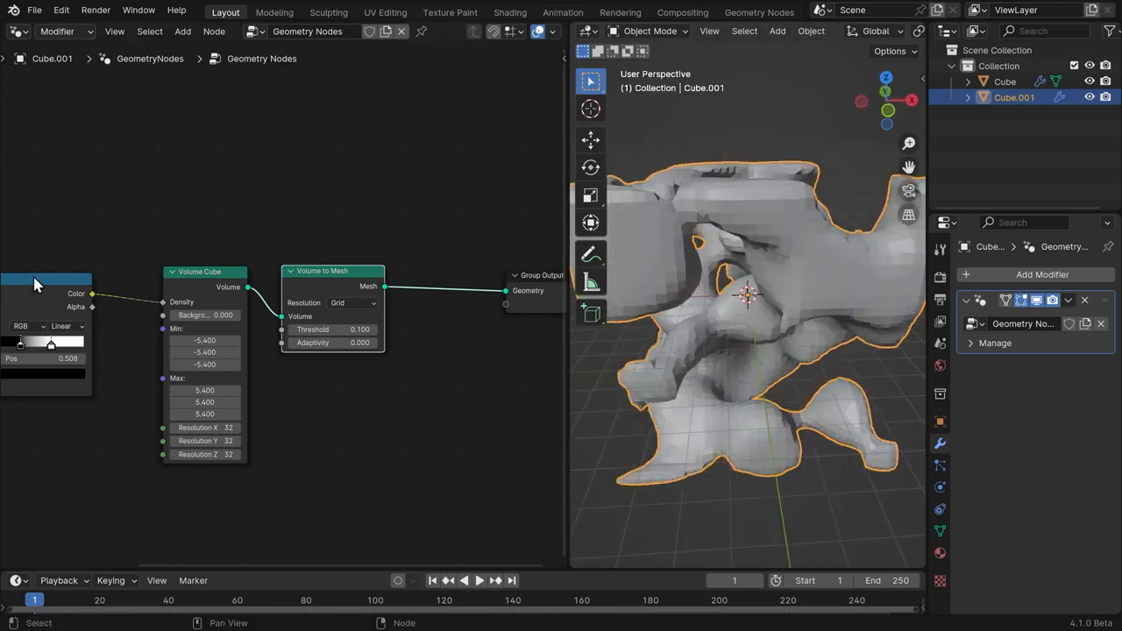
{"action": "middle_click_drag", "start_coordinate": [116, 279], "coordinate": [397, 225]}
{"action": "double_click", "coordinate": [135, 340]}
{"action": "type", "text": ".2"}
{"action": "key", "text": "Return"}
{"action": "middle_click_drag", "start_coordinate": [784, 297], "coordinate": [629, 303]}
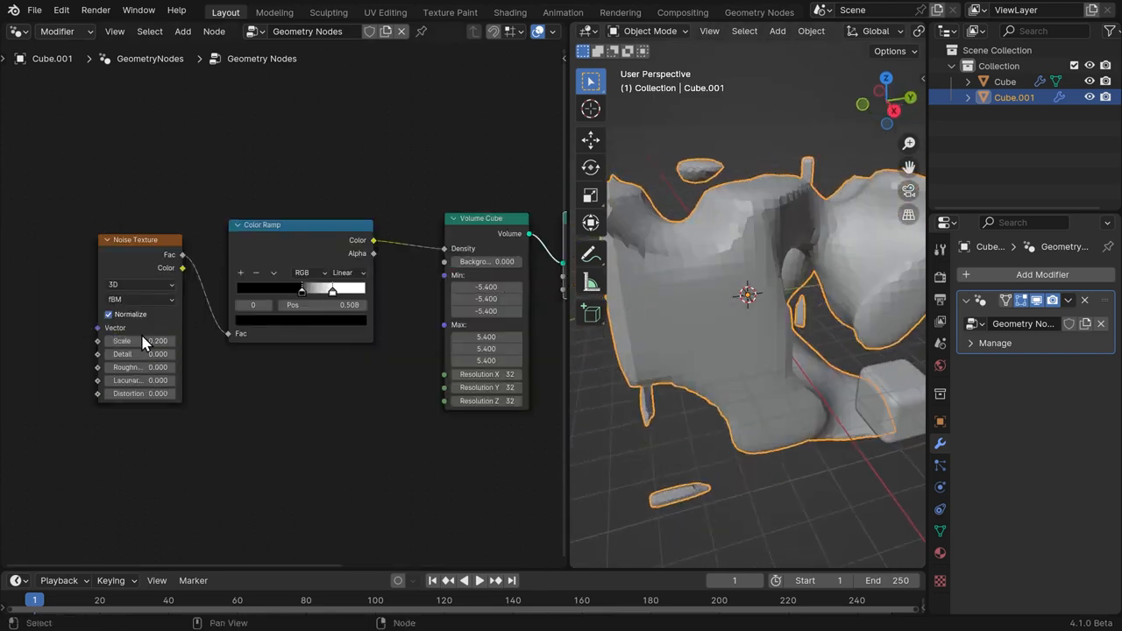
Switch the Noise Texture to 4D, then set its W to 32.4 and its Scale to 0.3.
{"action": "left_click", "coordinate": [143, 305]}
{"action": "left_click", "coordinate": [148, 287]}
{"action": "left_click", "coordinate": [150, 229]}
{"action": "left_click_drag", "start_coordinate": [144, 241], "coordinate": [141, 238]}
{"action": "left_click", "coordinate": [123, 281]}
{"action": "left_click", "coordinate": [119, 357]}
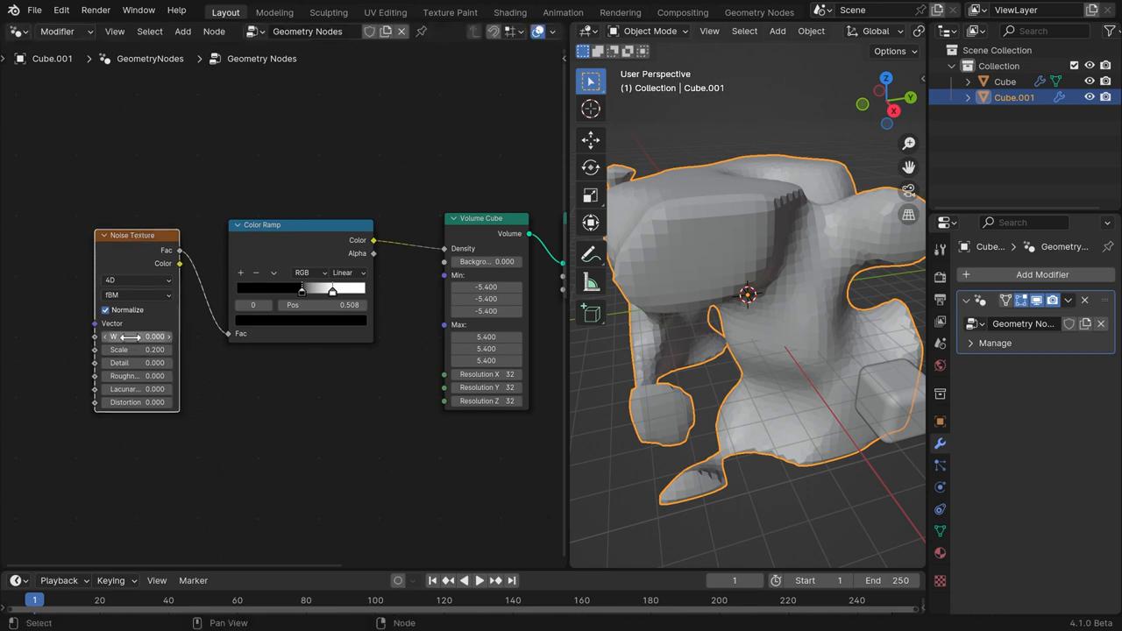
{"action": "mouse_move", "coordinate": [136, 336]}
{"action": "left_mouse_down"}
{"action": "mouse_move", "coordinate": [440, 336]}
{"action": "mouse_move", "coordinate": [135, 350]}
{"action": "left_mouse_up"}
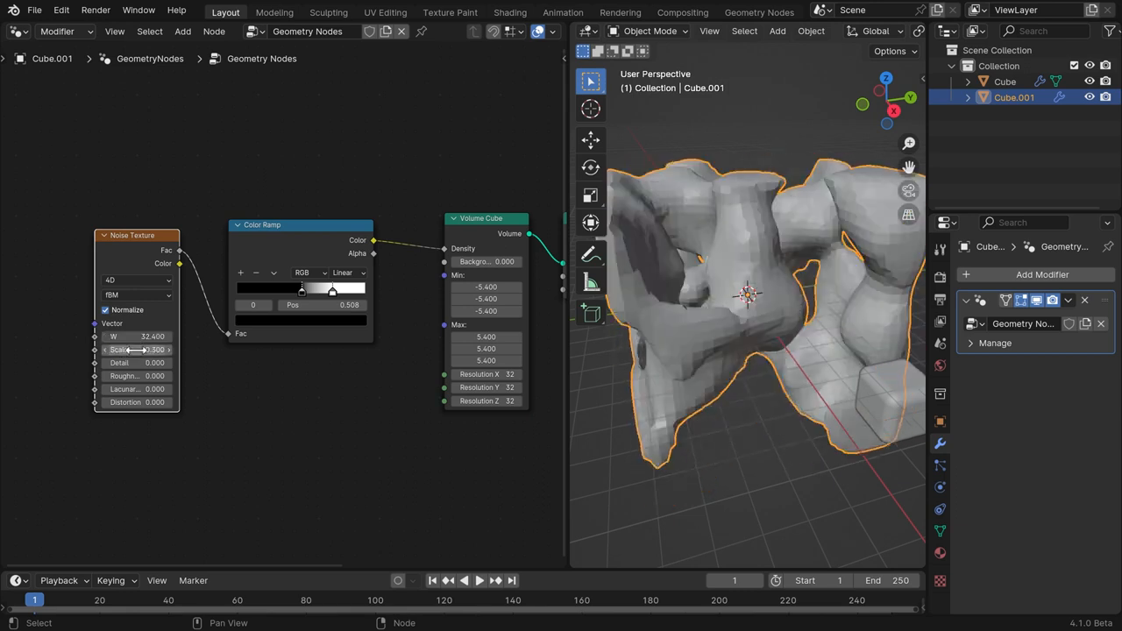
{"action": "left_click_drag", "start_coordinate": [144, 235], "coordinate": [140, 231]}
{"action": "left_click_drag", "start_coordinate": [140, 230], "coordinate": [145, 221]}
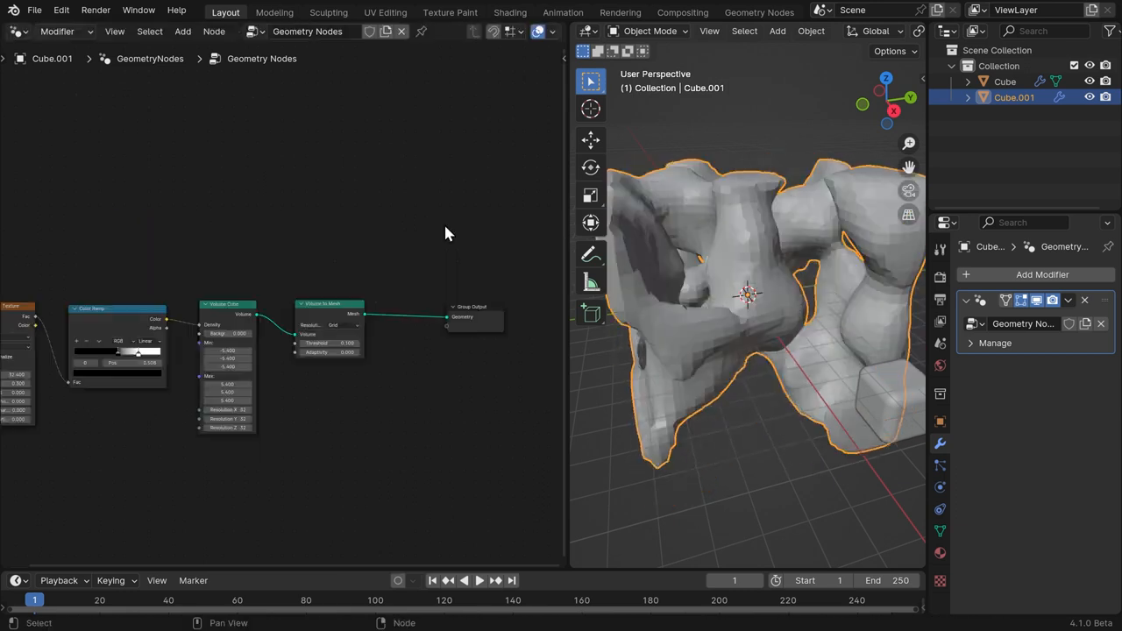
Add an unconnected Mesh Boolean node above the Volume to Mesh link and move the Group Output farther along to make room.
{"action": "scroll", "coordinate": [243, 301], "scroll_direction": "up", "scroll_amount": 1}
{"action": "middle_click_drag", "start_coordinate": [243, 301], "coordinate": [272, 260]}
{"action": "key", "text": "shift+a"}
{"action": "left_click", "coordinate": [444, 161]}
{"action": "key", "text": "Escape"}
{"action": "key", "text": "shift+a"}
{"action": "type", "text": "mesh"}
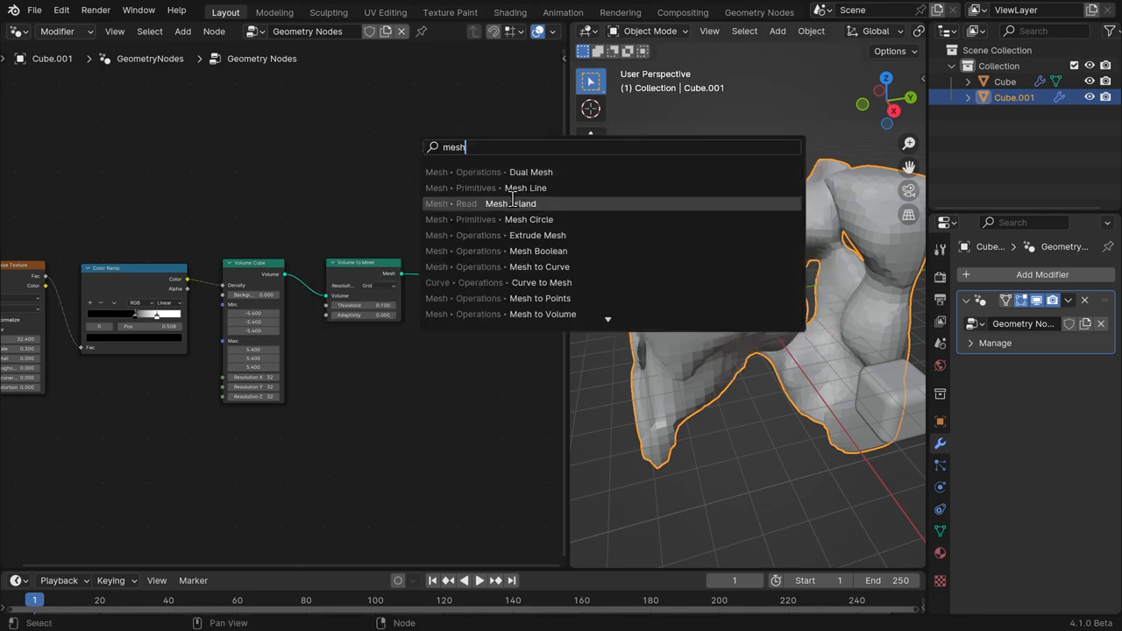
{"action": "left_click", "coordinate": [538, 250]}
{"action": "left_click", "coordinate": [418, 170]}
{"action": "left_click_drag", "start_coordinate": [447, 182], "coordinate": [447, 177]}
{"action": "middle_click_drag", "start_coordinate": [439, 150], "coordinate": [323, 232]}
{"action": "left_click_drag", "start_coordinate": [403, 349], "coordinate": [450, 346]}
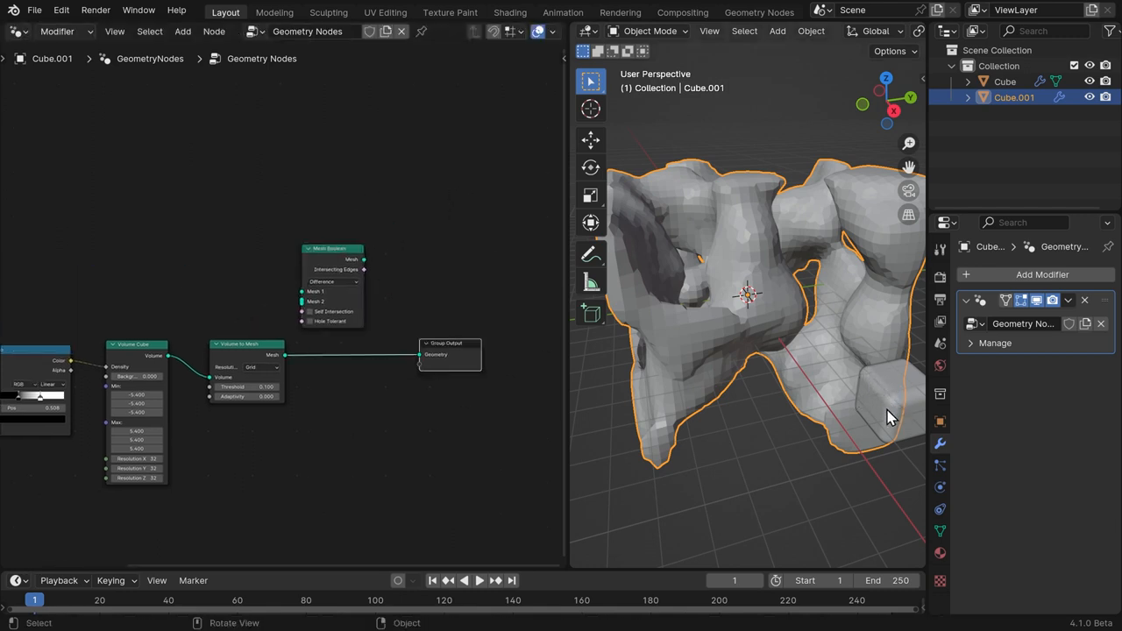
Bring the hollow rounded cube into the node tree as an Object Info node and connect its Geometry to the Group Output.
{"action": "middle_click_drag", "start_coordinate": [636, 310], "coordinate": [688, 307]}
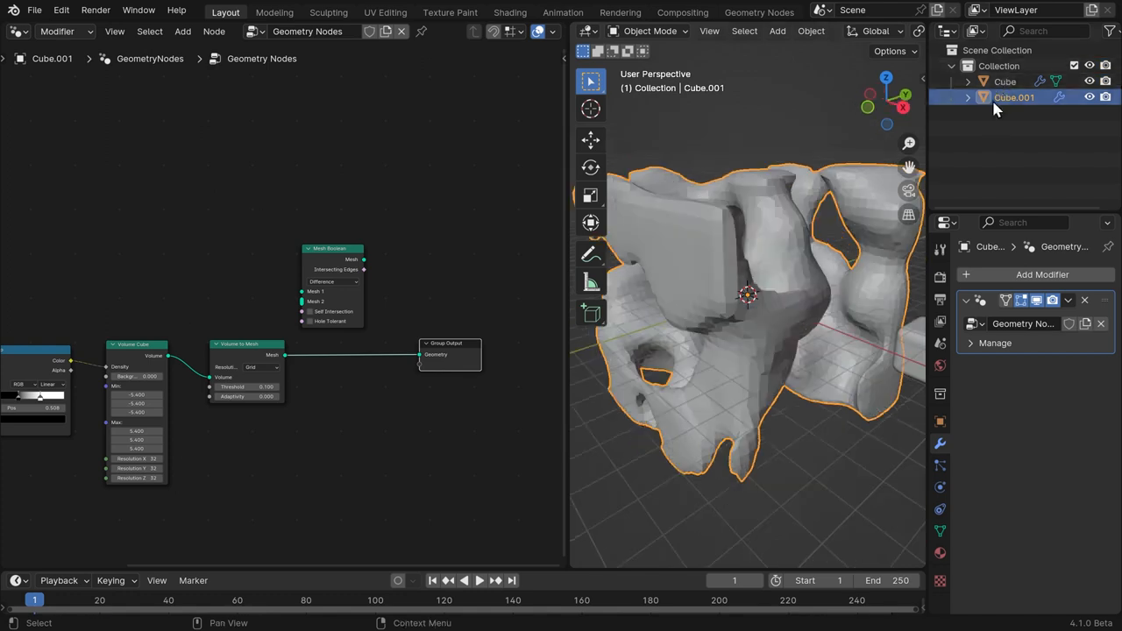
{"action": "left_click_drag", "start_coordinate": [1000, 79], "coordinate": [187, 162]}
{"action": "scroll", "coordinate": [187, 161], "scroll_direction": "up", "scroll_amount": 5}
{"action": "left_click_drag", "start_coordinate": [166, 98], "coordinate": [130, 147]}
{"action": "left_click_drag", "start_coordinate": [153, 185], "coordinate": [310, 285]}
{"action": "left_click_drag", "start_coordinate": [402, 237], "coordinate": [484, 378]}
{"action": "left_click_drag", "start_coordinate": [359, 229], "coordinate": [538, 127], "text": "alt"}
{"action": "scroll", "coordinate": [502, 155], "scroll_direction": "down", "scroll_amount": 2}
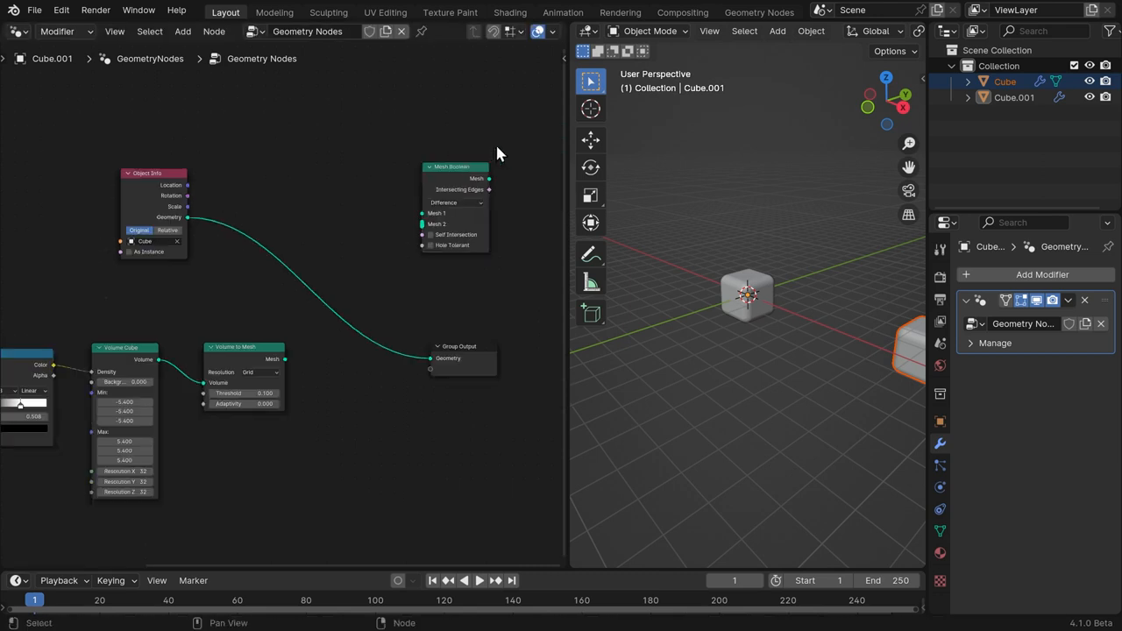
Insert a Transform Geometry node after Object Info and set its Scale to 2.7 on all three axes.
{"action": "key", "text": "shift+a"}
{"action": "type", "text": "tra"}
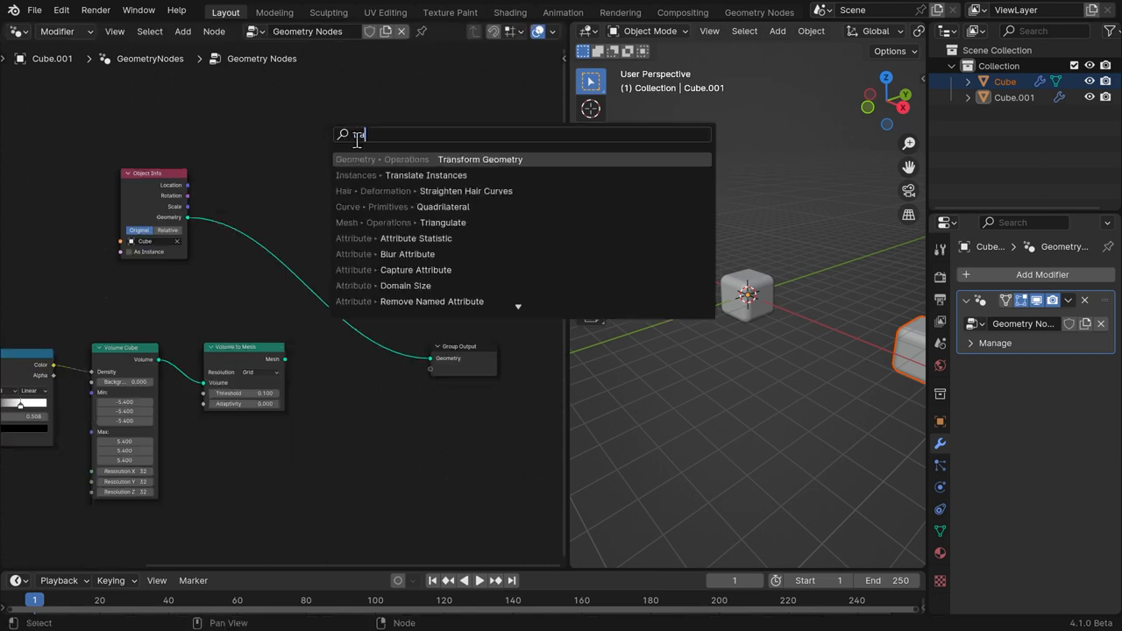
{"action": "key", "text": "Return"}
{"action": "left_click", "coordinate": [227, 155]}
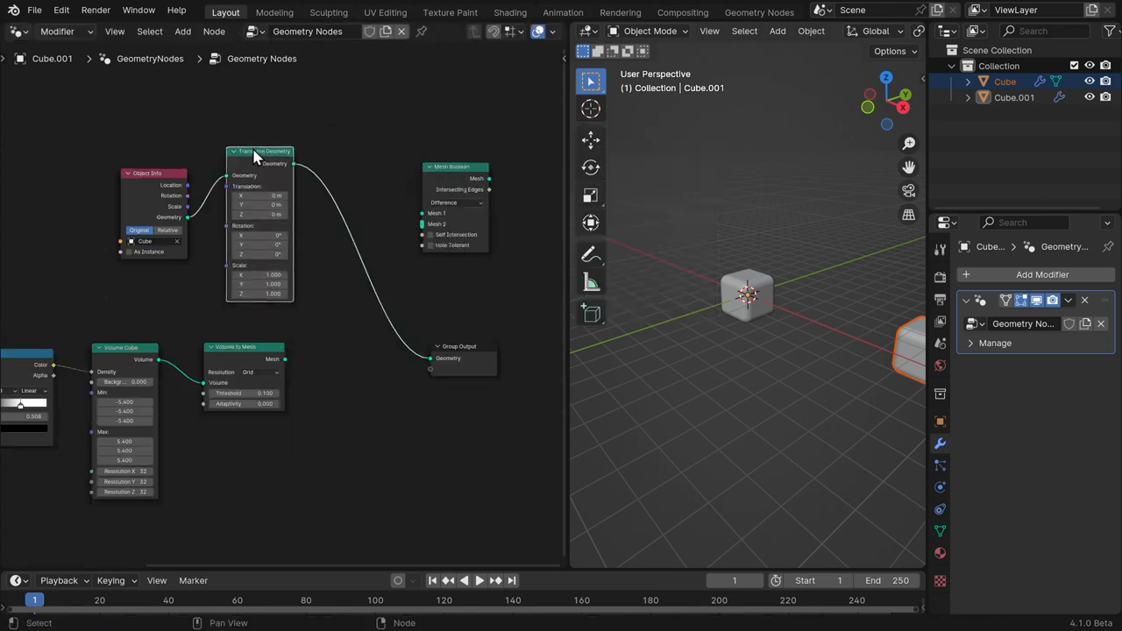
{"action": "scroll", "coordinate": [289, 280], "scroll_direction": "up", "scroll_amount": 2}
{"action": "left_click", "coordinate": [267, 264]}
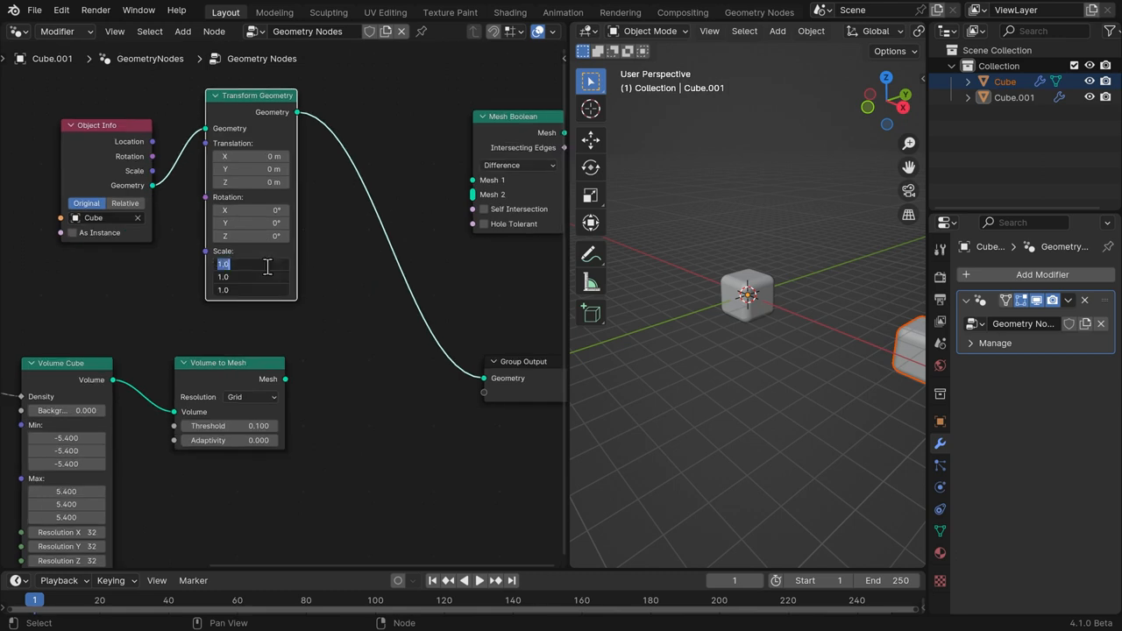
{"action": "type", "text": "2.7"}
{"action": "key", "text": "Return"}
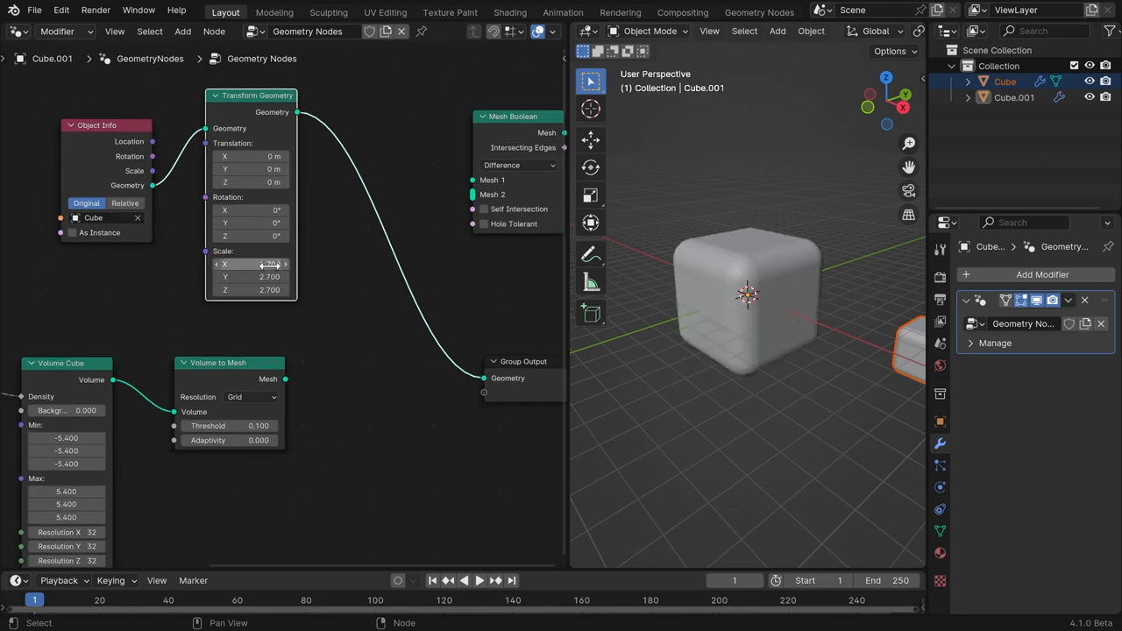
Insert the Mesh Boolean node before the Group Output, set it to Intersect, and connect the Volume to Mesh output to it.
{"action": "left_click_drag", "start_coordinate": [116, 126], "coordinate": [121, 104]}
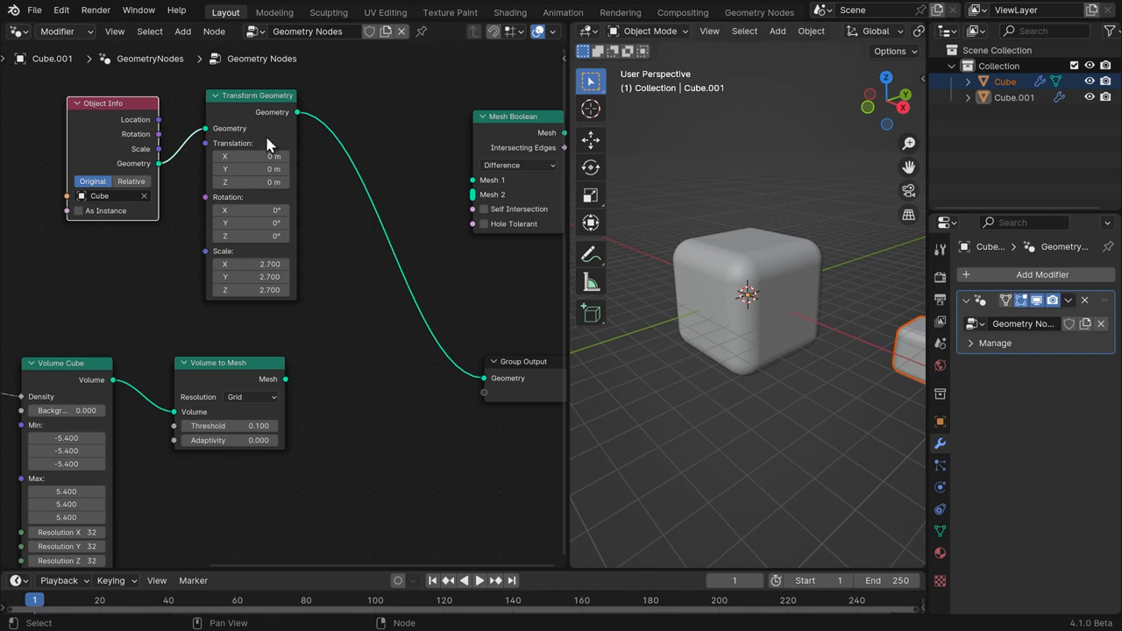
{"action": "left_click_drag", "start_coordinate": [254, 95], "coordinate": [251, 97]}
{"action": "left_click_drag", "start_coordinate": [526, 130], "coordinate": [430, 306]}
{"action": "left_click", "coordinate": [483, 164]}
{"action": "left_click", "coordinate": [482, 193]}
{"action": "left_click_drag", "start_coordinate": [282, 379], "coordinate": [381, 364]}
{"action": "scroll", "coordinate": [797, 288], "scroll_direction": "up", "scroll_amount": 5}
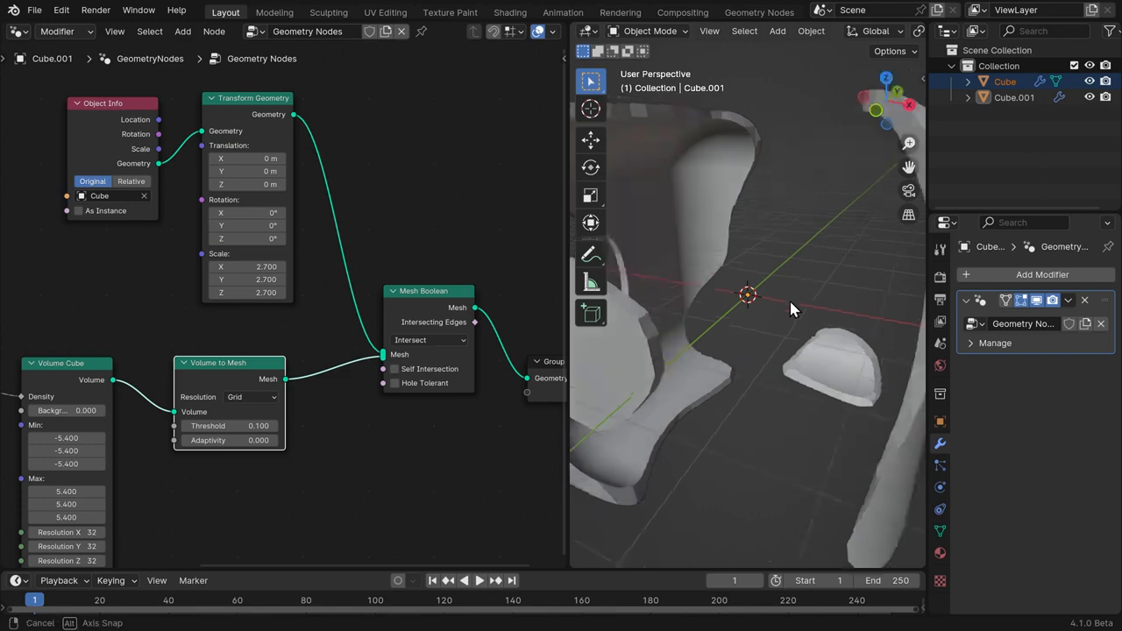
Inspect the intersected shape from several angles and turn on the Timings overlay in the node editor.
{"action": "middle_click_drag", "start_coordinate": [797, 288], "coordinate": [626, 343]}
{"action": "scroll", "coordinate": [627, 344], "scroll_direction": "down", "scroll_amount": 5}
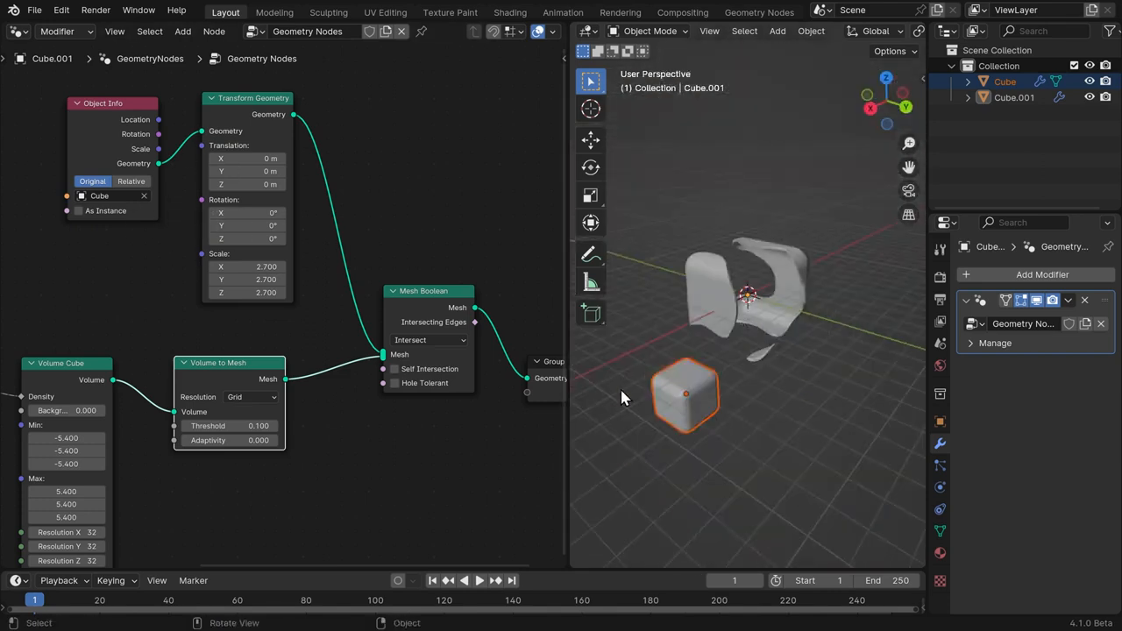
{"action": "middle_click_drag", "start_coordinate": [160, 387], "coordinate": [231, 291]}
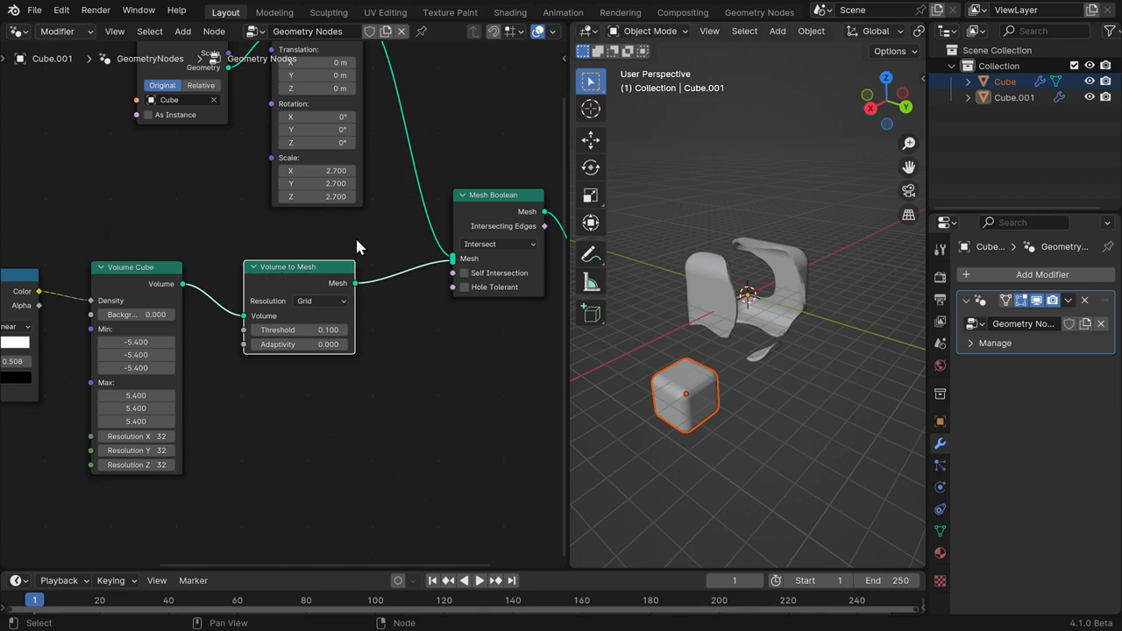
{"action": "scroll", "coordinate": [760, 214], "scroll_direction": "up", "scroll_amount": 3}
{"action": "middle_click_drag", "start_coordinate": [762, 223], "coordinate": [711, 271]}
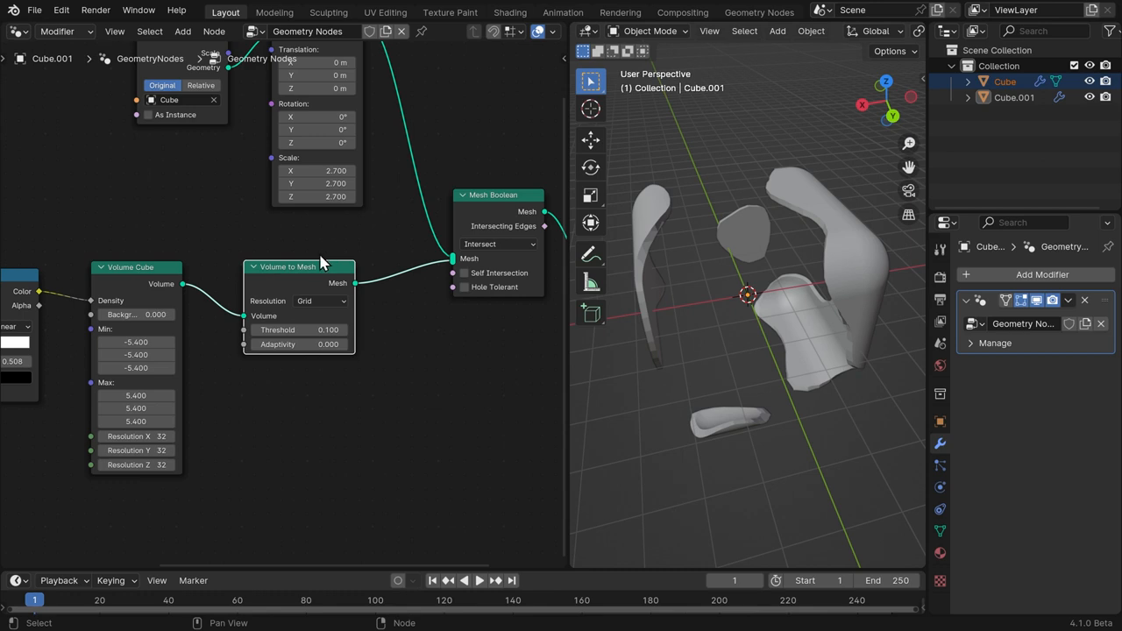
{"action": "middle_click_drag", "start_coordinate": [395, 223], "coordinate": [238, 285]}
{"action": "left_click", "coordinate": [553, 32]}
{"action": "left_click", "coordinate": [502, 144]}
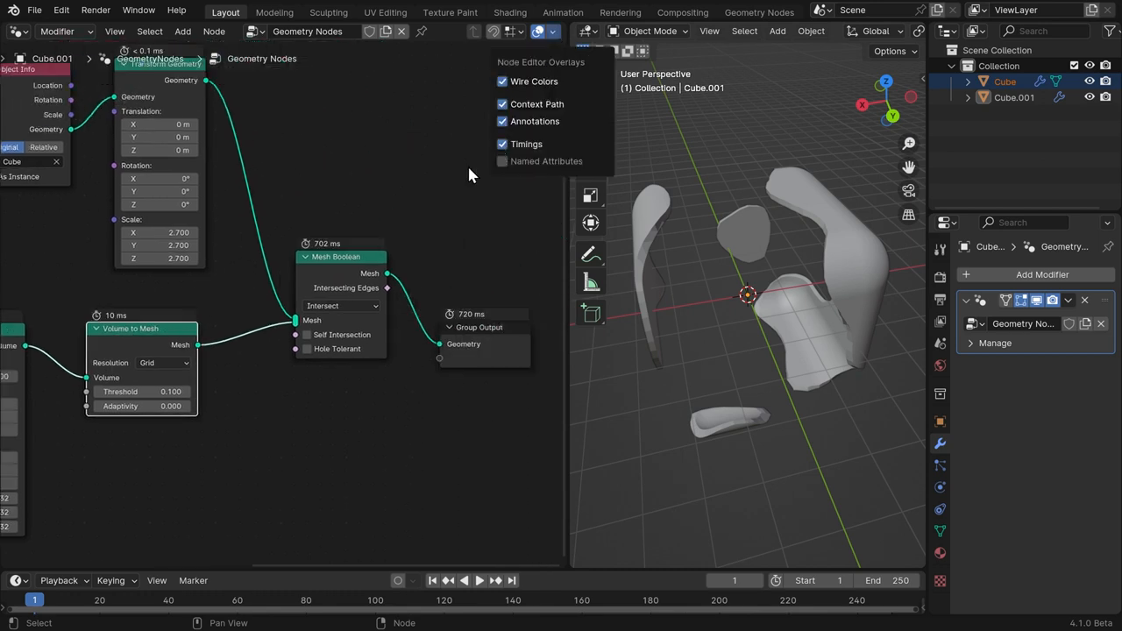
{"action": "left_click", "coordinate": [362, 176]}
Set the Noise Texture's W to 34 to get a different cut-out pattern.
{"action": "middle_click_drag", "start_coordinate": [539, 268], "coordinate": [254, 273]}
{"action": "left_click_drag", "start_coordinate": [98, 324], "coordinate": [130, 324]}
{"action": "middle_click_drag", "start_coordinate": [461, 239], "coordinate": [358, 207]}
Set the Volume Cube's Resolution X, Y and Z to 170.
{"action": "scroll", "coordinate": [357, 206], "scroll_direction": "up", "scroll_amount": 4}
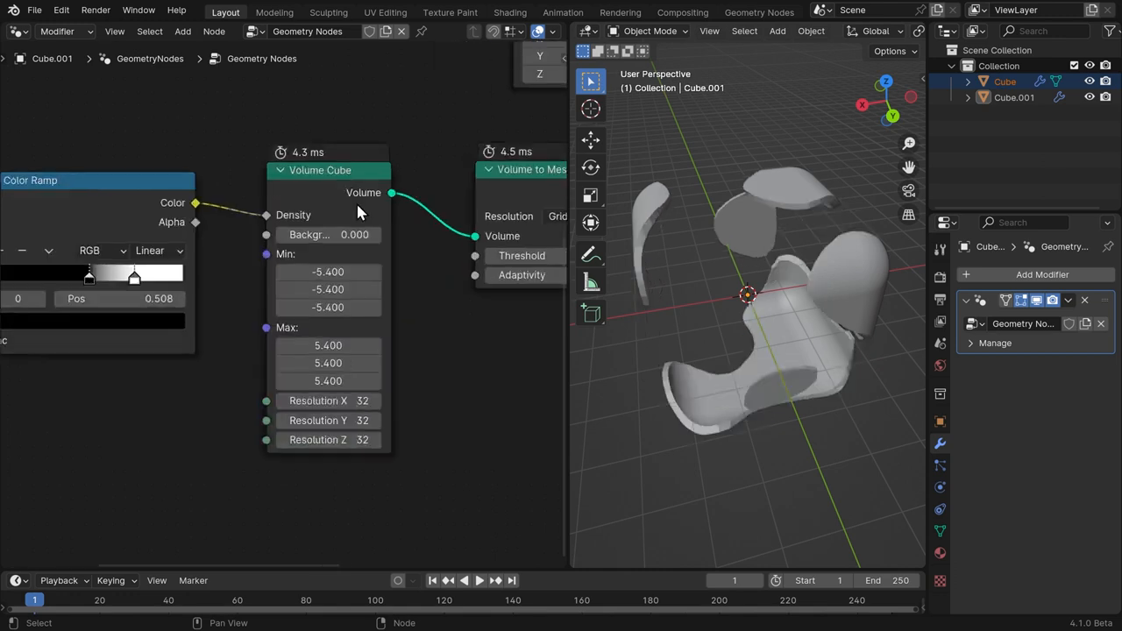
{"action": "left_click_drag", "start_coordinate": [356, 195], "coordinate": [351, 194]}
{"action": "scroll", "coordinate": [666, 338], "scroll_direction": "up", "scroll_amount": 3}
{"action": "middle_click_drag", "start_coordinate": [666, 339], "coordinate": [806, 506]}
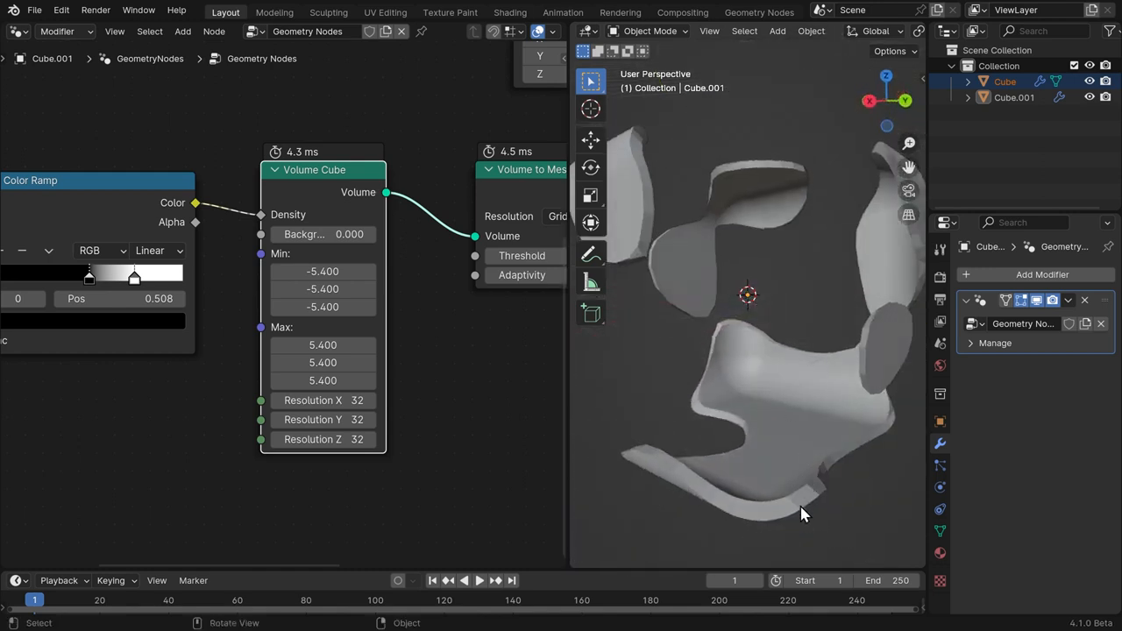
{"action": "left_click_drag", "start_coordinate": [334, 400], "coordinate": [334, 439]}
{"action": "type", "text": "170"}
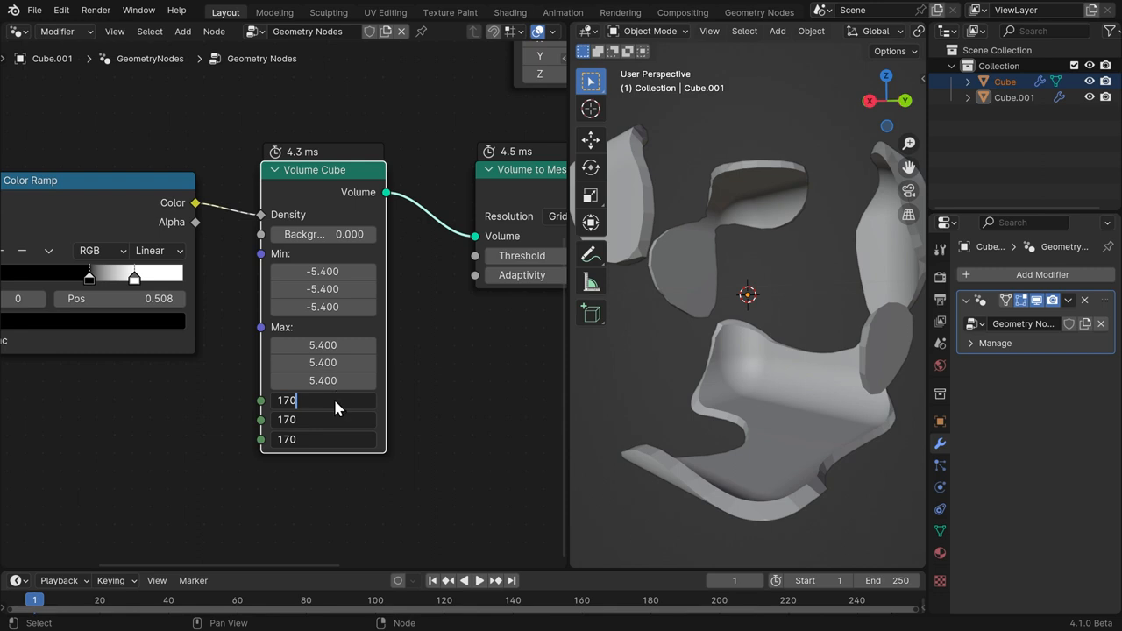
{"action": "key", "text": "Return"}
Add a Bake node on the link between Mesh Boolean and Group Output.
{"action": "middle_click_drag", "start_coordinate": [763, 433], "coordinate": [599, 351]}
{"action": "mouse_move", "coordinate": [204, 236]}
{"action": "middle_mouse_down"}
{"action": "mouse_move", "coordinate": [388, 197]}
{"action": "mouse_move", "coordinate": [200, 257]}
{"action": "middle_mouse_up"}
{"action": "scroll", "coordinate": [203, 258], "scroll_direction": "down", "scroll_amount": 7}
{"action": "left_click_drag", "start_coordinate": [47, 249], "coordinate": [57, 254]}
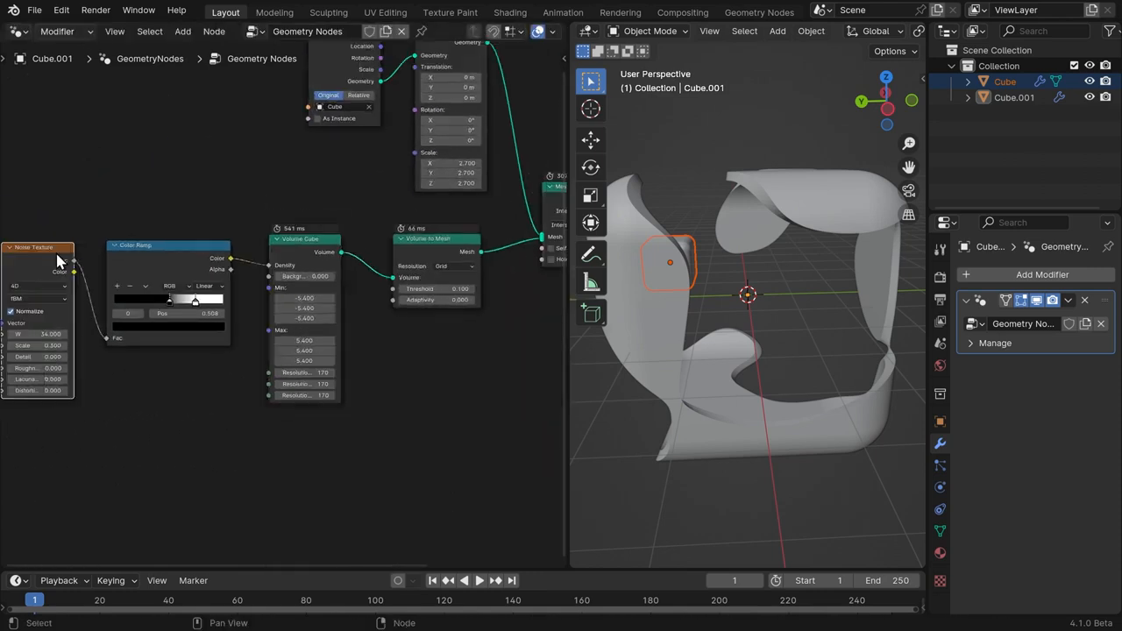
{"action": "middle_click_drag", "start_coordinate": [474, 247], "coordinate": [225, 306]}
{"action": "left_click_drag", "start_coordinate": [329, 250], "coordinate": [322, 252]}
{"action": "left_click", "coordinate": [467, 190]}
{"action": "key", "text": "shift+a"}
{"action": "type", "text": "bake"}
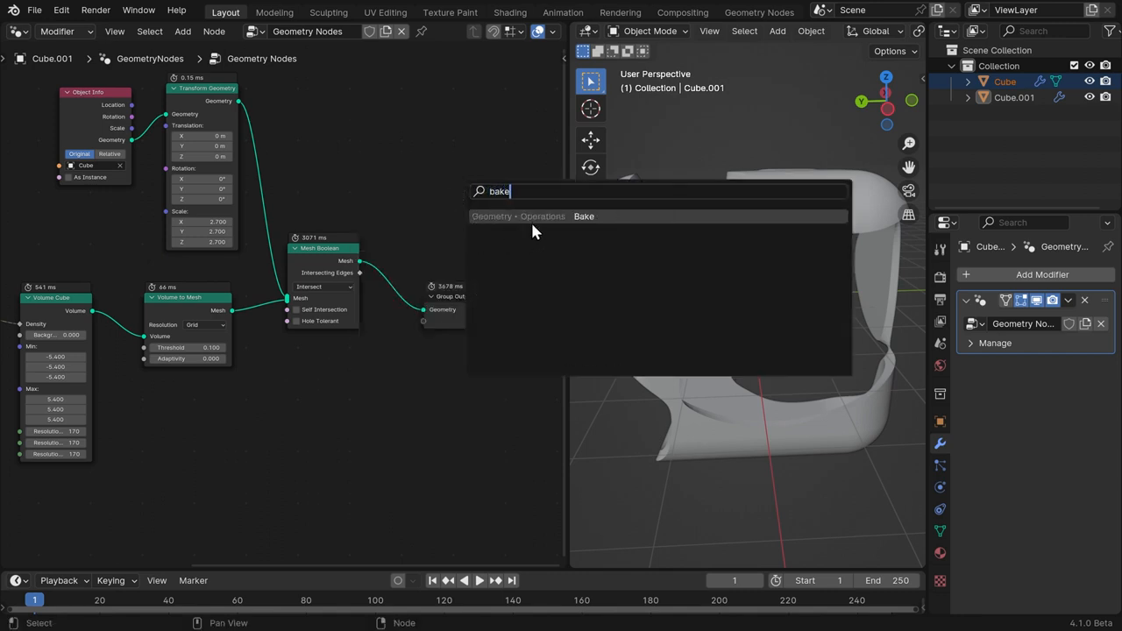
{"action": "key", "text": "Return"}
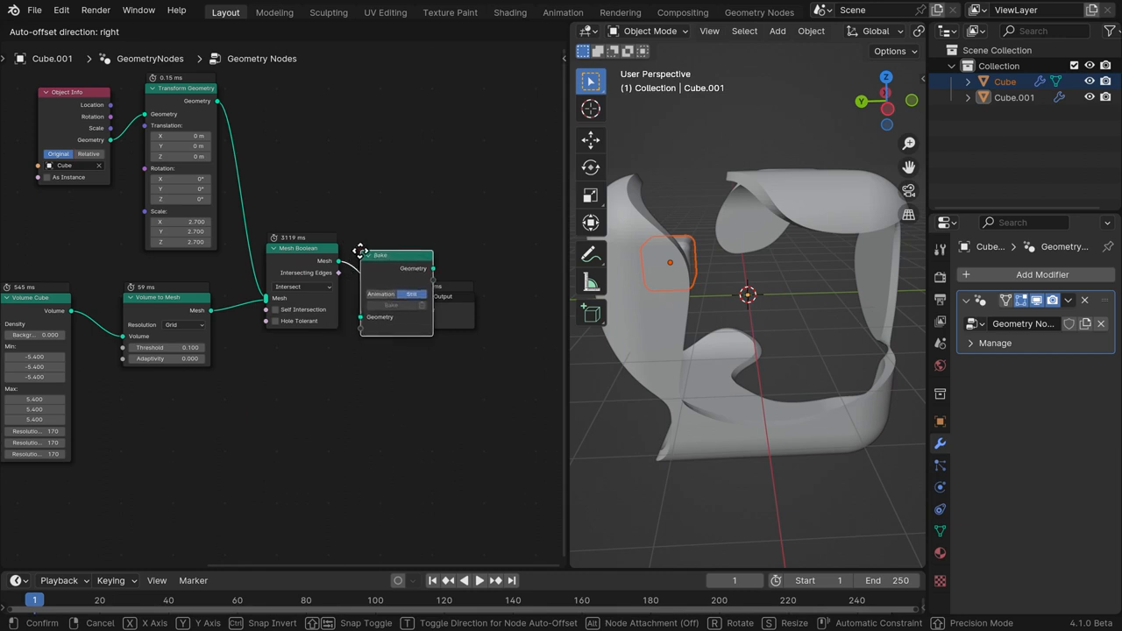
{"action": "left_click", "coordinate": [405, 206]}
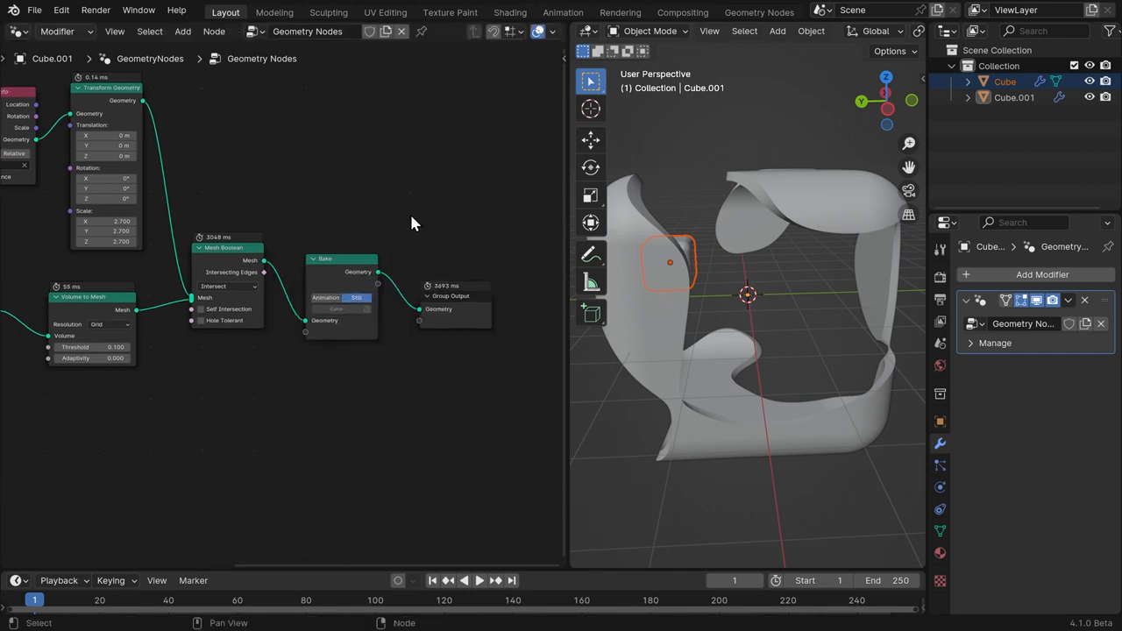
Save the file as untitled.blend and bake the Bake node in Still mode.
{"action": "scroll", "coordinate": [409, 219], "scroll_direction": "up", "scroll_amount": 2}
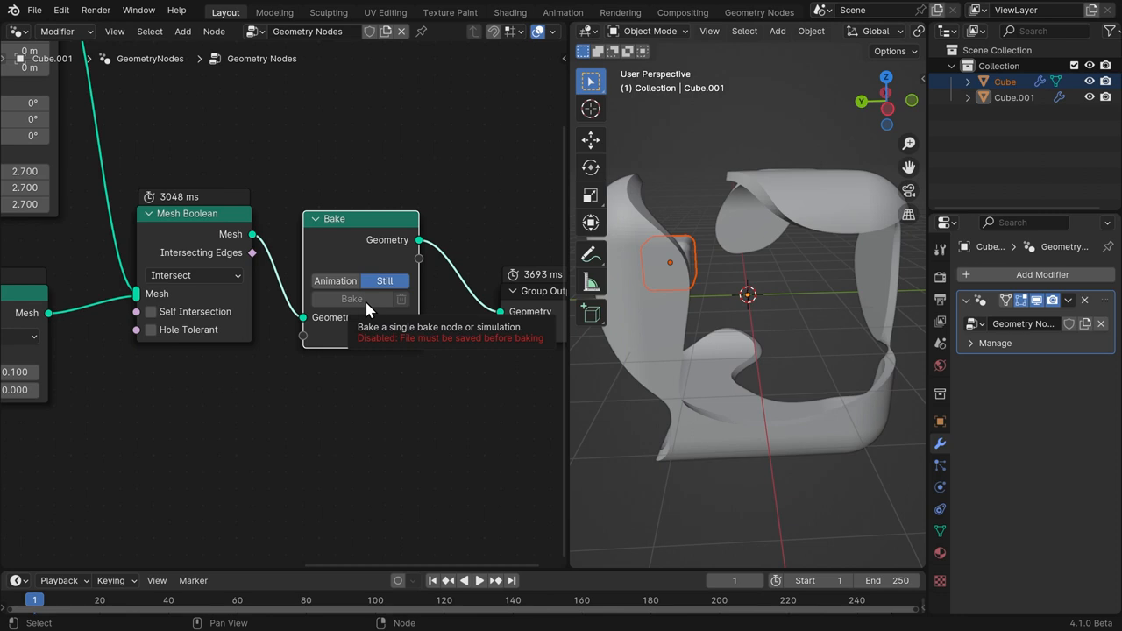
{"action": "left_click", "coordinate": [33, 10]}
{"action": "left_click", "coordinate": [56, 111]}
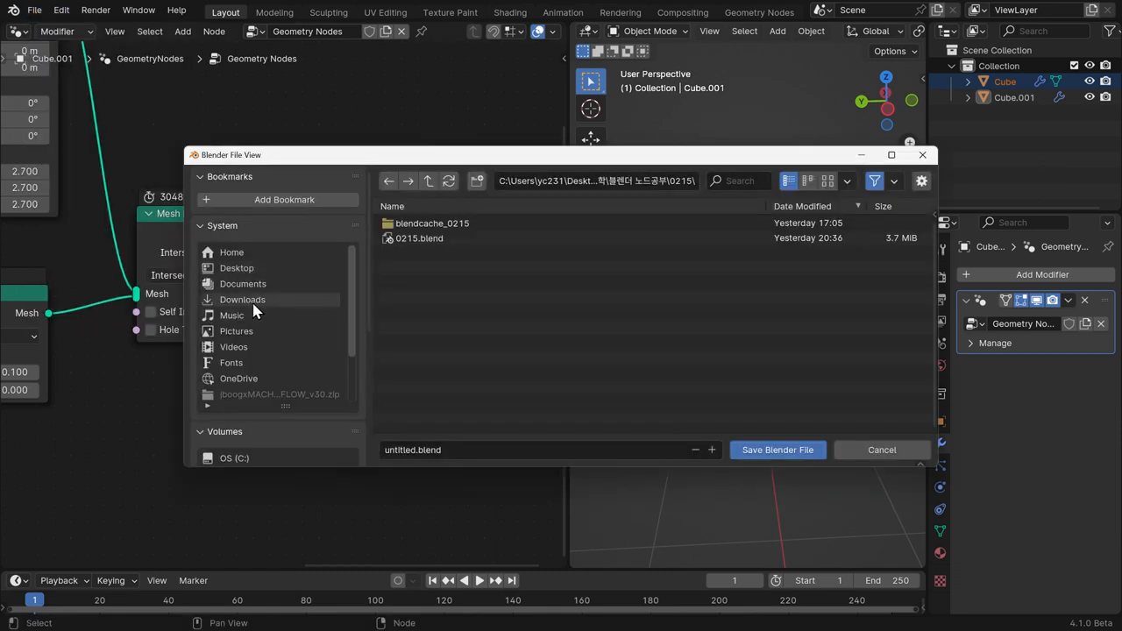
{"action": "key", "text": "Return"}
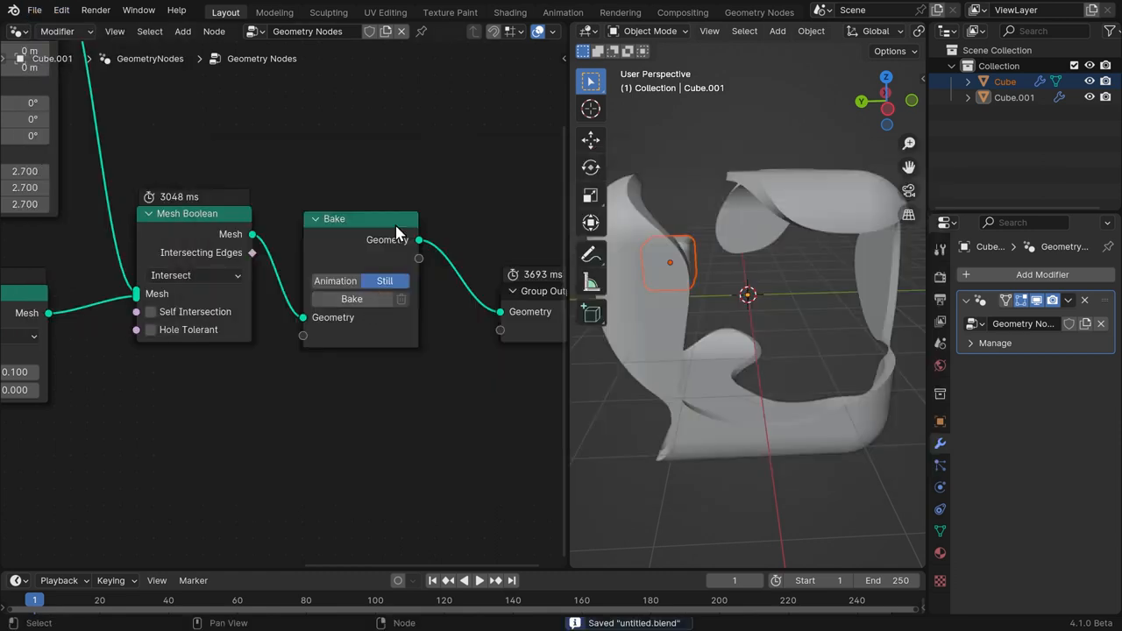
{"action": "left_click", "coordinate": [359, 299]}
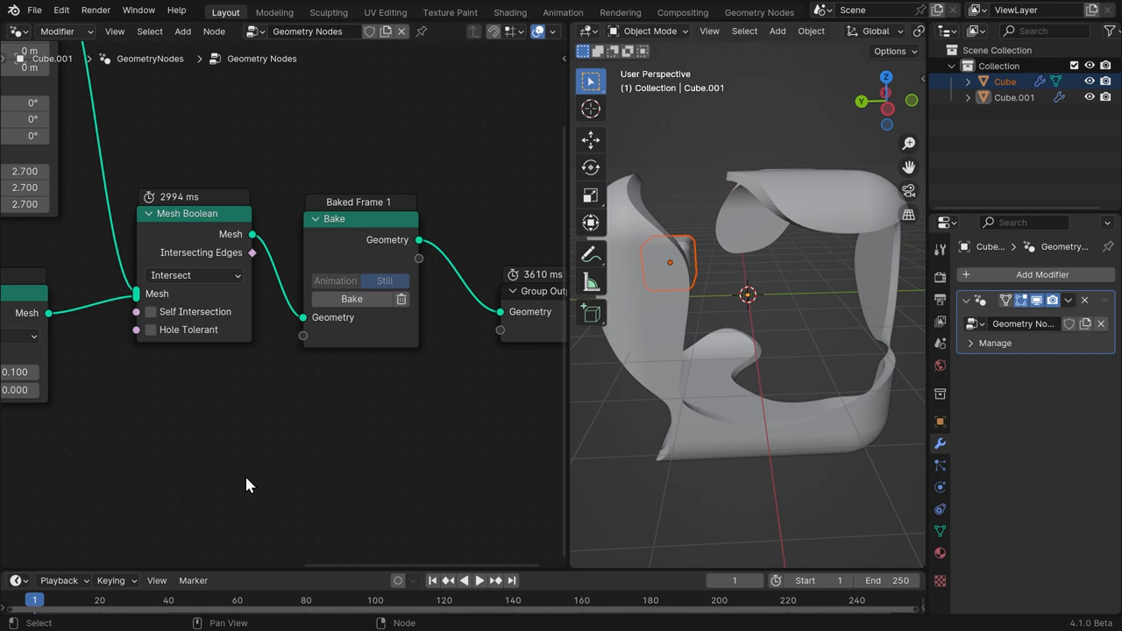
Move the Group Output farther away from the Bake node to open up space between them.
{"action": "left_click_drag", "start_coordinate": [347, 223], "coordinate": [345, 215]}
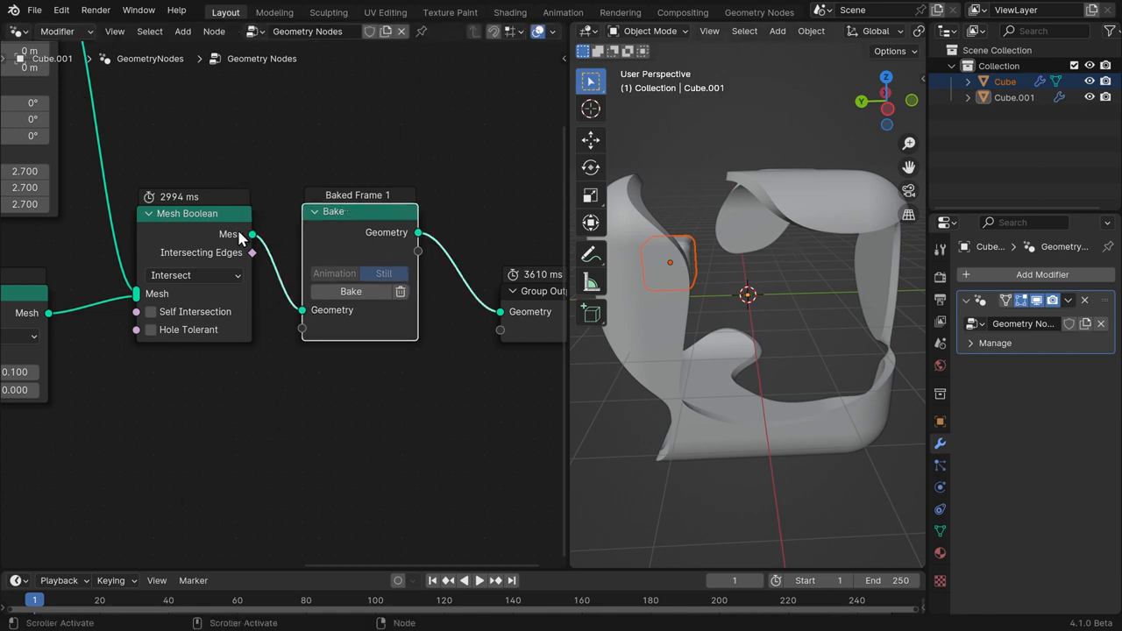
{"action": "middle_click_drag", "start_coordinate": [249, 230], "coordinate": [355, 223]}
{"action": "middle_click_drag", "start_coordinate": [664, 231], "coordinate": [780, 301]}
{"action": "middle_click_drag", "start_coordinate": [439, 249], "coordinate": [123, 296]}
{"action": "left_click_drag", "start_coordinate": [343, 331], "coordinate": [475, 320]}
{"action": "middle_click_drag", "start_coordinate": [139, 261], "coordinate": [331, 209]}
{"action": "left_click", "coordinate": [332, 215]}
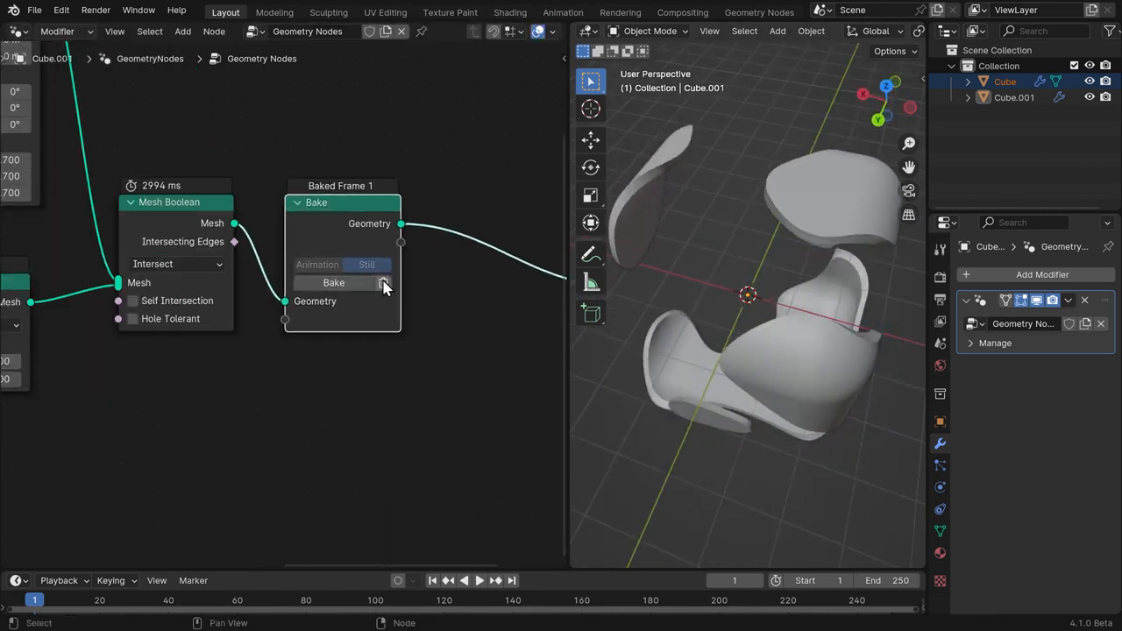
{"action": "left_click_drag", "start_coordinate": [373, 207], "coordinate": [383, 203]}
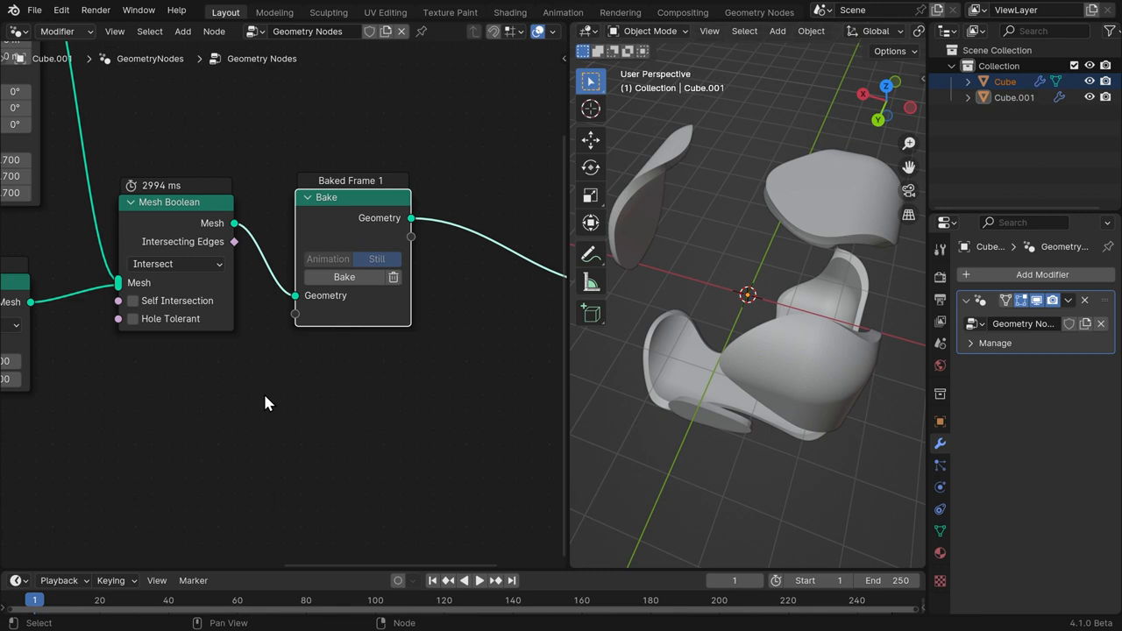
Set the scene's frame rate to 30 fps and the end frame to 180.
{"action": "scroll", "coordinate": [255, 408], "scroll_direction": "down", "scroll_amount": 4}
{"action": "middle_click_drag", "start_coordinate": [210, 390], "coordinate": [445, 379]}
{"action": "middle_click_drag", "start_coordinate": [356, 237], "coordinate": [416, 241]}
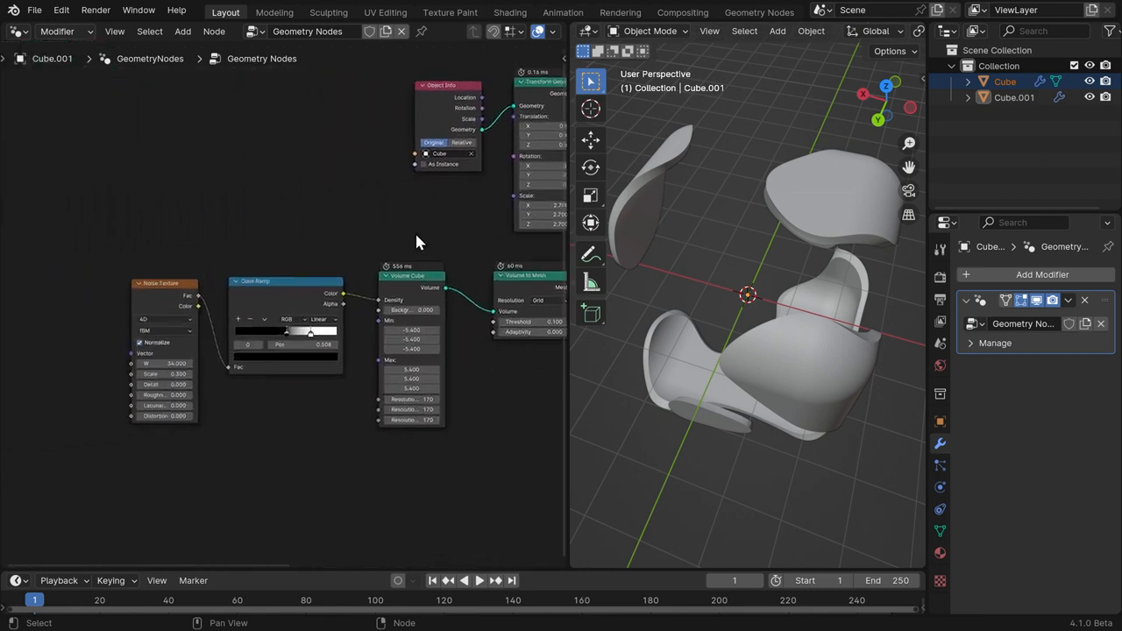
{"action": "middle_click_drag", "start_coordinate": [322, 246], "coordinate": [267, 269]}
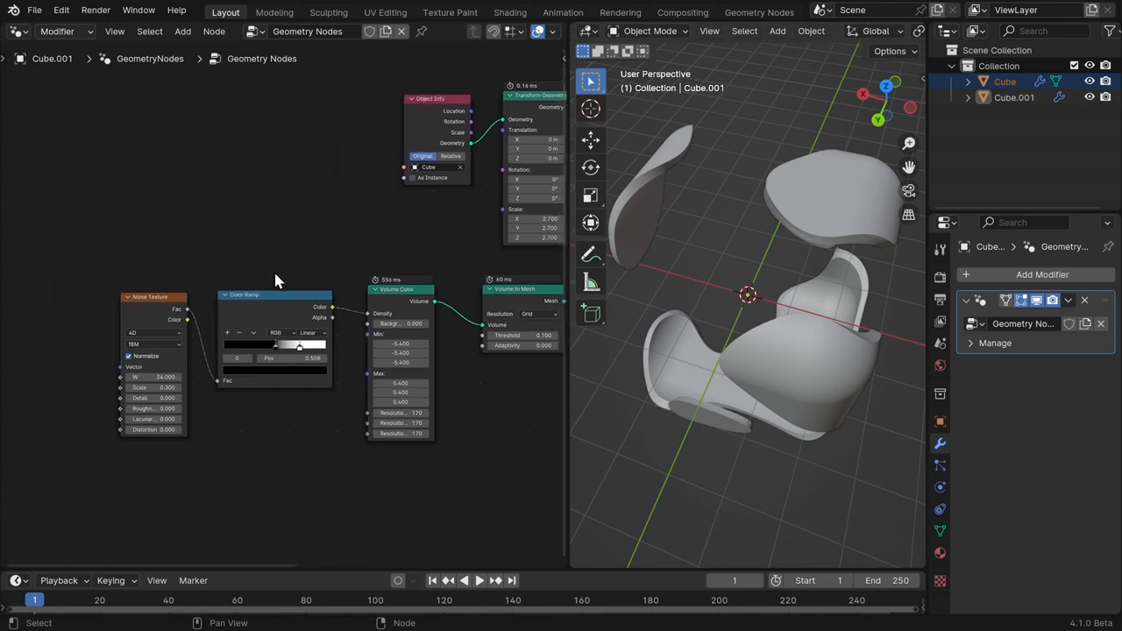
{"action": "left_click", "coordinate": [939, 279]}
{"action": "left_click", "coordinate": [939, 299]}
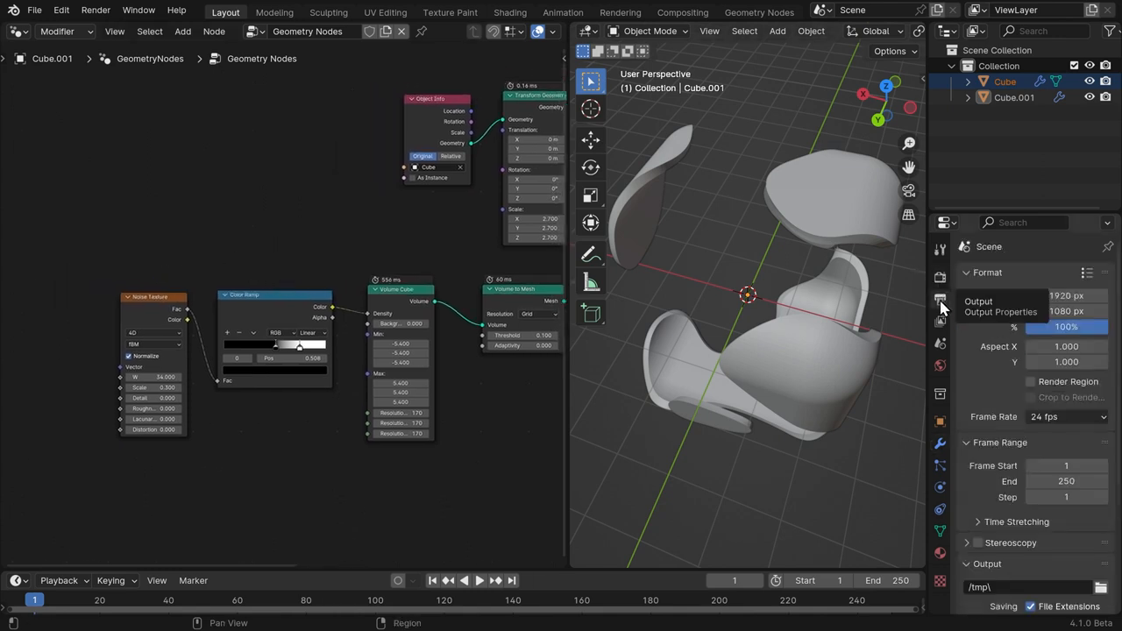
{"action": "left_click", "coordinate": [1069, 417]}
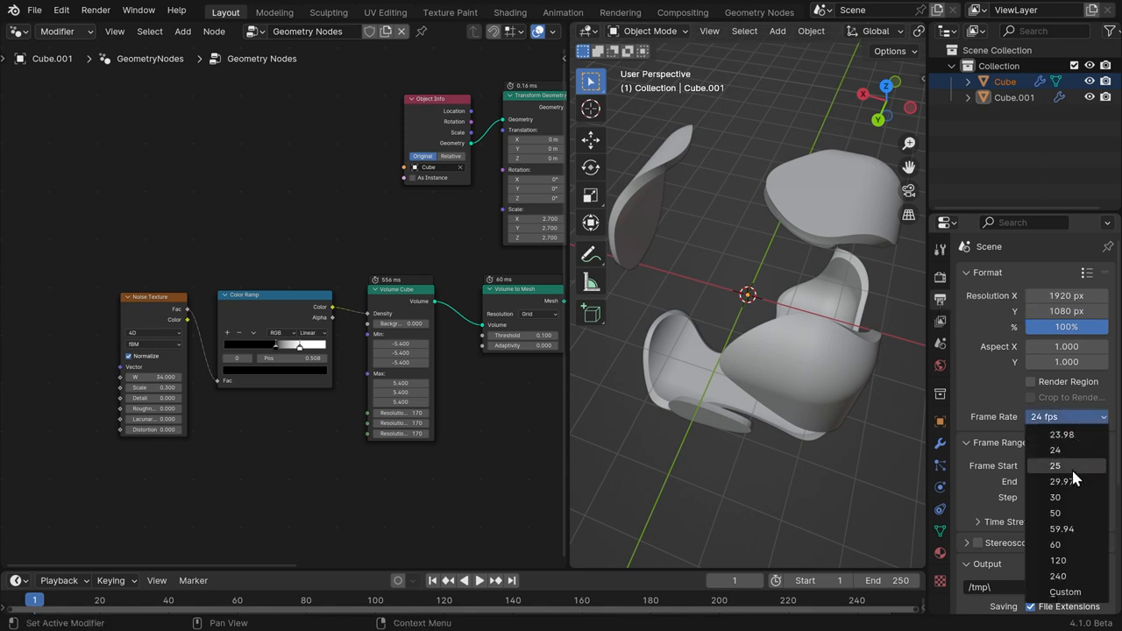
{"action": "left_click", "coordinate": [1070, 496]}
{"action": "left_click", "coordinate": [891, 580]}
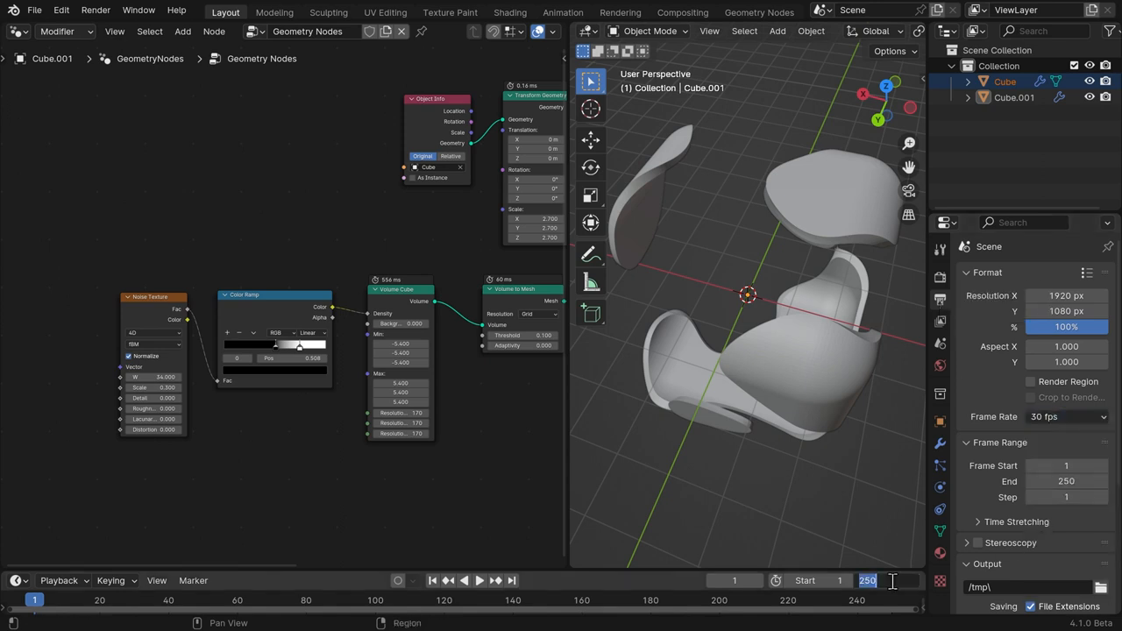
{"action": "type", "text": "180"}
{"action": "key", "text": "Return"}
Move the Noise Texture node farther away from the Color Ramp.
{"action": "middle_click_drag", "start_coordinate": [182, 244], "coordinate": [259, 208]}
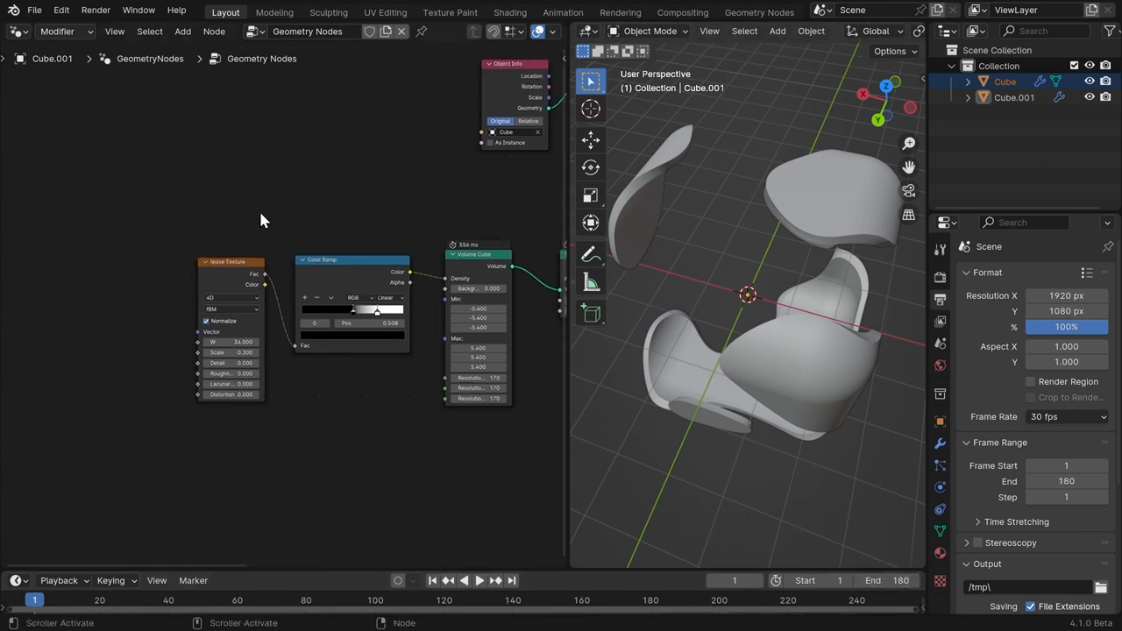
{"action": "left_click_drag", "start_coordinate": [237, 264], "coordinate": [245, 265]}
{"action": "left_click", "coordinate": [283, 234]}
{"action": "middle_click_drag", "start_coordinate": [192, 257], "coordinate": [338, 232]}
{"action": "scroll", "coordinate": [337, 239], "scroll_direction": "up", "scroll_amount": 2}
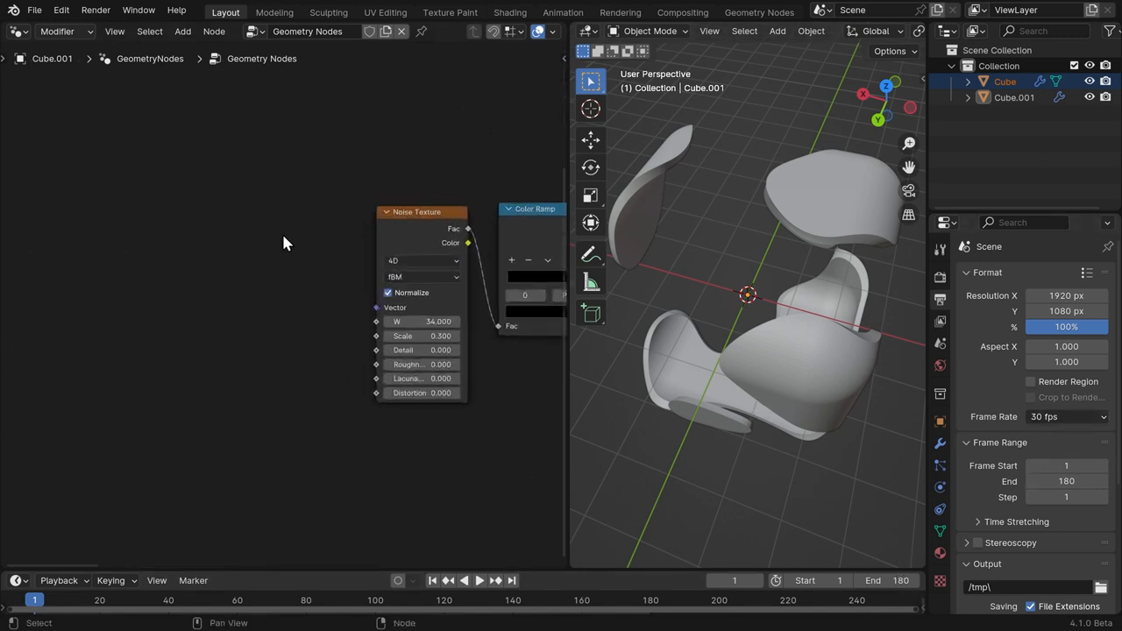
{"action": "key", "text": "shift+a"}
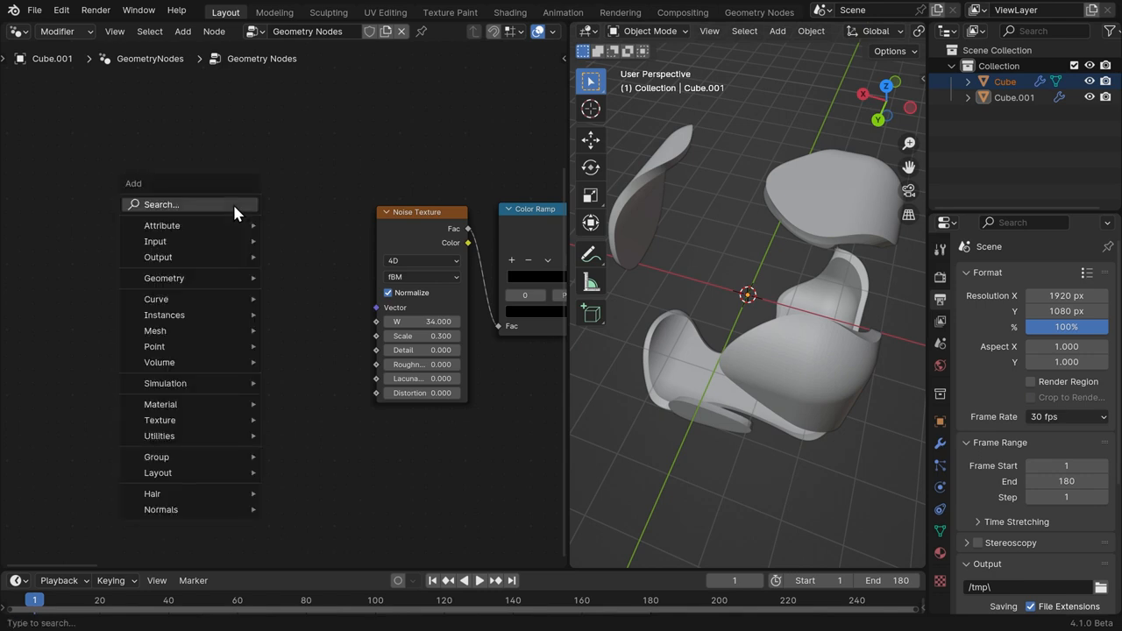
{"action": "left_click_drag", "start_coordinate": [434, 224], "coordinate": [232, 163]}
Detach the Bake node, leave Mesh Boolean linked straight to the Group Output, and park the Bake node below the link.
{"action": "middle_click_drag", "start_coordinate": [475, 171], "coordinate": [221, 210]}
{"action": "scroll", "coordinate": [303, 217], "scroll_direction": "down", "scroll_amount": 5}
{"action": "middle_click_drag", "start_coordinate": [392, 224], "coordinate": [85, 235]}
{"action": "left_click", "coordinate": [449, 234]}
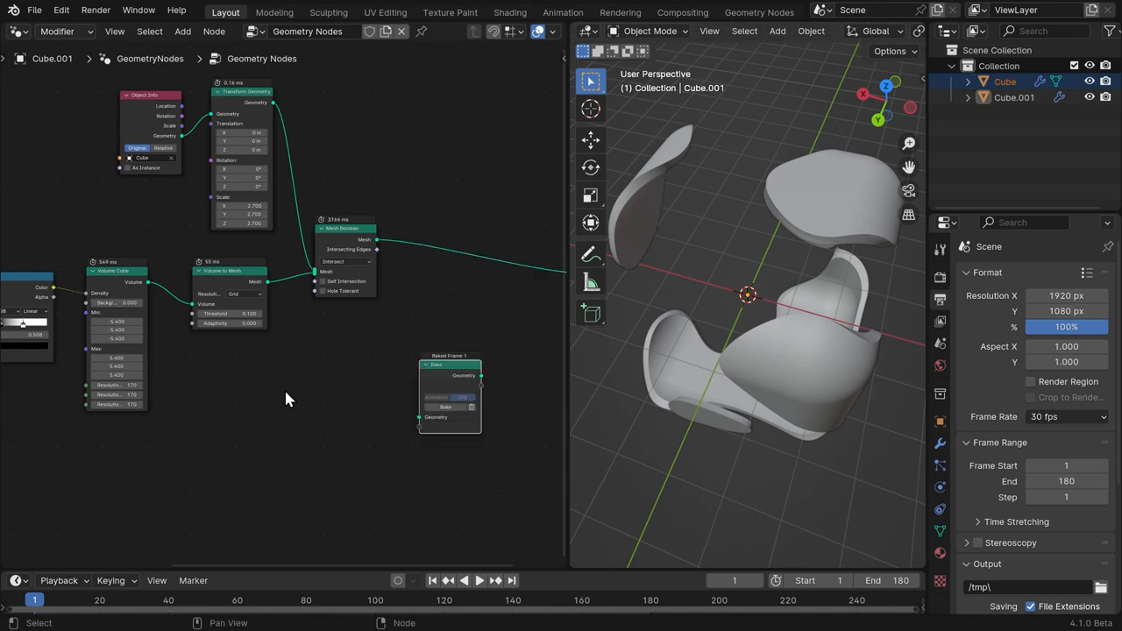
Set the Volume Cube's Resolution X, Y and Z to 10.
{"action": "middle_click_drag", "start_coordinate": [296, 380], "coordinate": [449, 322]}
{"action": "scroll", "coordinate": [352, 346], "scroll_direction": "up", "scroll_amount": 8}
{"action": "left_click_drag", "start_coordinate": [271, 339], "coordinate": [271, 372]}
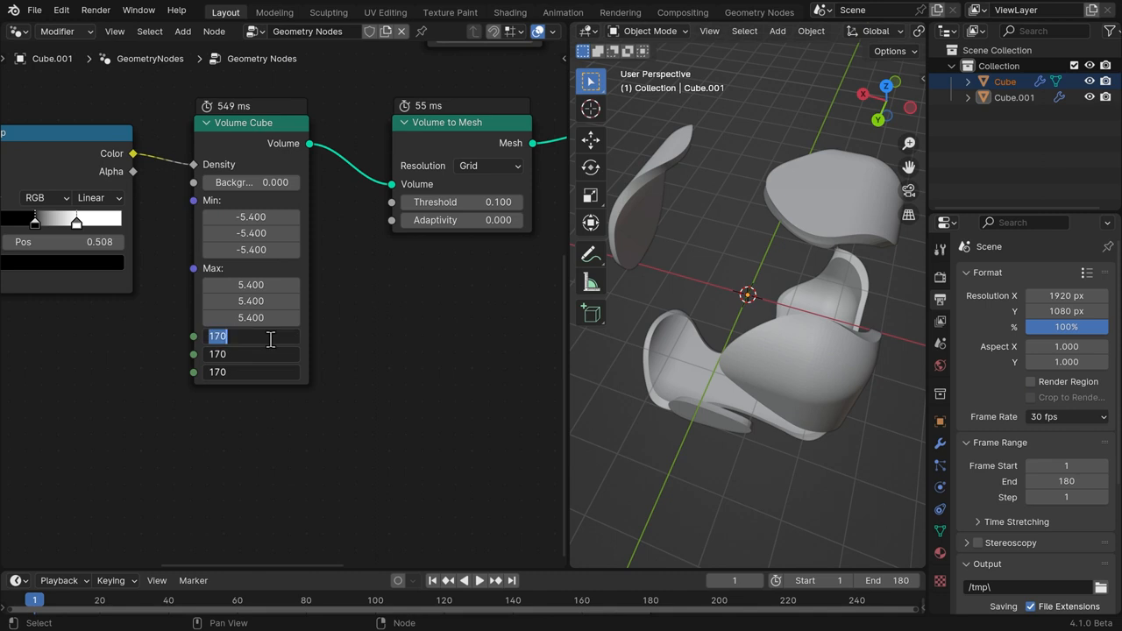
{"action": "type", "text": "10"}
{"action": "key", "text": "Return"}
Reposition the Noise Texture node nearer the Color Ramp and set its W to 34.4.
{"action": "middle_click_drag", "start_coordinate": [34, 258], "coordinate": [448, 322]}
{"action": "scroll", "coordinate": [338, 293], "scroll_direction": "down", "scroll_amount": 4}
{"action": "left_click_drag", "start_coordinate": [75, 179], "coordinate": [135, 202]}
{"action": "left_click_drag", "start_coordinate": [132, 296], "coordinate": [187, 297]}
Add a Scene Time node ahead of the Noise Texture, leaving a gap between the two nodes.
{"action": "middle_click_drag", "start_coordinate": [248, 170], "coordinate": [417, 182]}
{"action": "key", "text": "shift+a"}
{"action": "left_click", "coordinate": [245, 144]}
{"action": "type", "text": "scene"}
{"action": "key", "text": "Return"}
{"action": "left_click", "coordinate": [108, 214]}
{"action": "left_click_drag", "start_coordinate": [333, 220], "coordinate": [355, 228]}
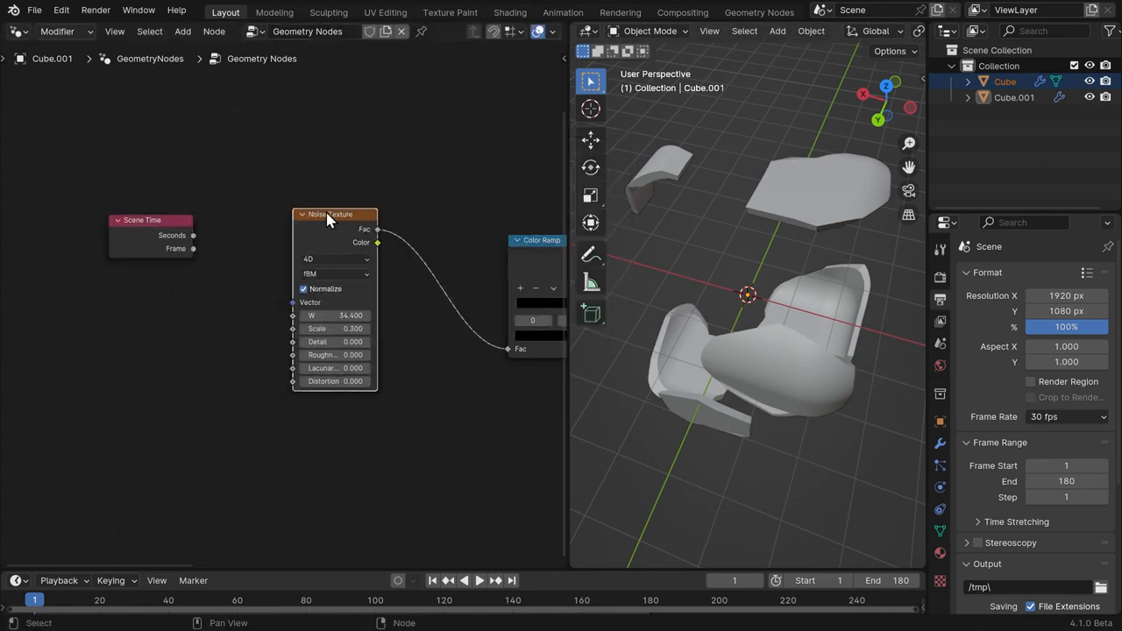
{"action": "left_click_drag", "start_coordinate": [187, 252], "coordinate": [150, 248]}
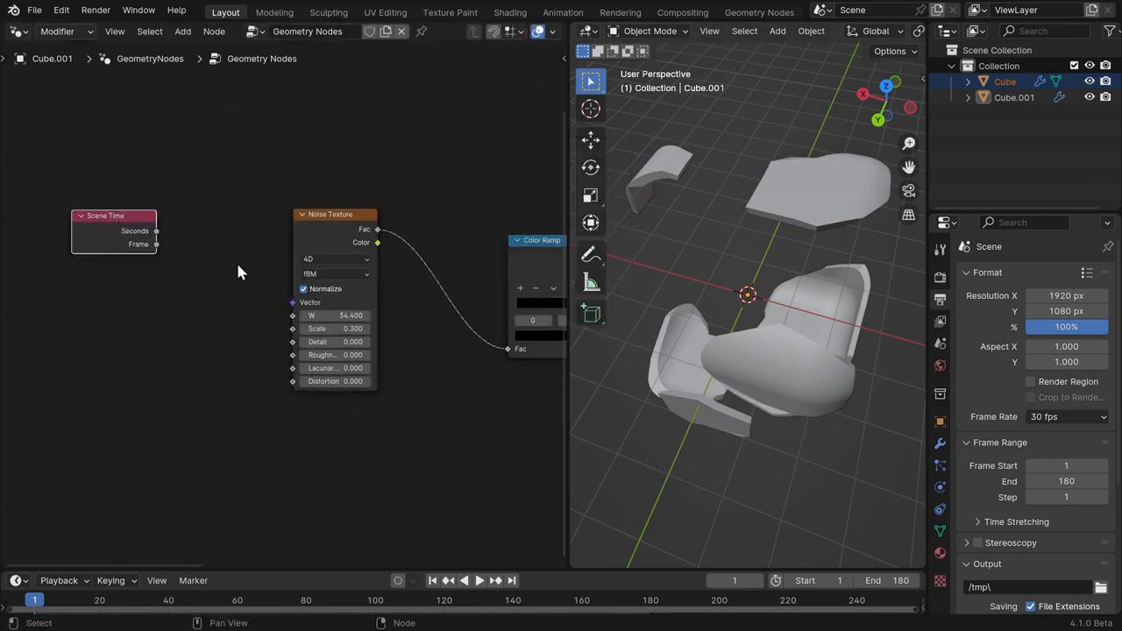
Connect Scene Time's Frame output to the Noise Texture's W and play the animation to test it.
{"action": "key", "text": "space"}
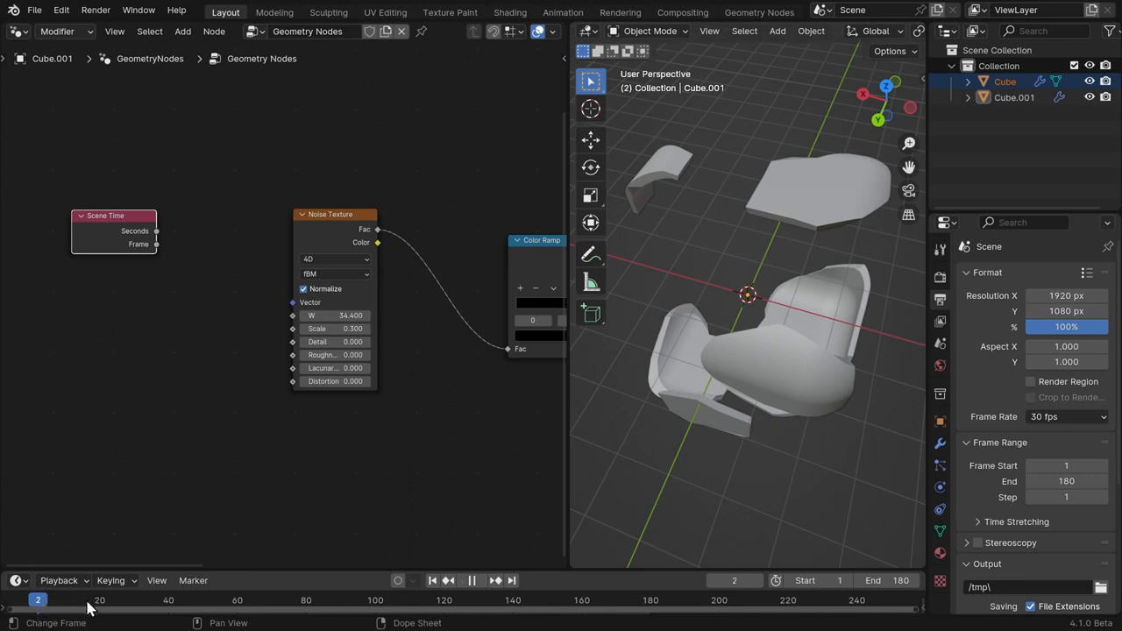
{"action": "key", "text": "space"}
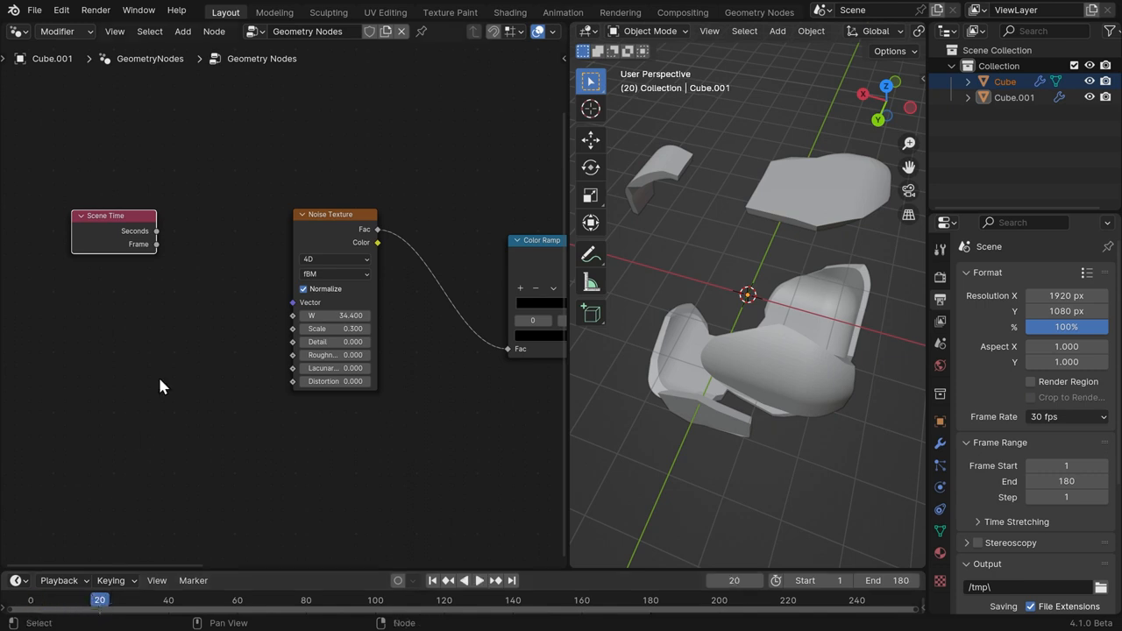
{"action": "left_click_drag", "start_coordinate": [156, 244], "coordinate": [293, 326]}
{"action": "key", "text": "space"}
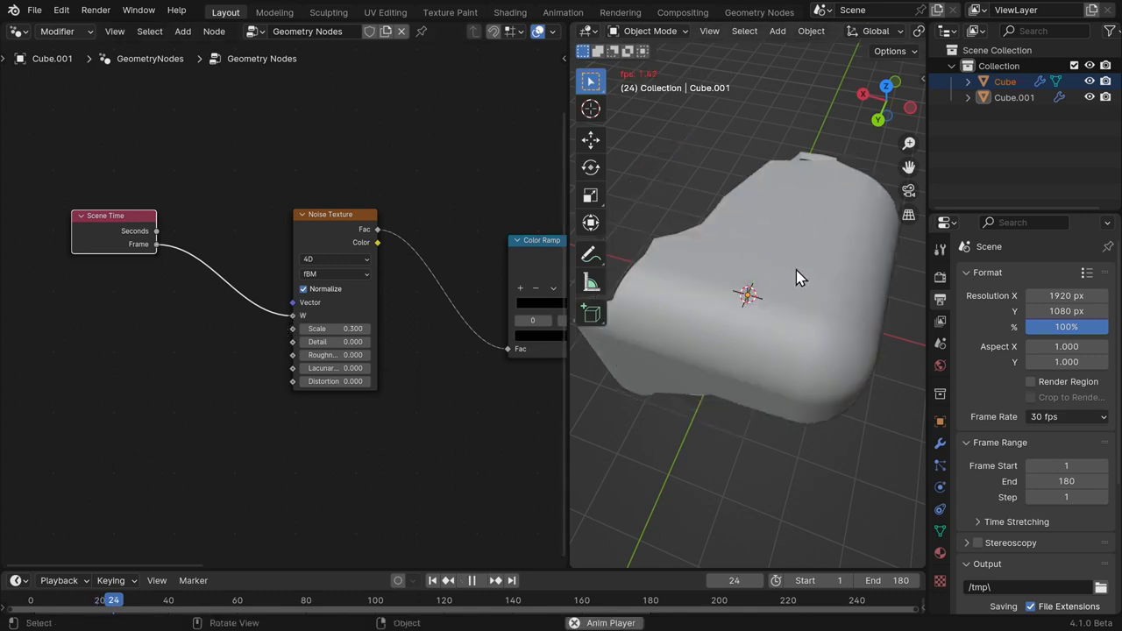
{"action": "key", "text": "space"}
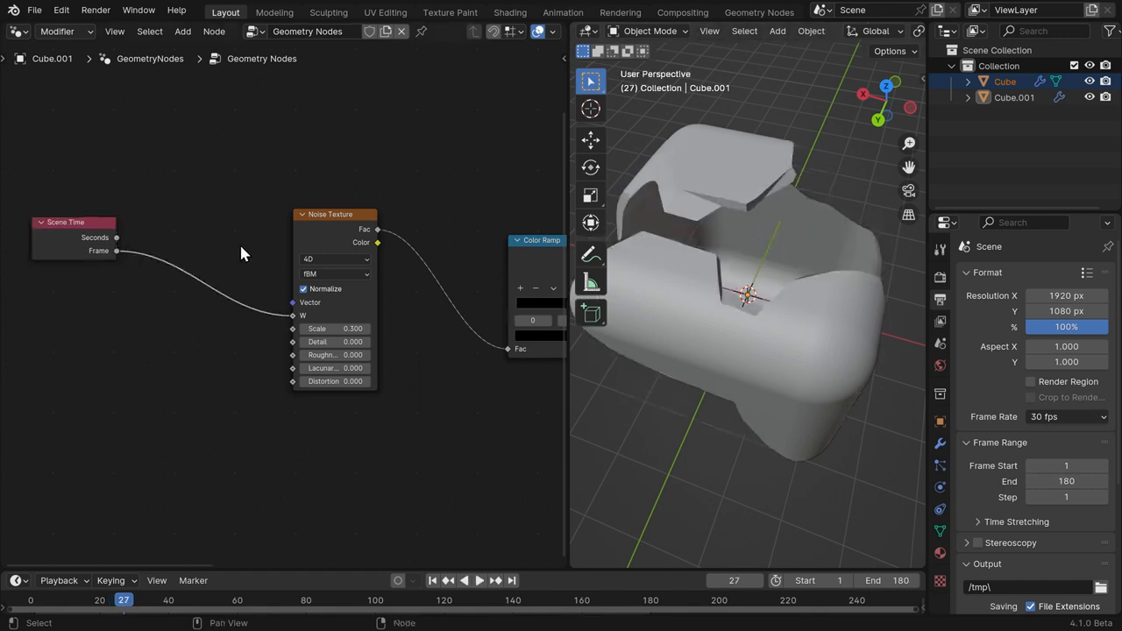
Move the Scene Time node farther from the Noise Texture to make room for nodes between them.
{"action": "middle_click_drag", "start_coordinate": [241, 246], "coordinate": [358, 263]}
{"action": "left_click_drag", "start_coordinate": [196, 247], "coordinate": [115, 310]}
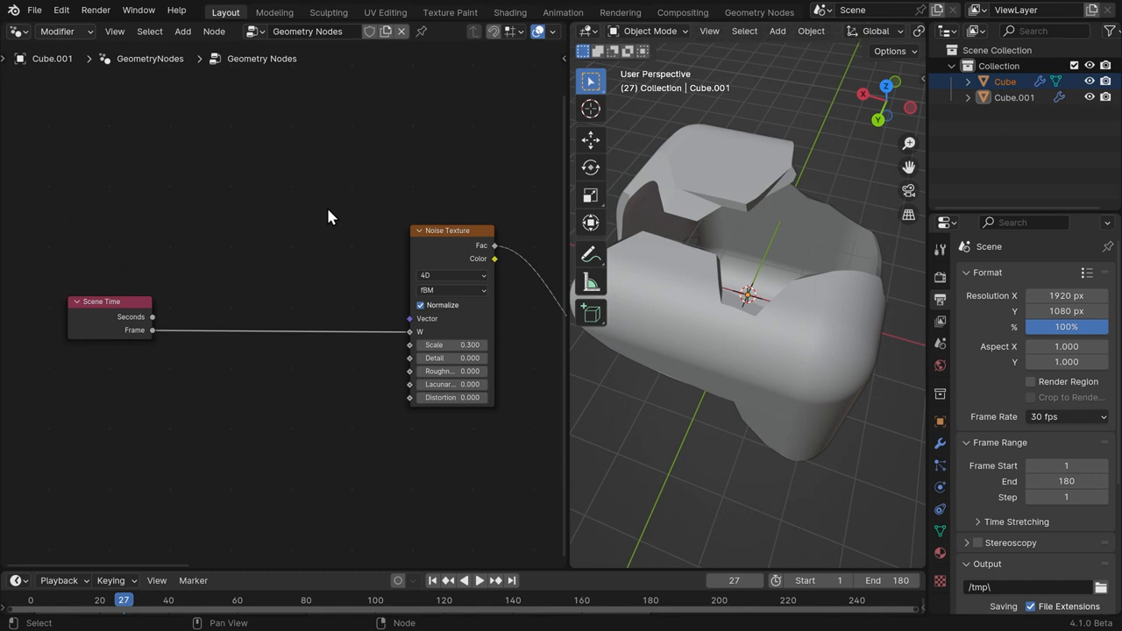
Insert a Math node on the link between Scene Time's Frame output and the Noise Texture's W.
{"action": "key", "text": "shift+a"}
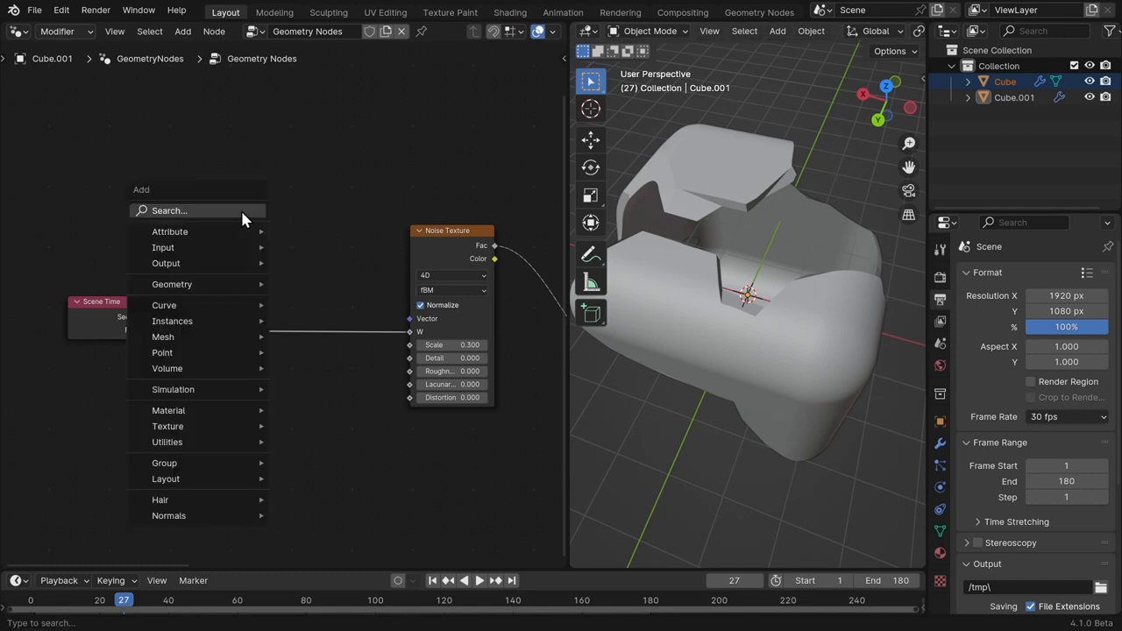
{"action": "left_click", "coordinate": [240, 210]}
{"action": "type", "text": "ma"}
{"action": "left_click", "coordinate": [329, 238]}
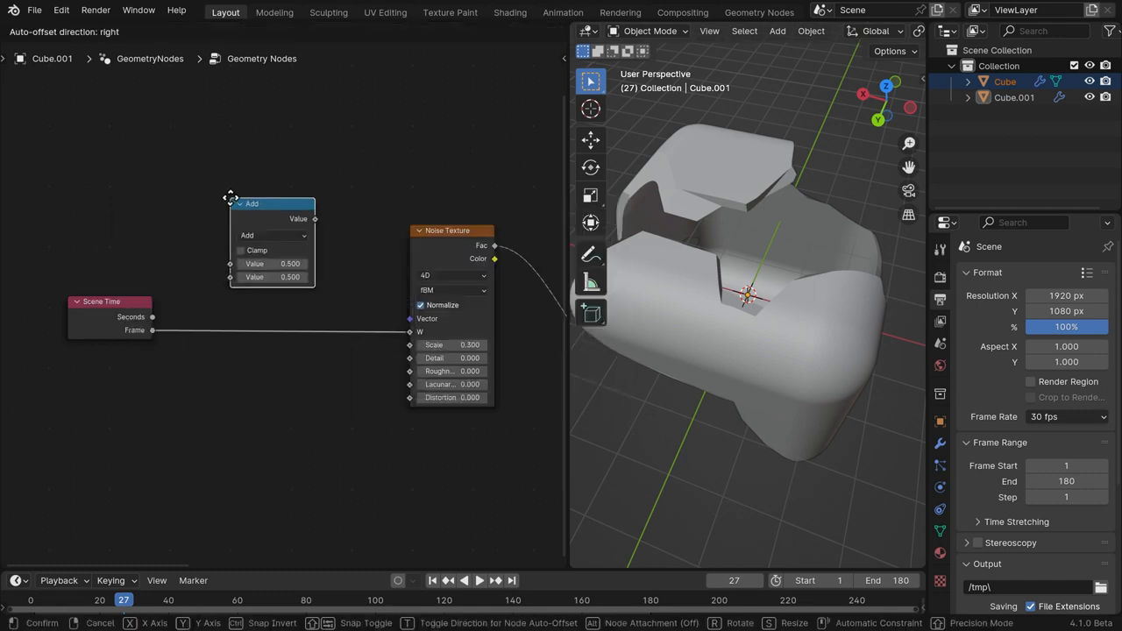
{"action": "left_click", "coordinate": [205, 321]}
{"action": "left_click_drag", "start_coordinate": [215, 316], "coordinate": [185, 316]}
{"action": "left_click", "coordinate": [203, 345]}
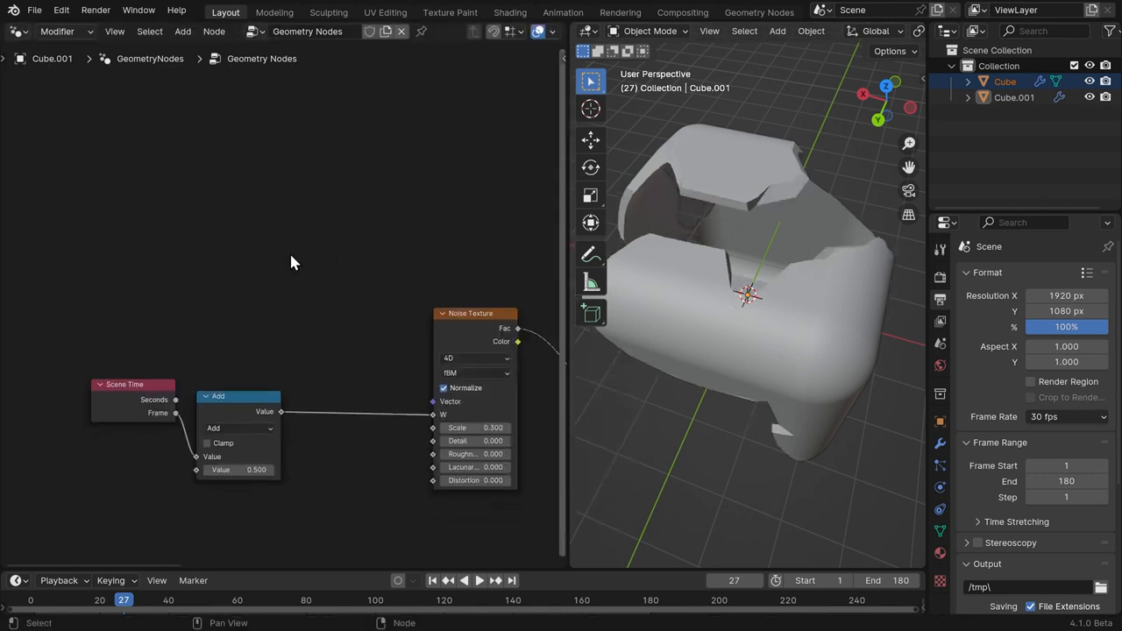
Bypass the Mesh Boolean by linking the Volume to Mesh output straight to the final geometry output.
{"action": "middle_click_drag", "start_coordinate": [404, 245], "coordinate": [216, 258]}
{"action": "scroll", "coordinate": [216, 258], "scroll_direction": "down", "scroll_amount": 6}
{"action": "middle_click_drag", "start_coordinate": [361, 236], "coordinate": [125, 261]}
{"action": "scroll", "coordinate": [260, 411], "scroll_direction": "up", "scroll_amount": 6}
{"action": "middle_click_drag", "start_coordinate": [383, 335], "coordinate": [125, 353]}
{"action": "middle_click_drag", "start_coordinate": [455, 255], "coordinate": [343, 294]}
{"action": "scroll", "coordinate": [343, 295], "scroll_direction": "down", "scroll_amount": 1}
{"action": "left_click_drag", "start_coordinate": [290, 263], "coordinate": [288, 272]}
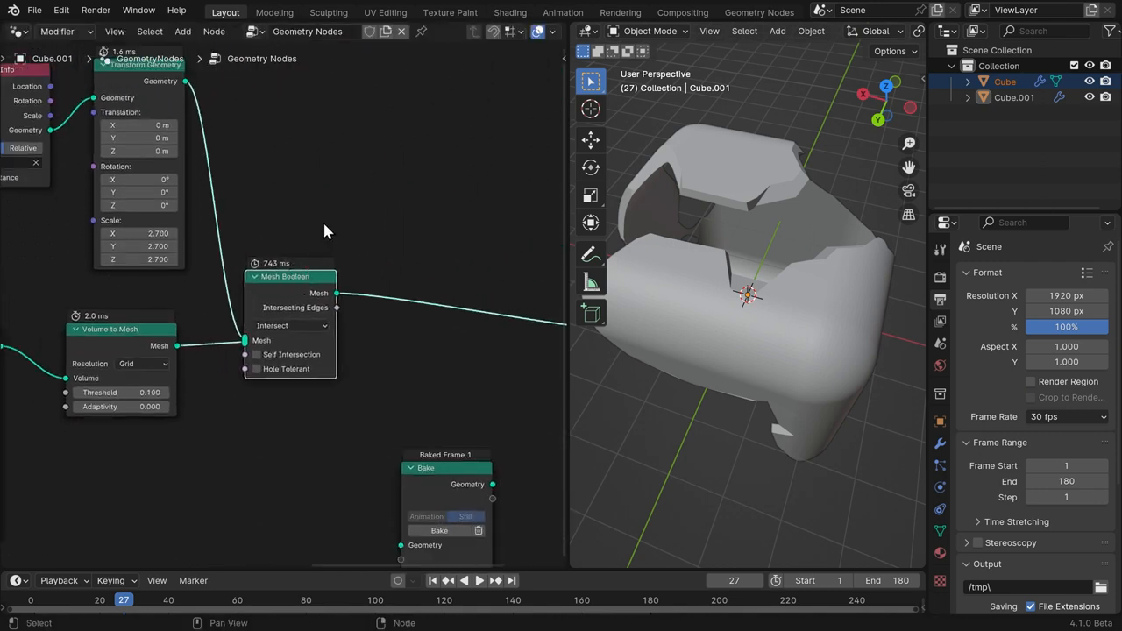
{"action": "key", "text": "m"}
{"action": "left_click_drag", "start_coordinate": [301, 279], "coordinate": [306, 288]}
{"action": "scroll", "coordinate": [306, 303], "scroll_direction": "down", "scroll_amount": 3}
{"action": "key", "text": "m"}
{"action": "left_click_drag", "start_coordinate": [221, 328], "coordinate": [494, 319]}
{"action": "middle_click_drag", "start_coordinate": [42, 270], "coordinate": [392, 189]}
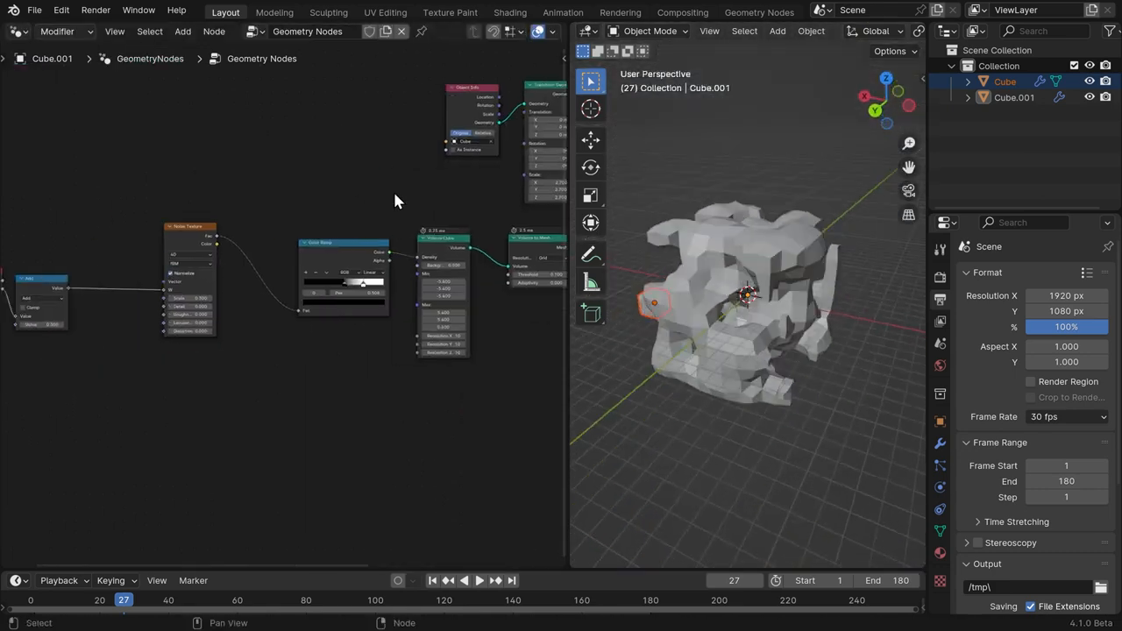
Play the animation to examine how fast the noise changes on the unclipped volume mesh.
{"action": "middle_click_drag", "start_coordinate": [392, 189], "coordinate": [372, 189]}
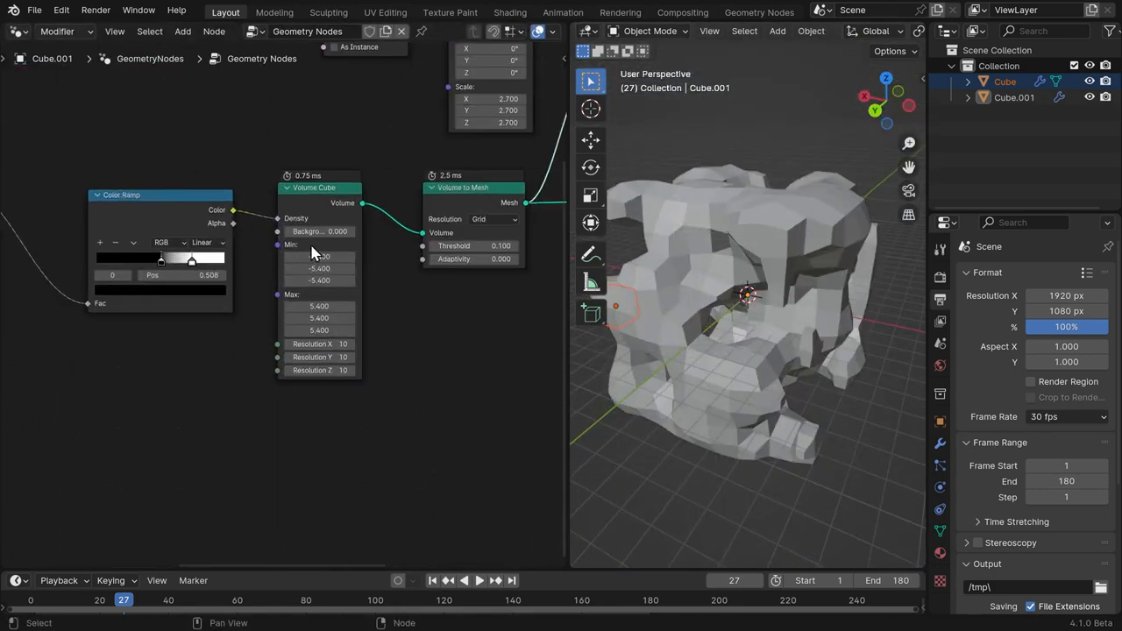
{"action": "scroll", "coordinate": [326, 249], "scroll_direction": "up", "scroll_amount": 1}
{"action": "middle_click_drag", "start_coordinate": [125, 242], "coordinate": [593, 222]}
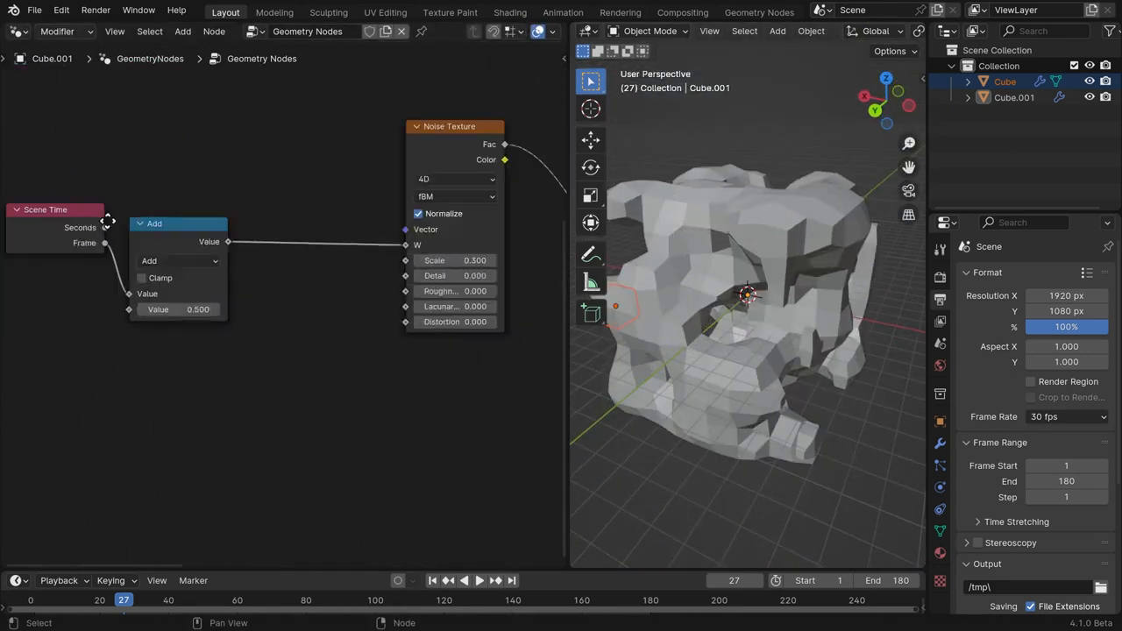
{"action": "key", "text": "space"}
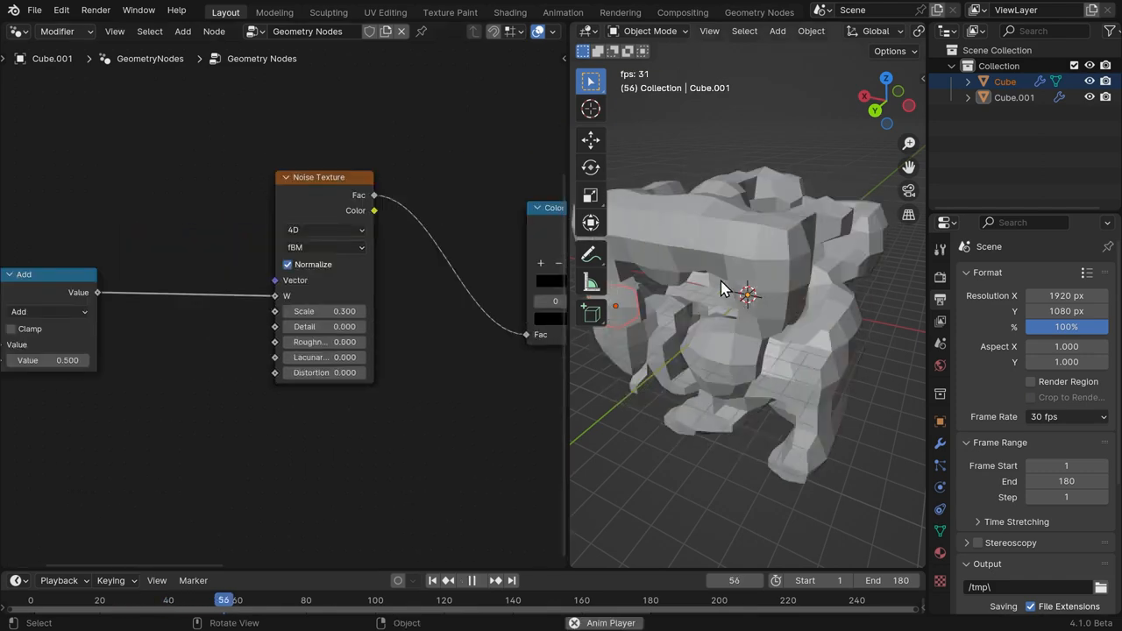
{"action": "middle_click_drag", "start_coordinate": [218, 194], "coordinate": [347, 231]}
{"action": "key", "text": "space"}
Change the Math node after Scene Time to Divide and set its second value to 180.
{"action": "left_click_drag", "start_coordinate": [54, 257], "coordinate": [38, 305]}
{"action": "left_click", "coordinate": [164, 300]}
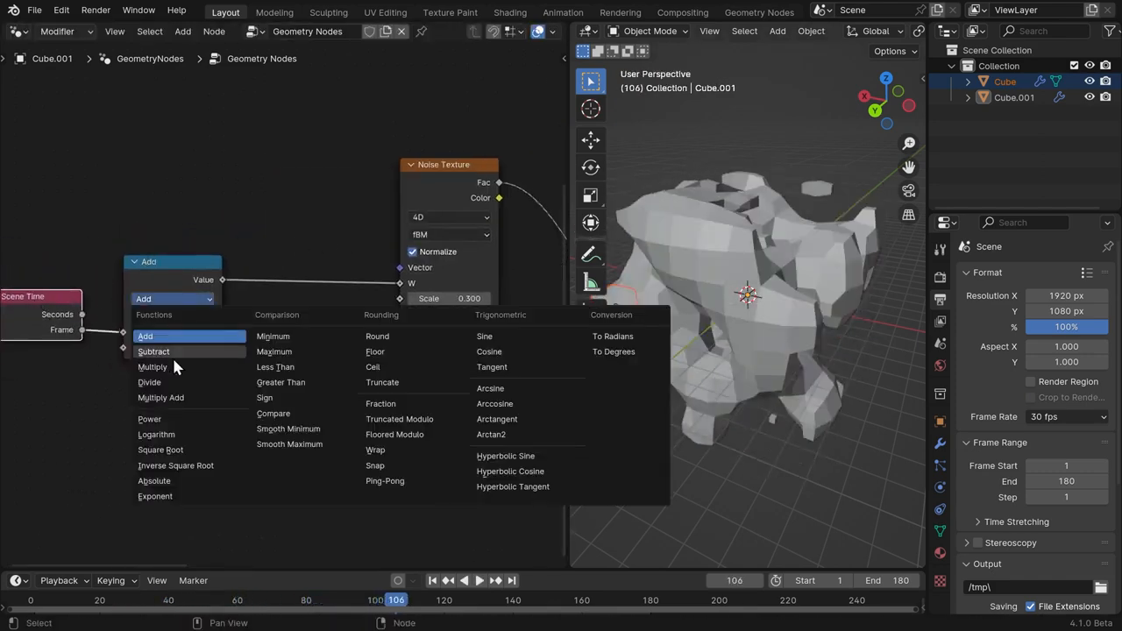
{"action": "left_click", "coordinate": [163, 382]}
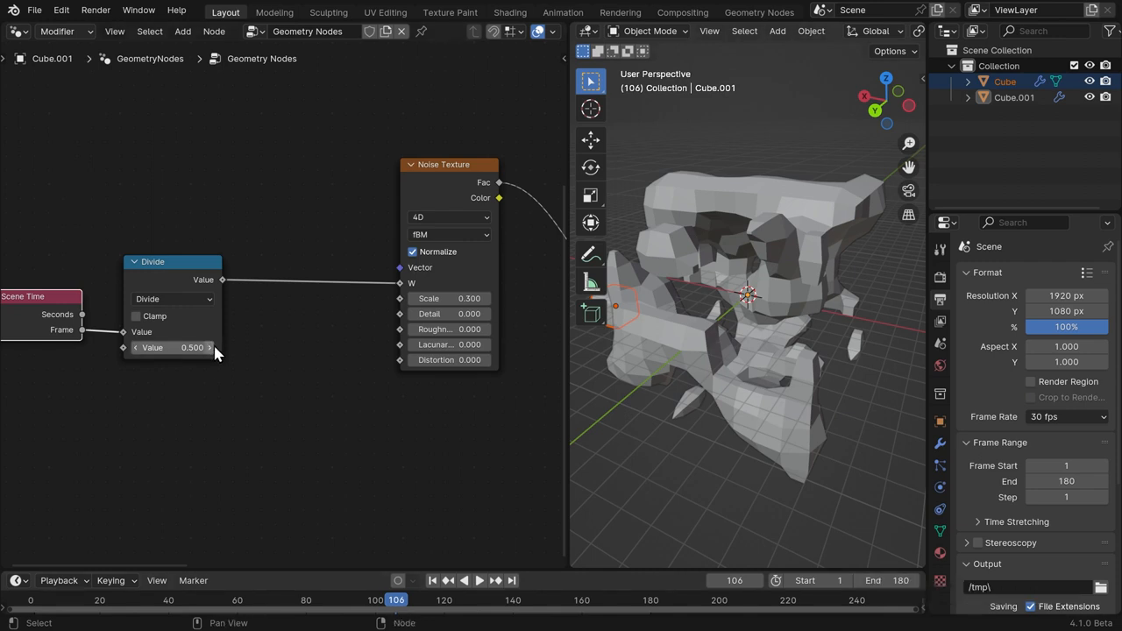
{"action": "left_click", "coordinate": [185, 345]}
{"action": "type", "text": "180"}
{"action": "key", "text": "Return"}
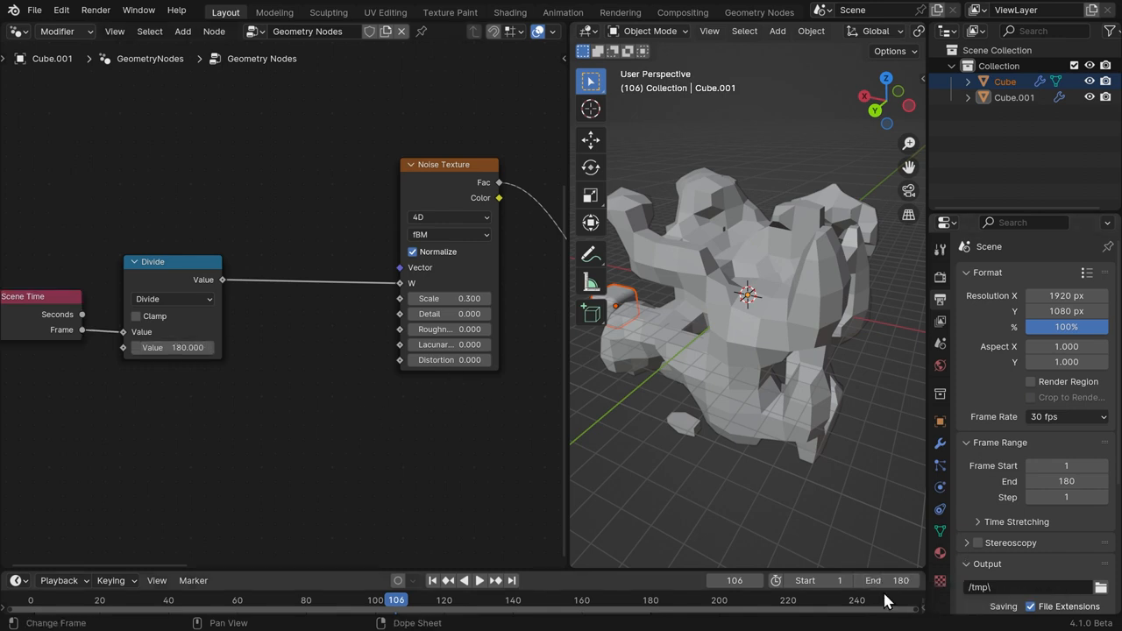
Copy the timeline's End frame as a new driver and paste it onto the Divide node's second value.
{"action": "right_click", "coordinate": [888, 578]}
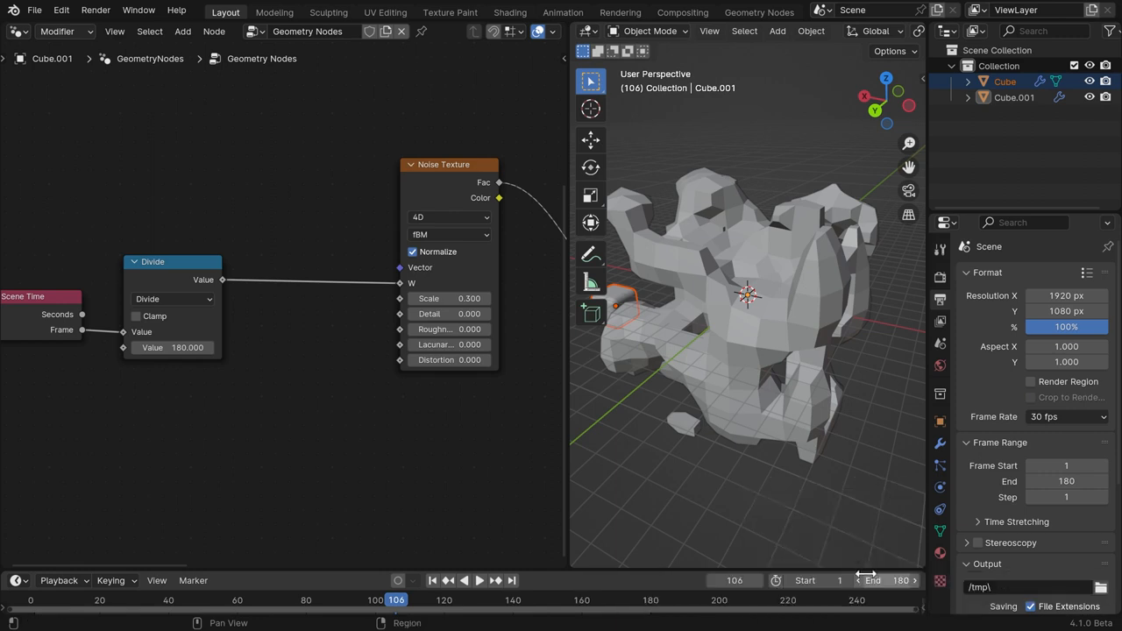
{"action": "middle_click_drag", "start_coordinate": [140, 223], "coordinate": [206, 196]}
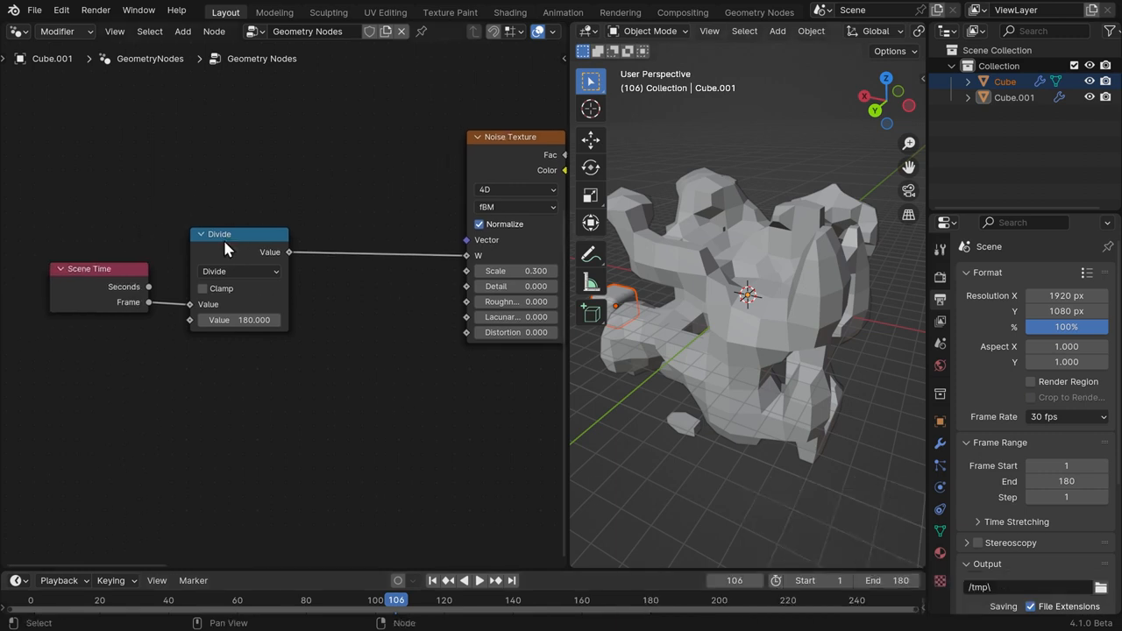
{"action": "right_click", "coordinate": [237, 320]}
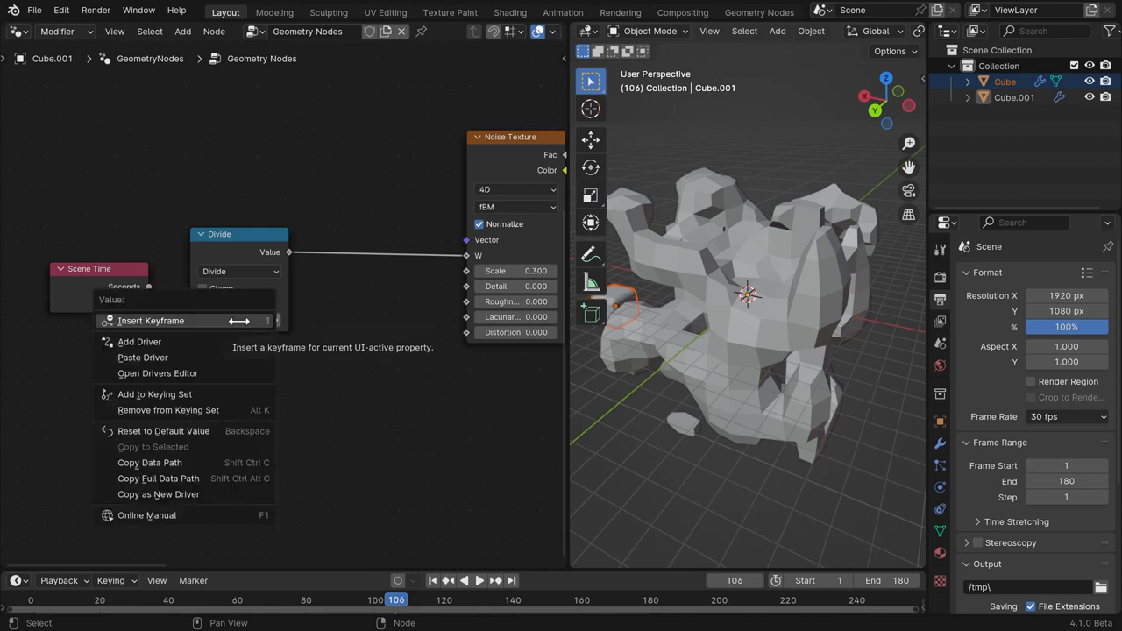
{"action": "left_click", "coordinate": [142, 357]}
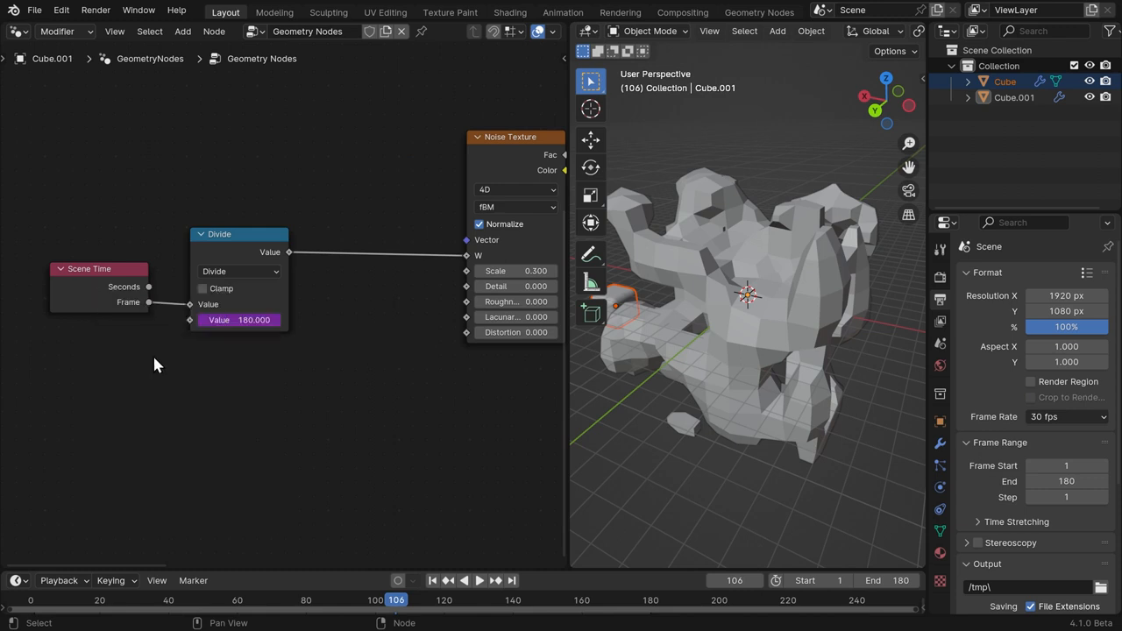
{"action": "key", "text": "ctrl+z"}
Play the animation with the driven Divide, and move Scene Time and Divide away from the Noise Texture to make room.
{"action": "left_click_drag", "start_coordinate": [244, 252], "coordinate": [220, 255]}
{"action": "key", "text": "space"}
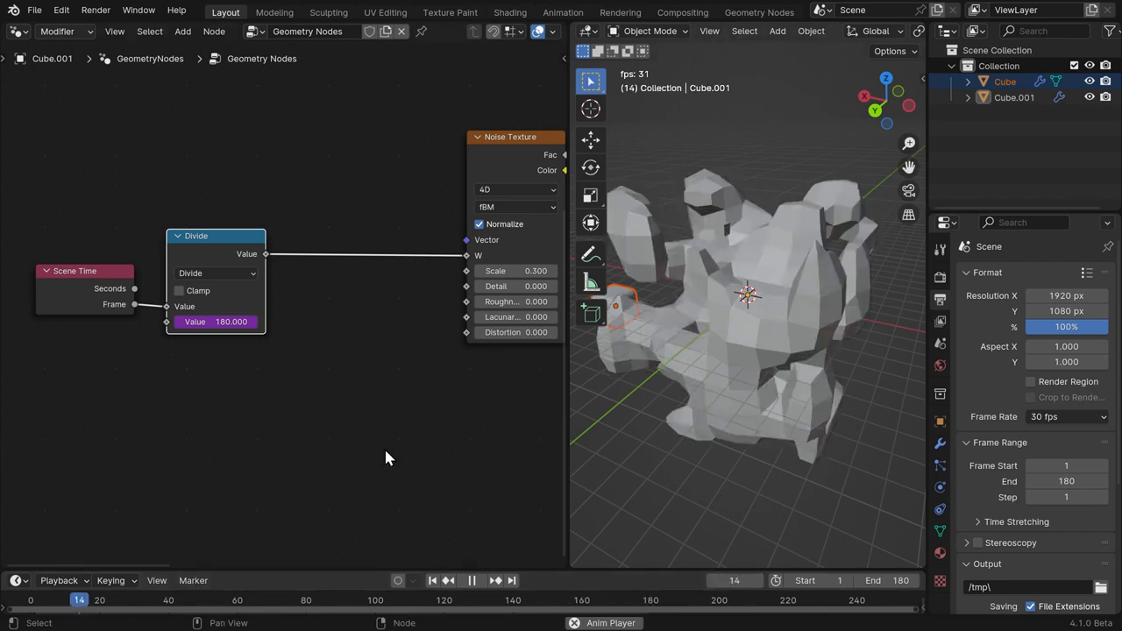
{"action": "key", "text": "space"}
{"action": "left_click_drag", "start_coordinate": [231, 236], "coordinate": [228, 234]}
{"action": "left_click_drag", "start_coordinate": [111, 272], "coordinate": [68, 271]}
{"action": "left_click_drag", "start_coordinate": [209, 234], "coordinate": [177, 258]}
Duplicate the Divide node onto the link before the Noise Texture, switch the copy to Multiply and set its value to 12.
{"action": "left_click", "coordinate": [252, 197]}
{"action": "left_click", "coordinate": [195, 247]}
{"action": "key", "text": "shift+d"}
{"action": "left_click", "coordinate": [287, 258]}
{"action": "left_click", "coordinate": [330, 298]}
{"action": "left_click", "coordinate": [330, 293]}
{"action": "left_click", "coordinate": [327, 281]}
{"action": "left_click", "coordinate": [323, 347]}
{"action": "left_click", "coordinate": [325, 330]}
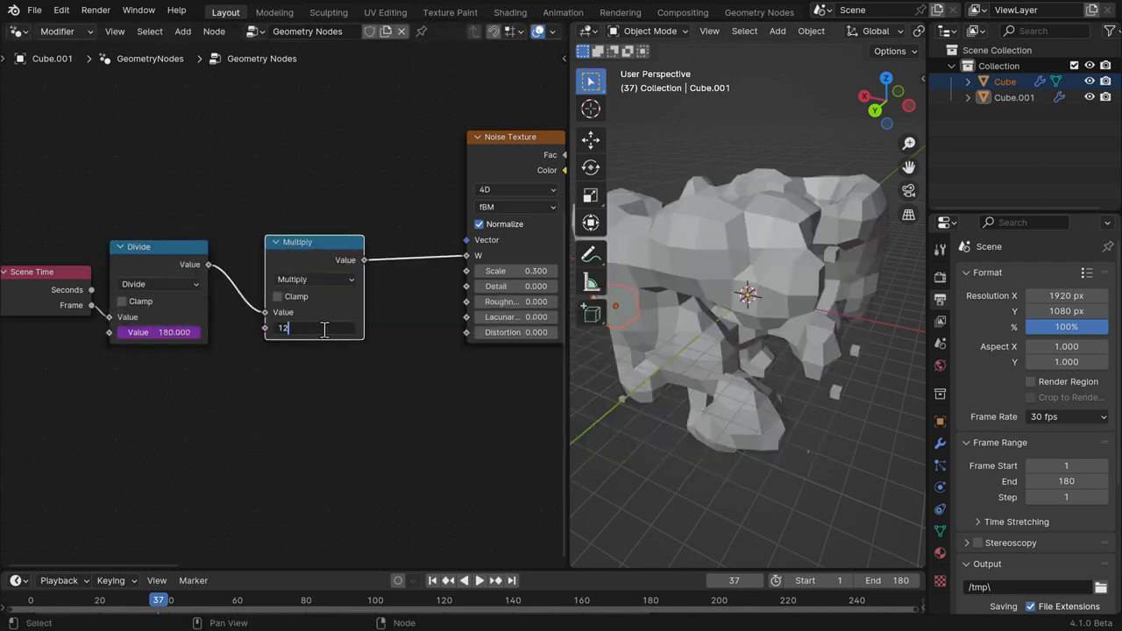
{"action": "type", "text": "12"}
{"action": "key", "text": "Return"}
Play the animation through the end of the frame range to check the noise speed and the loop point.
{"action": "key", "text": "space"}
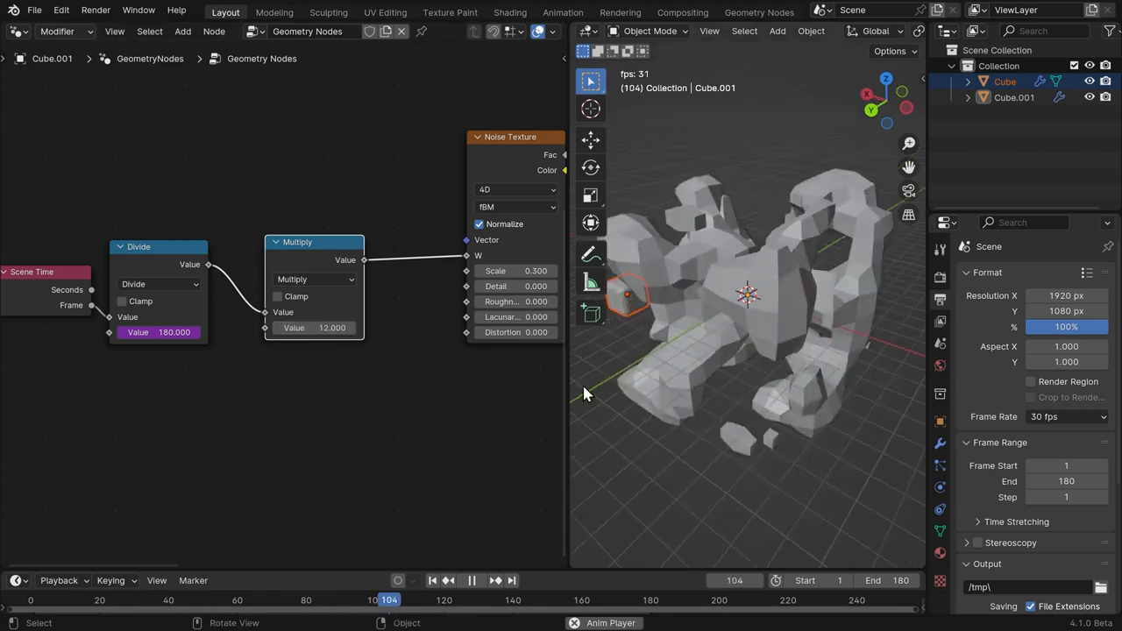
{"action": "left_click_drag", "start_coordinate": [297, 247], "coordinate": [292, 249]}
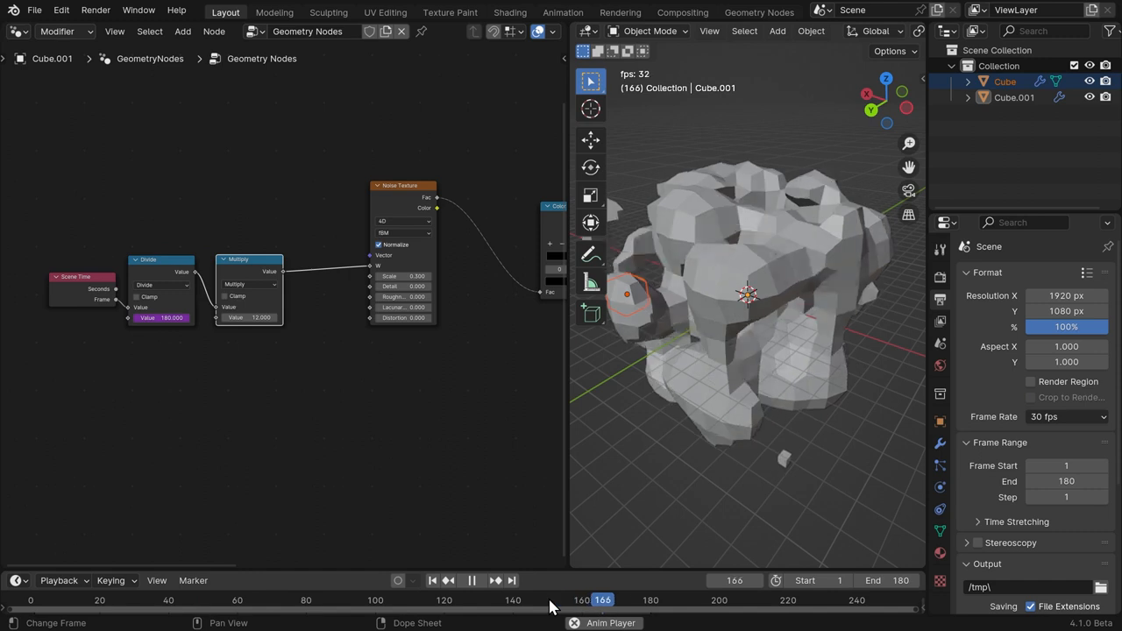
{"action": "left_click", "coordinate": [550, 607]}
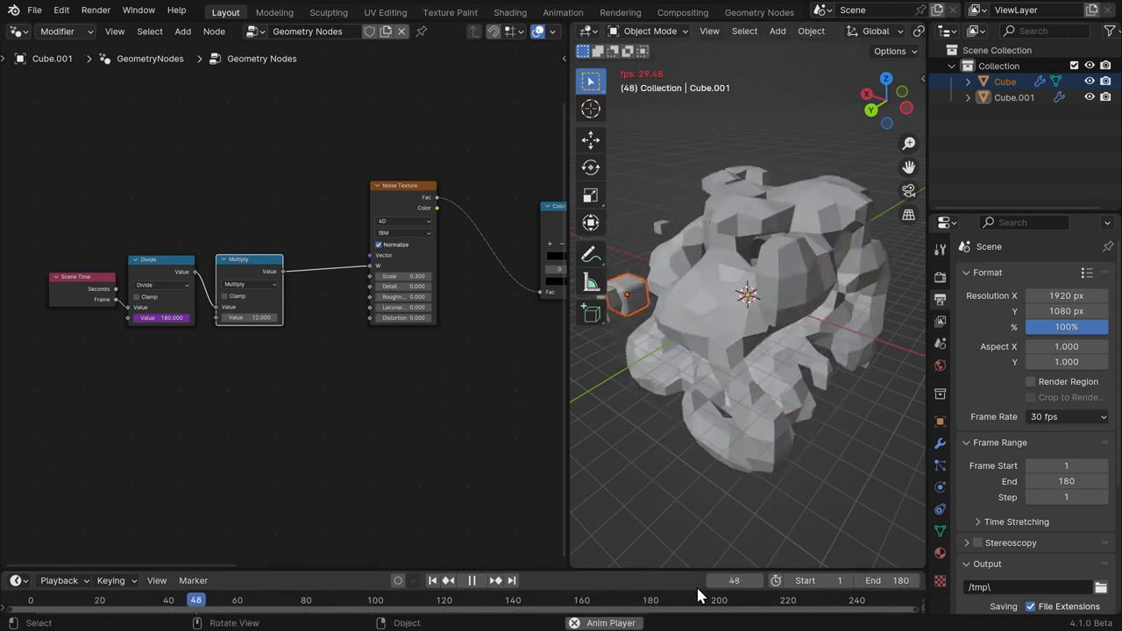
{"action": "scroll", "coordinate": [272, 317], "scroll_direction": "up", "scroll_amount": 2}
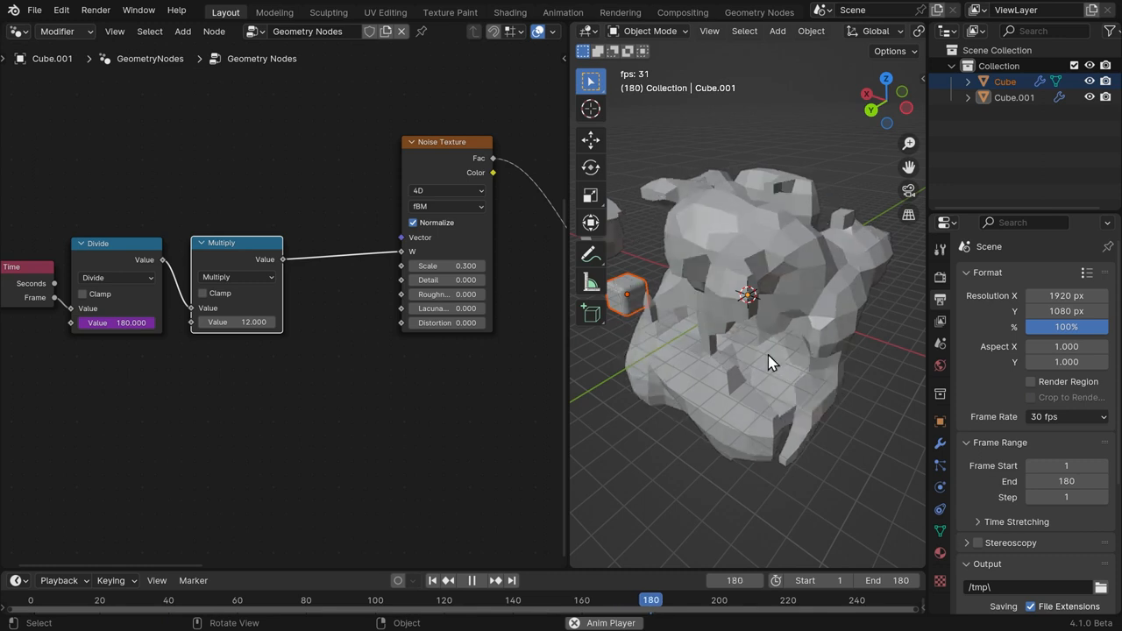
{"action": "key", "text": "space"}
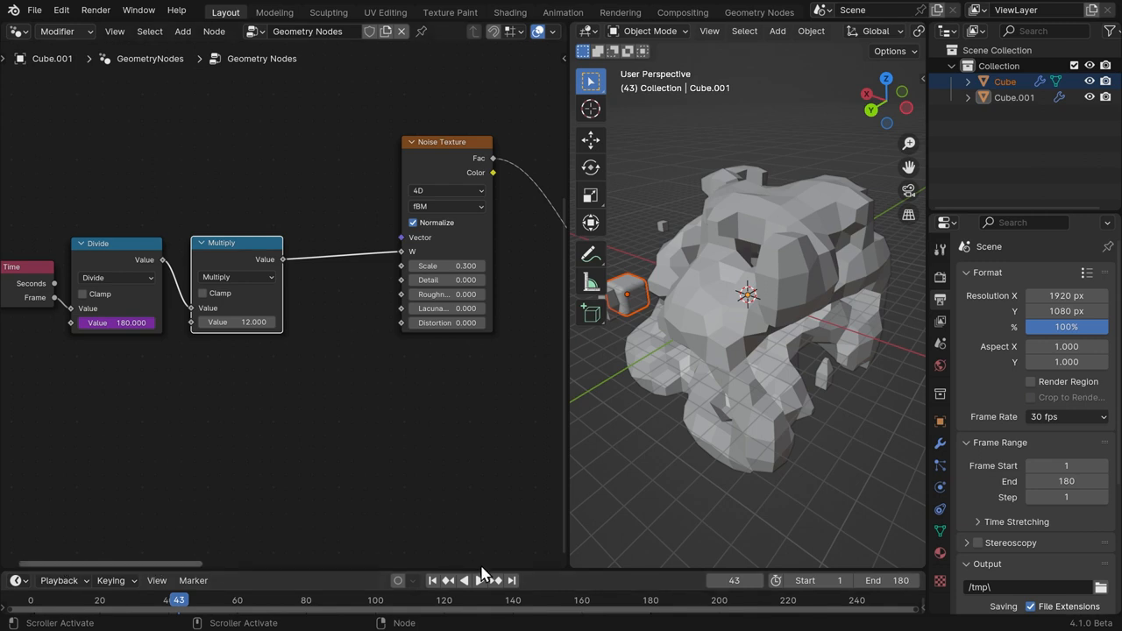
Duplicate the Noise Texture node and place the copy directly below the original.
{"action": "left_click", "coordinate": [307, 359]}
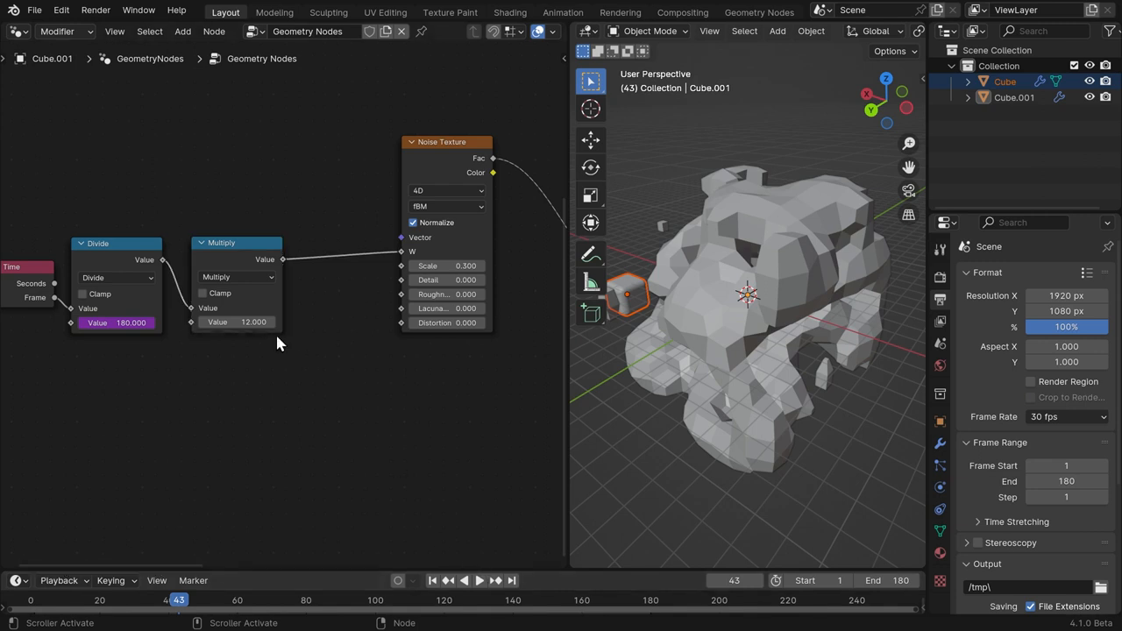
{"action": "left_click_drag", "start_coordinate": [314, 210], "coordinate": [291, 212]}
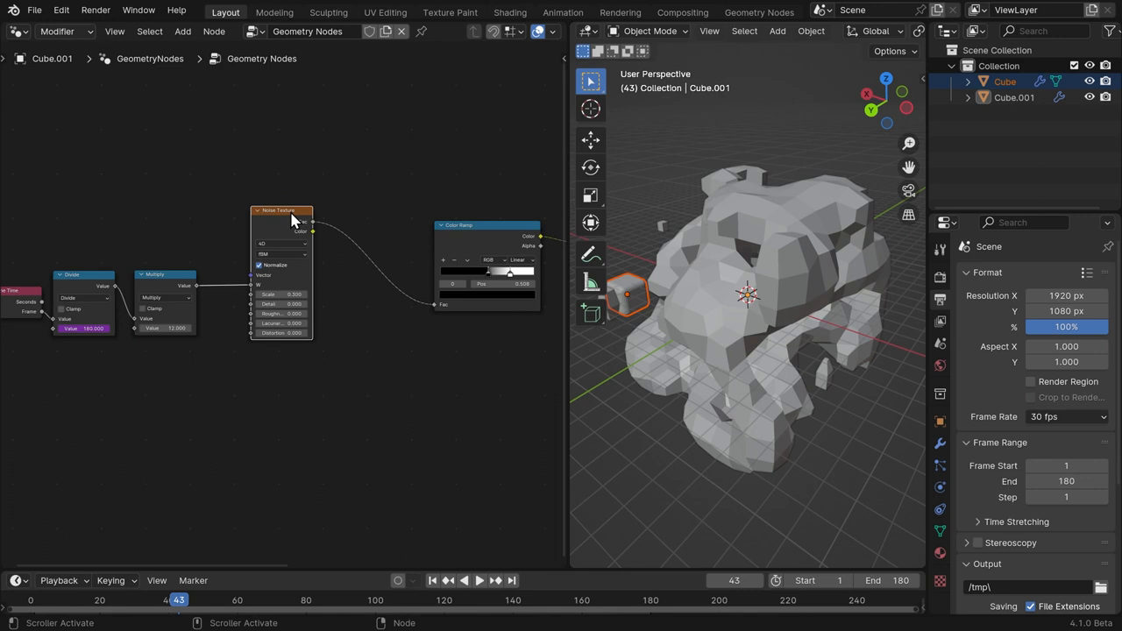
{"action": "scroll", "coordinate": [240, 383], "scroll_direction": "up", "scroll_amount": 1}
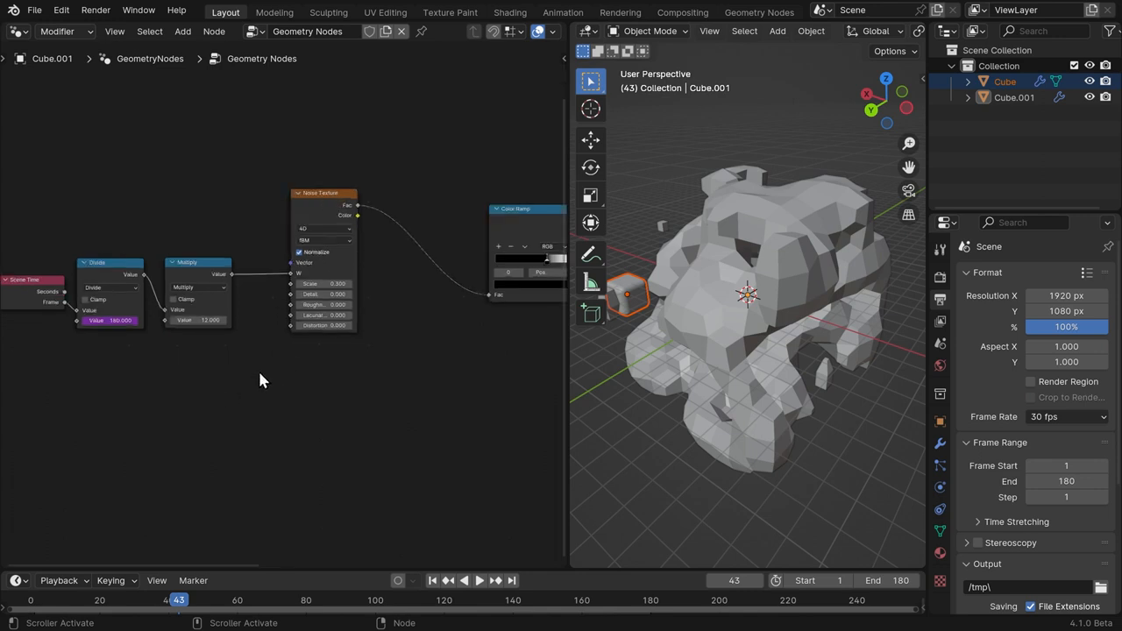
{"action": "left_click_drag", "start_coordinate": [327, 193], "coordinate": [326, 197]}
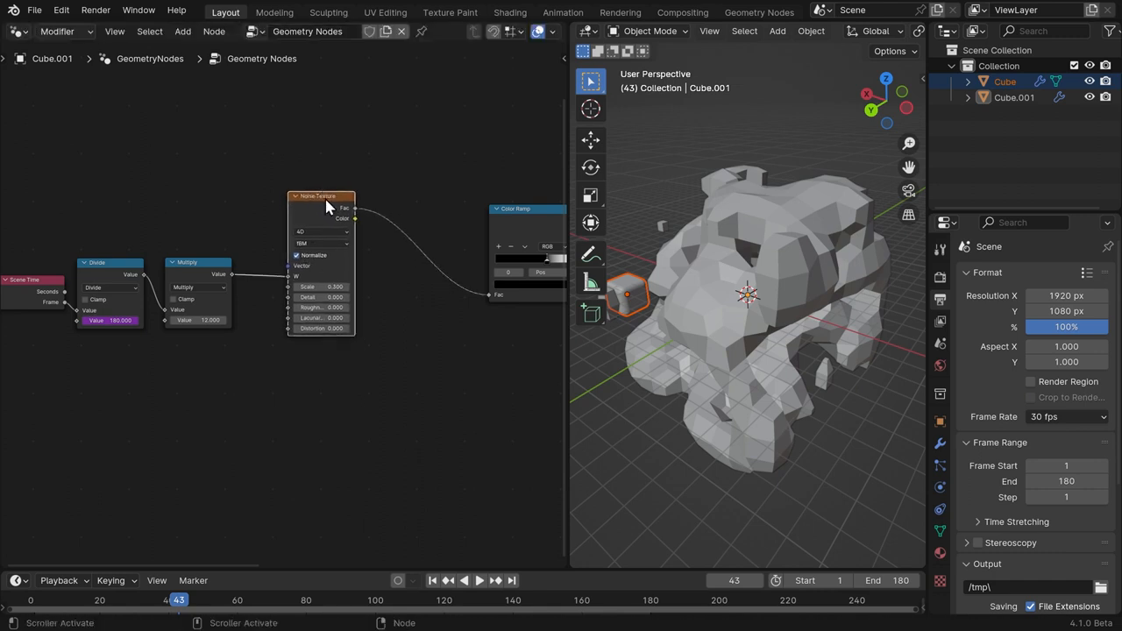
{"action": "key", "text": "shift+d"}
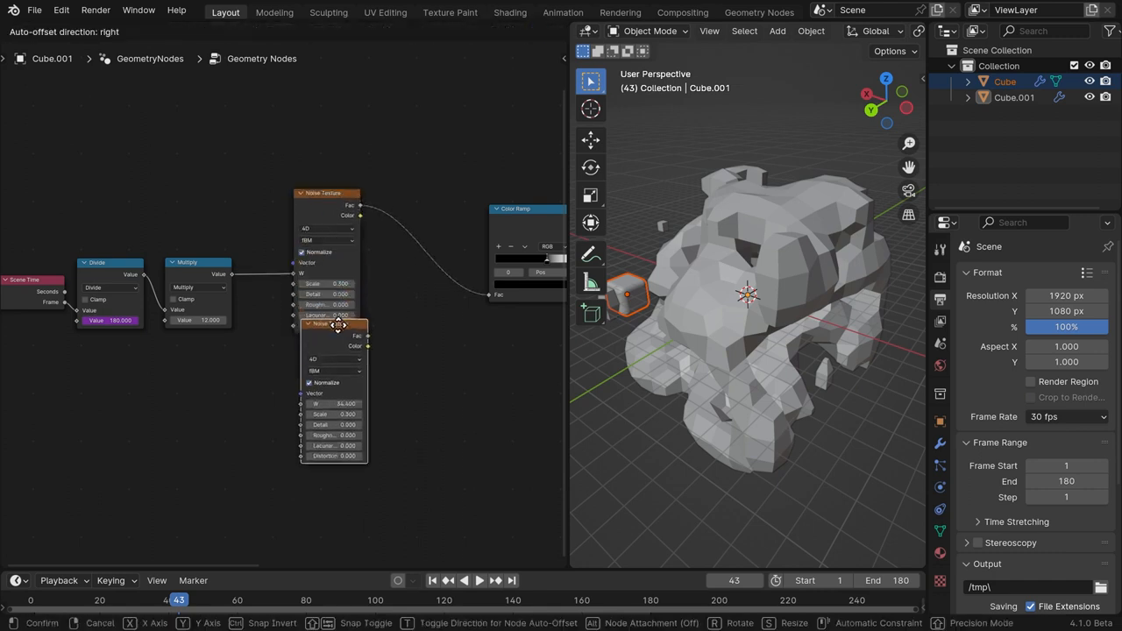
{"action": "left_click", "coordinate": [328, 356]}
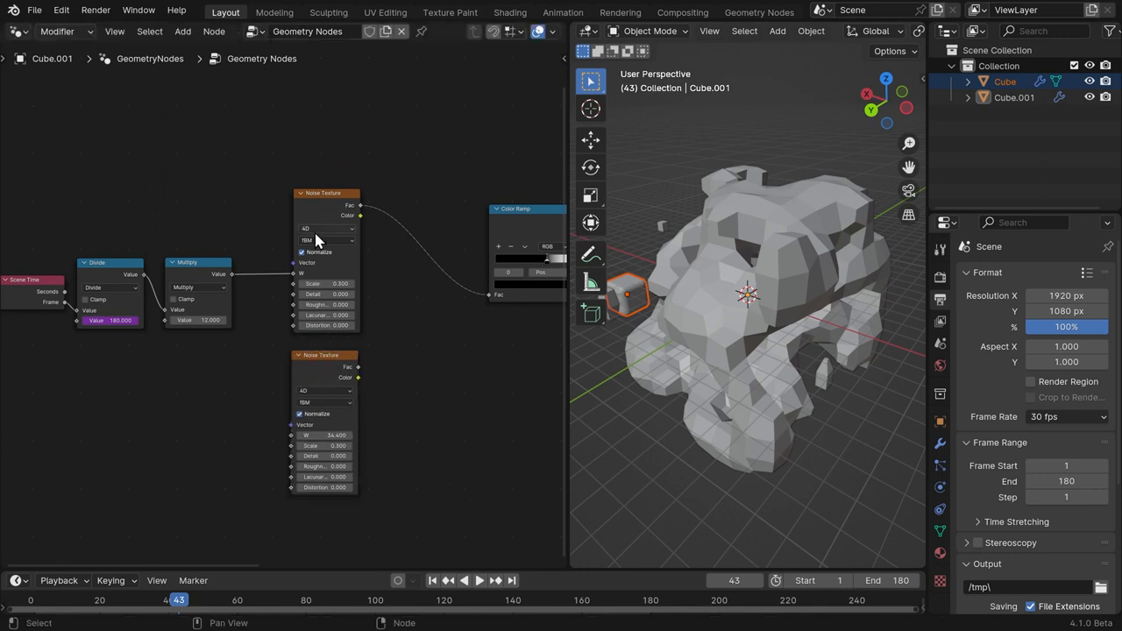
Insert a Mix node between the first Noise Texture and the Color Ramp, and connect the second noise's Fac to B.
{"action": "middle_click_drag", "start_coordinate": [405, 232], "coordinate": [337, 230]}
{"action": "key", "text": "shift+a"}
{"action": "left_click", "coordinate": [357, 174]}
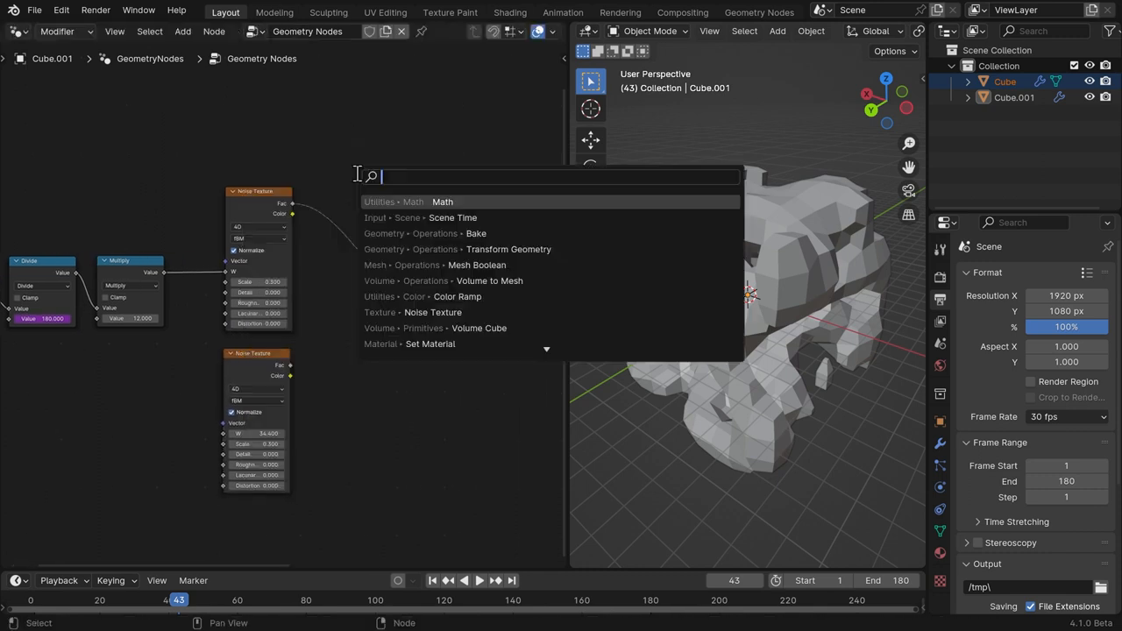
{"action": "type", "text": "mix"}
{"action": "key", "text": "Return"}
{"action": "left_click", "coordinate": [336, 268]}
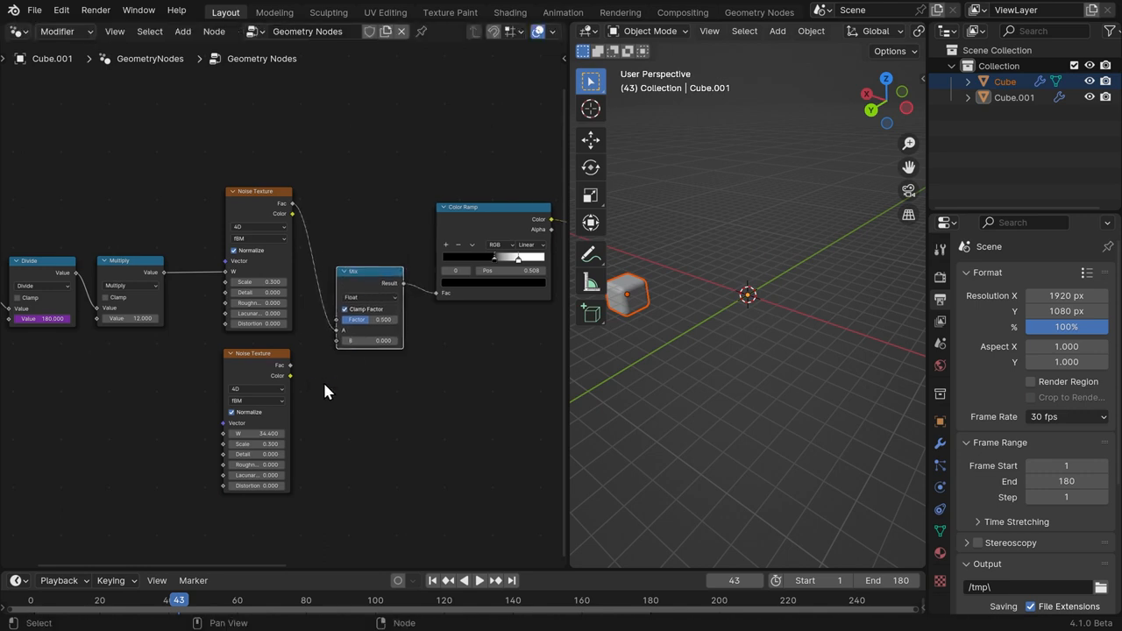
{"action": "left_click_drag", "start_coordinate": [291, 367], "coordinate": [337, 341]}
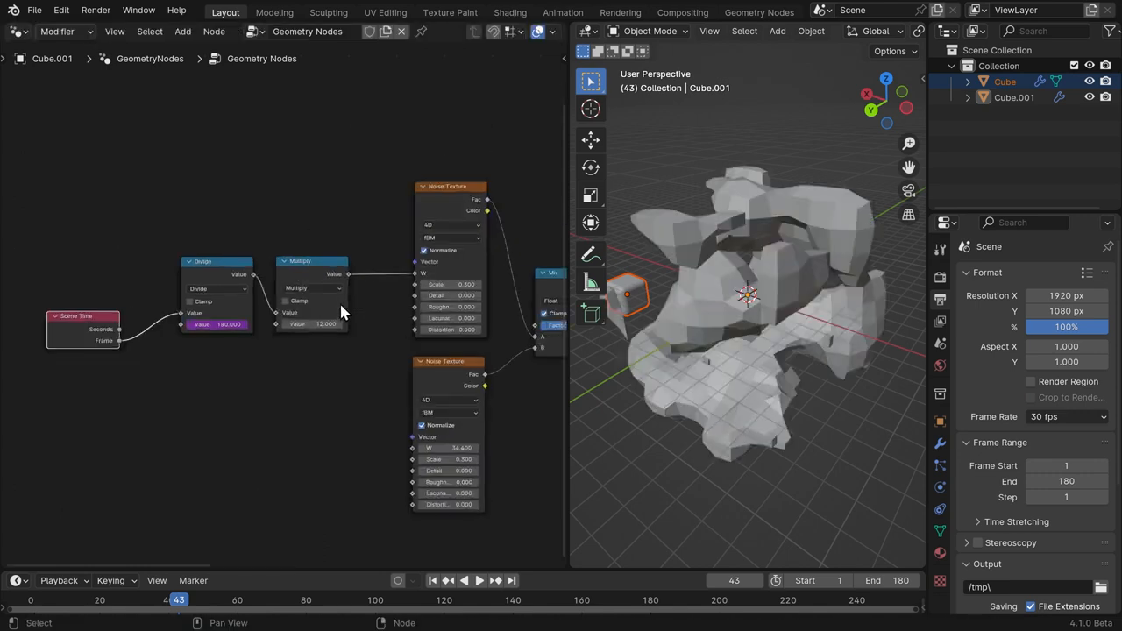
Feed the Multiply node's second value from a new Value node of 12, placed below the Divide node.
{"action": "scroll", "coordinate": [340, 302], "scroll_direction": "up", "scroll_amount": 2}
{"action": "left_click_drag", "start_coordinate": [203, 254], "coordinate": [186, 251]}
{"action": "left_click_drag", "start_coordinate": [275, 327], "coordinate": [300, 429]}
{"action": "key", "text": "Return"}
{"action": "left_click", "coordinate": [198, 411]}
Add a second Multiply node fed by the Value node, set its multiplier to 1, and collapse it beside the Value node.
{"action": "type", "text": "multiply"}
{"action": "key", "text": "Return"}
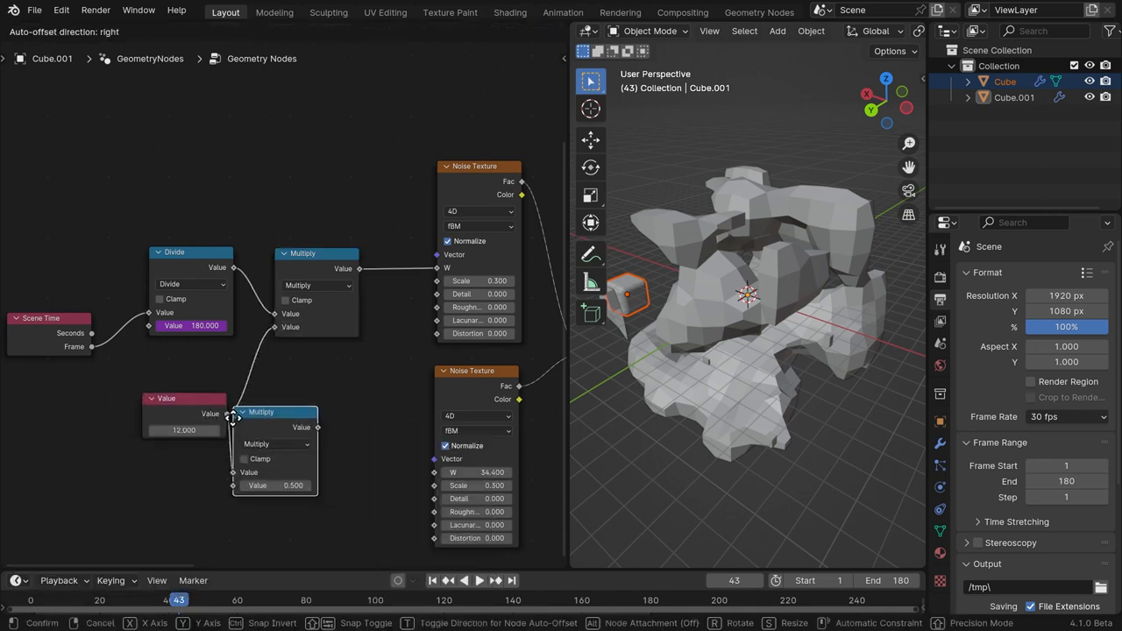
{"action": "left_click", "coordinate": [232, 416]}
{"action": "type", "text": "1"}
{"action": "key", "text": "Return"}
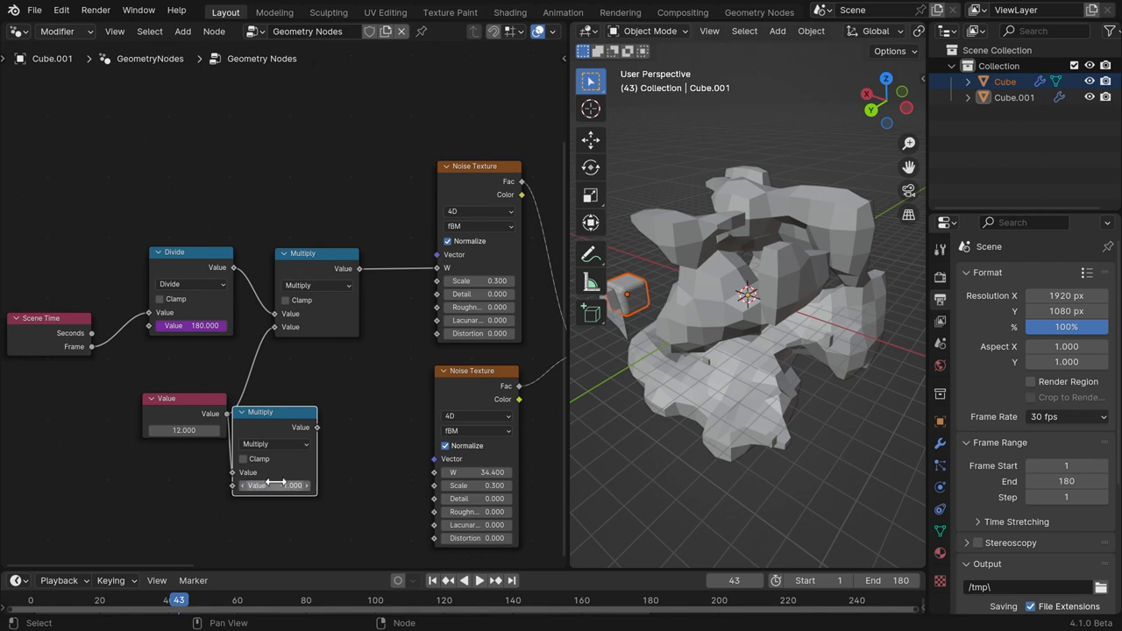
{"action": "left_click", "coordinate": [243, 413]}
{"action": "left_click_drag", "start_coordinate": [269, 415], "coordinate": [272, 436]}
Add an Add node summing the outputs of both Multiply nodes, and connect it to the second Noise Texture's W.
{"action": "left_click_drag", "start_coordinate": [320, 433], "coordinate": [390, 394]}
{"action": "type", "text": "add"}
{"action": "left_click", "coordinate": [432, 417]}
{"action": "left_click", "coordinate": [378, 421]}
{"action": "left_click_drag", "start_coordinate": [360, 269], "coordinate": [331, 463]}
{"action": "left_click_drag", "start_coordinate": [420, 403], "coordinate": [433, 434]}
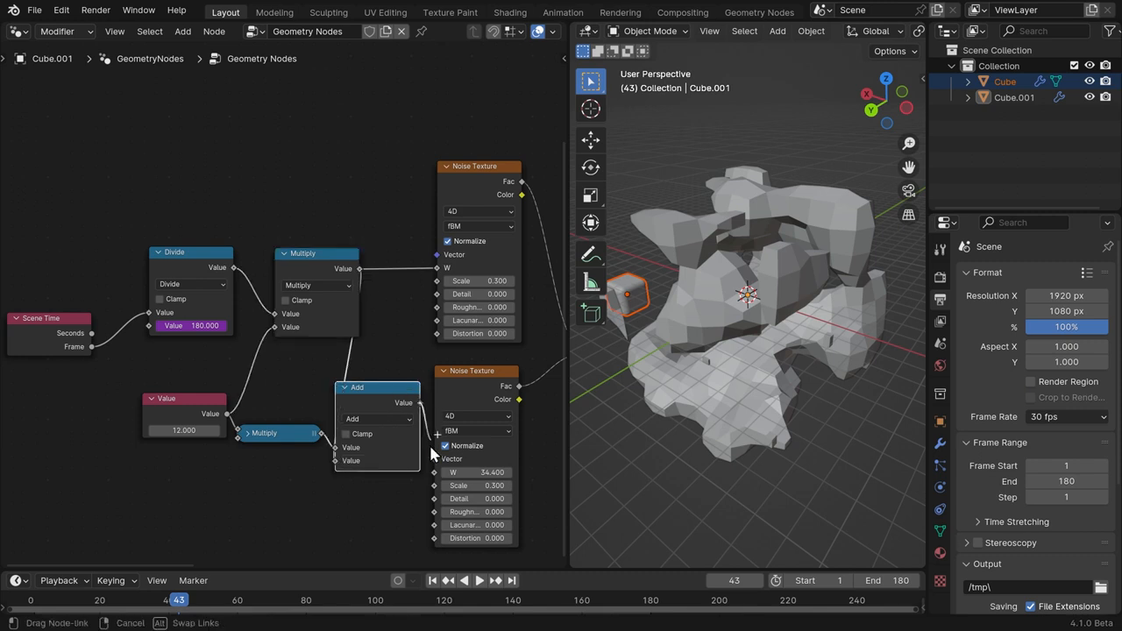
{"action": "left_click_drag", "start_coordinate": [430, 476], "coordinate": [429, 477]}
Connect the Divide output to the Mix node's Factor and play the animation to test the loop.
{"action": "middle_click_drag", "start_coordinate": [382, 294], "coordinate": [299, 321]}
{"action": "left_click_drag", "start_coordinate": [152, 294], "coordinate": [158, 299]}
{"action": "left_click_drag", "start_coordinate": [233, 298], "coordinate": [492, 356]}
{"action": "key", "text": "space"}
{"action": "left_click", "coordinate": [557, 605]}
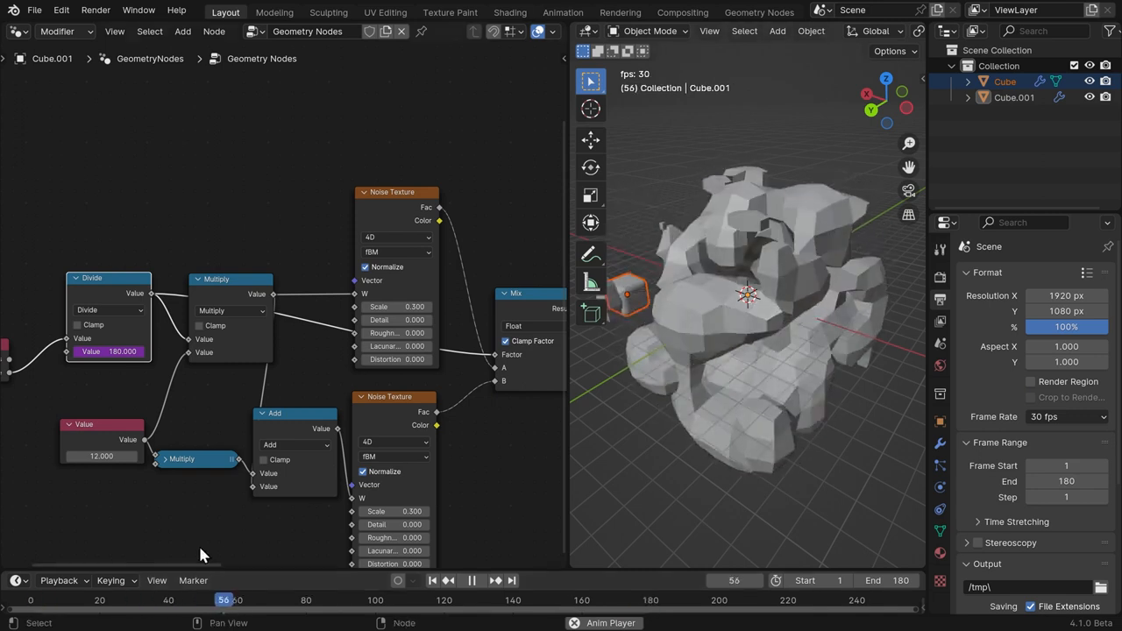
Restart and stop the playback, and set the Volume Cube's Resolution X, Y and Z to 170.
{"action": "key", "text": "shift+Left"}
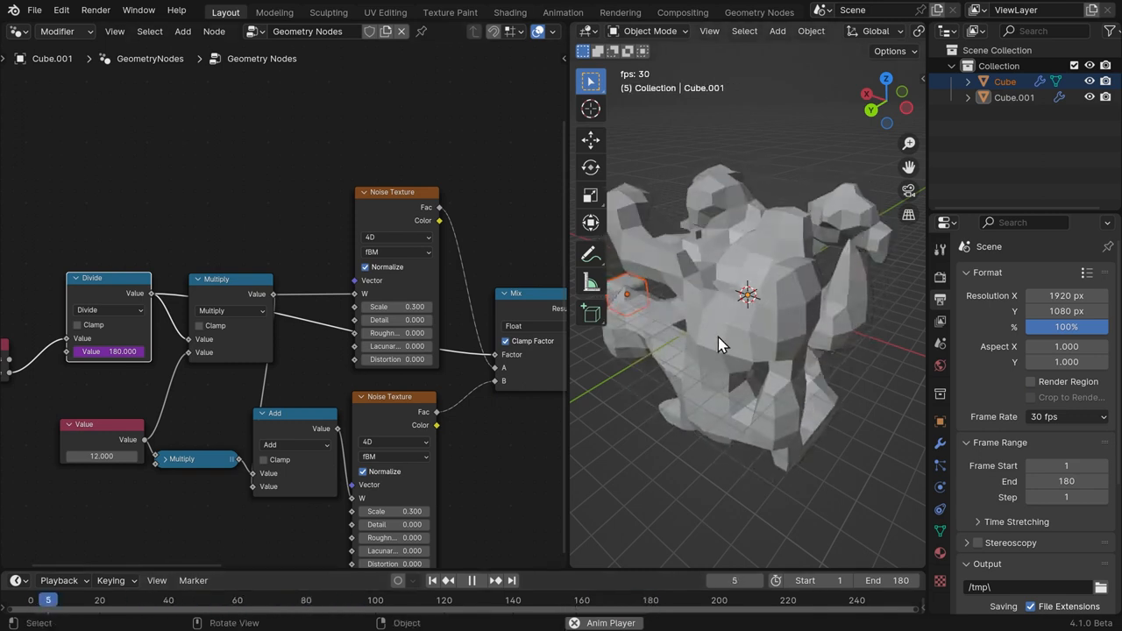
{"action": "middle_click_drag", "start_coordinate": [514, 355], "coordinate": [305, 362]}
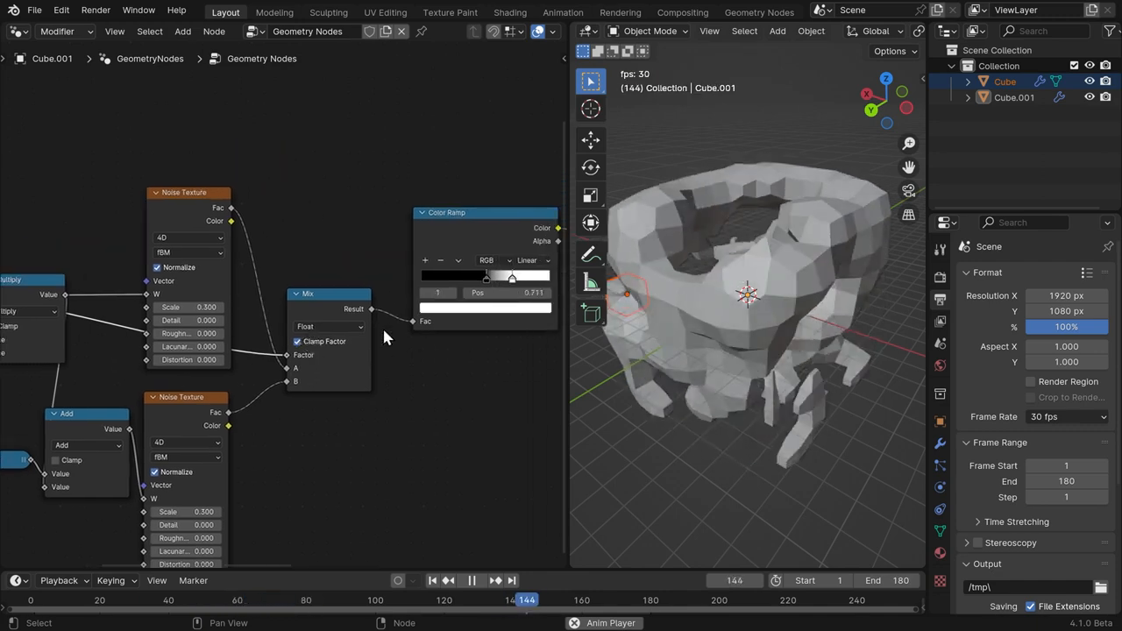
{"action": "middle_click_drag", "start_coordinate": [479, 300], "coordinate": [267, 324]}
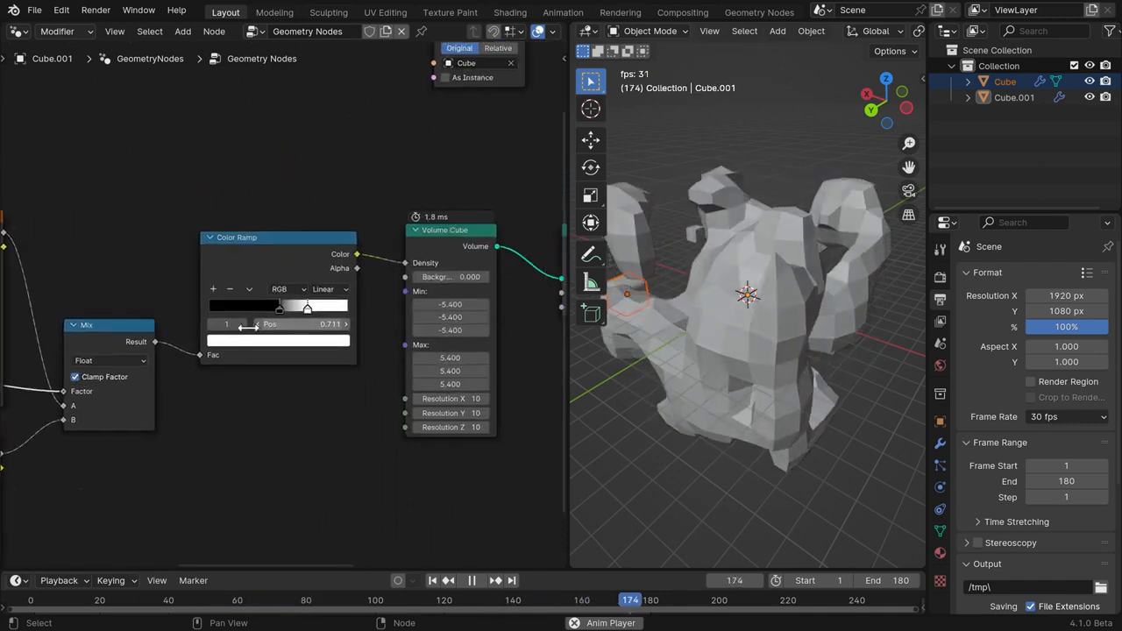
{"action": "middle_click_drag", "start_coordinate": [413, 297], "coordinate": [267, 302]}
{"action": "key", "text": "space"}
{"action": "double_click", "coordinate": [314, 403]}
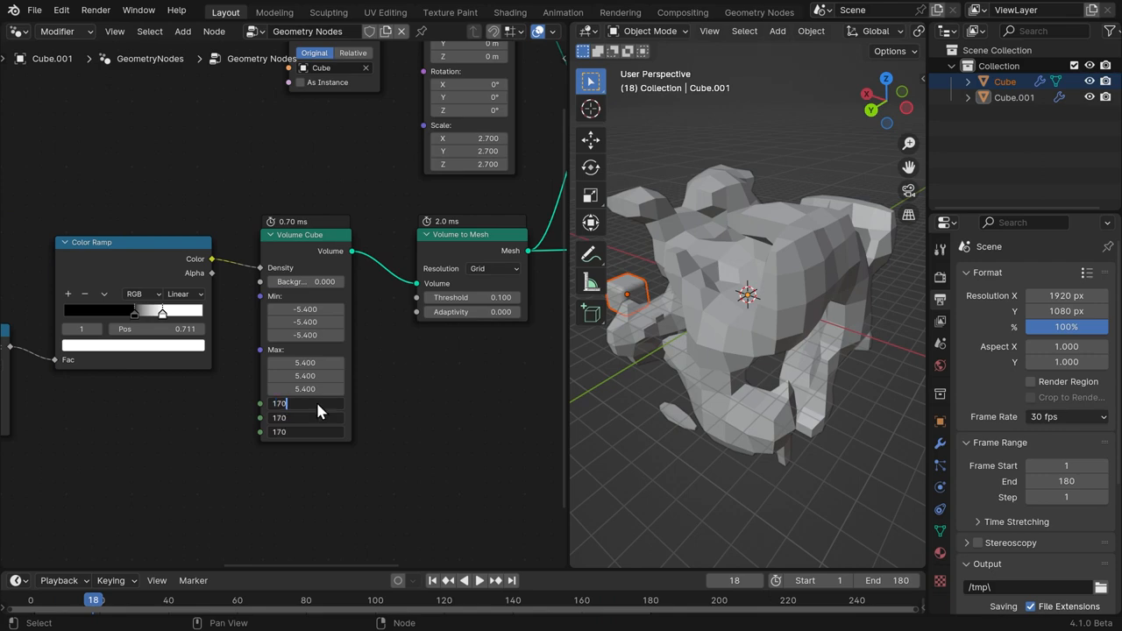
{"action": "key", "text": "Return"}
Connect the Mesh Boolean's Mesh output to the Group Output's Geometry input in place of the Volume to Mesh link.
{"action": "middle_click_drag", "start_coordinate": [374, 231], "coordinate": [223, 266]}
{"action": "middle_click_drag", "start_coordinate": [331, 239], "coordinate": [221, 293]}
{"action": "middle_click_drag", "start_coordinate": [348, 239], "coordinate": [162, 302]}
{"action": "scroll", "coordinate": [162, 302], "scroll_direction": "down", "scroll_amount": 1}
{"action": "scroll", "coordinate": [162, 301], "scroll_direction": "down", "scroll_amount": 1}
{"action": "left_click_drag", "start_coordinate": [249, 236], "coordinate": [473, 377]}
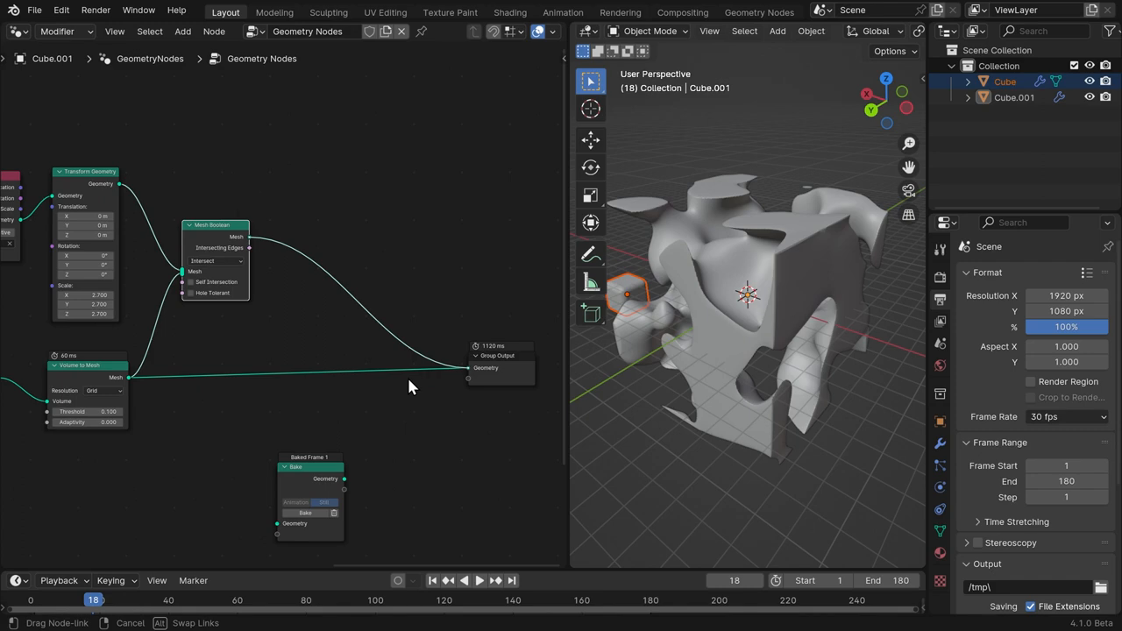
{"action": "left_click_drag", "start_coordinate": [238, 208], "coordinate": [469, 368]}
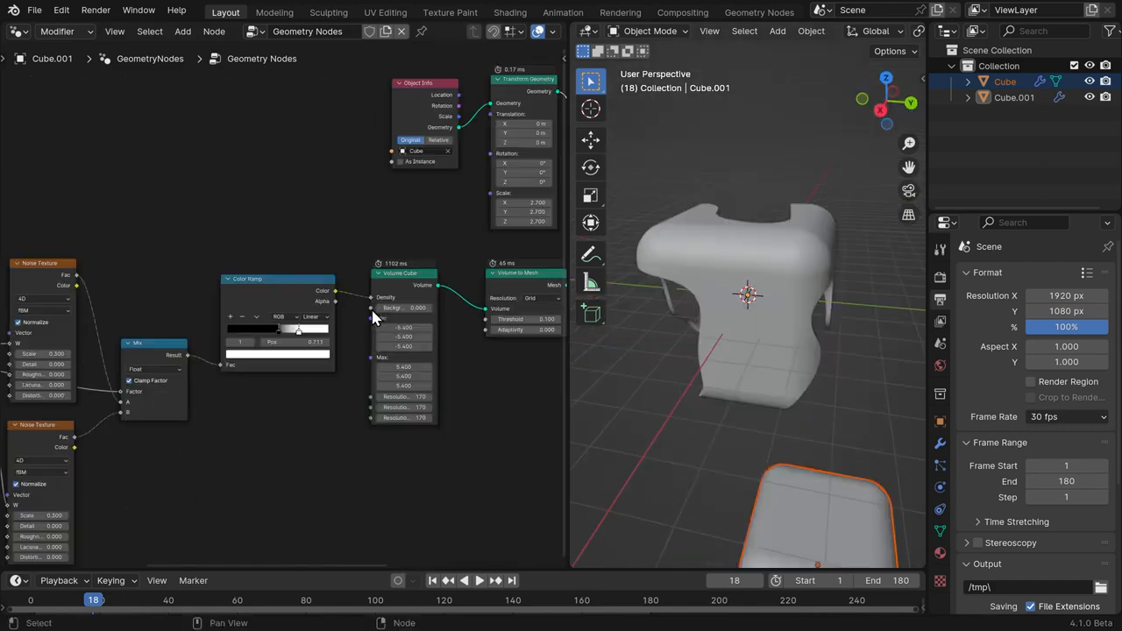
Move the Color Ramp's black stop to about 0.584 to thin out the volume.
{"action": "scroll", "coordinate": [373, 311], "scroll_direction": "up", "scroll_amount": 3}
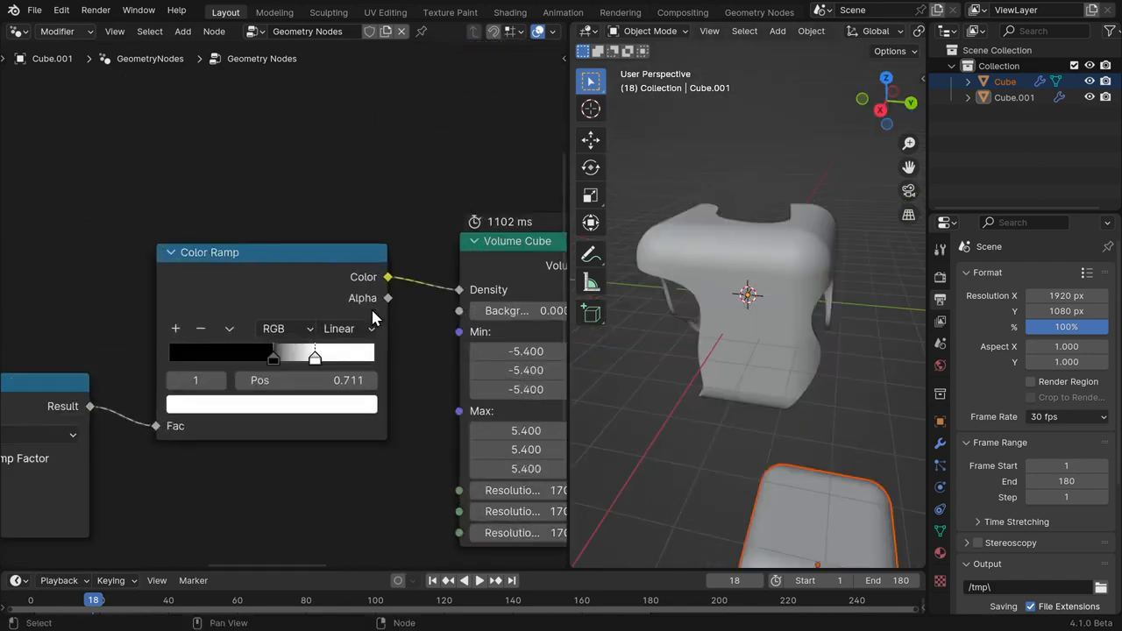
{"action": "left_click", "coordinate": [274, 362]}
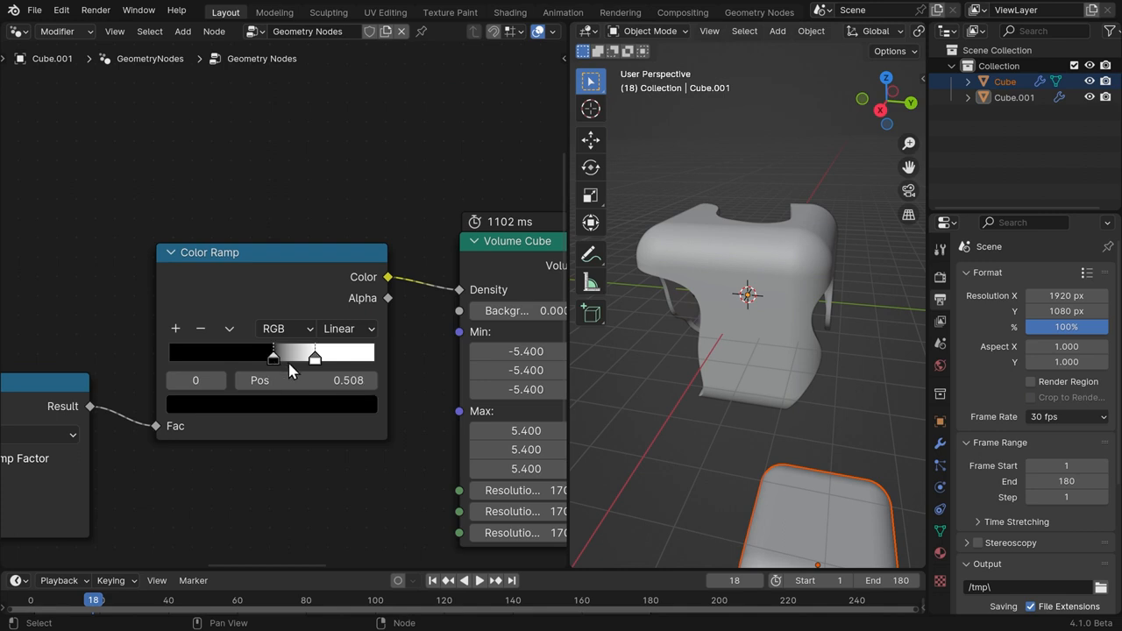
{"action": "left_click_drag", "start_coordinate": [275, 360], "coordinate": [289, 362]}
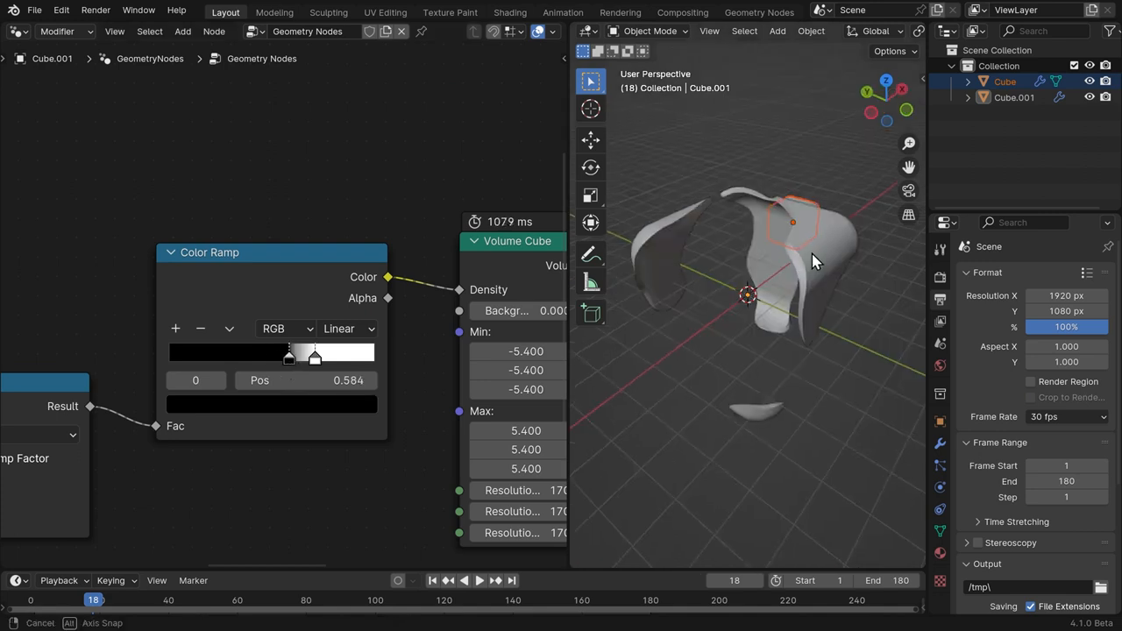
{"action": "middle_click_drag", "start_coordinate": [810, 254], "coordinate": [733, 279]}
Insert the unconnected Bake node into the link between Mesh Boolean and Group Output.
{"action": "scroll", "coordinate": [464, 320], "scroll_direction": "down", "scroll_amount": 6}
{"action": "middle_click_drag", "start_coordinate": [465, 321], "coordinate": [12, 282]}
{"action": "middle_click_drag", "start_coordinate": [540, 296], "coordinate": [337, 343]}
{"action": "scroll", "coordinate": [326, 337], "scroll_direction": "down", "scroll_amount": 2}
{"action": "left_click", "coordinate": [330, 420]}
{"action": "left_click_drag", "start_coordinate": [331, 425], "coordinate": [301, 207]}
Set the Bake node to Animation and bake the geometry over the frame range.
{"action": "scroll", "coordinate": [360, 171], "scroll_direction": "up", "scroll_amount": 4}
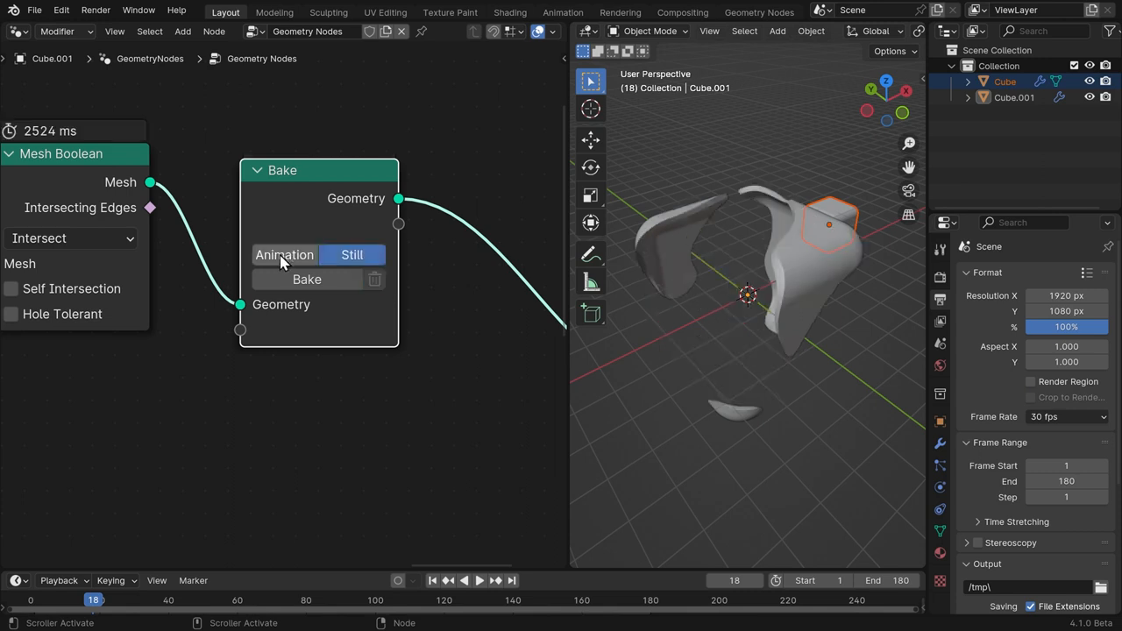
{"action": "left_click", "coordinate": [290, 254]}
{"action": "left_click", "coordinate": [309, 282]}
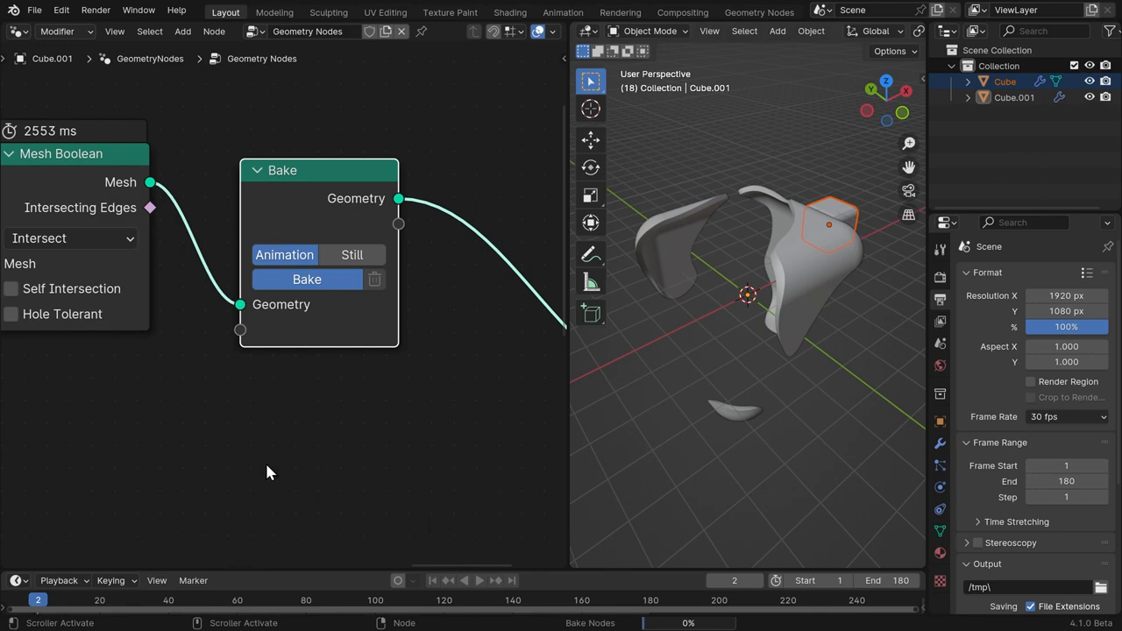
{"action": "scroll", "coordinate": [517, 344], "scroll_direction": "down", "scroll_amount": 2}
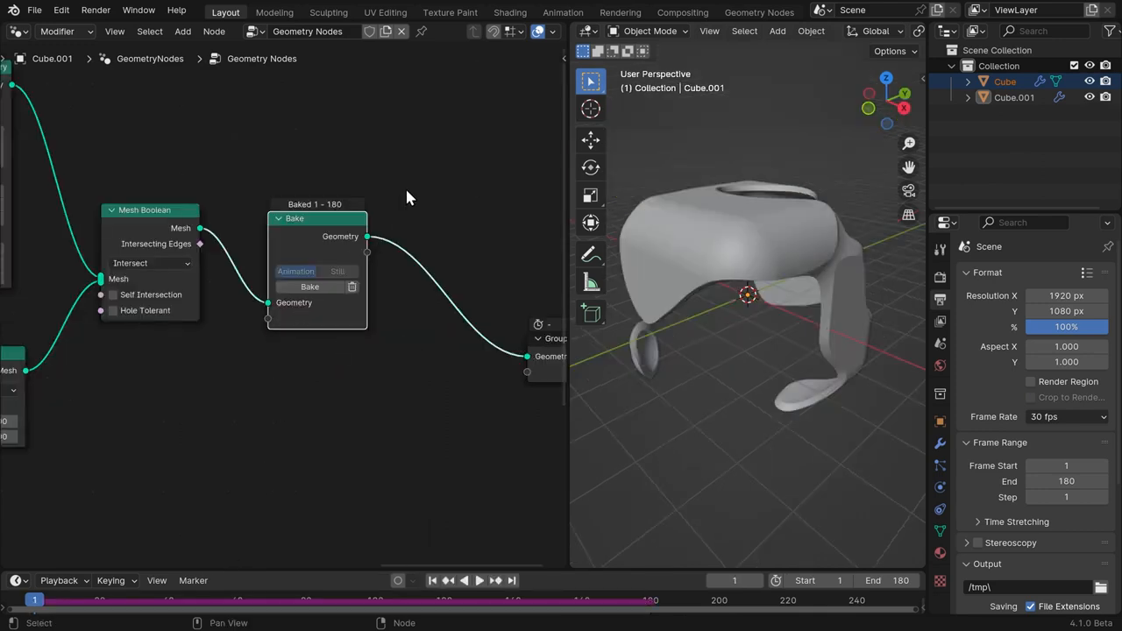
Play the baked animation, stop it, and inspect the shading of the pieces up close.
{"action": "key", "text": "space"}
{"action": "middle_click_drag", "start_coordinate": [753, 351], "coordinate": [729, 335]}
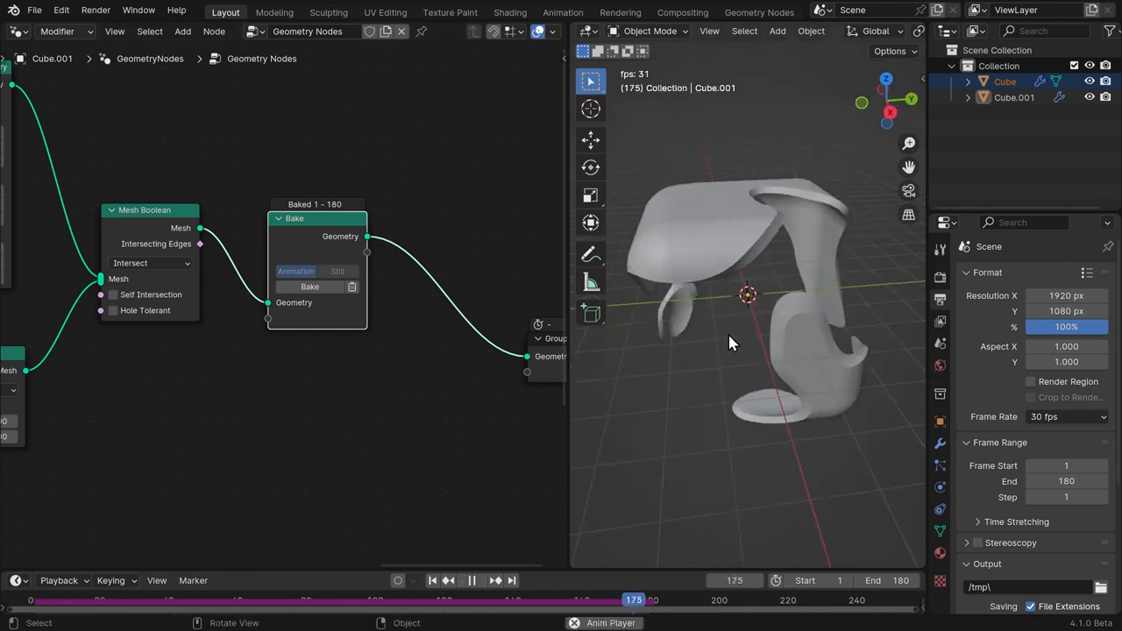
{"action": "key", "text": "space"}
{"action": "left_click_drag", "start_coordinate": [343, 235], "coordinate": [326, 229]}
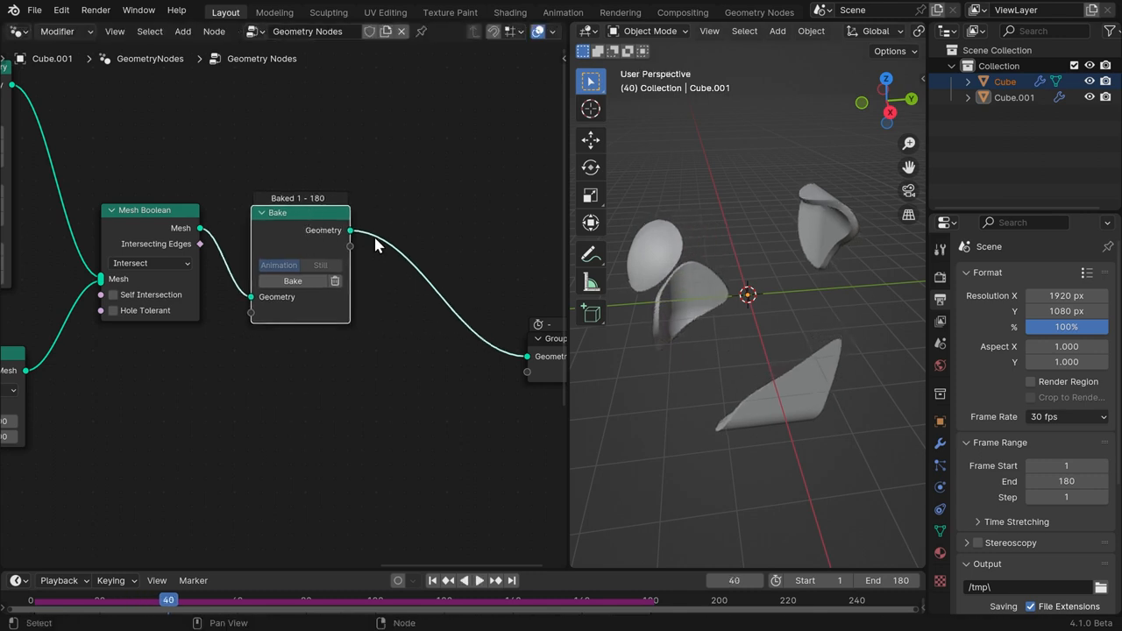
{"action": "scroll", "coordinate": [801, 240], "scroll_direction": "up", "scroll_amount": 4}
{"action": "middle_click_drag", "start_coordinate": [800, 239], "coordinate": [640, 338]}
{"action": "middle_click_drag", "start_coordinate": [699, 290], "coordinate": [740, 244]}
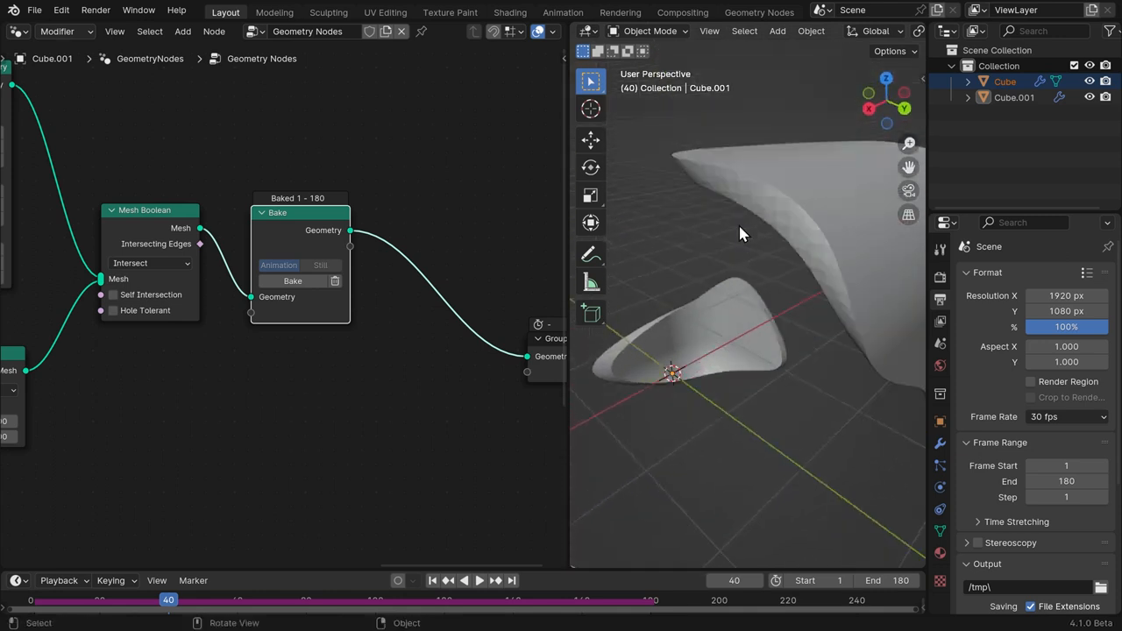
Try a Set Shade Smooth node between the Bake node and the Group Output, and inspect the shading.
{"action": "left_click_drag", "start_coordinate": [371, 226], "coordinate": [360, 225]}
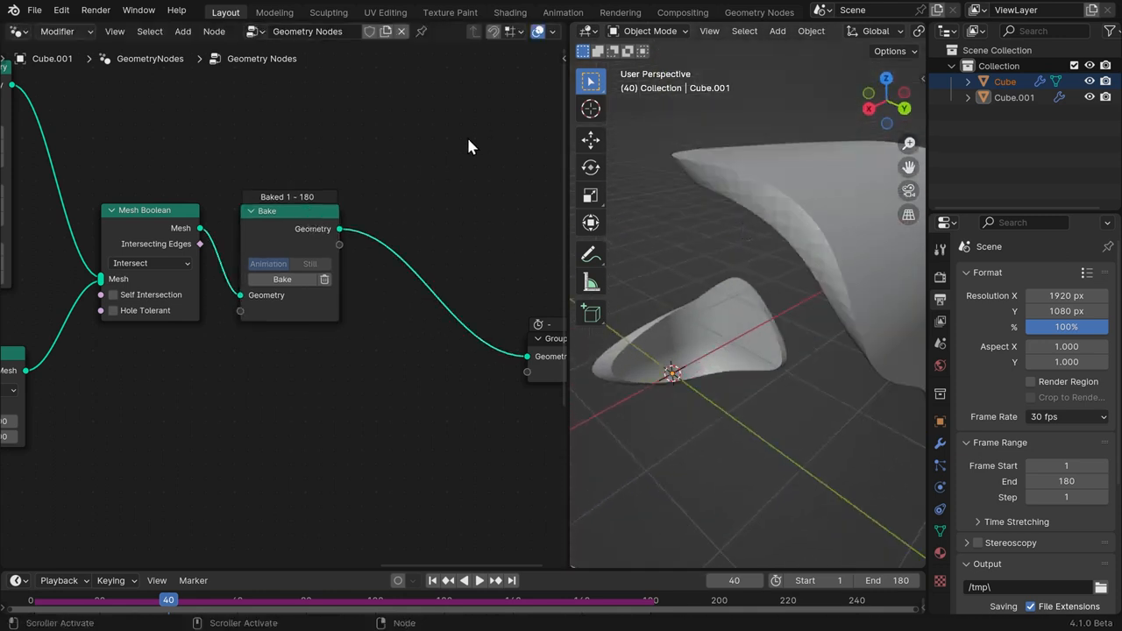
{"action": "key", "text": "shift+a"}
{"action": "type", "text": "ss"}
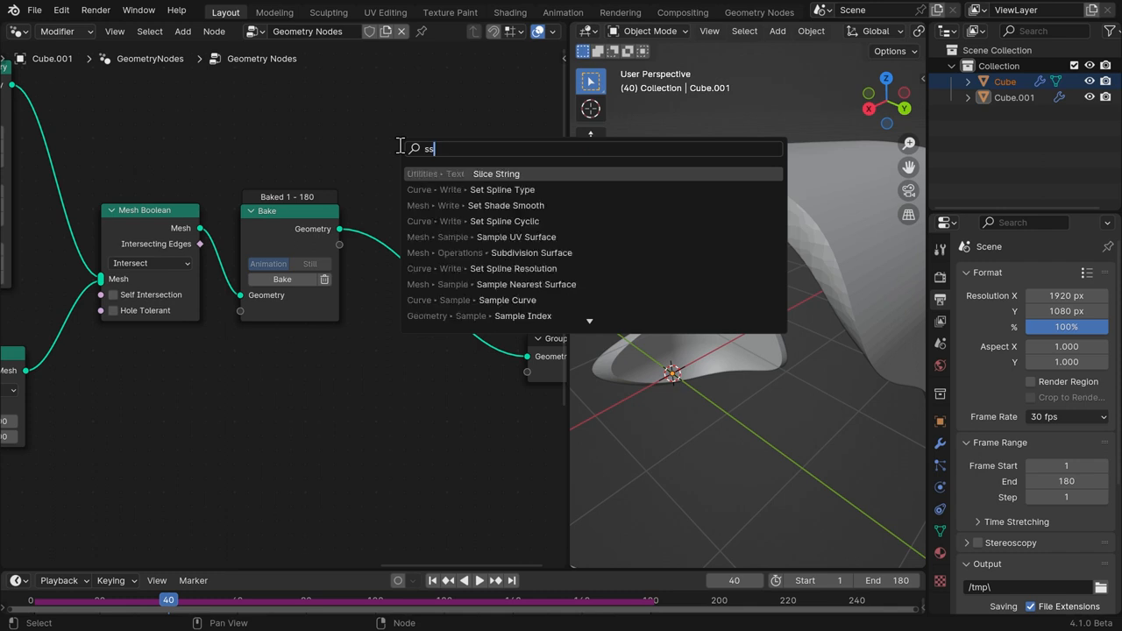
{"action": "key", "text": "Down"}
{"action": "key", "text": "Return"}
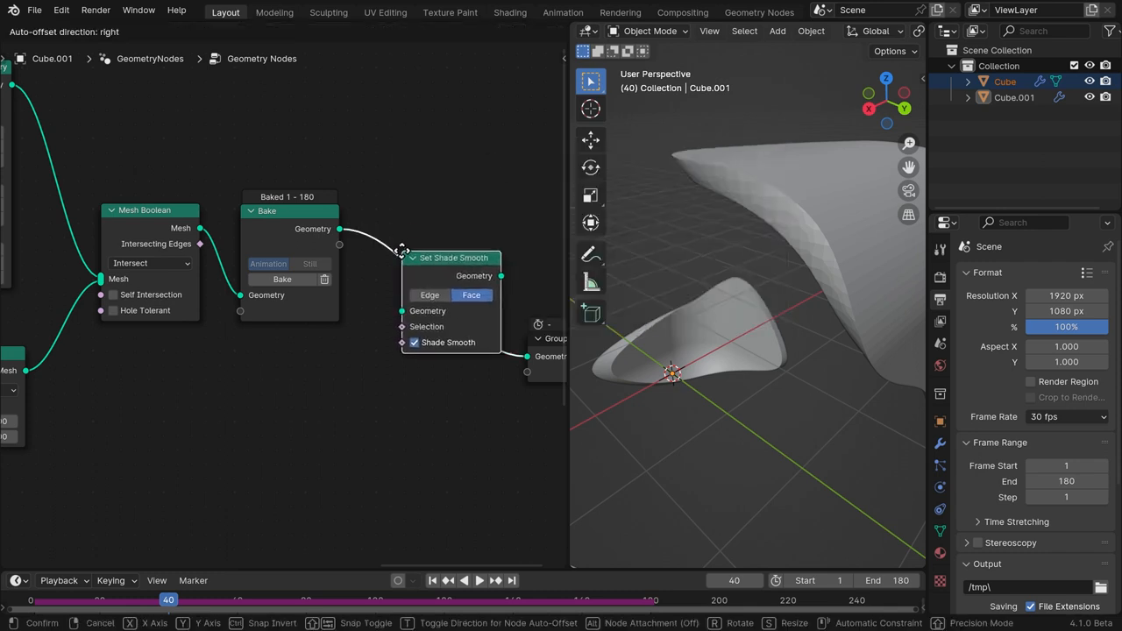
{"action": "left_click", "coordinate": [422, 221]}
{"action": "middle_click_drag", "start_coordinate": [666, 215], "coordinate": [759, 240]}
{"action": "scroll", "coordinate": [715, 265], "scroll_direction": "up", "scroll_amount": 2}
Undo the insertion of the Set Shade Smooth node and set the node aside below the Bake node.
{"action": "key", "text": "ctrl+z"}
{"action": "middle_click_drag", "start_coordinate": [693, 250], "coordinate": [729, 288]}
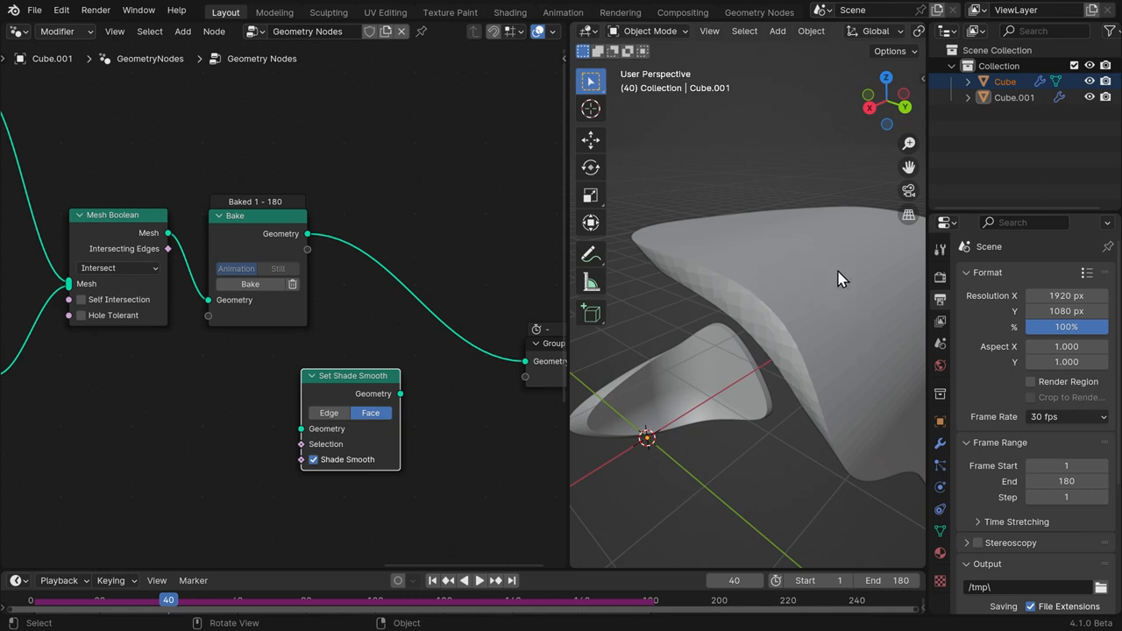
{"action": "left_click_drag", "start_coordinate": [359, 384], "coordinate": [331, 410]}
Add a Smooth by Angle node and insert it between the Bake node and the Group Output.
{"action": "key", "text": "shift+a"}
{"action": "left_click", "coordinate": [434, 152]}
{"action": "type", "text": "smo"}
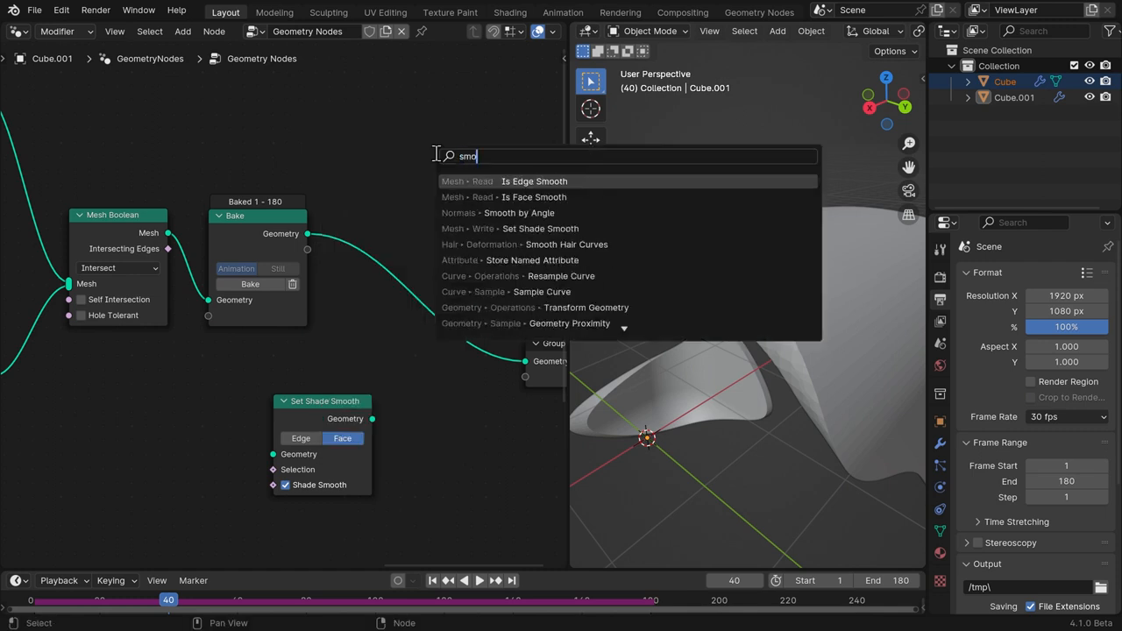
{"action": "left_click", "coordinate": [473, 213]}
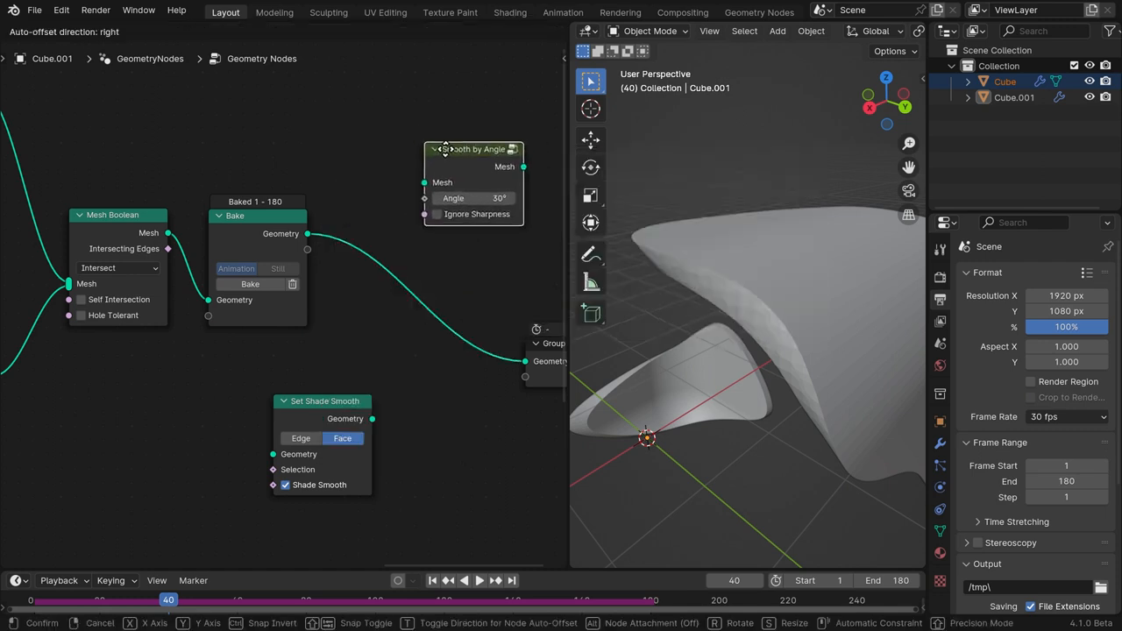
{"action": "left_click", "coordinate": [407, 250]}
{"action": "middle_click_drag", "start_coordinate": [437, 202], "coordinate": [344, 235]}
{"action": "left_click_drag", "start_coordinate": [323, 276], "coordinate": [318, 259]}
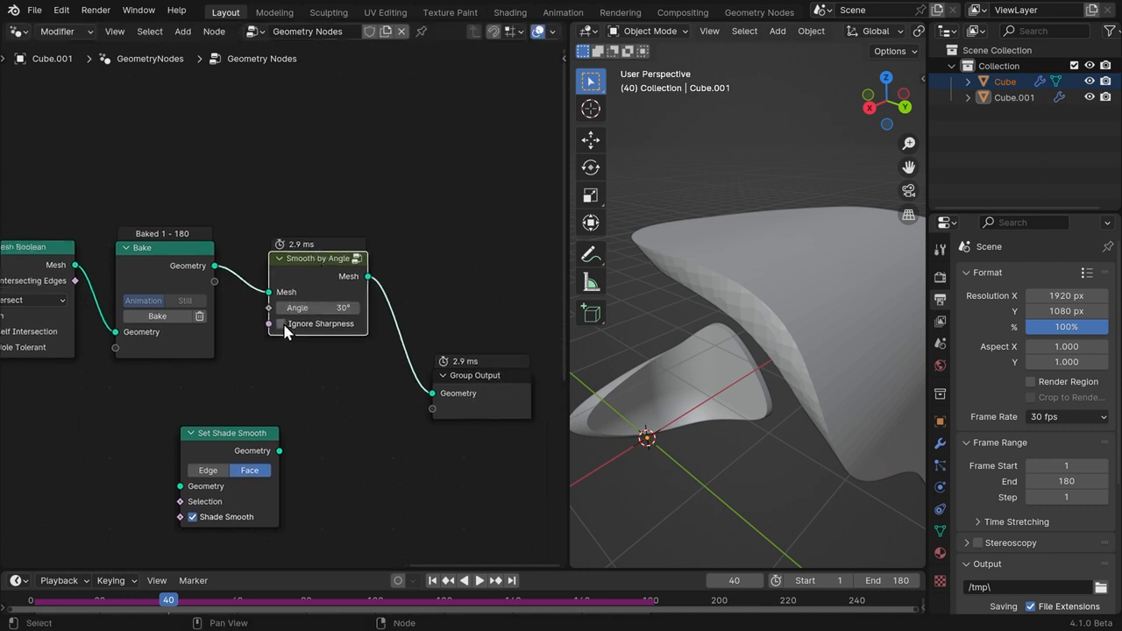
Enable Ignore Sharpness on the Smooth by Angle node and play the animation to check the shading.
{"action": "left_click", "coordinate": [280, 323]}
{"action": "mouse_move", "coordinate": [701, 341]}
{"action": "middle_mouse_down"}
{"action": "mouse_move", "coordinate": [781, 333]}
{"action": "mouse_move", "coordinate": [743, 290]}
{"action": "mouse_move", "coordinate": [784, 319]}
{"action": "middle_mouse_up"}
{"action": "key", "text": "space"}
{"action": "middle_click_drag", "start_coordinate": [784, 320], "coordinate": [831, 326]}
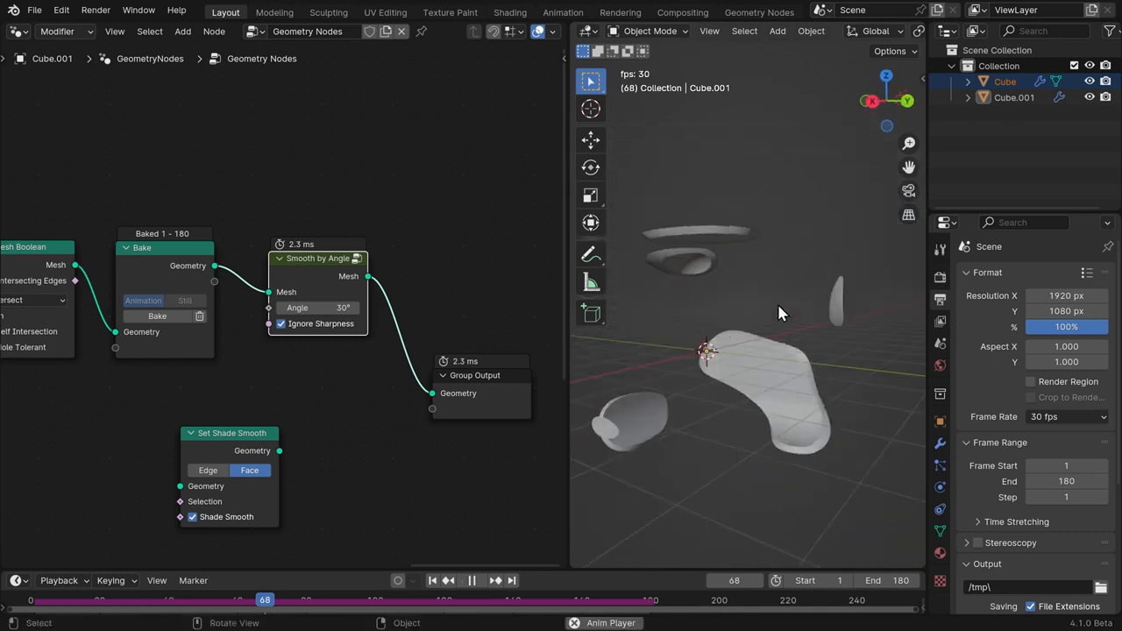
{"action": "key", "text": "space"}
Set the Smooth by Angle node's Angle to 15° and play the animation to check the result.
{"action": "middle_click_drag", "start_coordinate": [789, 289], "coordinate": [593, 373]}
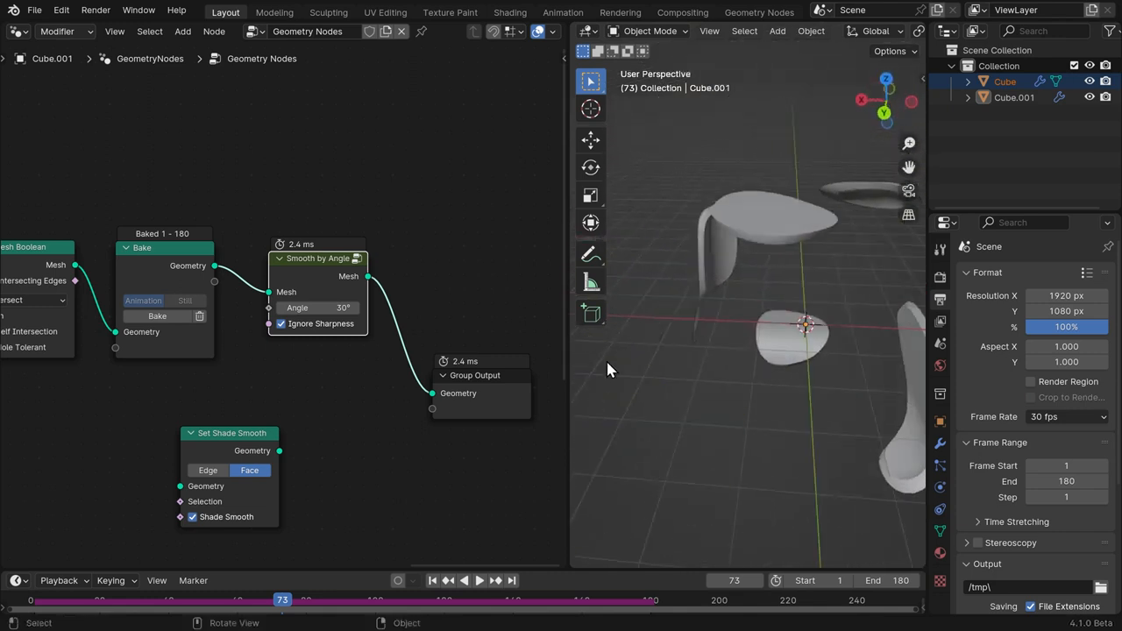
{"action": "key", "text": "Return"}
{"action": "middle_click_drag", "start_coordinate": [731, 333], "coordinate": [572, 333]}
{"action": "key", "text": "space"}
{"action": "middle_click_drag", "start_coordinate": [918, 359], "coordinate": [772, 342]}
{"action": "middle_click_drag", "start_coordinate": [772, 342], "coordinate": [823, 334]}
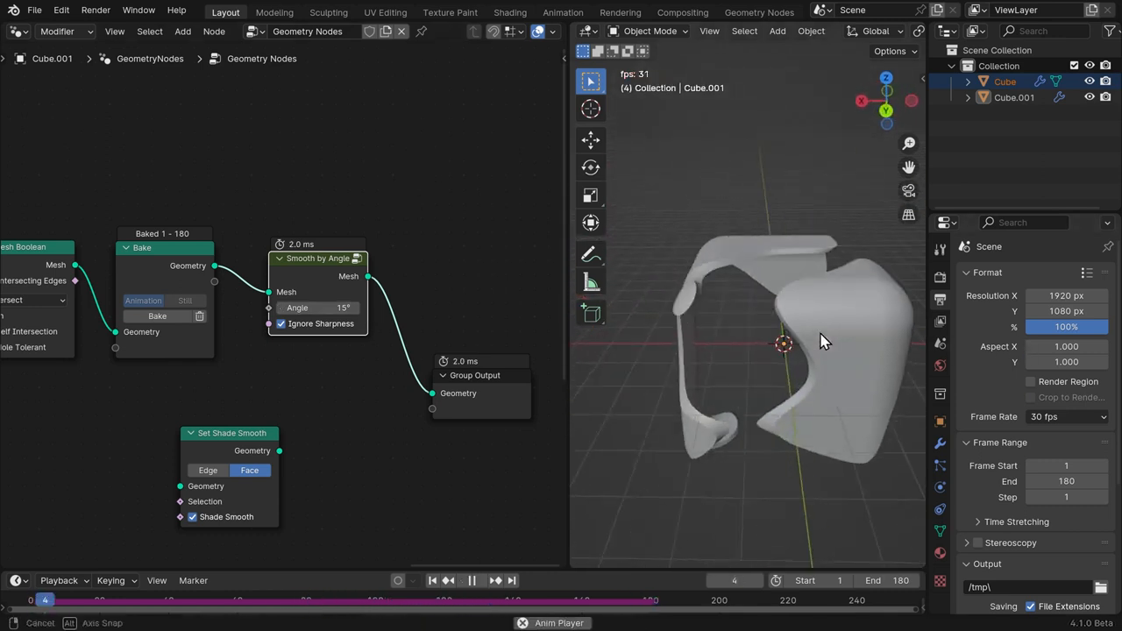
{"action": "key", "text": "space"}
{"action": "middle_click_drag", "start_coordinate": [752, 359], "coordinate": [663, 296]}
Hide the original Cube object from both the viewport and the render.
{"action": "left_click", "coordinate": [847, 267]}
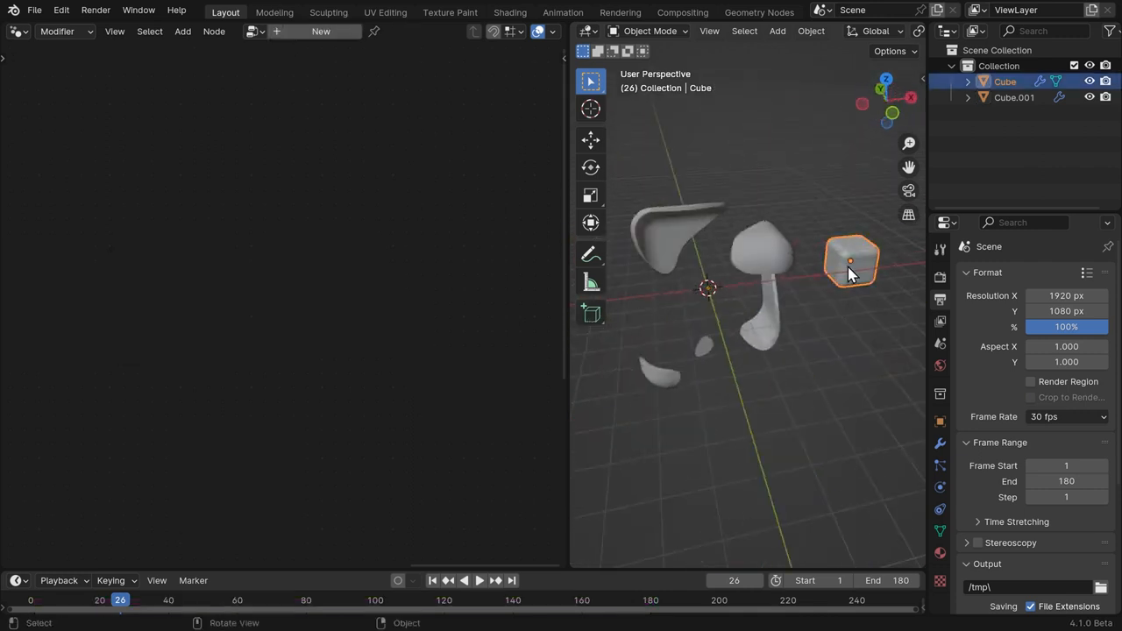
{"action": "key", "text": "g"}
{"action": "key", "text": "Escape"}
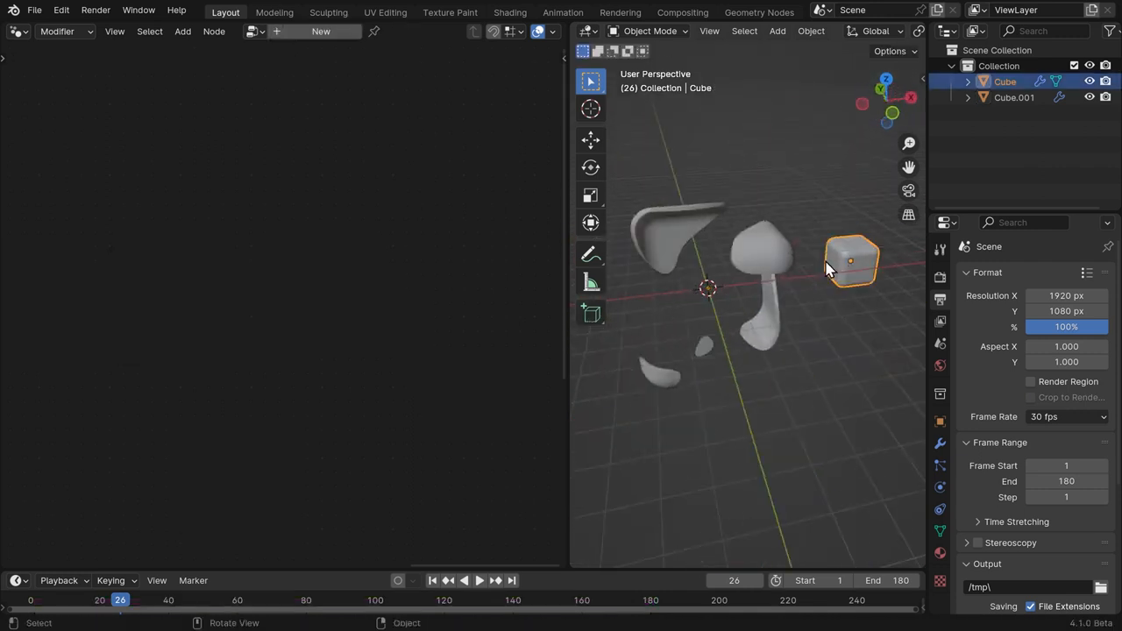
{"action": "left_click", "coordinate": [1089, 81]}
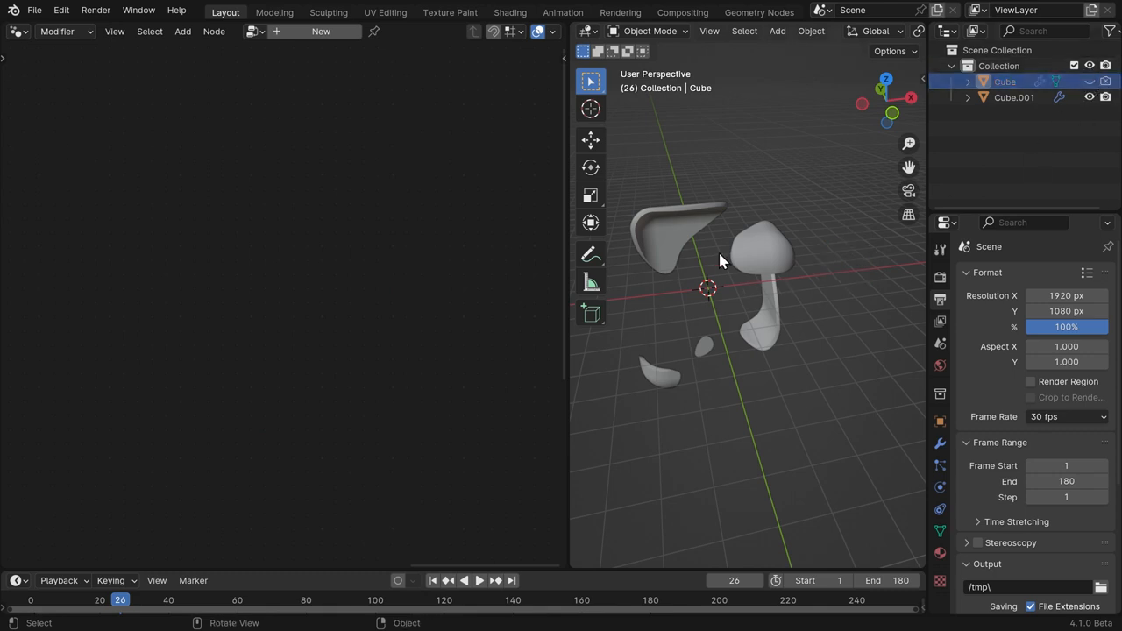
Select the animated Cube.001 object and delete its unused Set Shade Smooth node.
{"action": "left_click", "coordinate": [683, 249]}
{"action": "left_click", "coordinate": [229, 438]}
{"action": "key", "text": "x"}
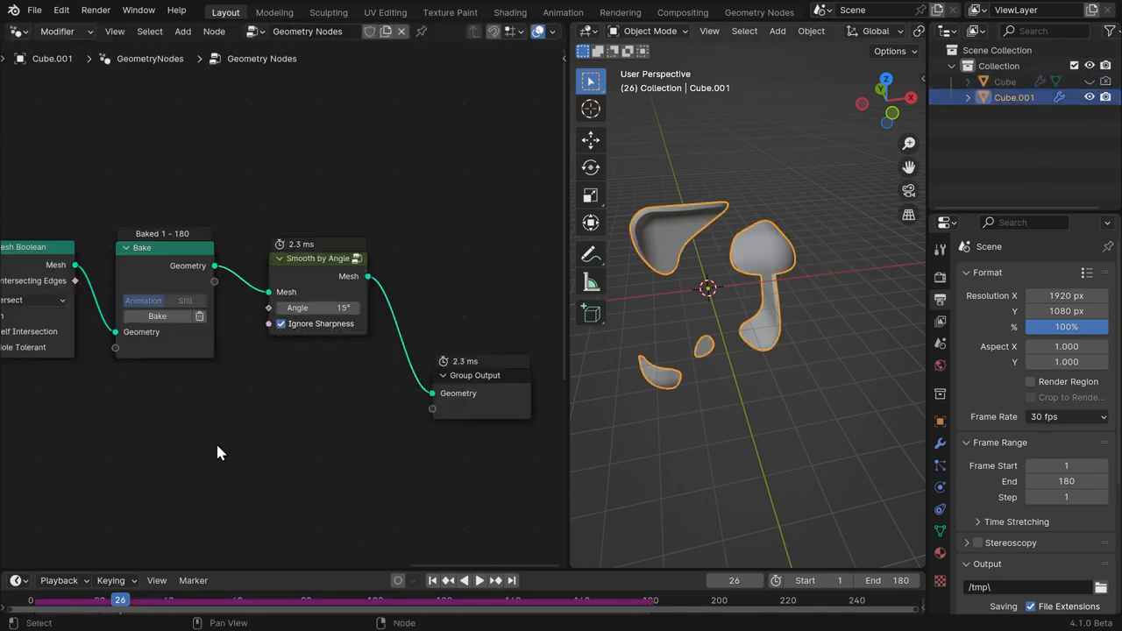
Duplicate the Object Info and Transform Geometry nodes, place the copies above the Bake node, and reposition the Group Output.
{"action": "scroll", "coordinate": [294, 302], "scroll_direction": "down", "scroll_amount": 6}
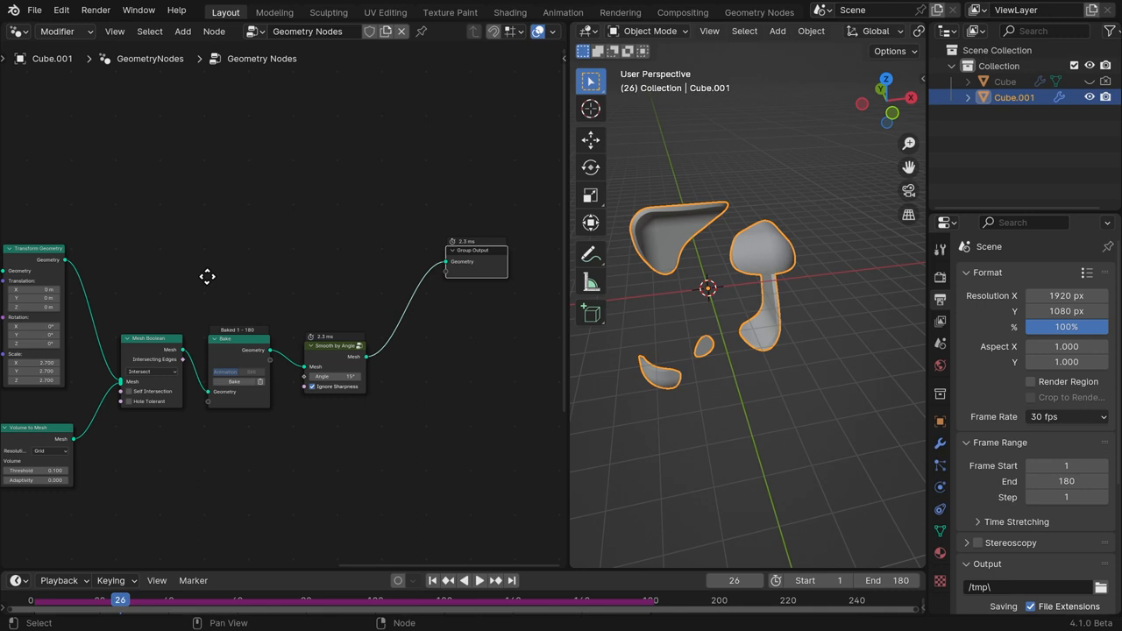
{"action": "middle_click_drag", "start_coordinate": [207, 277], "coordinate": [337, 371]}
{"action": "left_click_drag", "start_coordinate": [60, 312], "coordinate": [171, 447]}
{"action": "key", "text": "shift+d"}
{"action": "left_click", "coordinate": [395, 186]}
{"action": "middle_click_drag", "start_coordinate": [394, 184], "coordinate": [201, 201]}
{"action": "left_click_drag", "start_coordinate": [413, 357], "coordinate": [468, 390]}
Try merging the duplicated Transform Geometry and Smooth by Angle outputs through automatically created nodes such as Join Geometry, deleting each one.
{"action": "scroll", "coordinate": [296, 299], "scroll_direction": "up", "scroll_amount": 1}
{"action": "right_click_drag", "start_coordinate": [206, 258], "coordinate": [270, 488], "text": "ctrl+shift"}
{"action": "left_click_drag", "start_coordinate": [422, 330], "coordinate": [385, 417]}
{"action": "left_click", "coordinate": [385, 417]}
{"action": "key", "text": "x"}
{"action": "right_click_drag", "start_coordinate": [220, 296], "coordinate": [302, 499], "text": "ctrl+shift"}
{"action": "left_click_drag", "start_coordinate": [415, 329], "coordinate": [409, 397]}
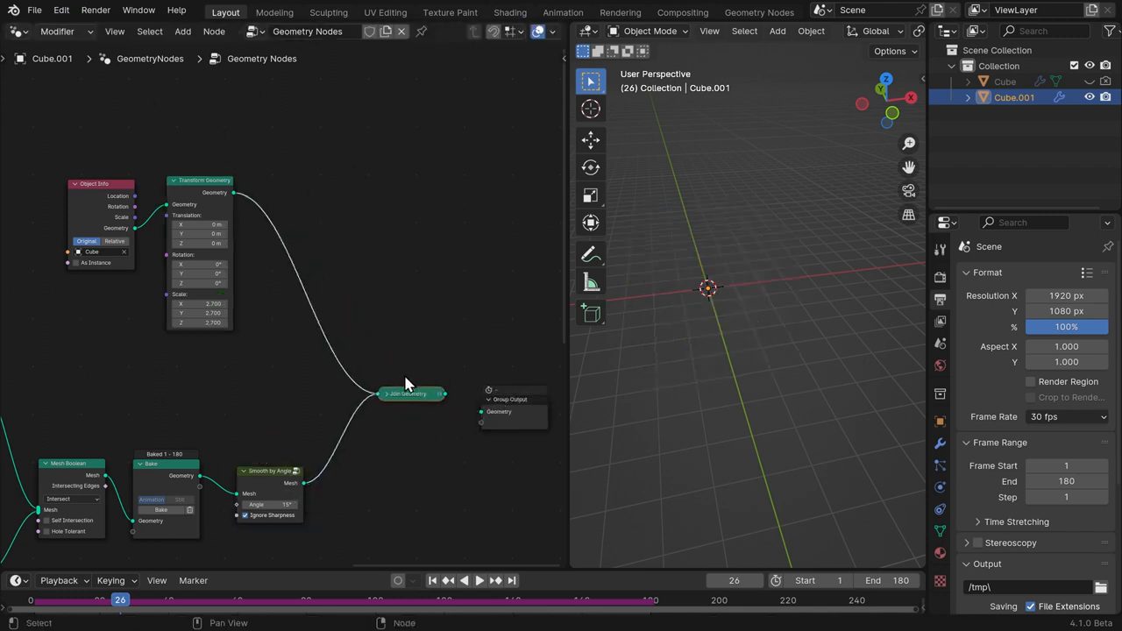
{"action": "key", "text": "x"}
Open the add-on preferences, search for "node" to check that Node Wrangler is enabled, and close the preferences.
{"action": "left_click", "coordinate": [61, 10]}
{"action": "left_click", "coordinate": [83, 262]}
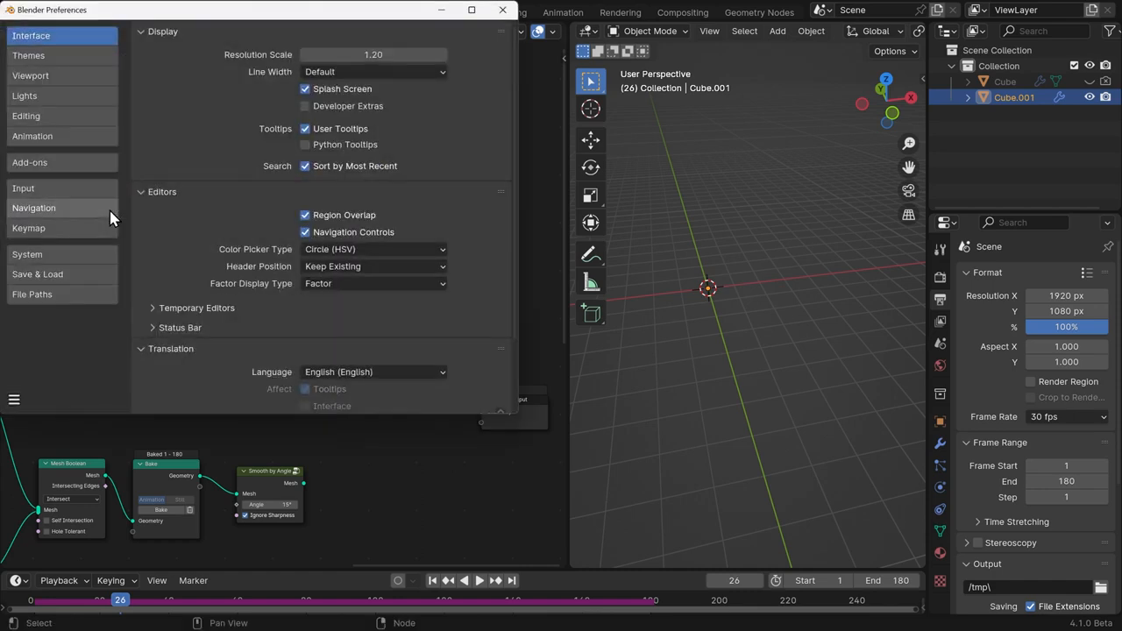
{"action": "left_click", "coordinate": [68, 163]}
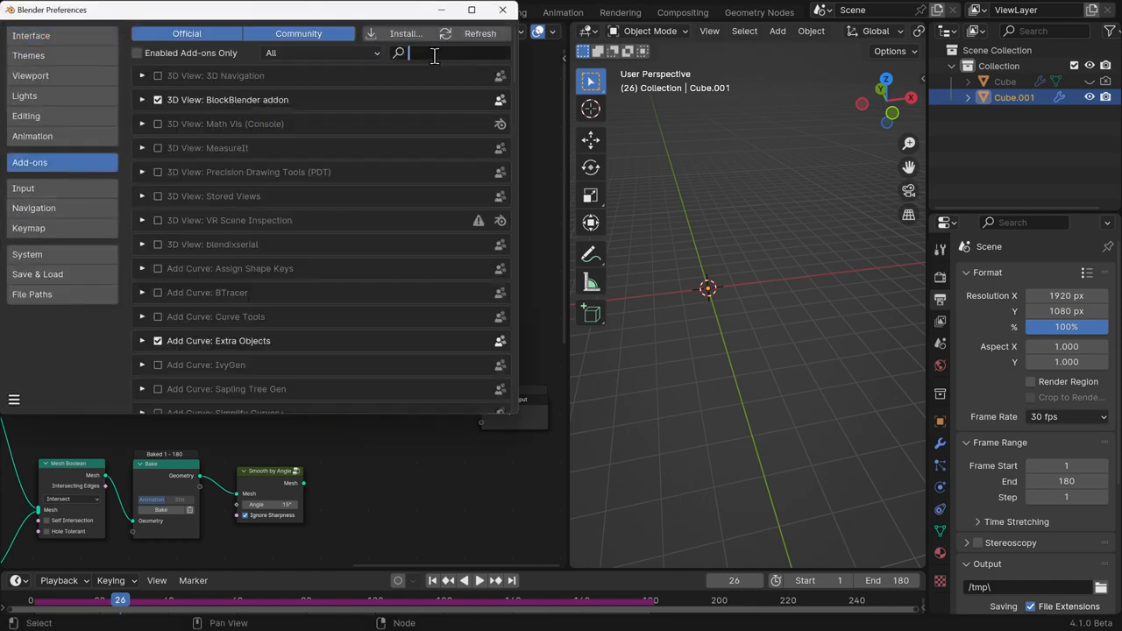
{"action": "type", "text": "node"}
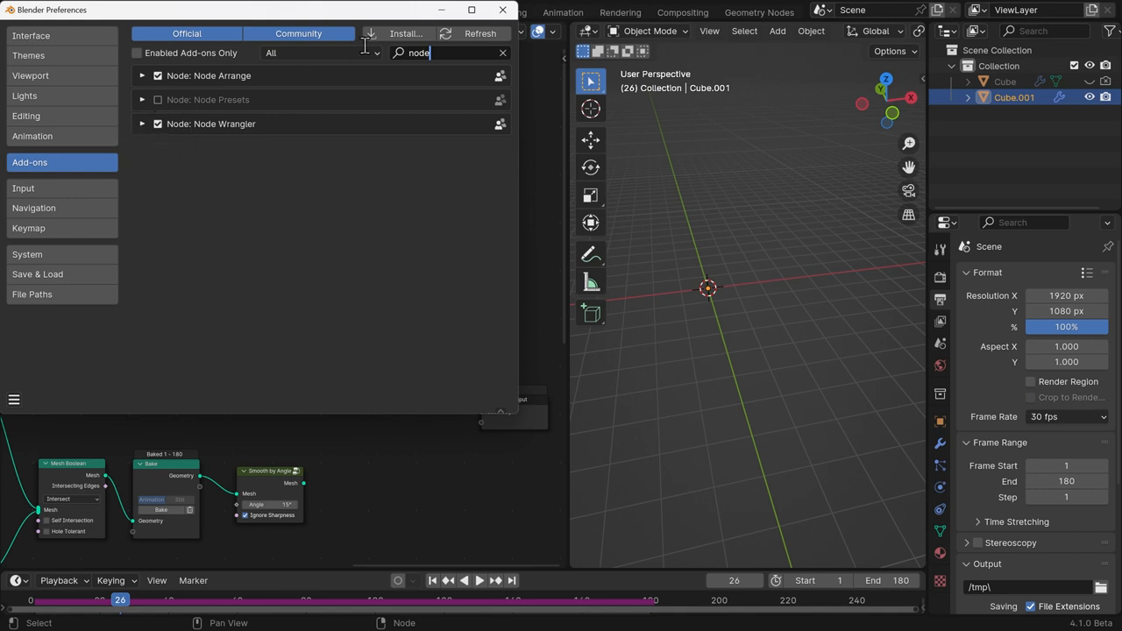
{"action": "left_click", "coordinate": [501, 10]}
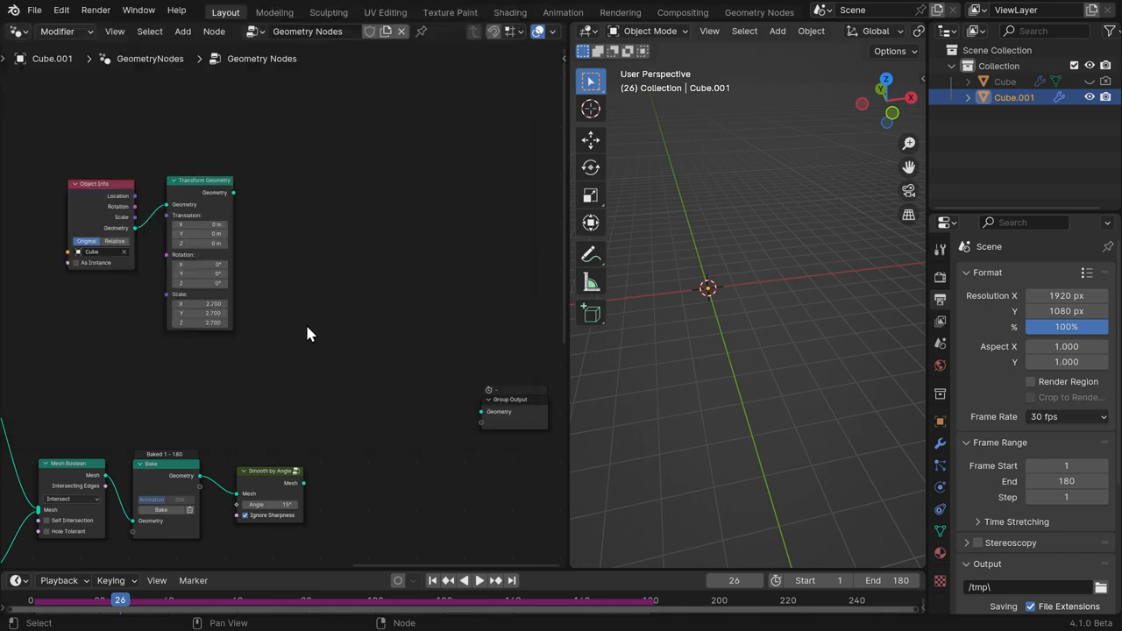
Merge the Transform Geometry and Smooth by Angle outputs into a Join Geometry node and tidy the layout of the surrounding nodes.
{"action": "left_click_drag", "start_coordinate": [212, 195], "coordinate": [220, 203]}
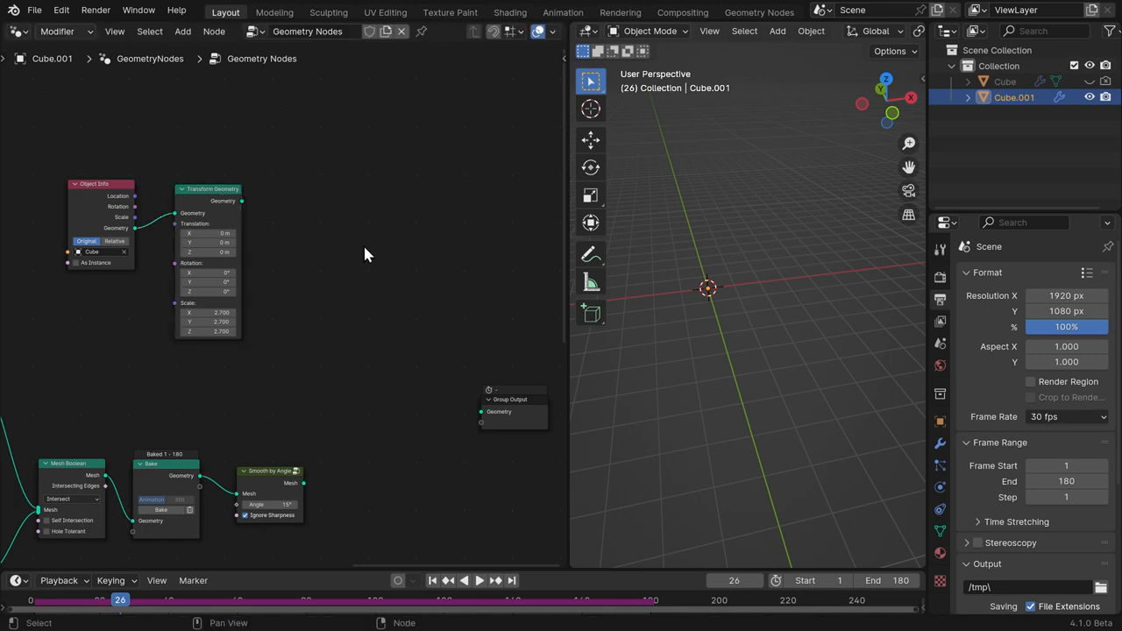
{"action": "right_click_drag", "start_coordinate": [222, 296], "coordinate": [276, 498], "text": "ctrl+shift"}
{"action": "left_click_drag", "start_coordinate": [433, 334], "coordinate": [418, 408]}
{"action": "left_click_drag", "start_coordinate": [211, 192], "coordinate": [275, 267]}
{"action": "left_click_drag", "start_coordinate": [102, 191], "coordinate": [178, 245]}
{"action": "middle_click_drag", "start_coordinate": [409, 376], "coordinate": [357, 324]}
{"action": "left_click_drag", "start_coordinate": [142, 196], "coordinate": [145, 198]}
{"action": "scroll", "coordinate": [377, 381], "scroll_direction": "up", "scroll_amount": 3}
{"action": "key", "text": "shift+a"}
{"action": "type", "text": "join"}
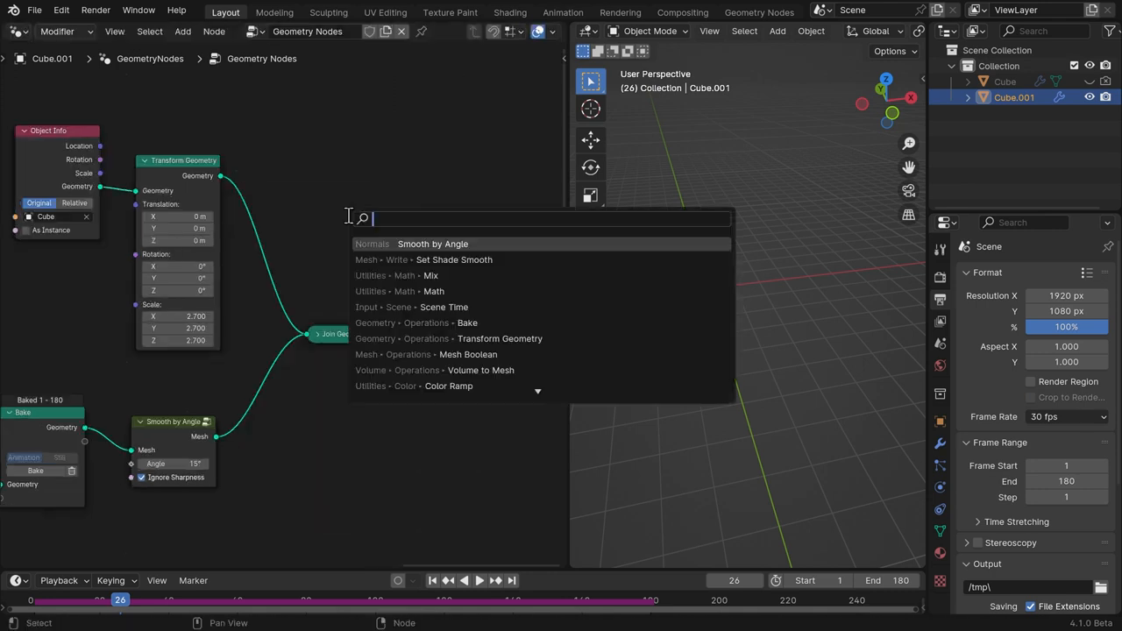
{"action": "key", "text": "Return"}
{"action": "key", "text": "Escape"}
{"action": "key", "text": "shift+a"}
{"action": "type", "text": "join"}
{"action": "key", "text": "Escape"}
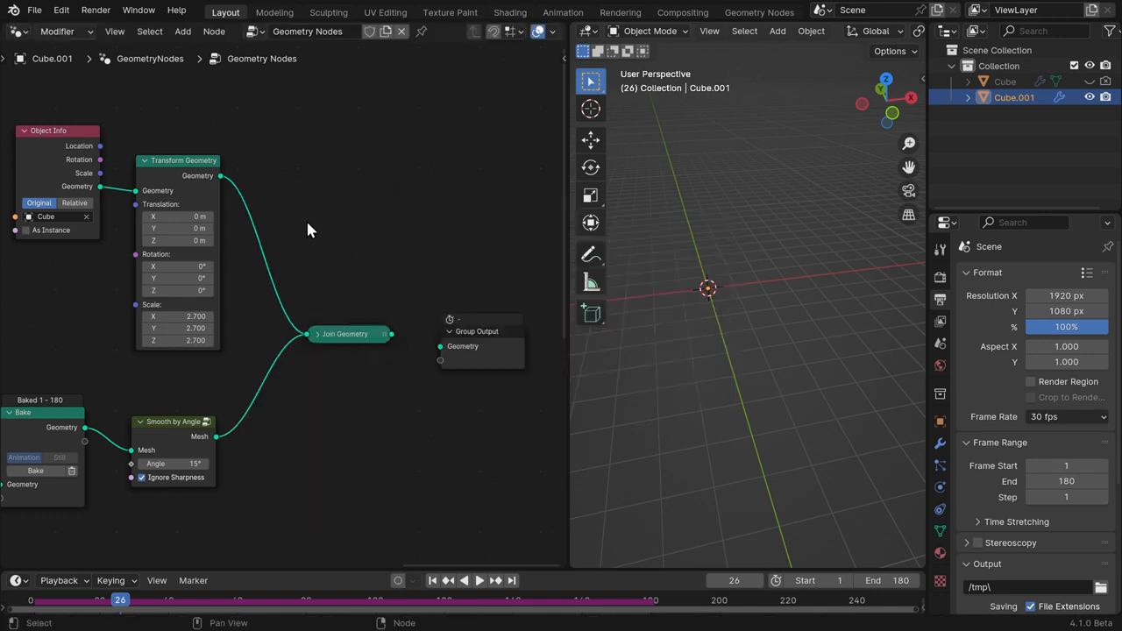
Connect Join Geometry to the Group Output and set the Transform Geometry scale to 2.410 in X and Y and 2.490 in Z.
{"action": "left_click_drag", "start_coordinate": [391, 334], "coordinate": [498, 343]}
{"action": "scroll", "coordinate": [180, 317], "scroll_direction": "up", "scroll_amount": 4}
{"action": "middle_click_drag", "start_coordinate": [180, 316], "coordinate": [263, 326], "text": "shift"}
{"action": "left_click_drag", "start_coordinate": [263, 328], "coordinate": [249, 360]}
{"action": "scroll", "coordinate": [762, 250], "scroll_direction": "up", "scroll_amount": 5}
{"action": "middle_click_drag", "start_coordinate": [762, 241], "coordinate": [883, 179]}
{"action": "middle_click_drag", "start_coordinate": [711, 230], "coordinate": [770, 251]}
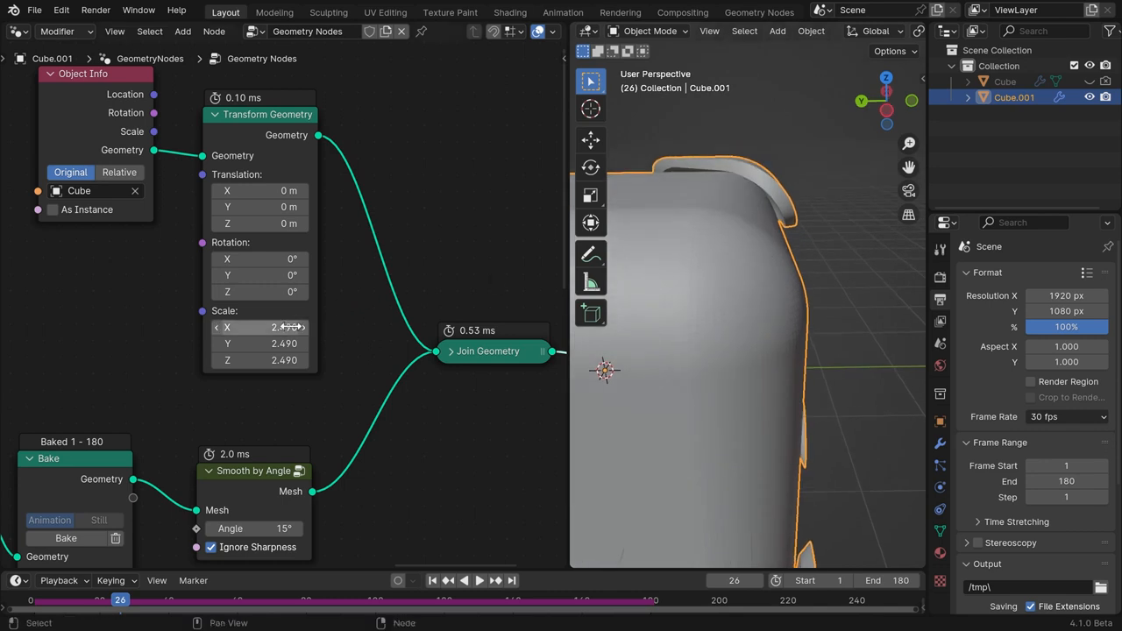
{"action": "left_click_drag", "start_coordinate": [263, 328], "coordinate": [255, 343]}
{"action": "middle_click_drag", "start_coordinate": [624, 238], "coordinate": [774, 293]}
{"action": "left_click_drag", "start_coordinate": [115, 105], "coordinate": [96, 115]}
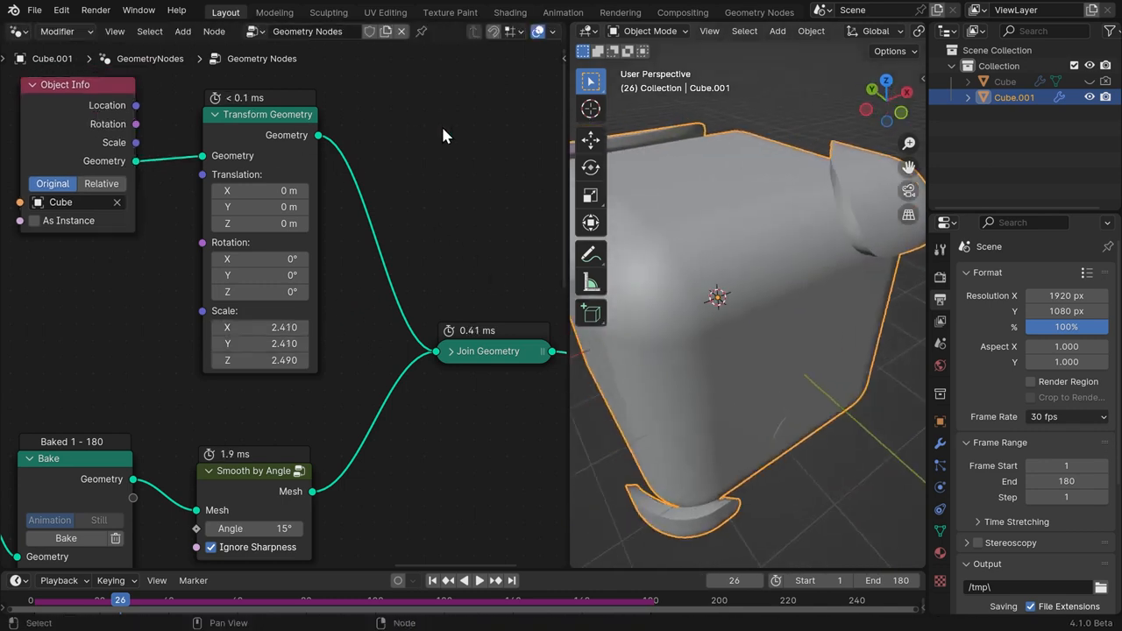
Insert a Set Shade Smooth node between Transform Geometry and Join Geometry, and briefly play the animation.
{"action": "key", "text": "shift+a"}
{"action": "type", "text": "sss"}
{"action": "left_click", "coordinate": [517, 154]}
{"action": "left_click", "coordinate": [420, 171]}
{"action": "middle_click_drag", "start_coordinate": [741, 254], "coordinate": [807, 268]}
{"action": "scroll", "coordinate": [826, 188], "scroll_direction": "down", "scroll_amount": 5}
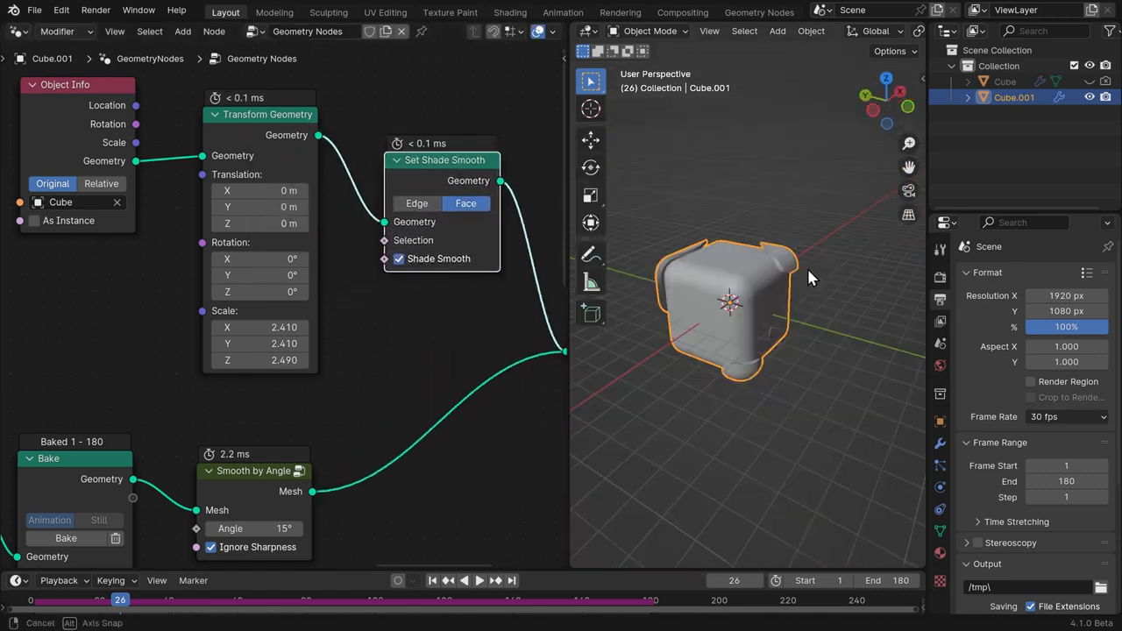
{"action": "left_click_drag", "start_coordinate": [433, 164], "coordinate": [402, 138]}
{"action": "key", "text": "space"}
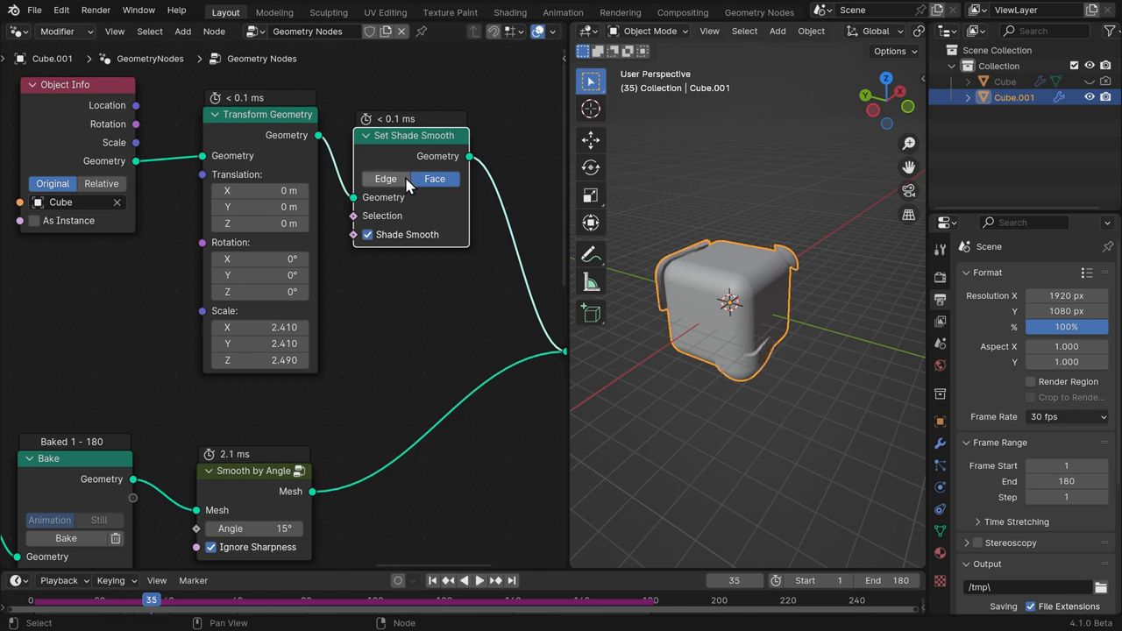
{"action": "key", "text": "space"}
Reposition the Join Geometry and Group Output nodes to make room behind the Set Shade Smooth node.
{"action": "scroll", "coordinate": [438, 246], "scroll_direction": "down", "scroll_amount": 5}
{"action": "middle_click_drag", "start_coordinate": [500, 276], "coordinate": [431, 284]}
{"action": "left_click_drag", "start_coordinate": [455, 338], "coordinate": [523, 389]}
{"action": "left_click", "coordinate": [483, 330]}
{"action": "middle_click_drag", "start_coordinate": [526, 336], "coordinate": [345, 309]}
{"action": "scroll", "coordinate": [404, 322], "scroll_direction": "up", "scroll_amount": 1}
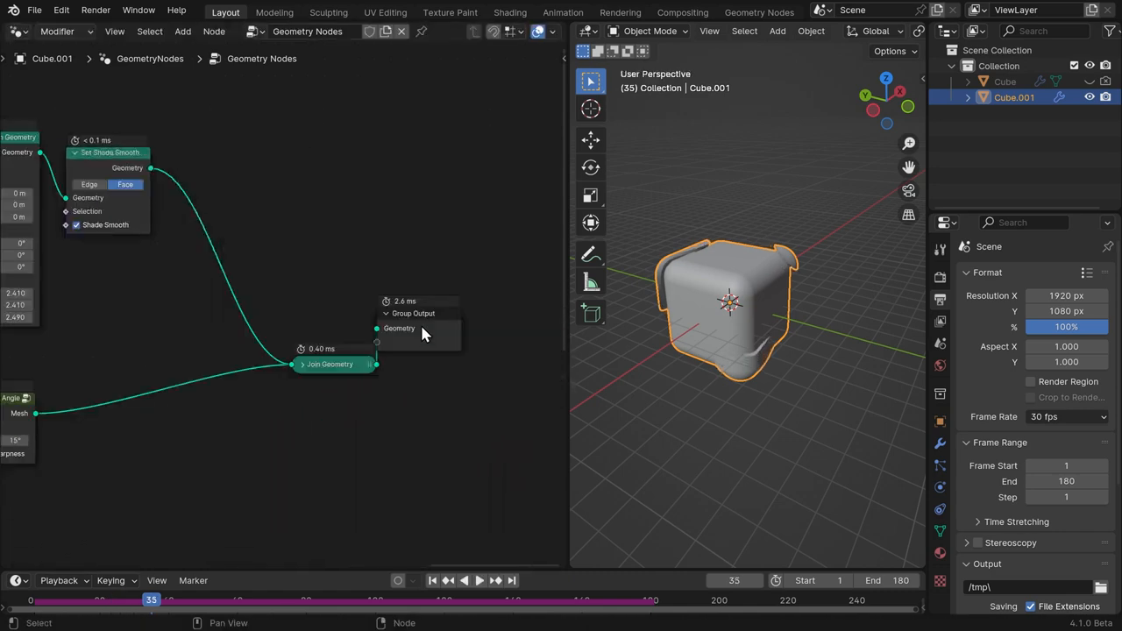
{"action": "left_click_drag", "start_coordinate": [425, 330], "coordinate": [464, 358]}
Insert a Set Material node after Set Shade Smooth and a duplicate of it between Smooth by Angle and Join Geometry.
{"action": "key", "text": "shift+a"}
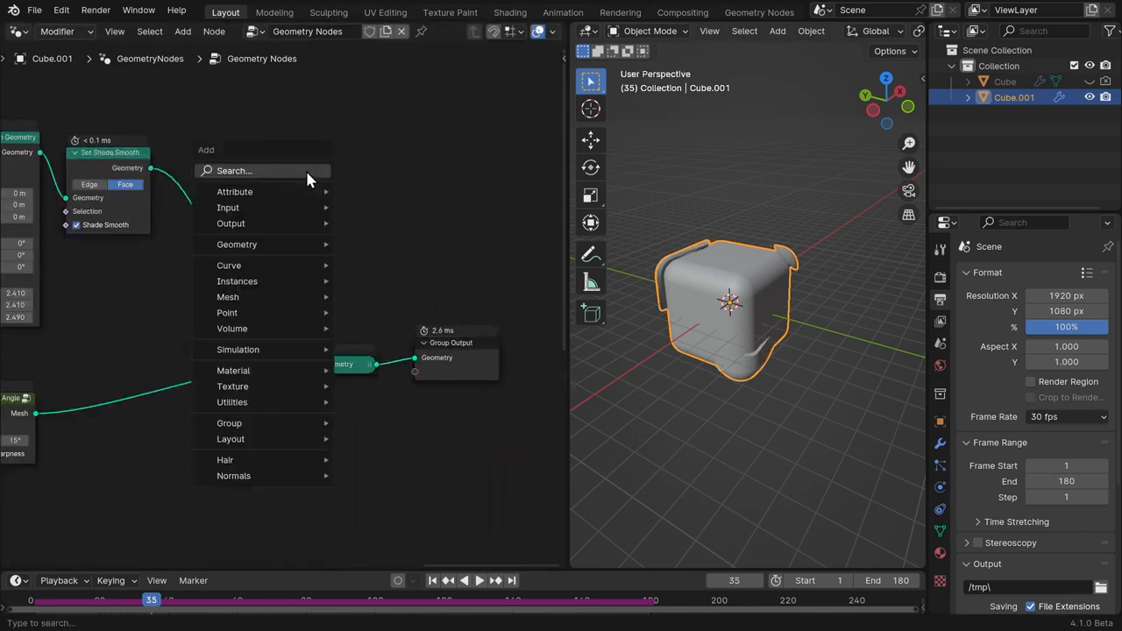
{"action": "type", "text": "set ma"}
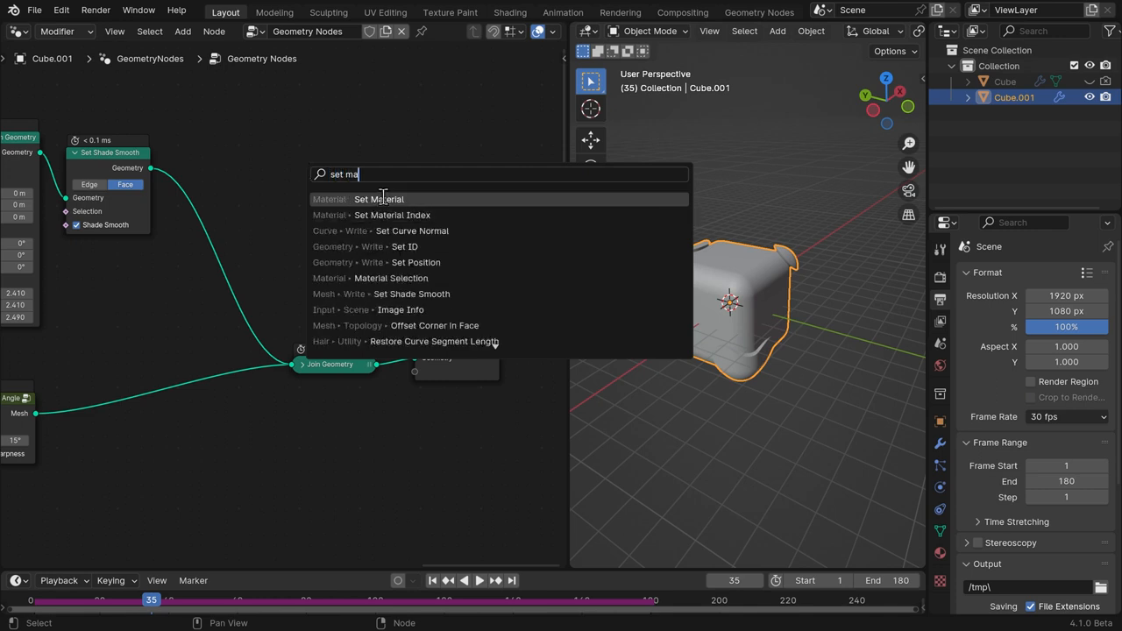
{"action": "left_click", "coordinate": [383, 199]}
{"action": "left_click", "coordinate": [255, 267]}
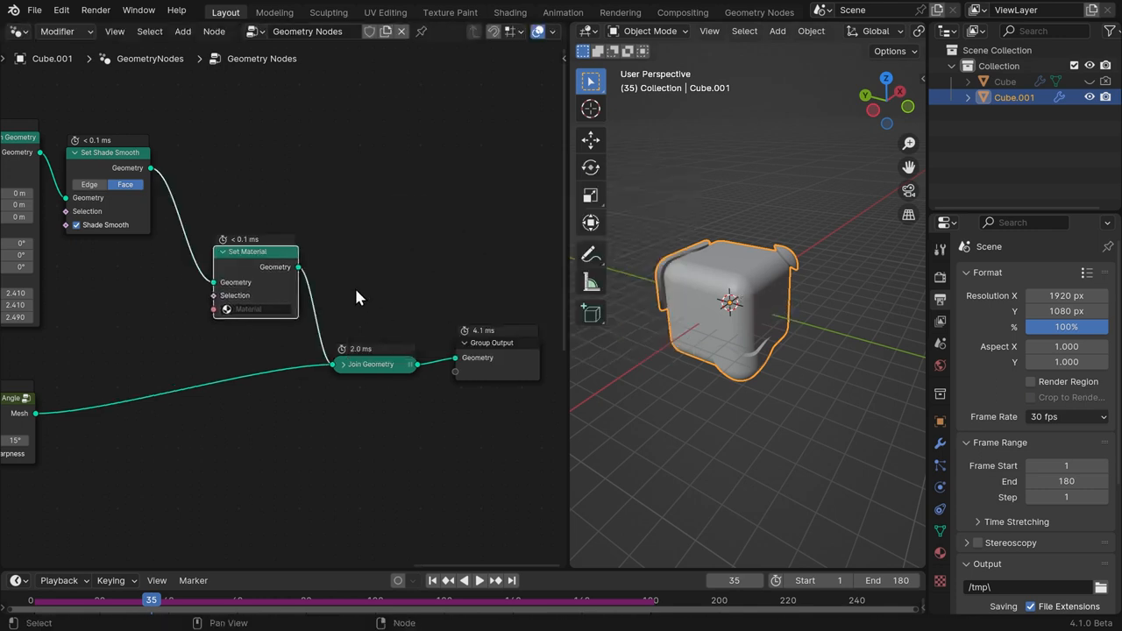
{"action": "key", "text": "shift+d"}
{"action": "left_click", "coordinate": [343, 407]}
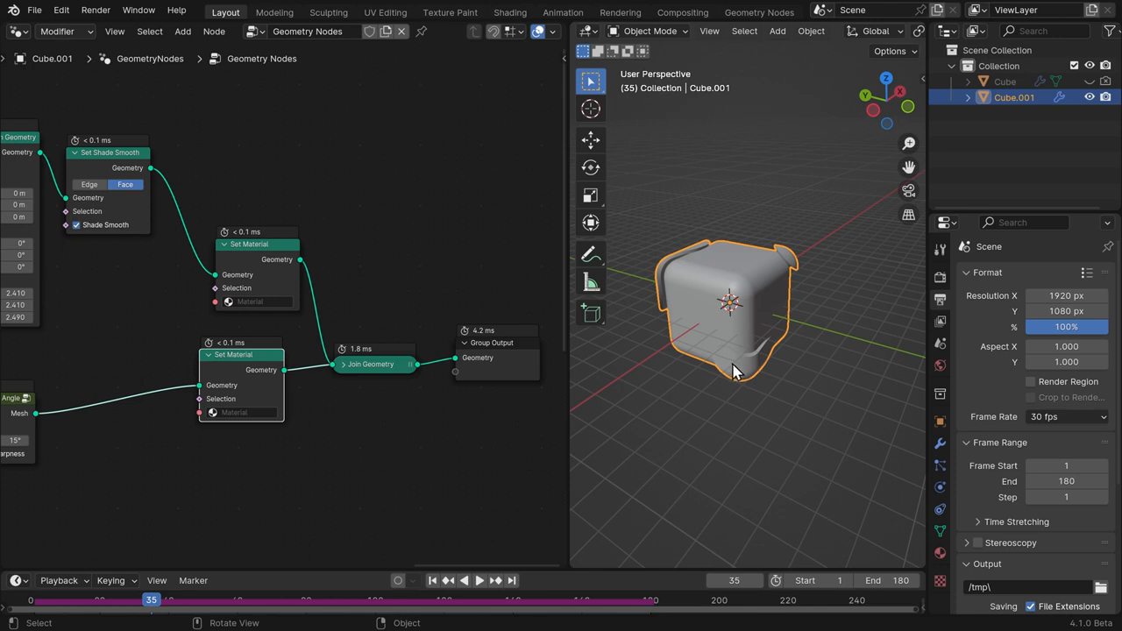
{"action": "left_click_drag", "start_coordinate": [240, 359], "coordinate": [255, 369]}
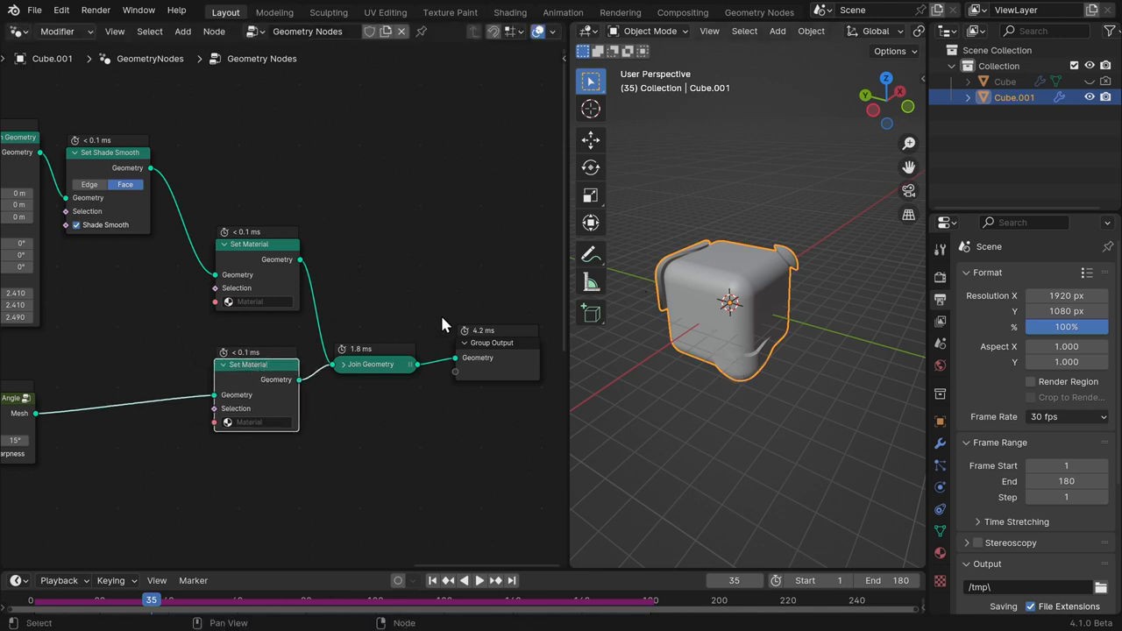
Create two new materials in separate slots on Cube.001 and name the first one "inner".
{"action": "left_click", "coordinate": [939, 552]}
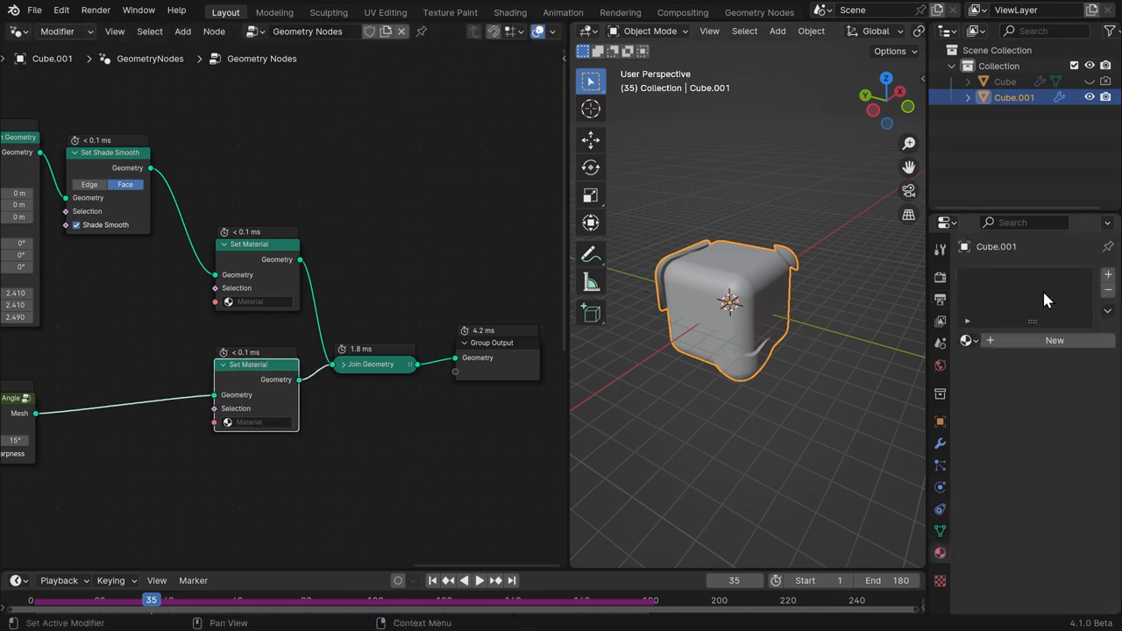
{"action": "left_click", "coordinate": [1108, 274]}
{"action": "left_click", "coordinate": [1047, 340]}
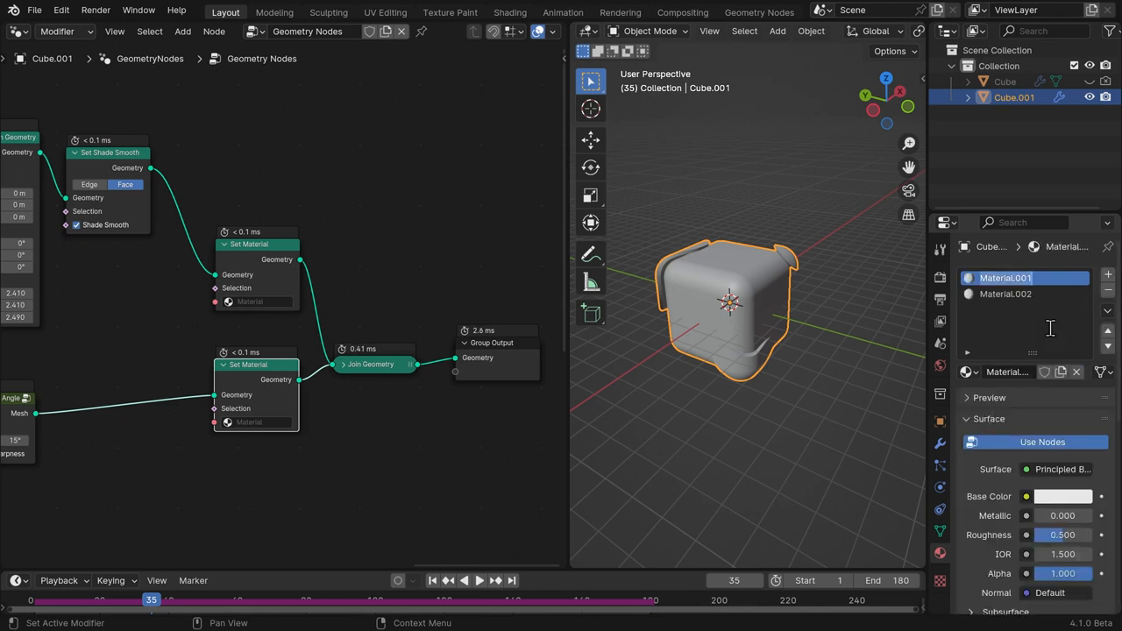
{"action": "type", "text": "inner"}
{"action": "key", "text": "Return"}
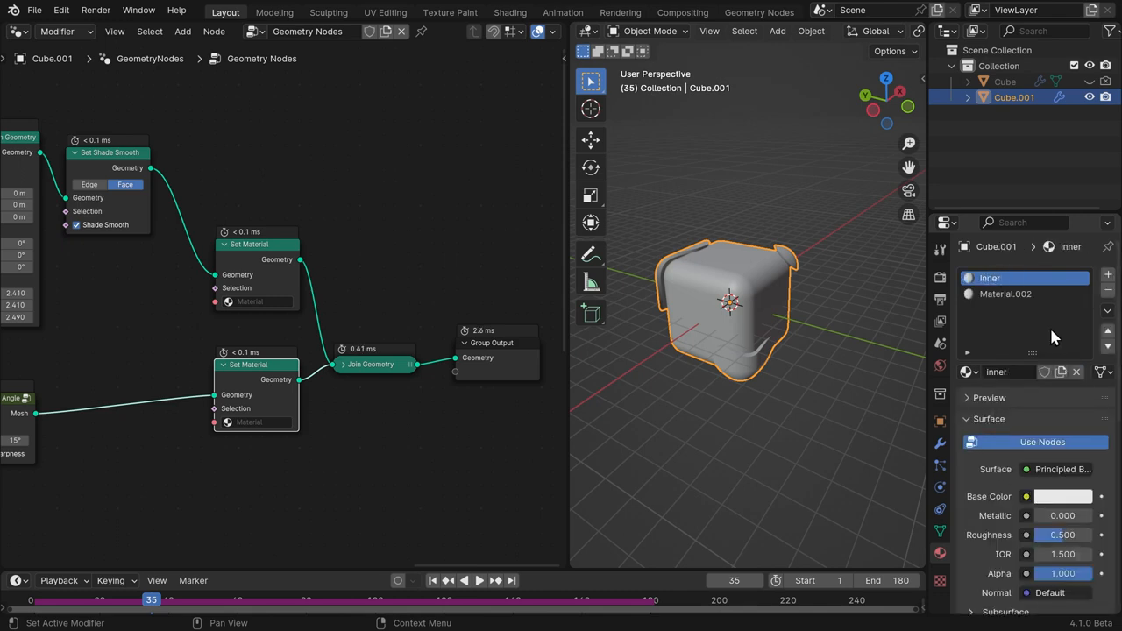
Name the second material "outer", and assign inner to the Set Shade Smooth branch's Set Material node and outer to the Smooth by Angle branch's.
{"action": "left_click", "coordinate": [1022, 294]}
{"action": "double_click", "coordinate": [1022, 294]}
{"action": "type", "text": "outer"}
{"action": "key", "text": "Return"}
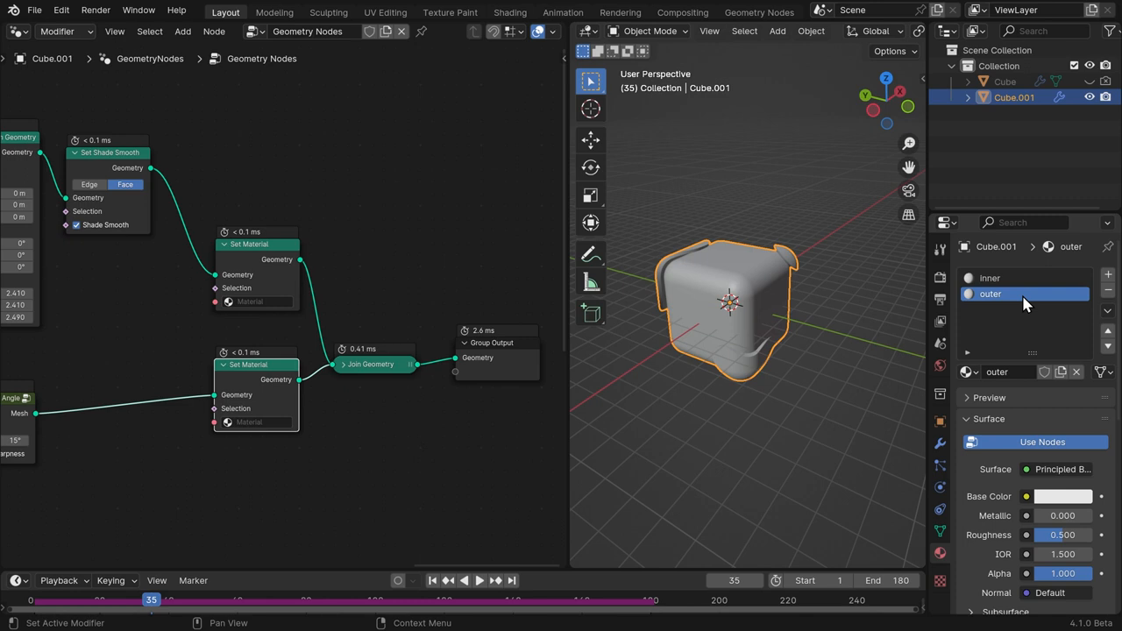
{"action": "left_click", "coordinate": [250, 423]}
{"action": "left_click", "coordinate": [254, 465]}
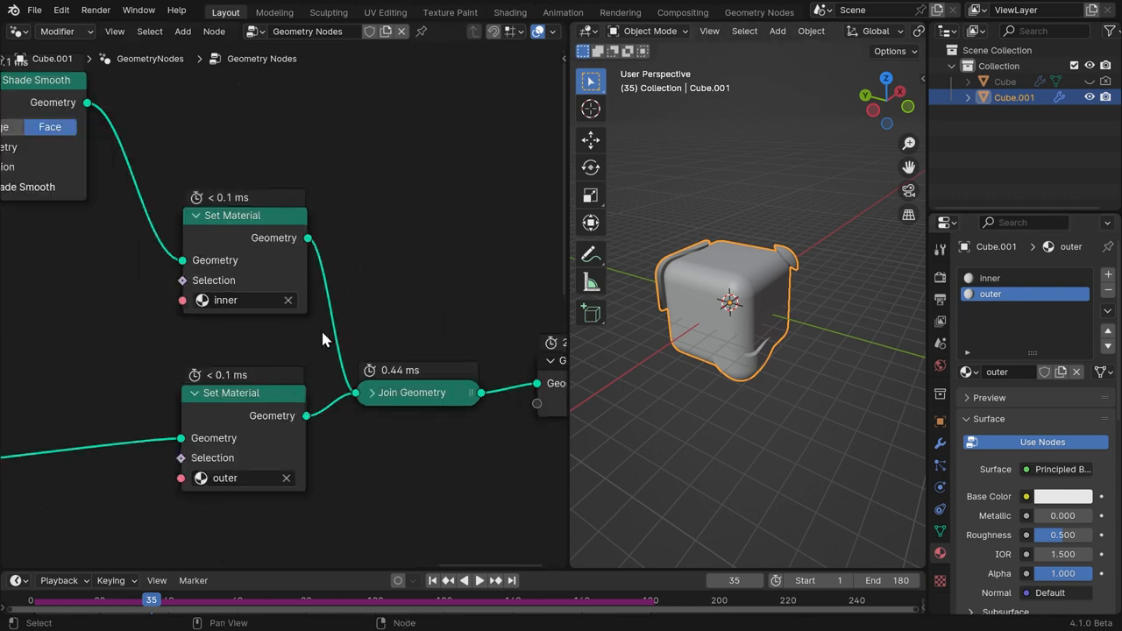
Change the node editor to the Shader Editor, deselect the cube, and set the viewport shading to Material Preview.
{"action": "left_click", "coordinate": [19, 30]}
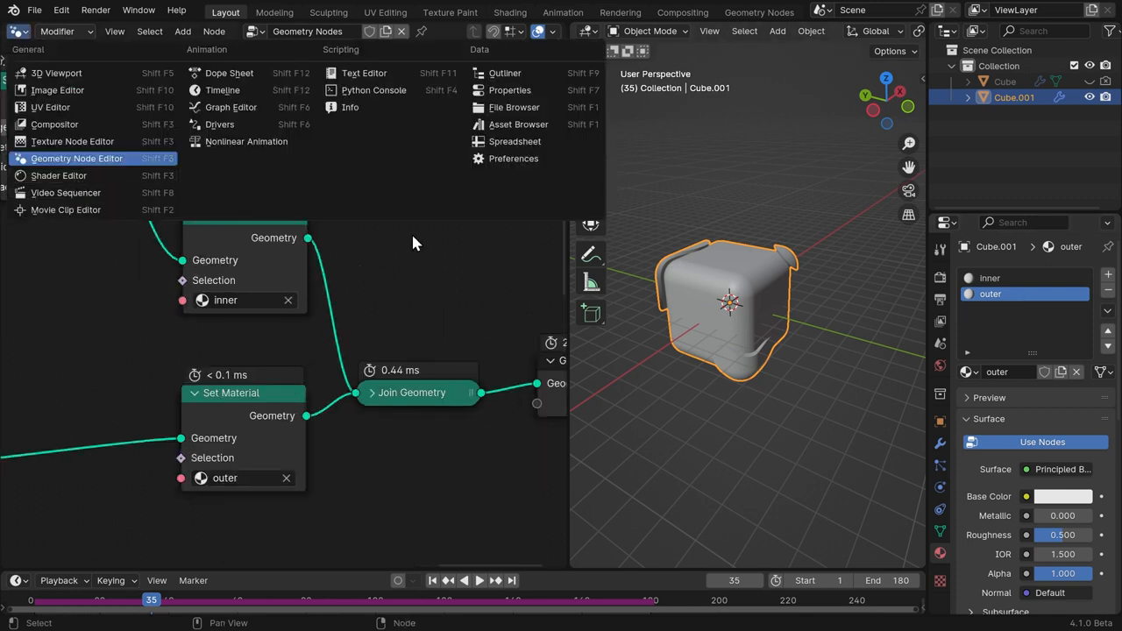
{"action": "left_click", "coordinate": [58, 176]}
{"action": "left_click", "coordinate": [769, 185]}
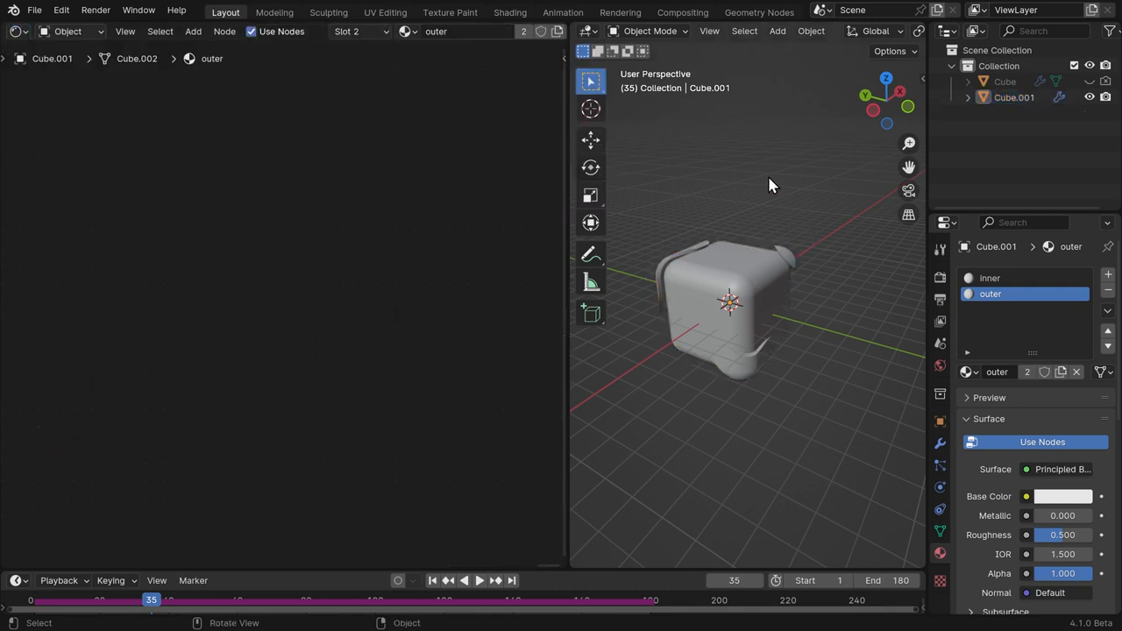
{"action": "key", "text": "z"}
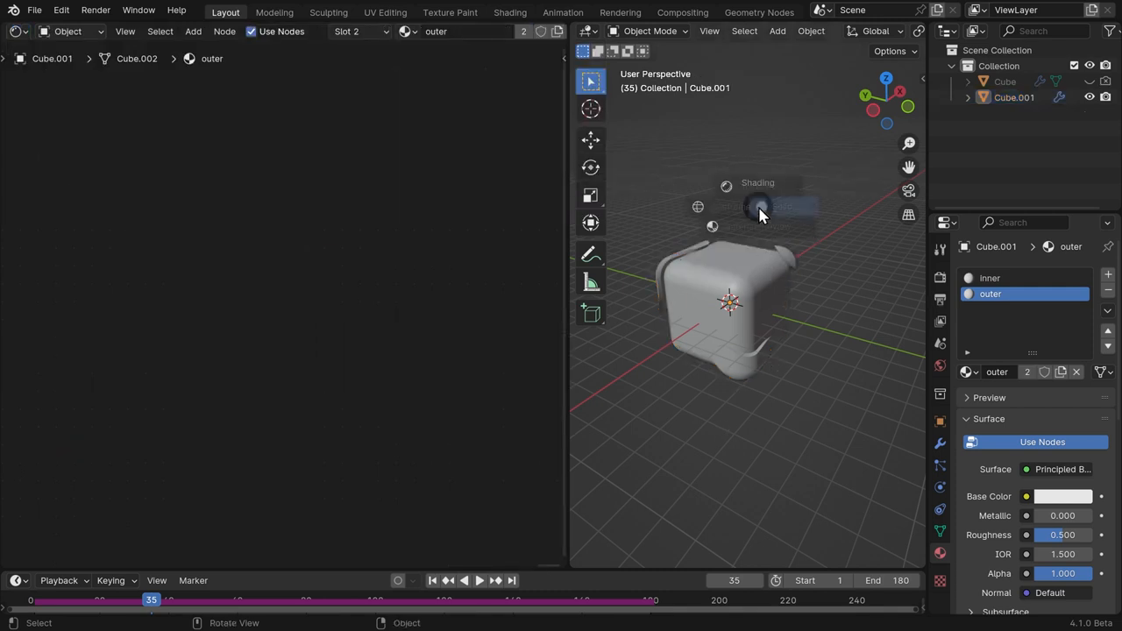
{"action": "key", "text": "z"}
{"action": "left_click", "coordinate": [750, 357]}
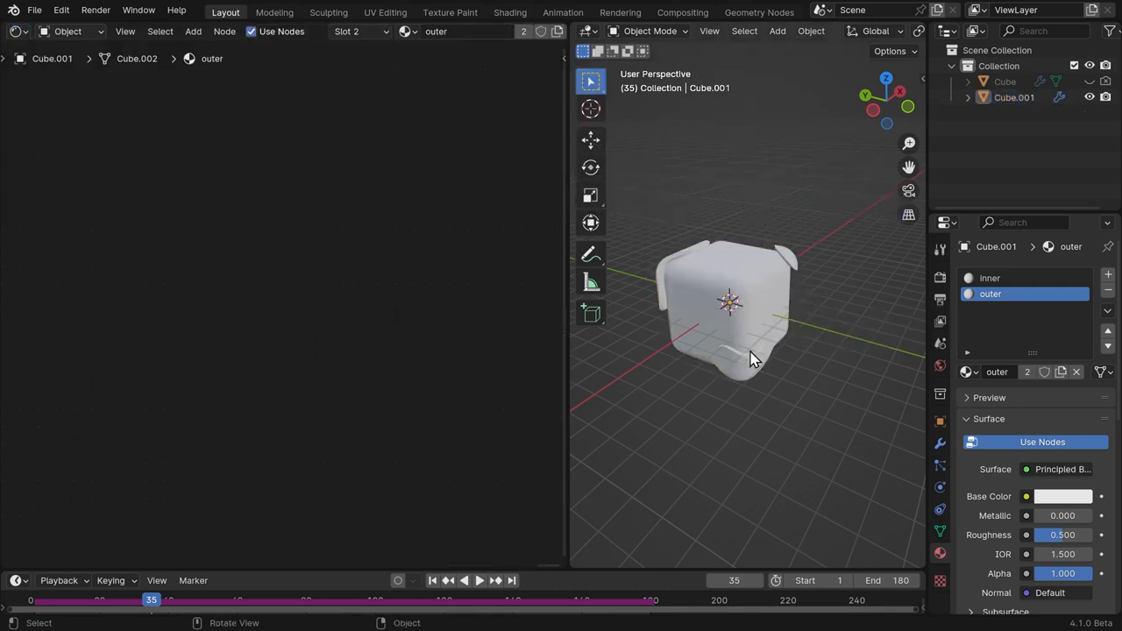
{"action": "scroll", "coordinate": [749, 234], "scroll_direction": "up", "scroll_amount": 4}
{"action": "scroll", "coordinate": [756, 252], "scroll_direction": "down", "scroll_amount": 3}
Try Material and inner in the second material slot, frame the shader nodes, and move inner's Material Output away from its Principled BSDF.
{"action": "left_click", "coordinate": [408, 32]}
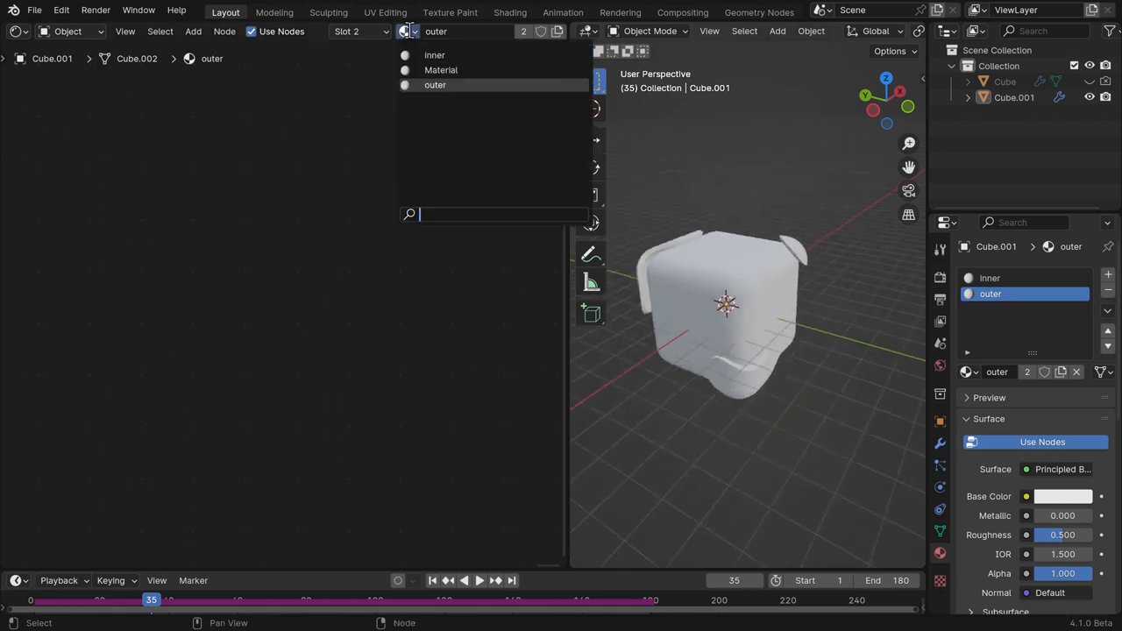
{"action": "left_click", "coordinate": [432, 69]}
{"action": "key", "text": "Home"}
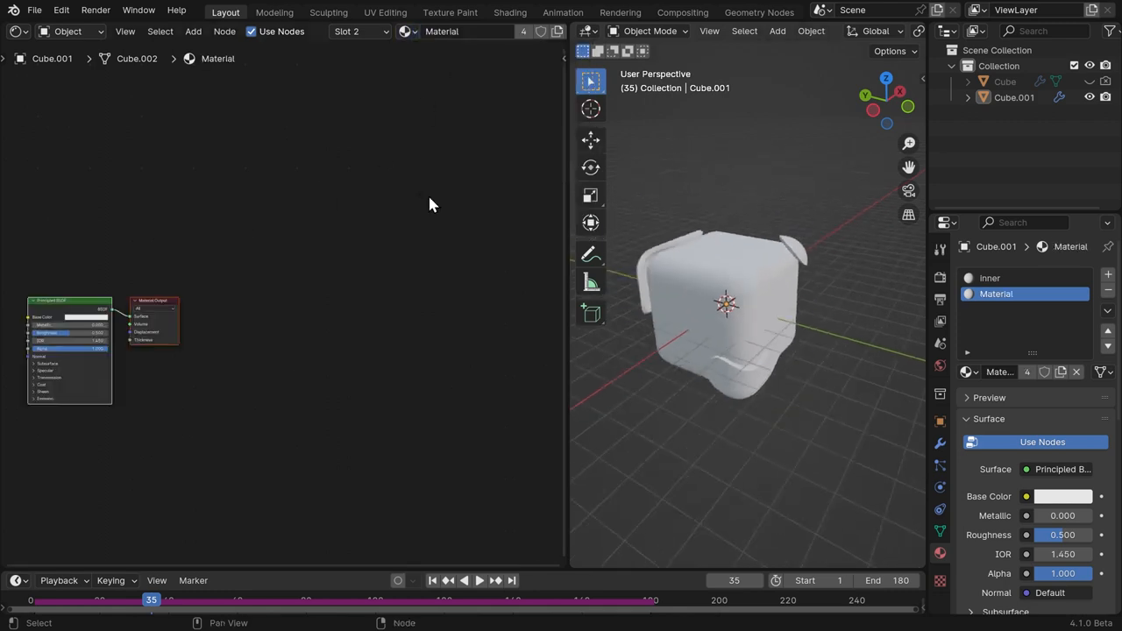
{"action": "left_click", "coordinate": [407, 31]}
{"action": "left_click", "coordinate": [425, 53]}
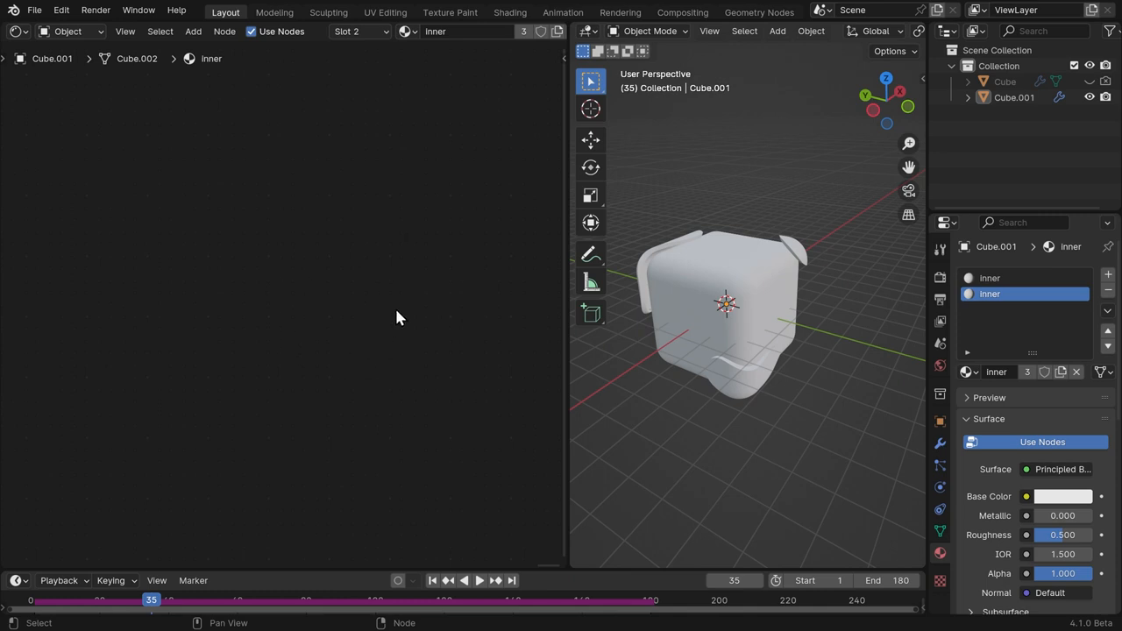
{"action": "key", "text": "grave"}
{"action": "left_click", "coordinate": [278, 334]}
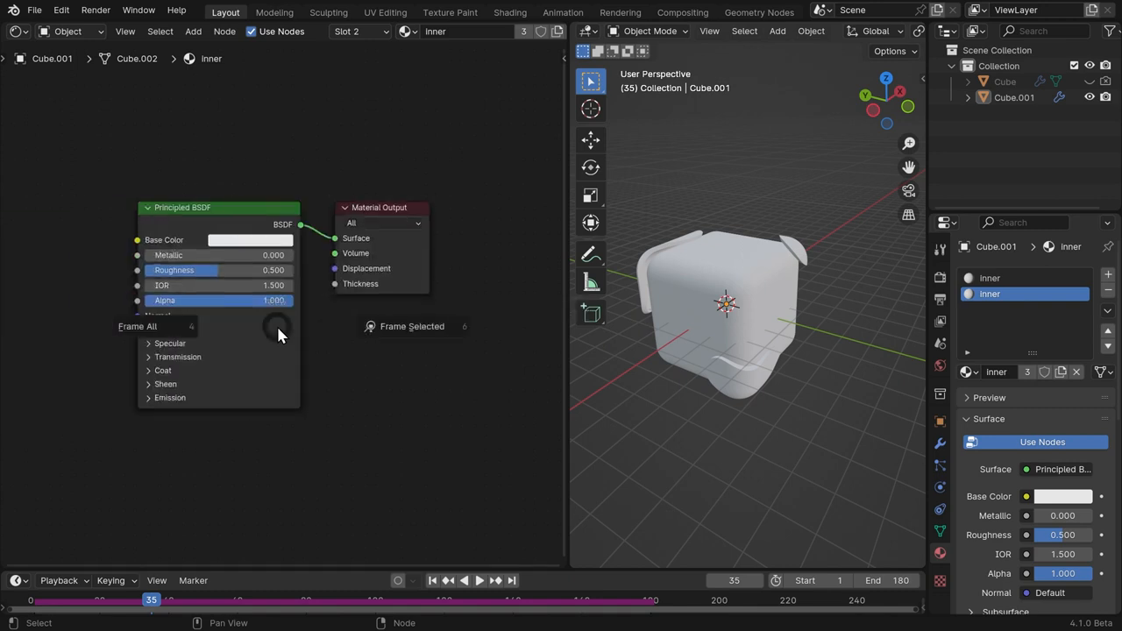
{"action": "key", "text": "grave"}
{"action": "left_click", "coordinate": [262, 317]}
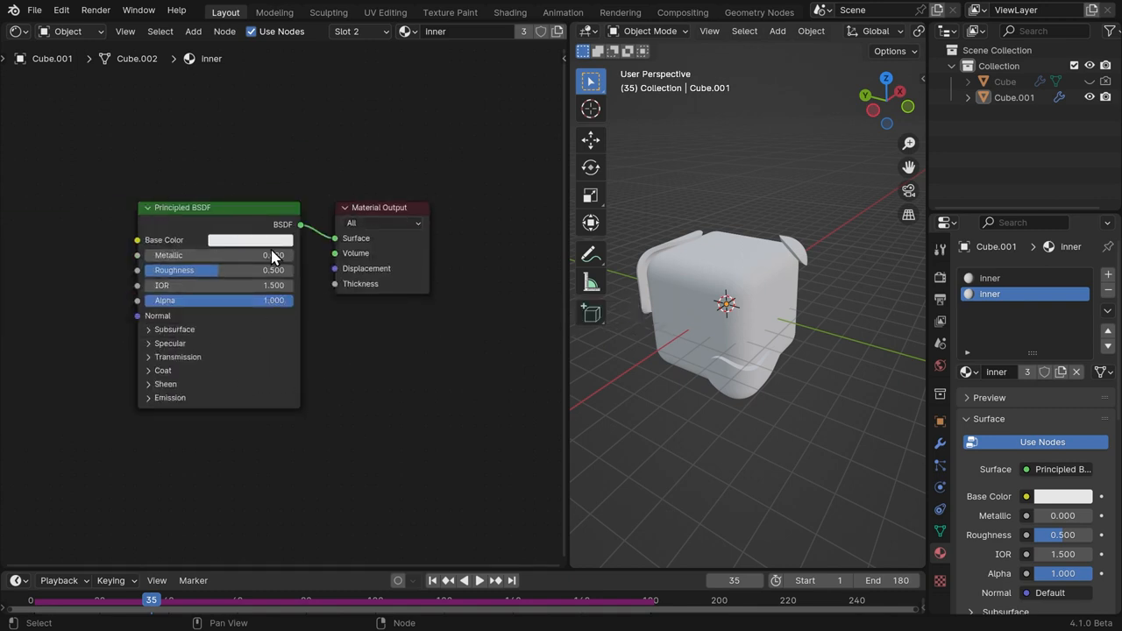
{"action": "left_click_drag", "start_coordinate": [381, 212], "coordinate": [435, 211]}
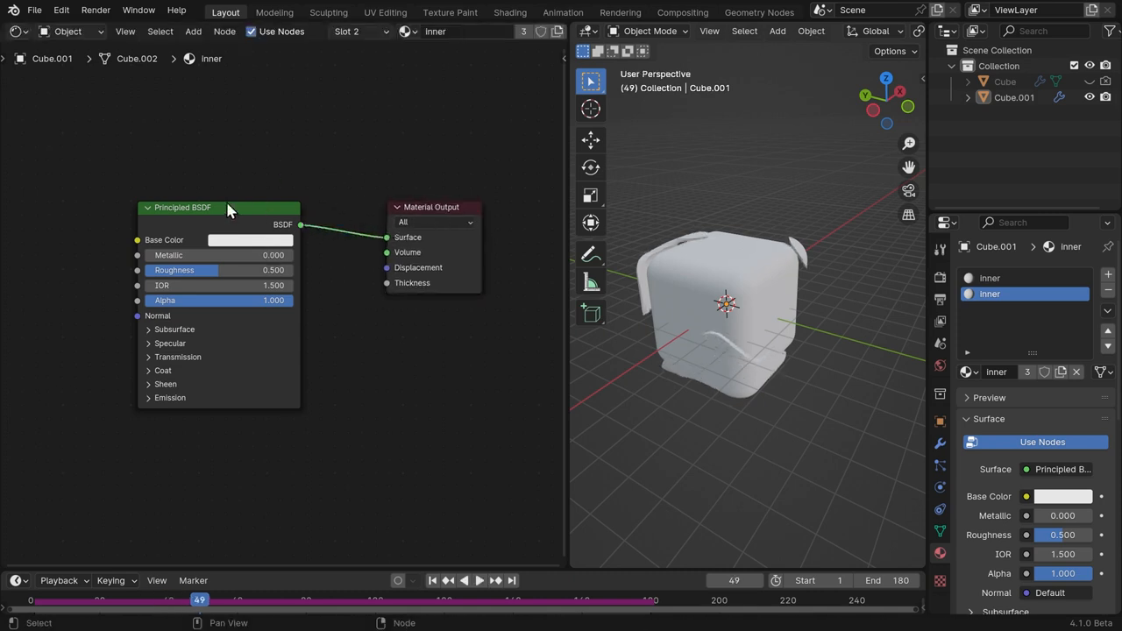
{"action": "middle_click_drag", "start_coordinate": [231, 204], "coordinate": [261, 212]}
Put outer back in the second material slot and set its Principled BSDF base color to black.
{"action": "left_click", "coordinate": [408, 32]}
{"action": "left_click", "coordinate": [439, 87]}
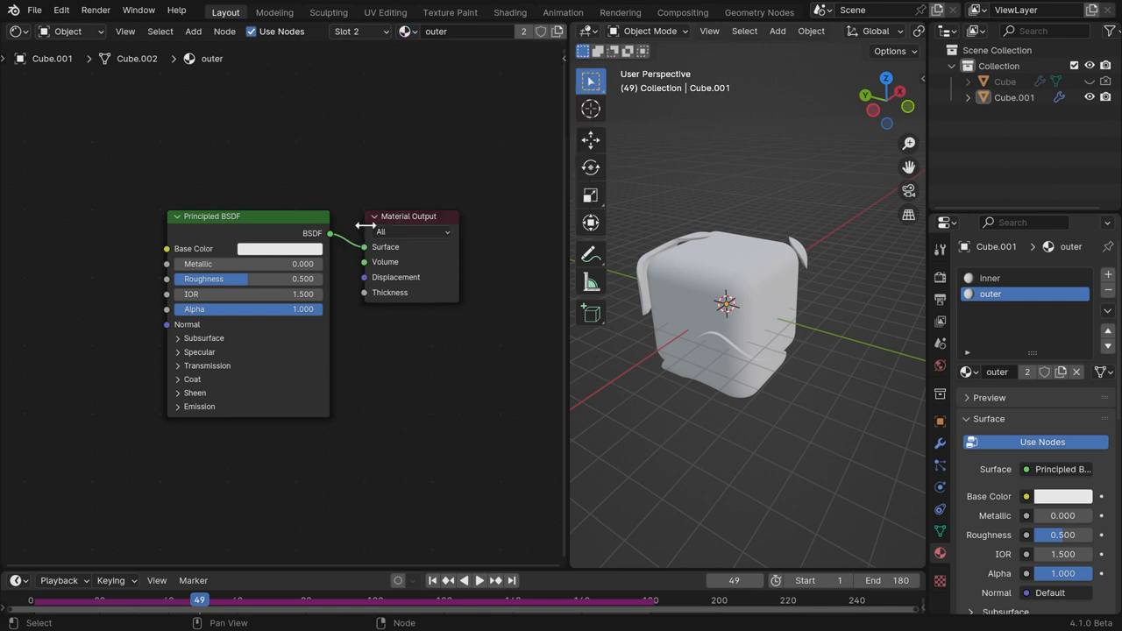
{"action": "left_click_drag", "start_coordinate": [381, 212], "coordinate": [391, 212]}
{"action": "left_click", "coordinate": [293, 248]}
{"action": "left_click_drag", "start_coordinate": [373, 47], "coordinate": [374, 153]}
{"action": "left_click", "coordinate": [437, 179]}
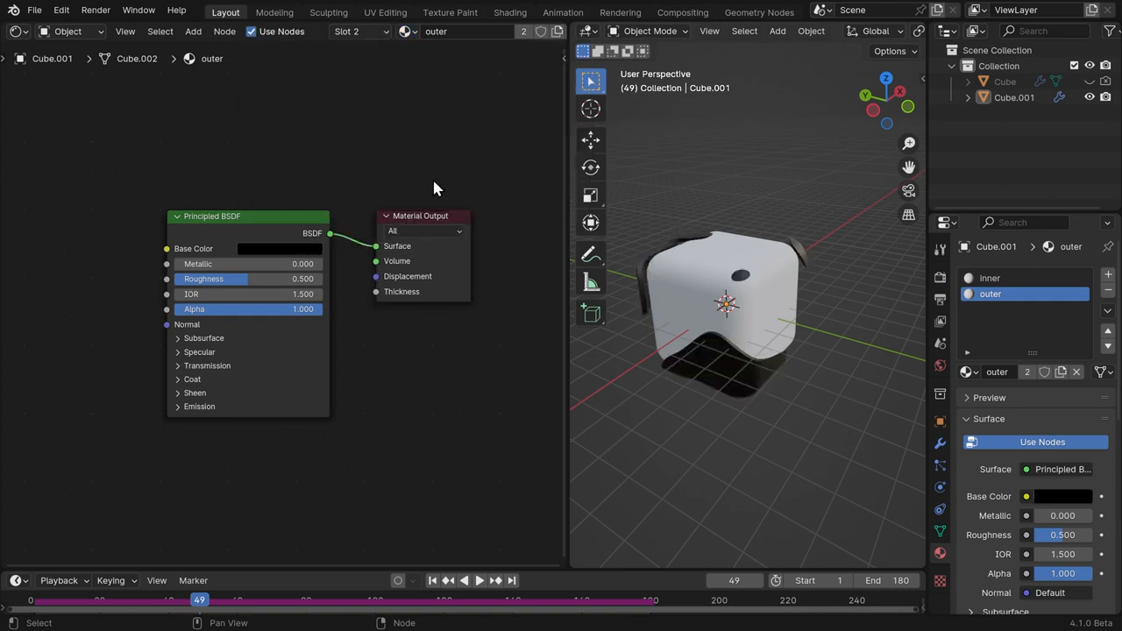
{"action": "middle_click_drag", "start_coordinate": [757, 208], "coordinate": [784, 238]}
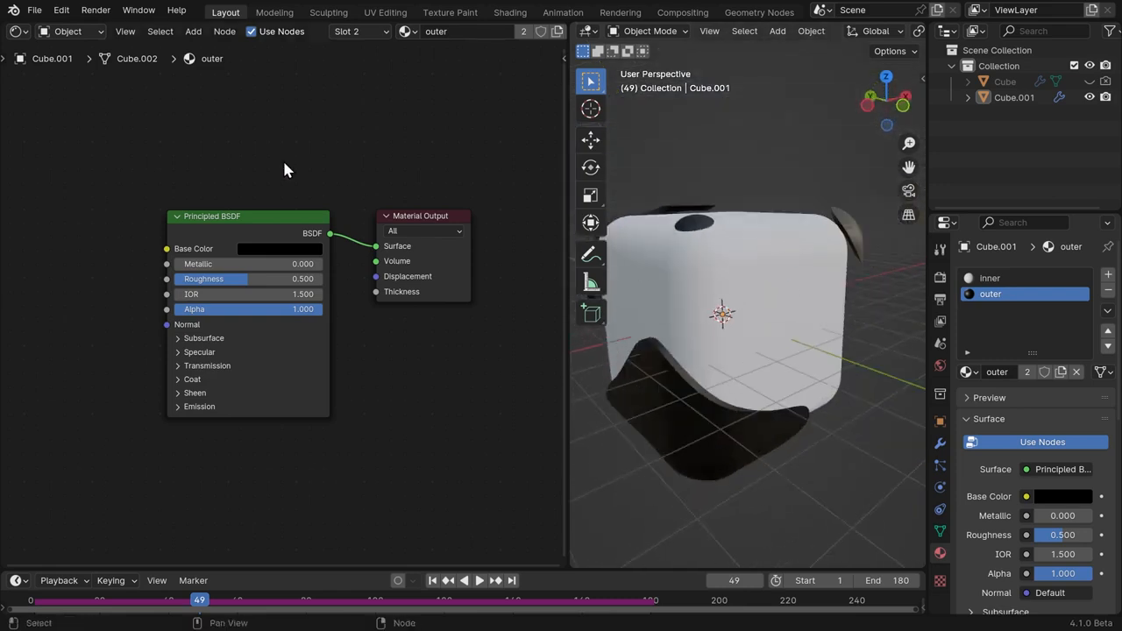
Return to the Geometry Node Editor and set the inner cube's Transform Geometry scale to 2.55 on all three axes.
{"action": "left_click", "coordinate": [19, 32]}
{"action": "left_click", "coordinate": [75, 155]}
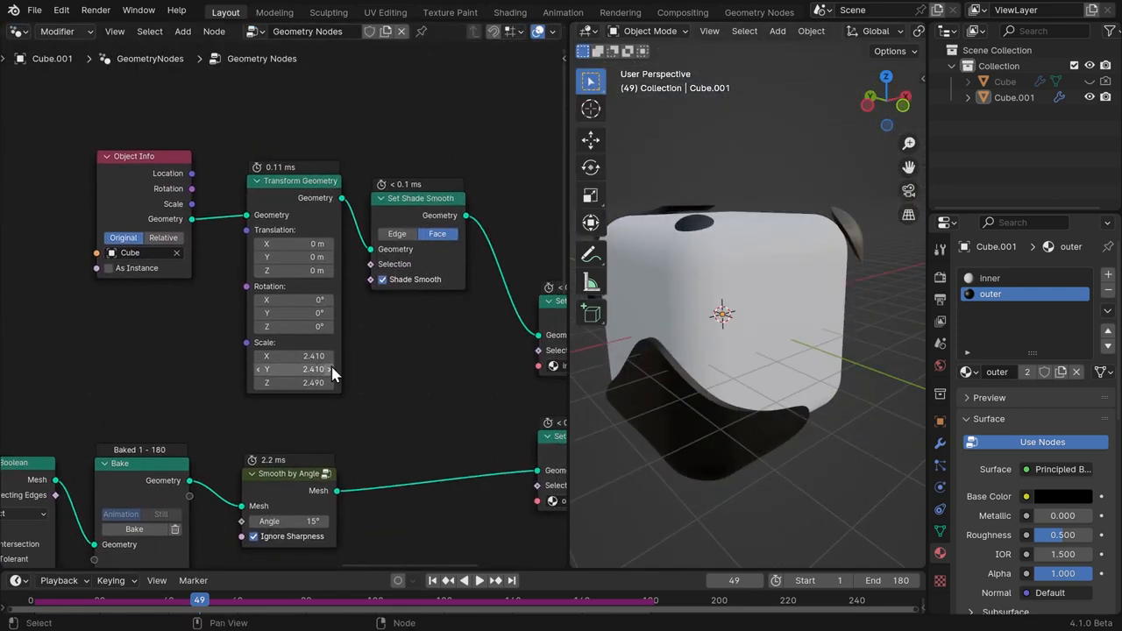
{"action": "double_click", "coordinate": [304, 351]}
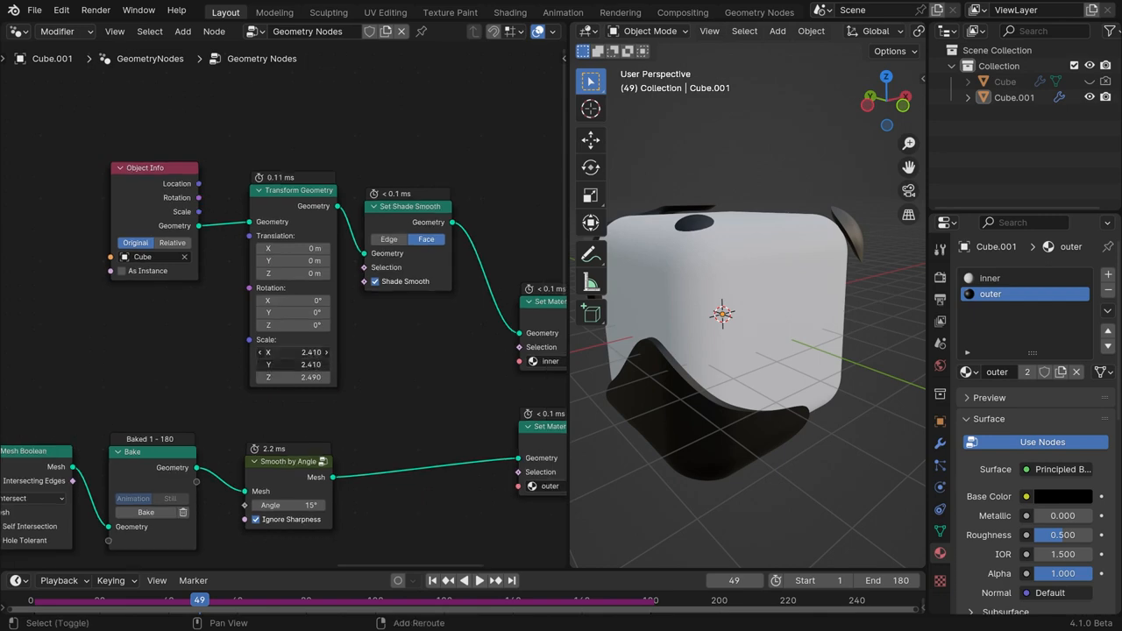
{"action": "type", "text": "2.55"}
{"action": "key", "text": "Return"}
{"action": "middle_click_drag", "start_coordinate": [759, 237], "coordinate": [787, 267]}
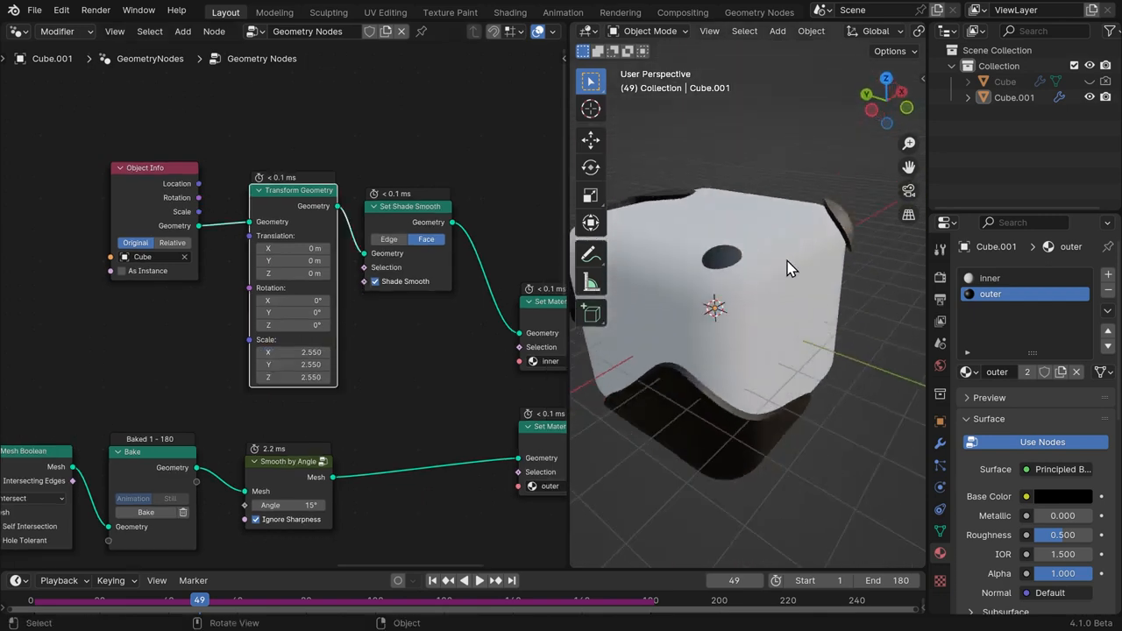
Switch the node editor to the Shader Editor and put the inner material in Cube.001's second material slot.
{"action": "left_click", "coordinate": [20, 32]}
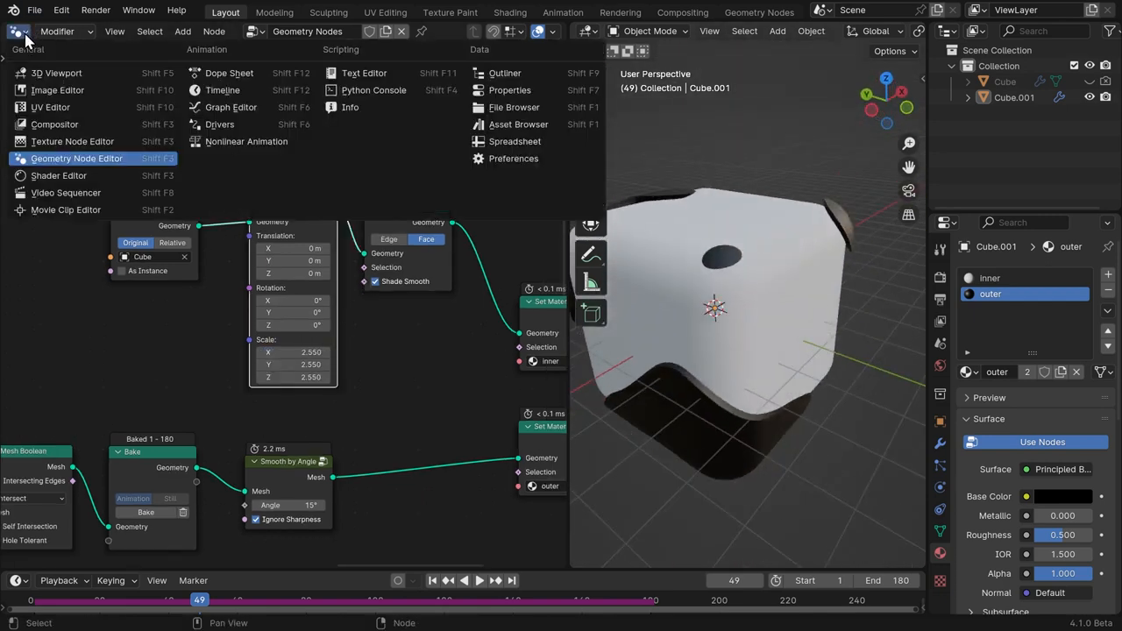
{"action": "left_click", "coordinate": [86, 176]}
{"action": "key", "text": "Home"}
{"action": "left_click", "coordinate": [405, 30]}
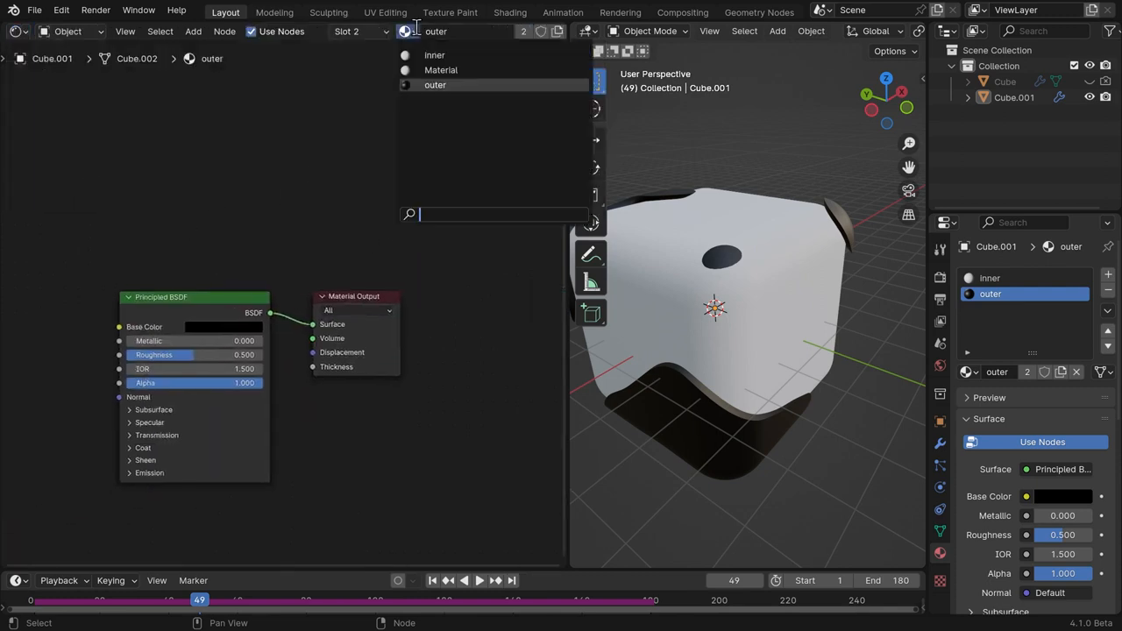
{"action": "left_click", "coordinate": [438, 54]}
{"action": "middle_click_drag", "start_coordinate": [299, 237], "coordinate": [358, 165]}
{"action": "middle_click_drag", "start_coordinate": [737, 229], "coordinate": [663, 222]}
{"action": "scroll", "coordinate": [267, 281], "scroll_direction": "up", "scroll_amount": 1}
{"action": "key", "text": "shift+a"}
{"action": "left_click", "coordinate": [277, 146]}
{"action": "left_click", "coordinate": [49, 215]}
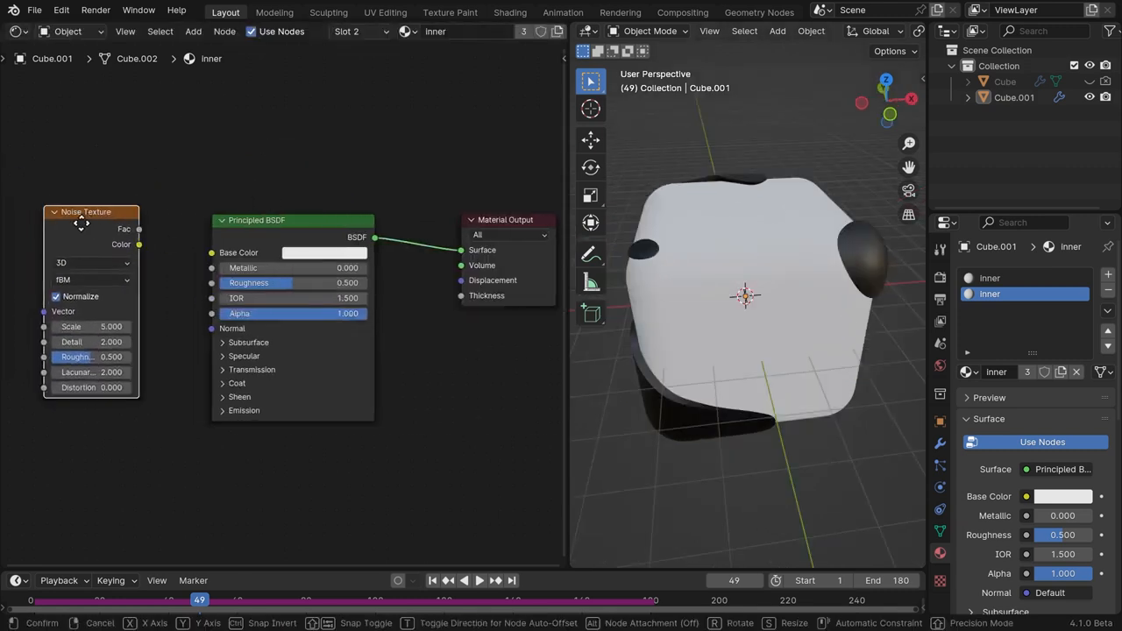
{"action": "left_click_drag", "start_coordinate": [88, 213], "coordinate": [89, 203]}
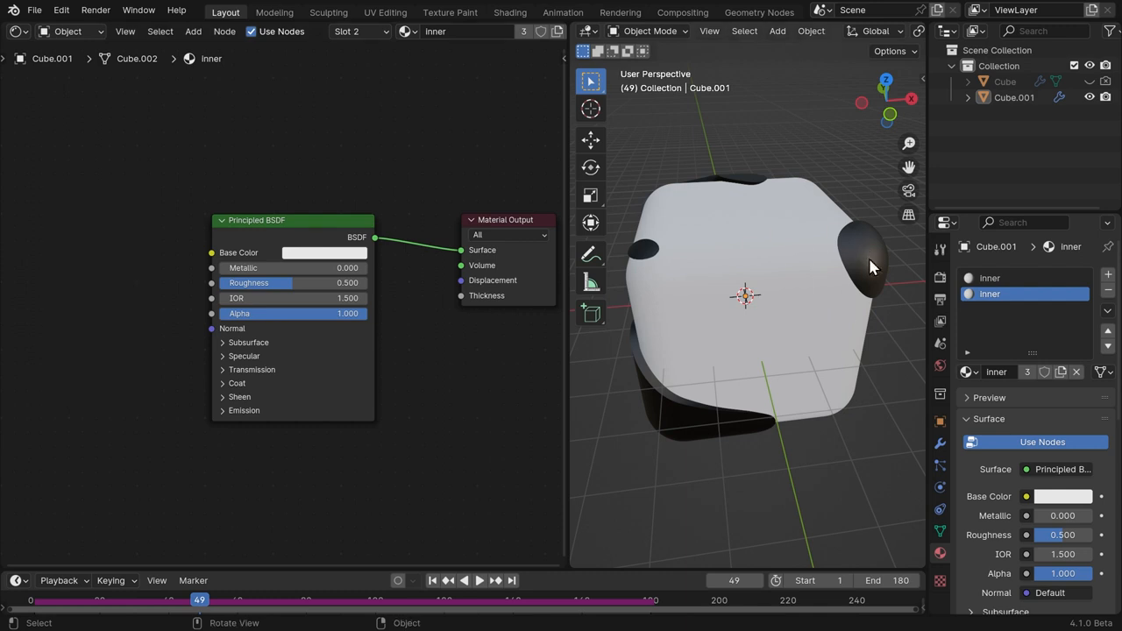
Select Cube.001 and, in the Geometry Node Editor, copy the looping noise nodes from Scene Time through the Color Ramp.
{"action": "left_click", "coordinate": [870, 267]}
{"action": "left_click", "coordinate": [18, 31]}
{"action": "left_click", "coordinate": [77, 161]}
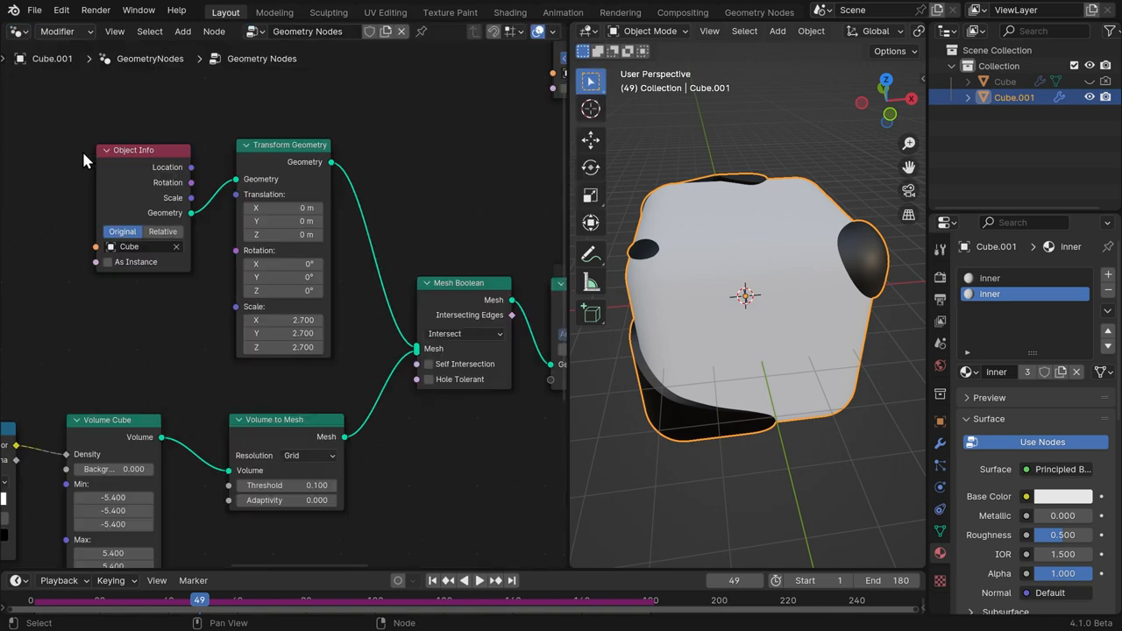
{"action": "scroll", "coordinate": [44, 159], "scroll_direction": "down", "scroll_amount": 5}
{"action": "middle_click_drag", "start_coordinate": [68, 168], "coordinate": [232, 44]}
{"action": "middle_click_drag", "start_coordinate": [162, 140], "coordinate": [469, 61]}
{"action": "scroll", "coordinate": [443, 320], "scroll_direction": "down", "scroll_amount": 2}
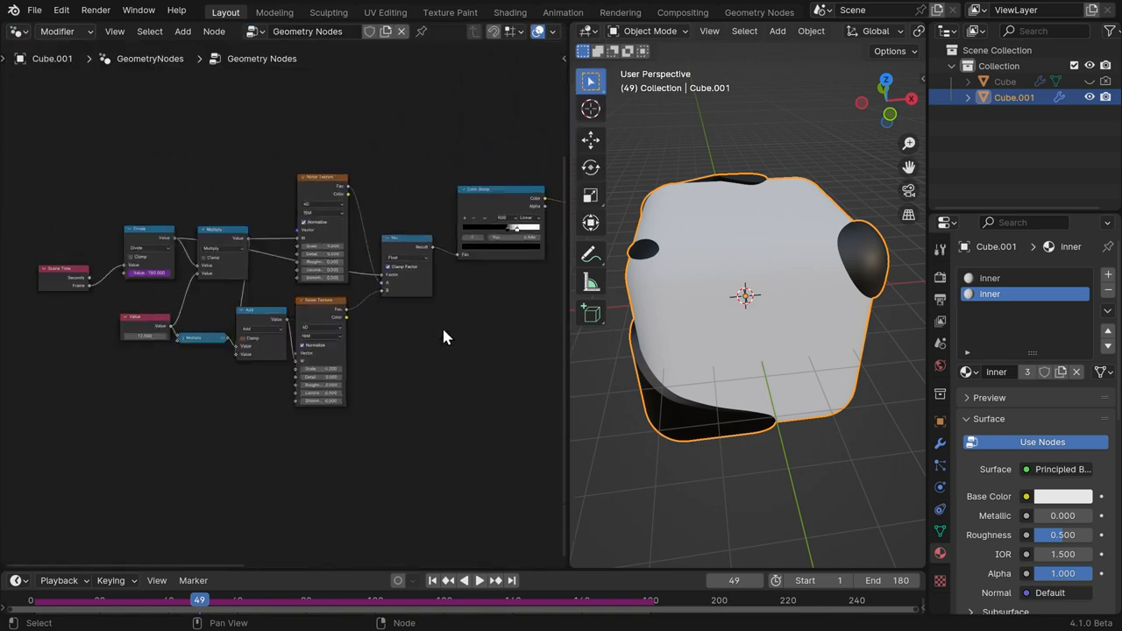
{"action": "left_click_drag", "start_coordinate": [481, 446], "coordinate": [35, 123]}
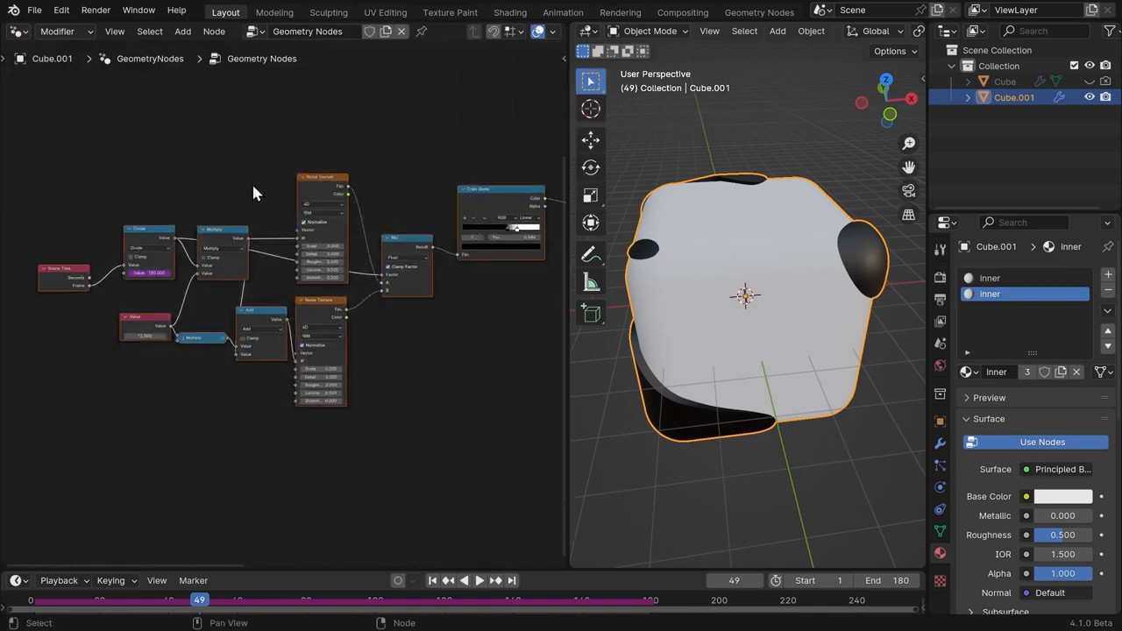
Return to the Shader Editor and paste the copied noise nodes into the inner material, ahead of the Principled BSDF.
{"action": "left_click", "coordinate": [17, 34]}
{"action": "left_click", "coordinate": [53, 172]}
{"action": "key", "text": "Home"}
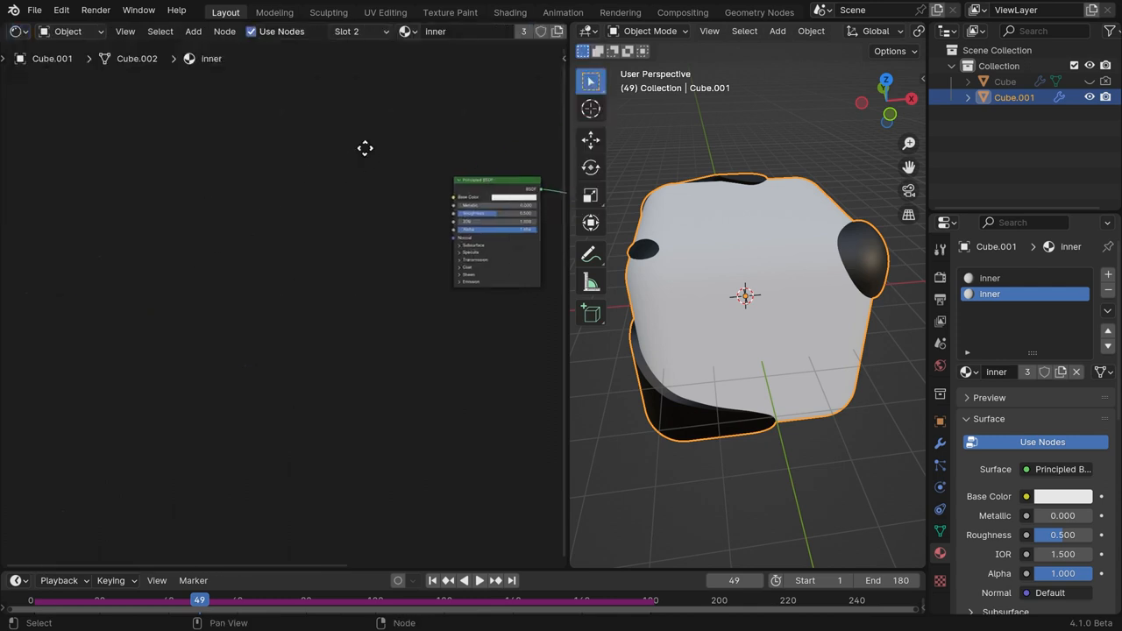
{"action": "scroll", "coordinate": [366, 152], "scroll_direction": "down", "scroll_amount": 1}
{"action": "middle_click_drag", "start_coordinate": [367, 152], "coordinate": [269, 181]}
{"action": "key", "text": "ctrl+v"}
{"action": "left_click_drag", "start_coordinate": [378, 141], "coordinate": [280, 208]}
{"action": "middle_click_drag", "start_coordinate": [287, 203], "coordinate": [426, 221]}
{"action": "left_click", "coordinate": [373, 175]}
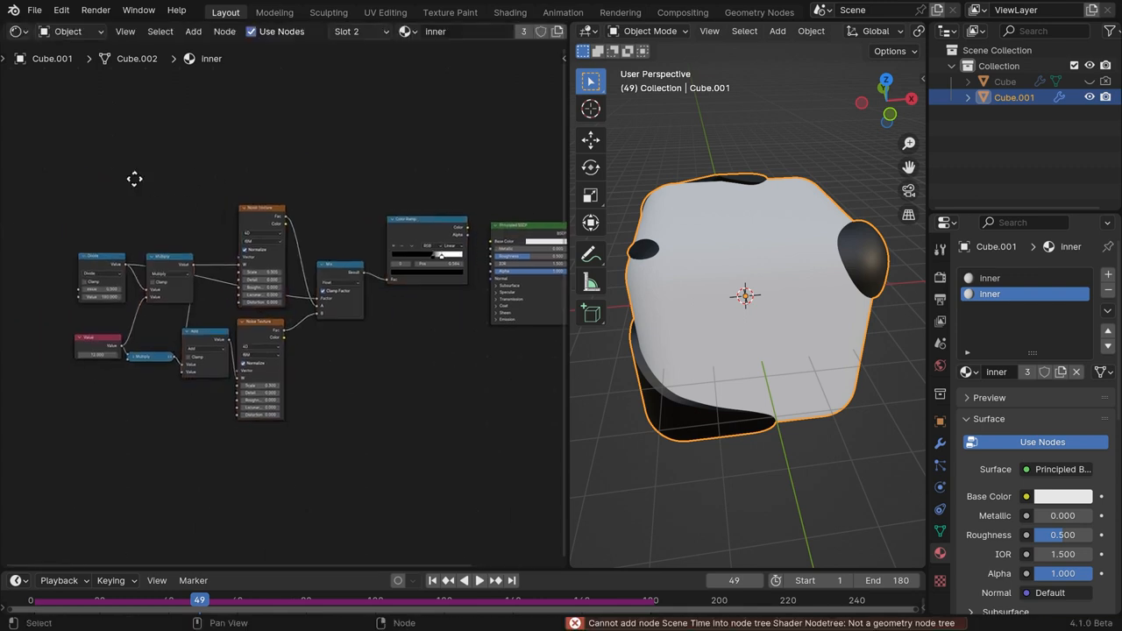
{"action": "middle_click_drag", "start_coordinate": [133, 179], "coordinate": [212, 183]}
{"action": "scroll", "coordinate": [285, 298], "scroll_direction": "up", "scroll_amount": 5}
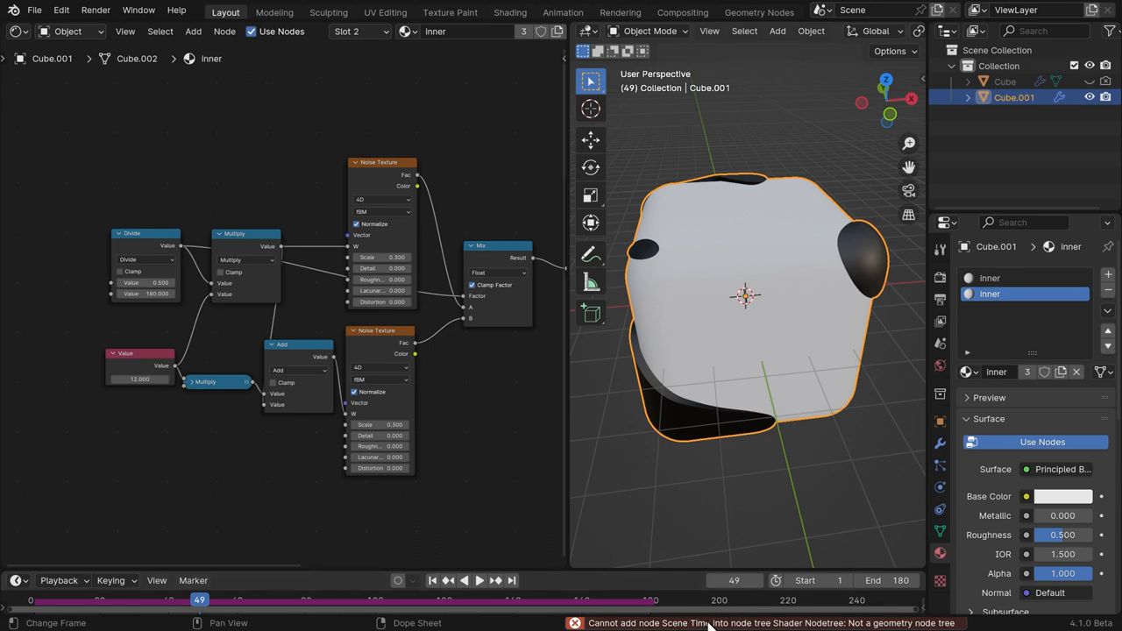
Add a Value node in front of the Divide node in the inner material.
{"action": "middle_click_drag", "start_coordinate": [219, 185], "coordinate": [275, 188]}
{"action": "key", "text": "shift+a"}
{"action": "key", "text": "shift+a"}
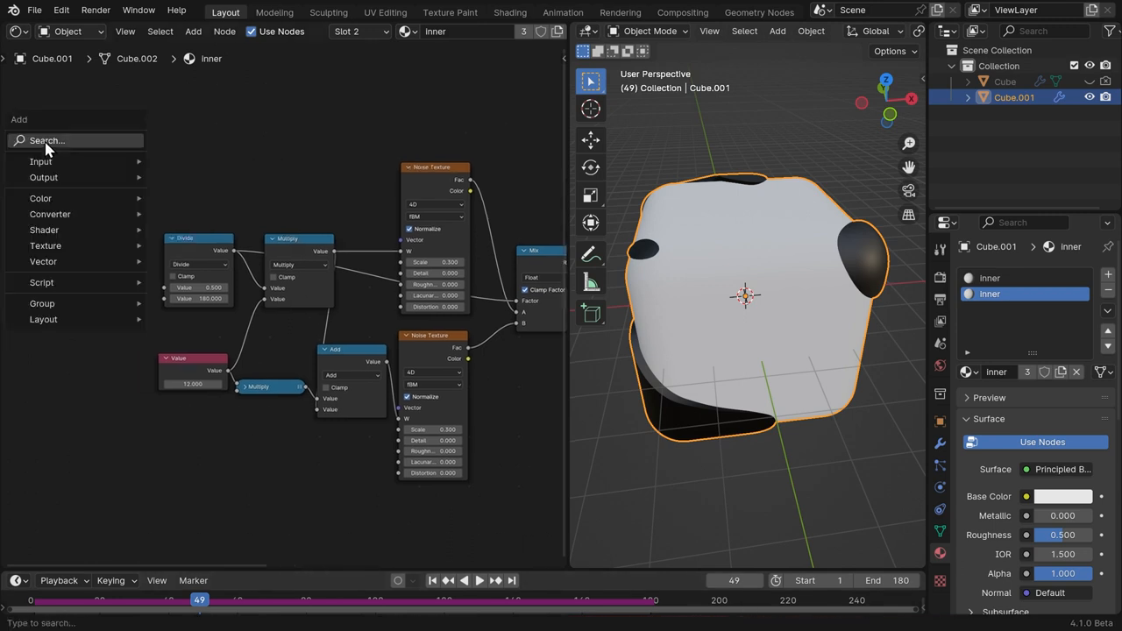
{"action": "left_click", "coordinate": [67, 143]}
{"action": "type", "text": "val"}
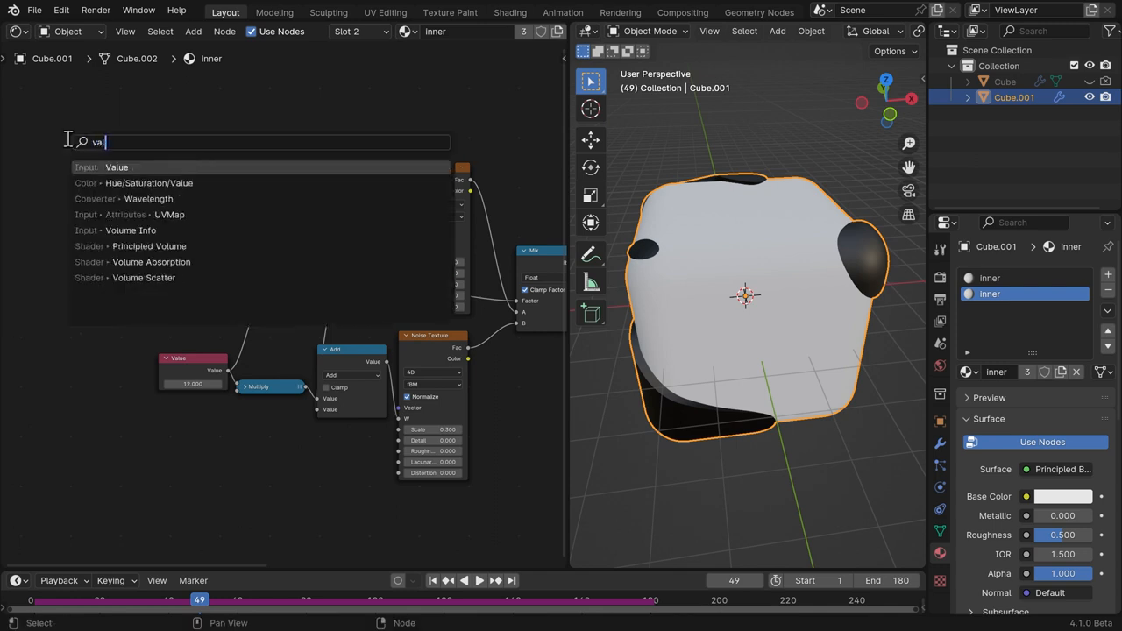
{"action": "key", "text": "Return"}
{"action": "left_click", "coordinate": [61, 236]}
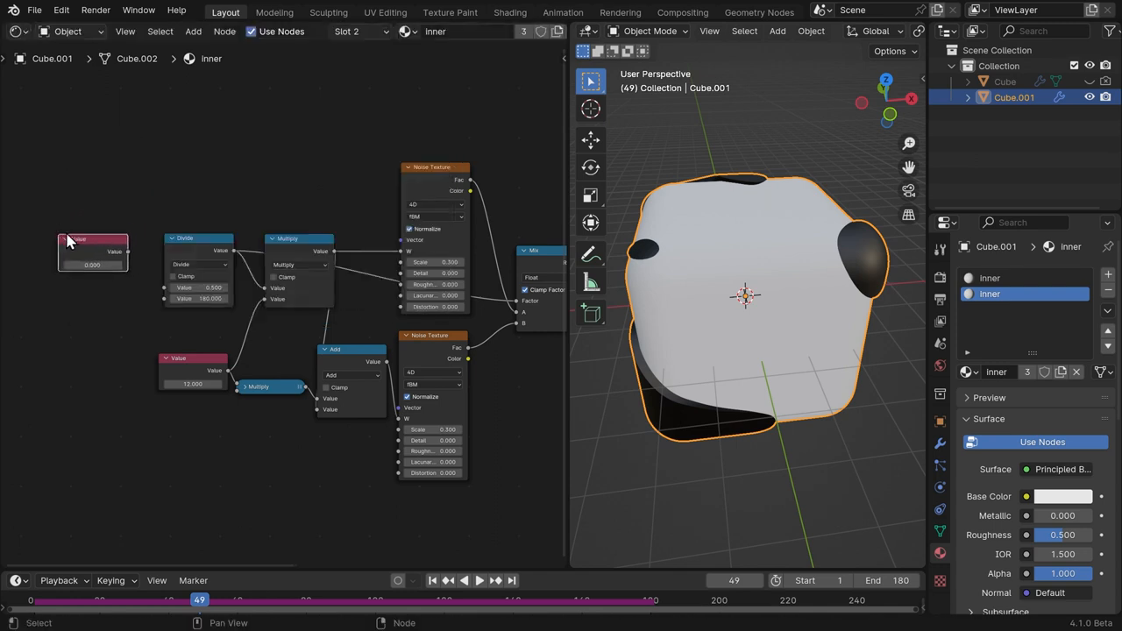
{"action": "scroll", "coordinate": [152, 219], "scroll_direction": "up", "scroll_amount": 2}
{"action": "middle_click_drag", "start_coordinate": [152, 219], "coordinate": [331, 238]}
{"action": "left_click_drag", "start_coordinate": [173, 212], "coordinate": [135, 215]}
Try to drive the new Value node with the timeline's current frame copied as a driver, and delete the node.
{"action": "right_click", "coordinate": [727, 580]}
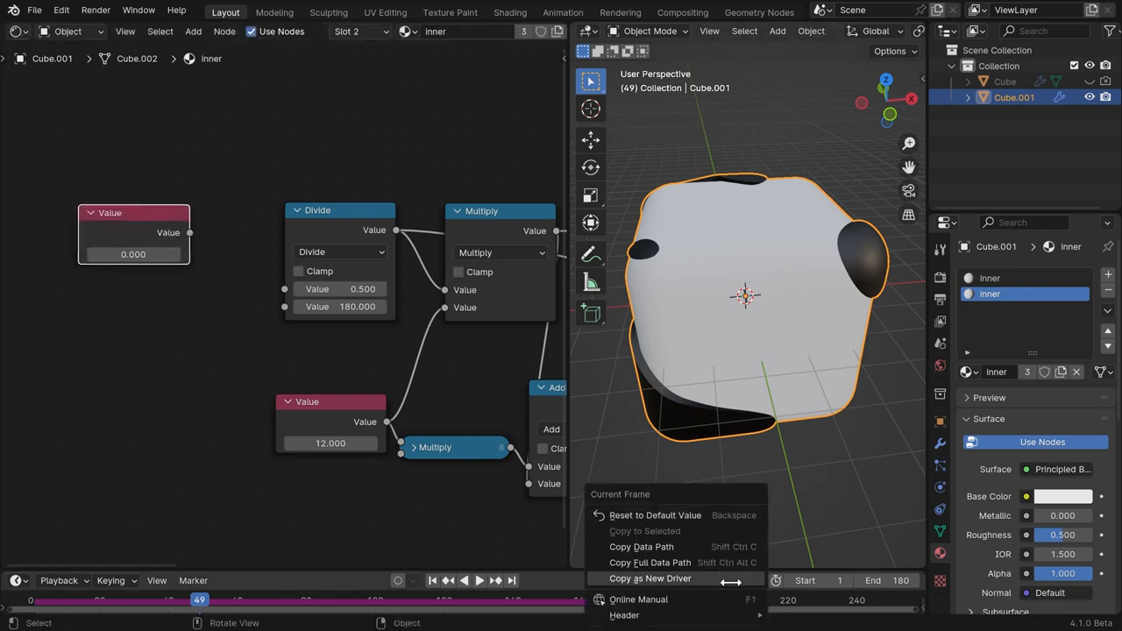
{"action": "left_click", "coordinate": [730, 578]}
{"action": "right_click", "coordinate": [131, 254]}
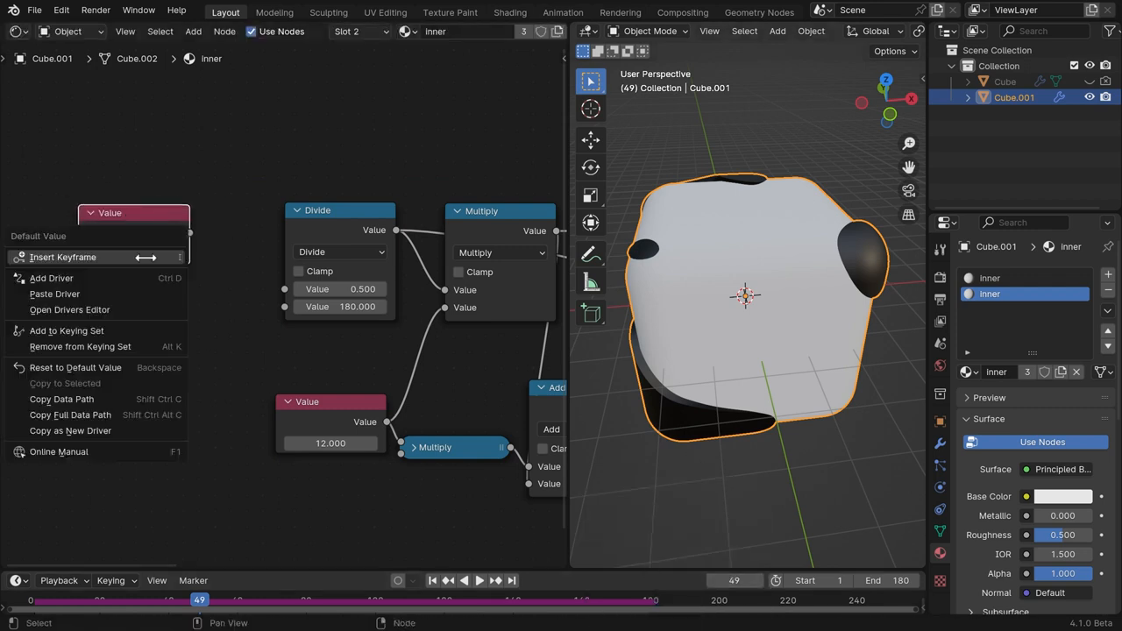
{"action": "left_click", "coordinate": [87, 297]}
{"action": "key", "text": "x"}
Try to drive another new Value node with a typed frame expression, and delete that node.
{"action": "key", "text": "shift+a"}
{"action": "left_click", "coordinate": [144, 179]}
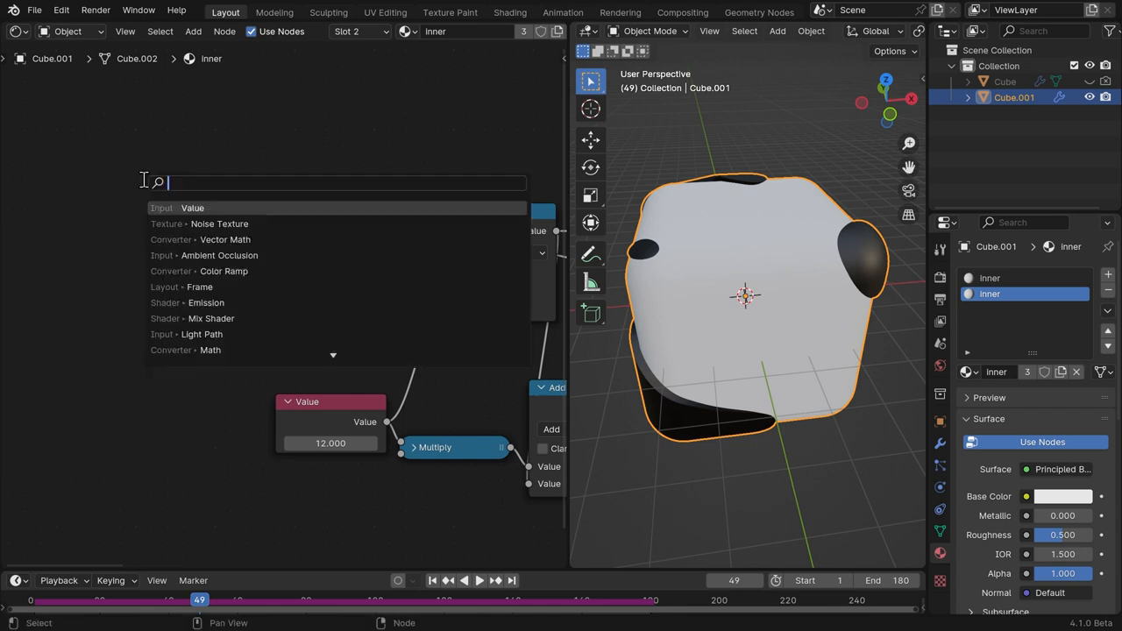
{"action": "key", "text": "Return"}
{"action": "left_click", "coordinate": [167, 260]}
{"action": "double_click", "coordinate": [167, 259]}
{"action": "type", "text": "#fame"}
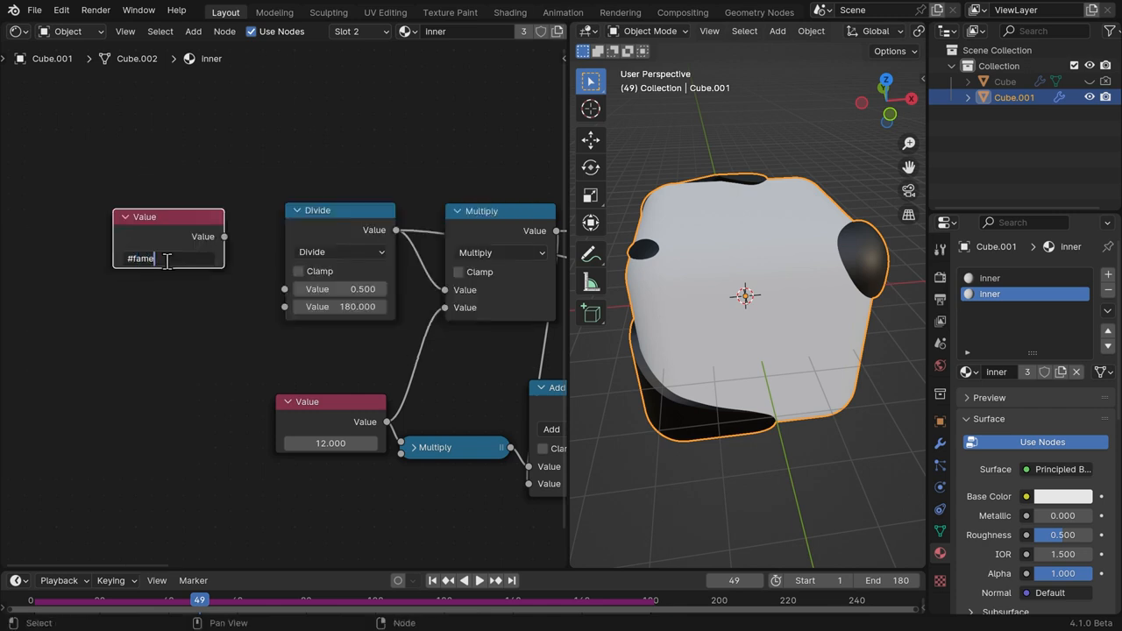
{"action": "key", "text": "Return"}
{"action": "double_click", "coordinate": [176, 259]}
{"action": "type", "text": "#f"}
{"action": "key", "text": "Return"}
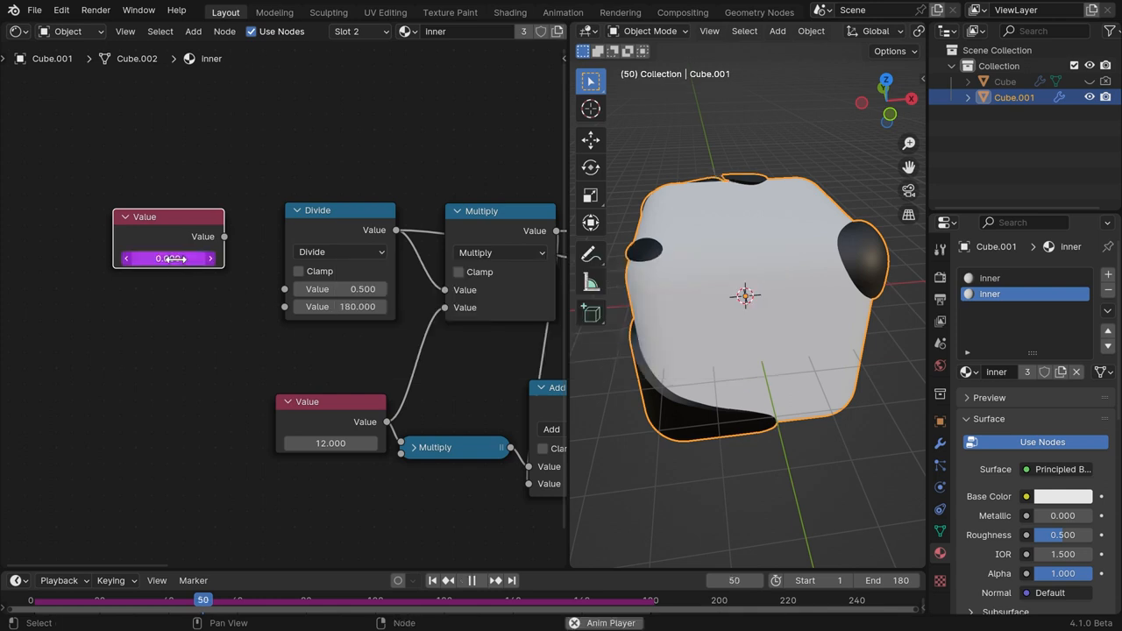
{"action": "key", "text": "x"}
Add a Value node in front of the Divide node and drive its value with #frame.
{"action": "key", "text": "shift+a"}
{"action": "left_click", "coordinate": [155, 216]}
{"action": "type", "text": "va"}
{"action": "key", "text": "Return"}
{"action": "left_click", "coordinate": [158, 241]}
{"action": "left_click", "coordinate": [154, 280]}
{"action": "type", "text": "#frame"}
{"action": "key", "text": "Return"}
Play the animation briefly, and connect the frame-driven Value node to the Divide node's first Value input.
{"action": "key", "text": "space"}
{"action": "key", "text": "space"}
{"action": "left_click_drag", "start_coordinate": [127, 242], "coordinate": [85, 221]}
{"action": "left_click_drag", "start_coordinate": [164, 238], "coordinate": [284, 289]}
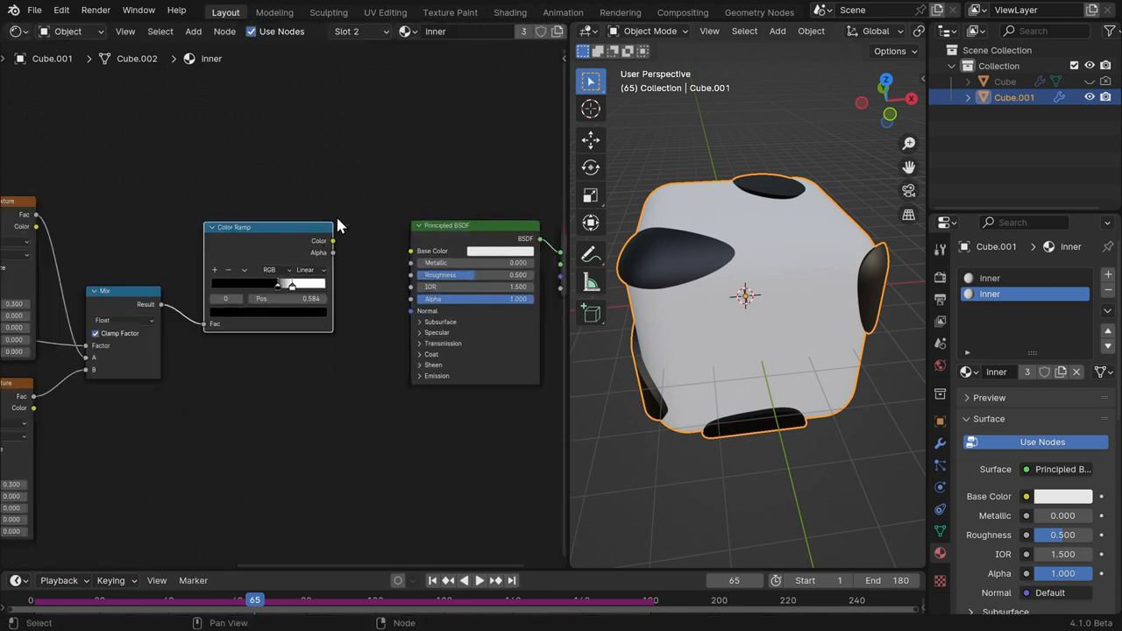
Connect the Color Ramp's Color output to the Principled BSDF's Base Color and set the ramp's interpolation to Constant.
{"action": "scroll", "coordinate": [289, 228], "scroll_direction": "up", "scroll_amount": 2}
{"action": "left_click_drag", "start_coordinate": [252, 242], "coordinate": [354, 257]}
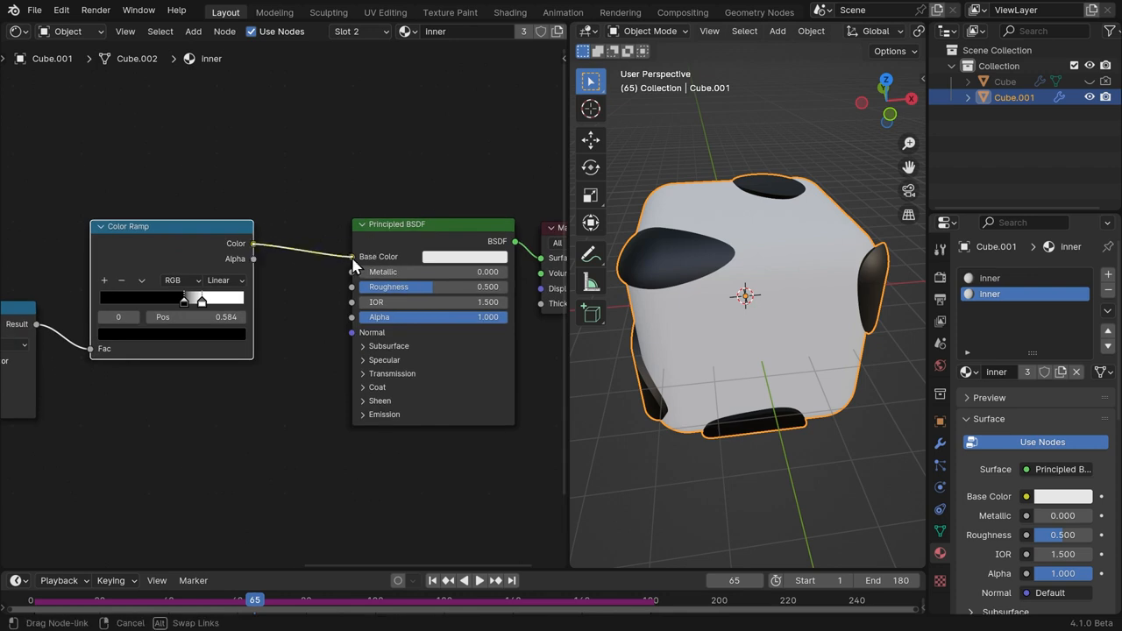
{"action": "scroll", "coordinate": [210, 307], "scroll_direction": "up", "scroll_amount": 2}
{"action": "left_click", "coordinate": [253, 260]}
{"action": "left_click", "coordinate": [201, 426]}
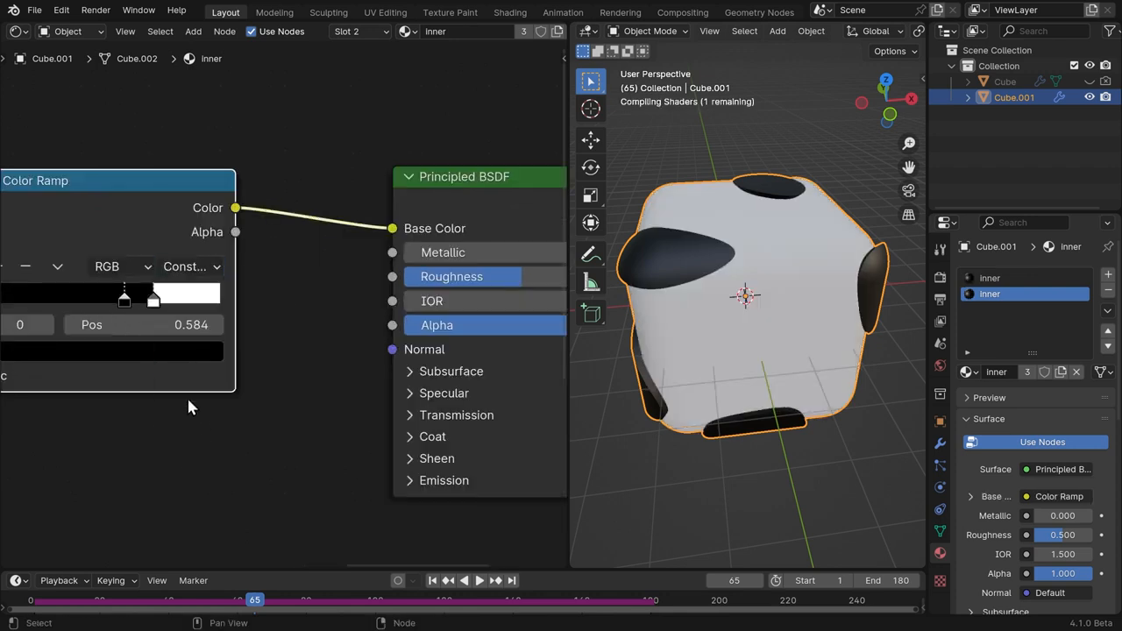
{"action": "middle_click_drag", "start_coordinate": [192, 362], "coordinate": [285, 340]}
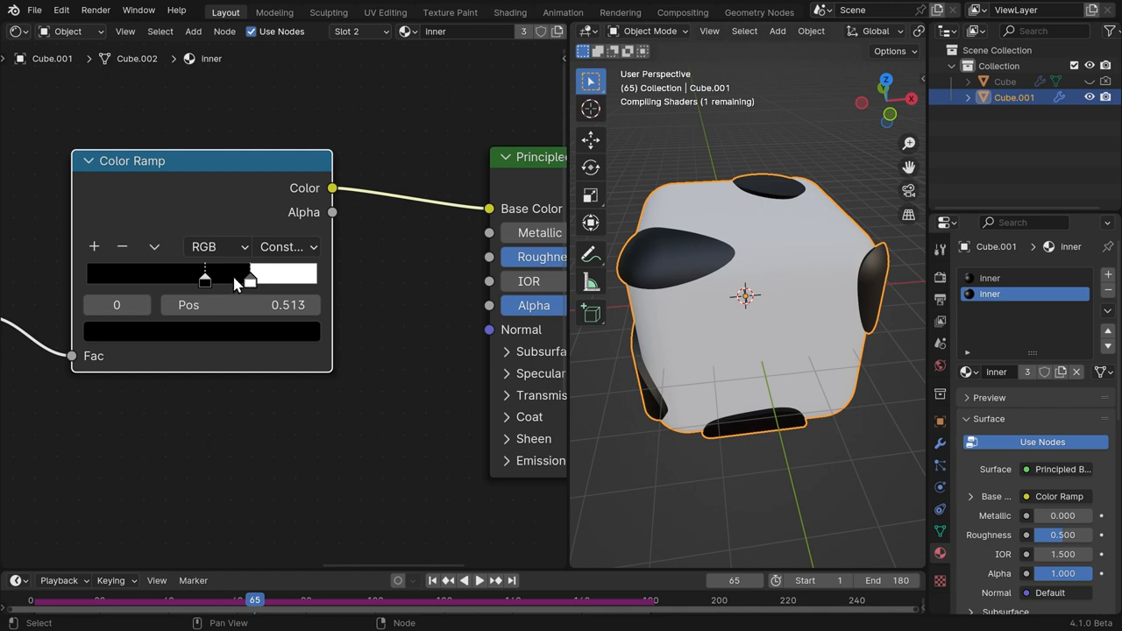
{"action": "mouse_move", "coordinate": [232, 283]}
{"action": "left_mouse_down"}
{"action": "mouse_move", "coordinate": [210, 276]}
{"action": "mouse_move", "coordinate": [243, 281]}
{"action": "mouse_move", "coordinate": [233, 283]}
{"action": "left_mouse_up"}
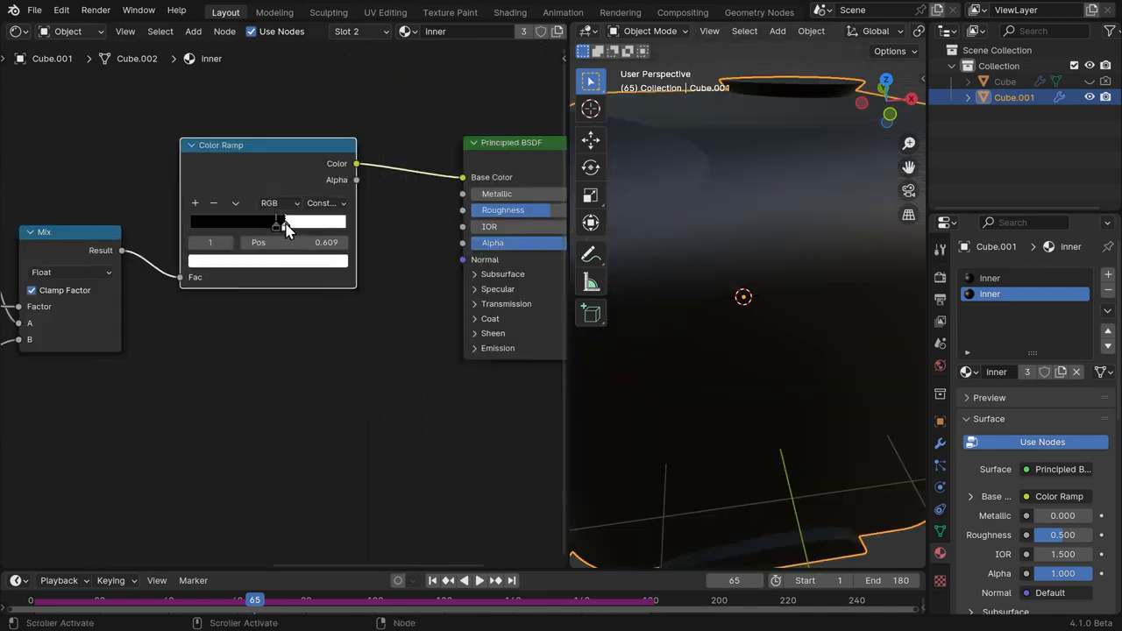
Add a Texture Coordinate node below the frame-driven Value node.
{"action": "middle_click_drag", "start_coordinate": [204, 259], "coordinate": [62, 252]}
{"action": "scroll", "coordinate": [213, 149], "scroll_direction": "down", "scroll_amount": 2}
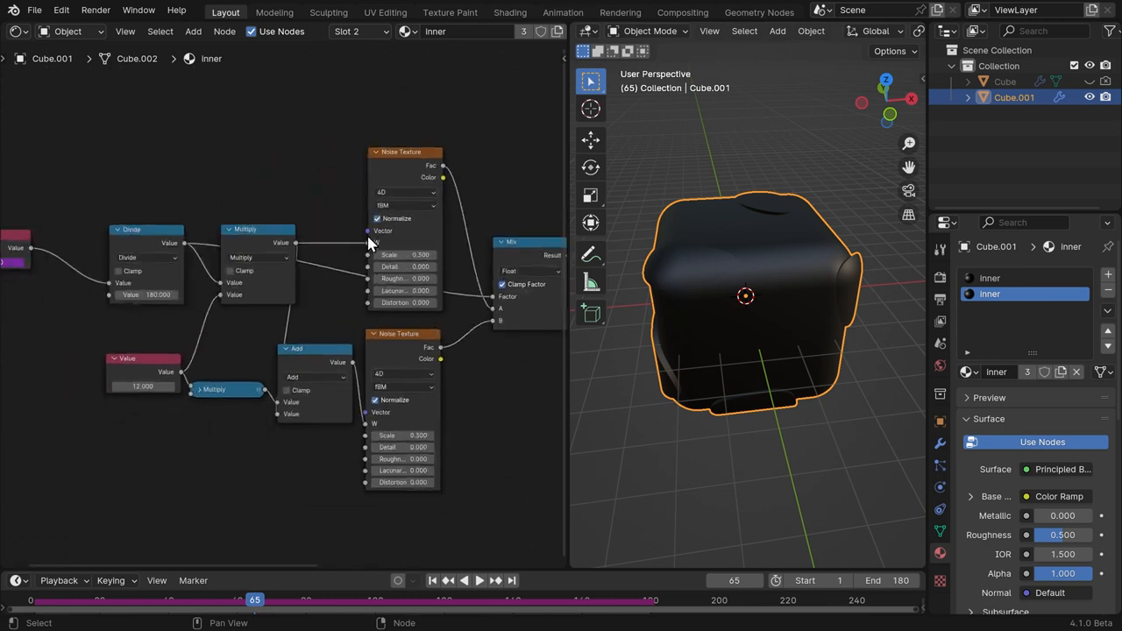
{"action": "key", "text": "shift+a"}
{"action": "type", "text": "cor"}
{"action": "key", "text": "BackSpace"}
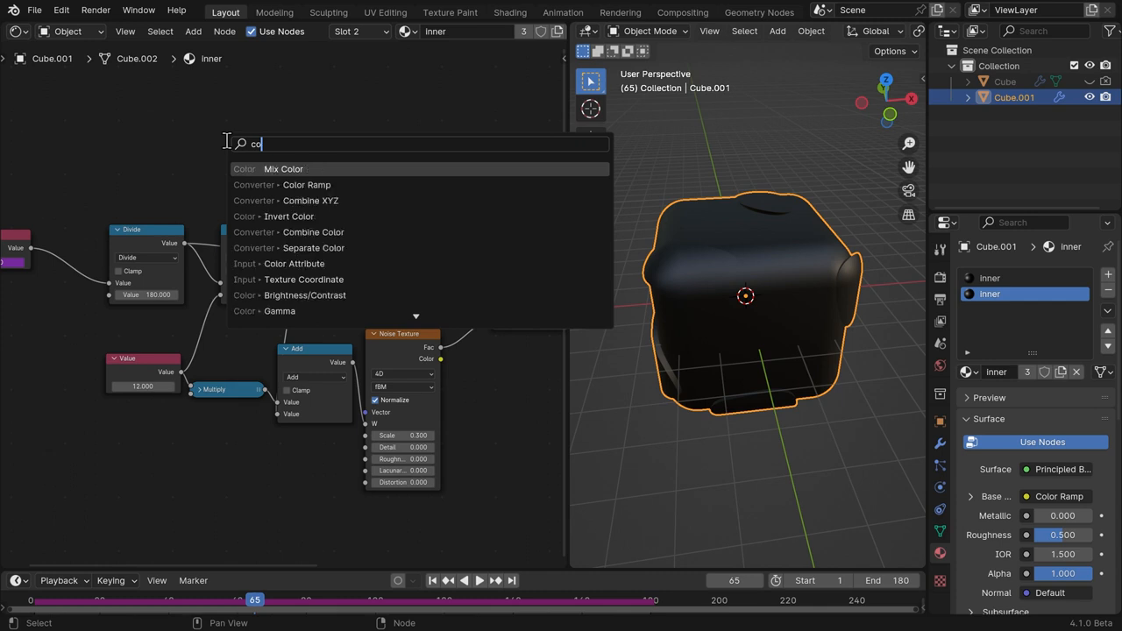
{"action": "type", "text": "o"}
{"action": "key", "text": "Return"}
{"action": "left_click", "coordinate": [30, 377]}
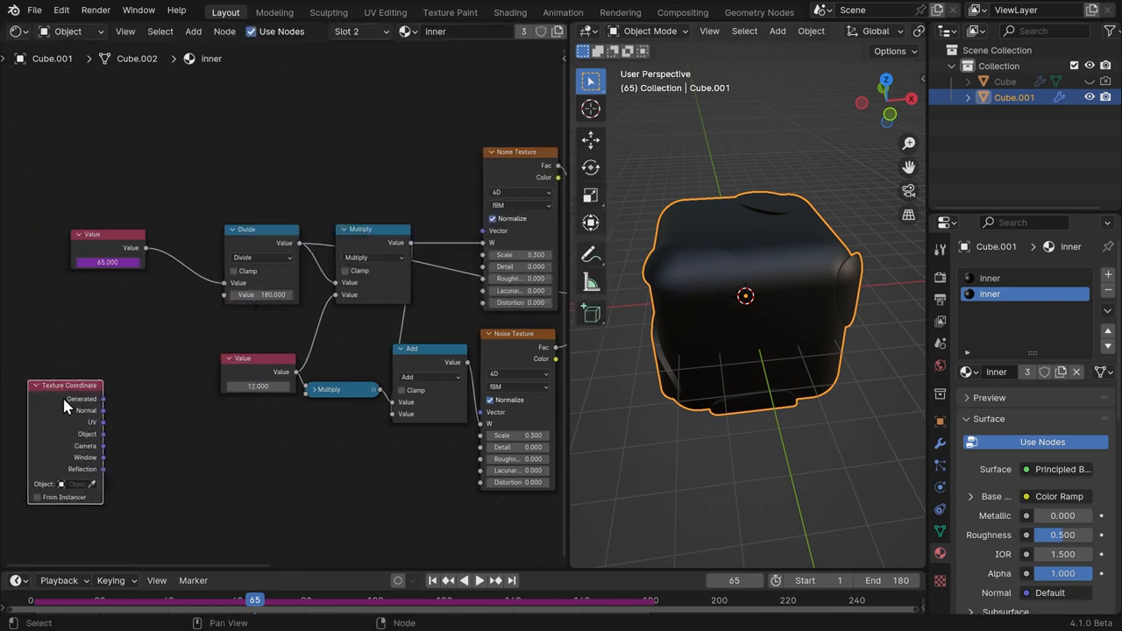
{"action": "left_click_drag", "start_coordinate": [79, 402], "coordinate": [78, 449]}
Try adding a Mapping node beside the Texture Coordinate node, and delete both nodes.
{"action": "key", "text": "shift+a"}
{"action": "type", "text": "map"}
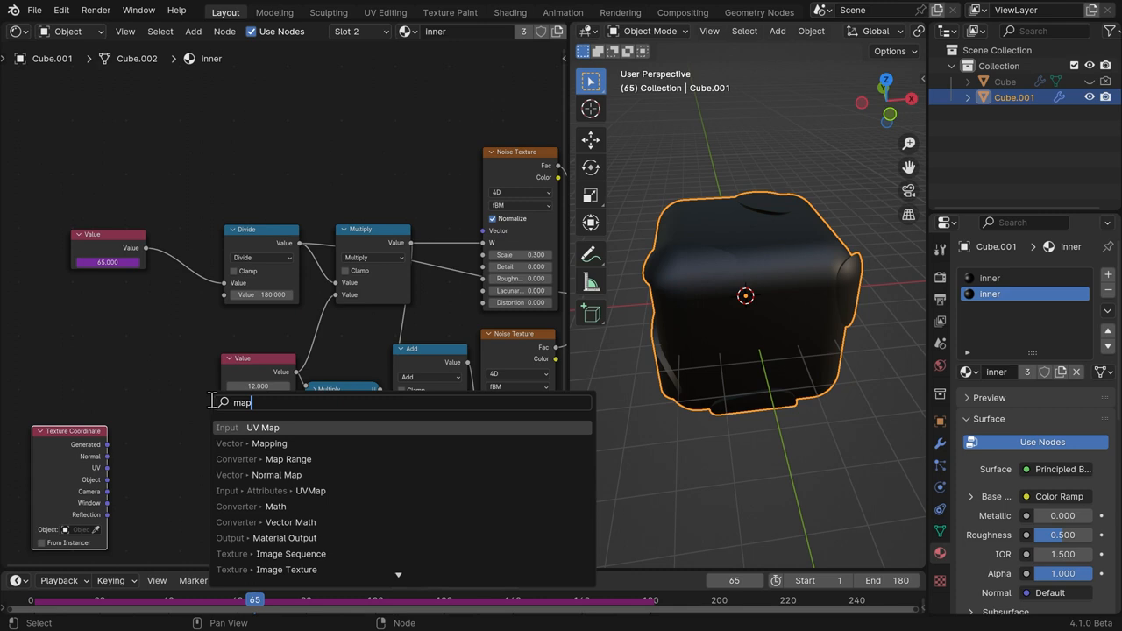
{"action": "left_click", "coordinate": [315, 443]}
{"action": "left_click", "coordinate": [150, 450]}
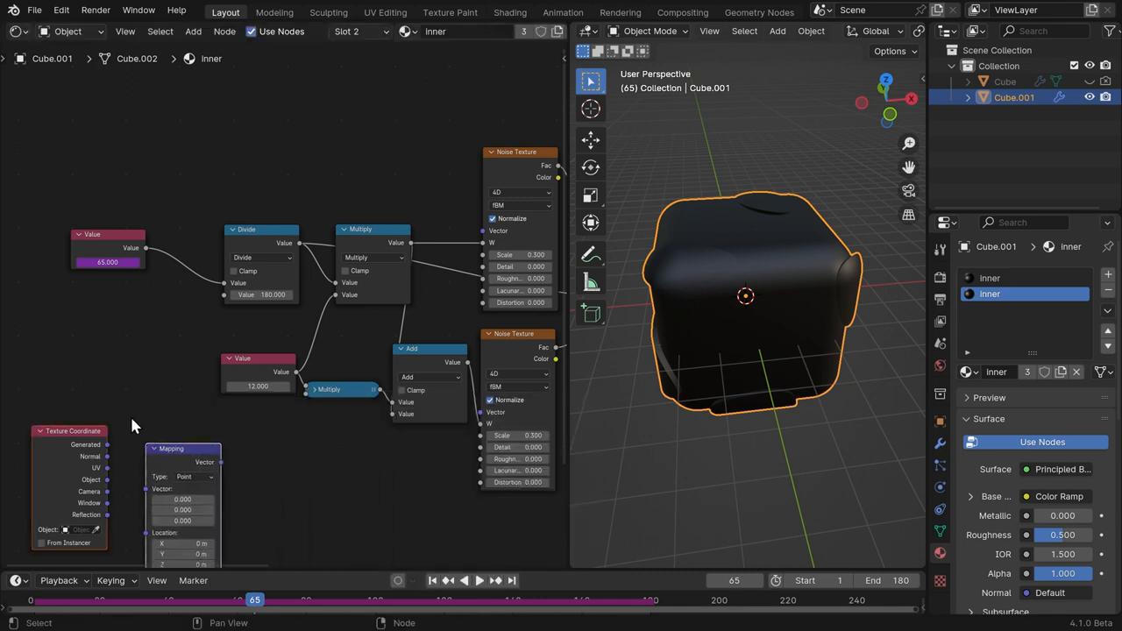
{"action": "key", "text": "x"}
Add linked Texture Coordinate and Mapping nodes, using Object coordinates and feeding the Mapping output into both Noise Textures' Vector inputs.
{"action": "left_click", "coordinate": [522, 158]}
{"action": "middle_click_drag", "start_coordinate": [347, 188], "coordinate": [376, 164]}
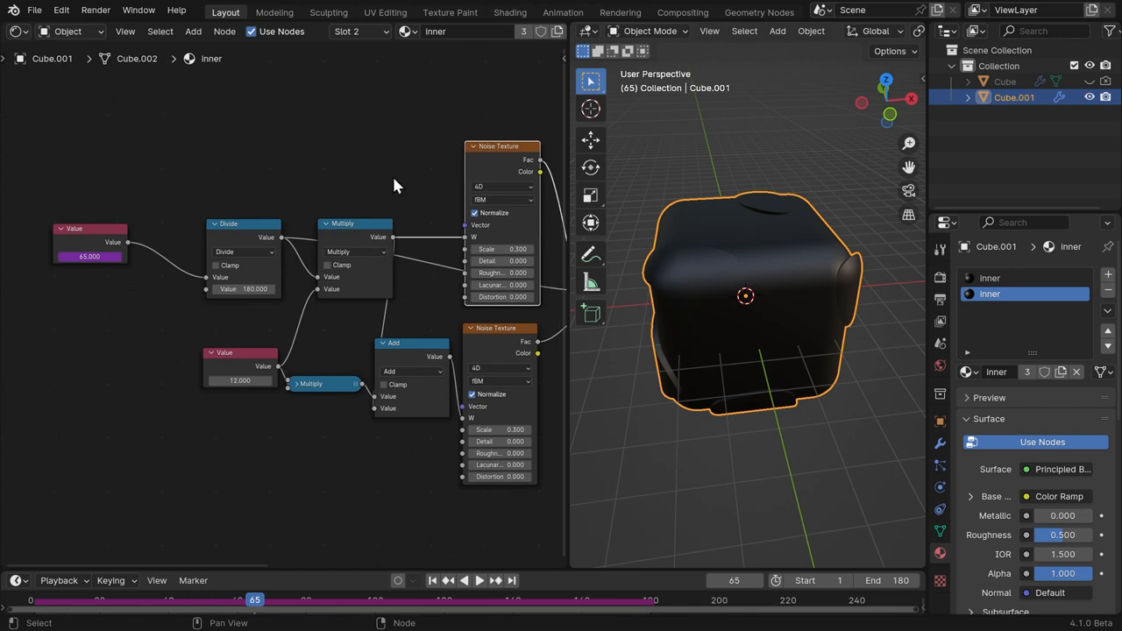
{"action": "key", "text": "ctrl+z"}
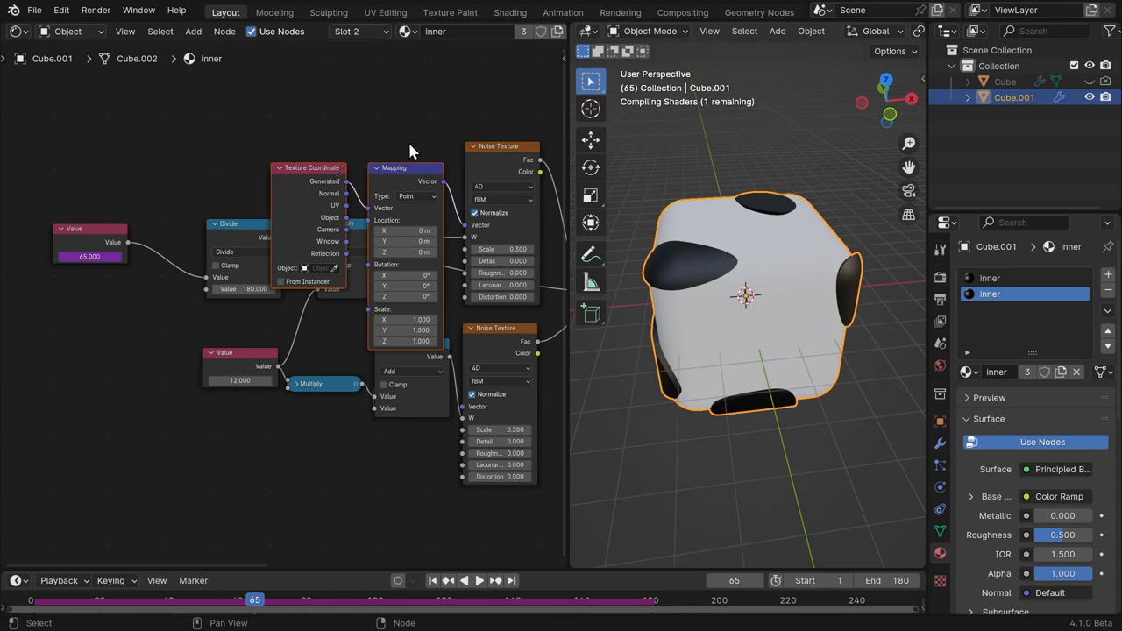
{"action": "left_click", "coordinate": [326, 140]}
{"action": "scroll", "coordinate": [372, 137], "scroll_direction": "up", "scroll_amount": 1}
{"action": "middle_click_drag", "start_coordinate": [372, 136], "coordinate": [306, 132]}
{"action": "left_click_drag", "start_coordinate": [228, 133], "coordinate": [353, 183]}
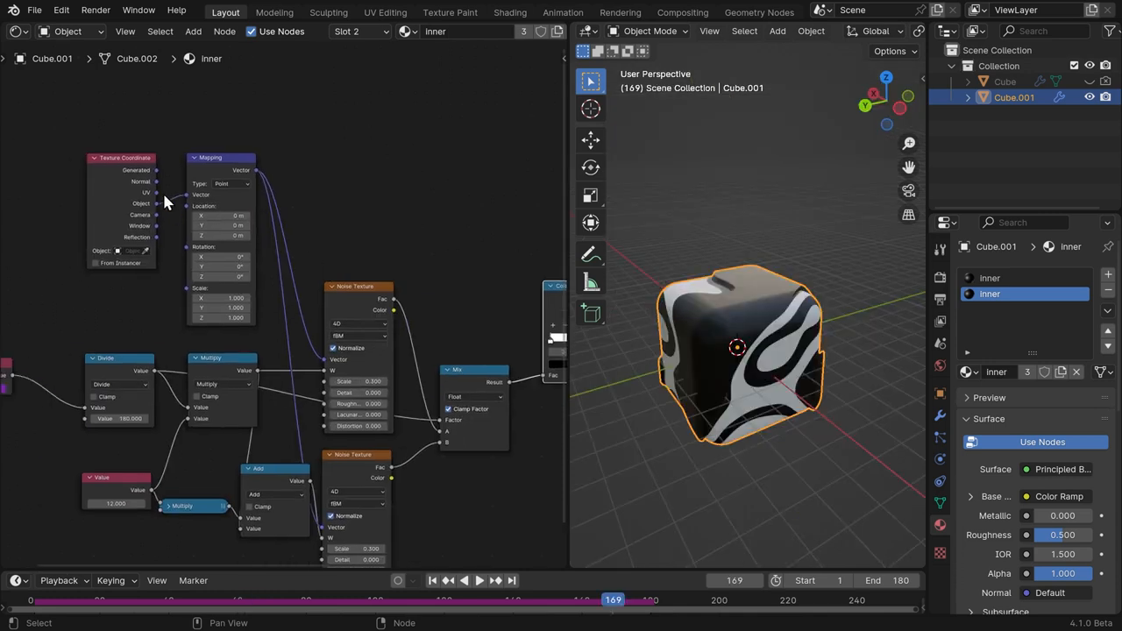
{"action": "left_click_drag", "start_coordinate": [141, 167], "coordinate": [142, 168]}
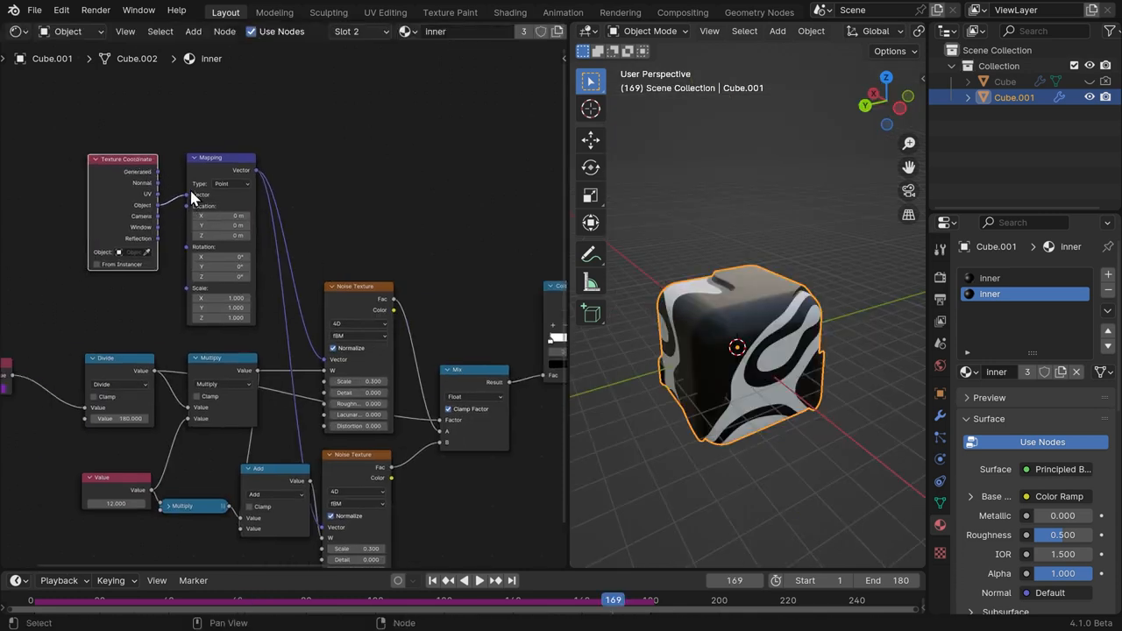
Examine the Color Ramp's black and white stops and the stripe pattern on the inner cube.
{"action": "middle_click_drag", "start_coordinate": [387, 243], "coordinate": [295, 174]}
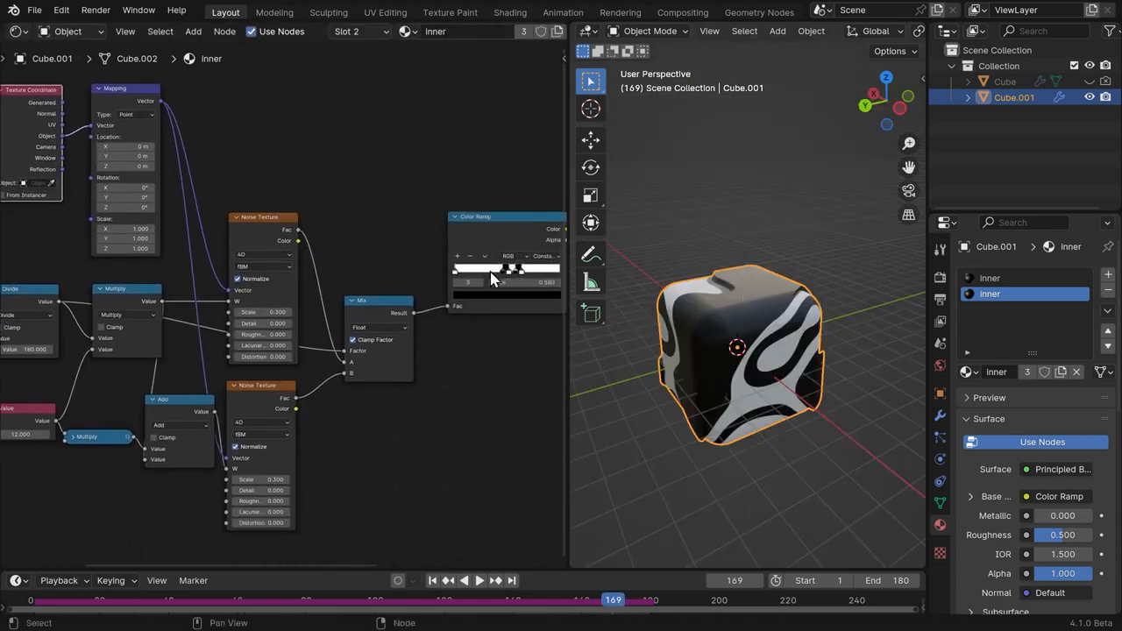
{"action": "scroll", "coordinate": [724, 290], "scroll_direction": "up", "scroll_amount": 5}
{"action": "scroll", "coordinate": [310, 251], "scroll_direction": "up", "scroll_amount": 3}
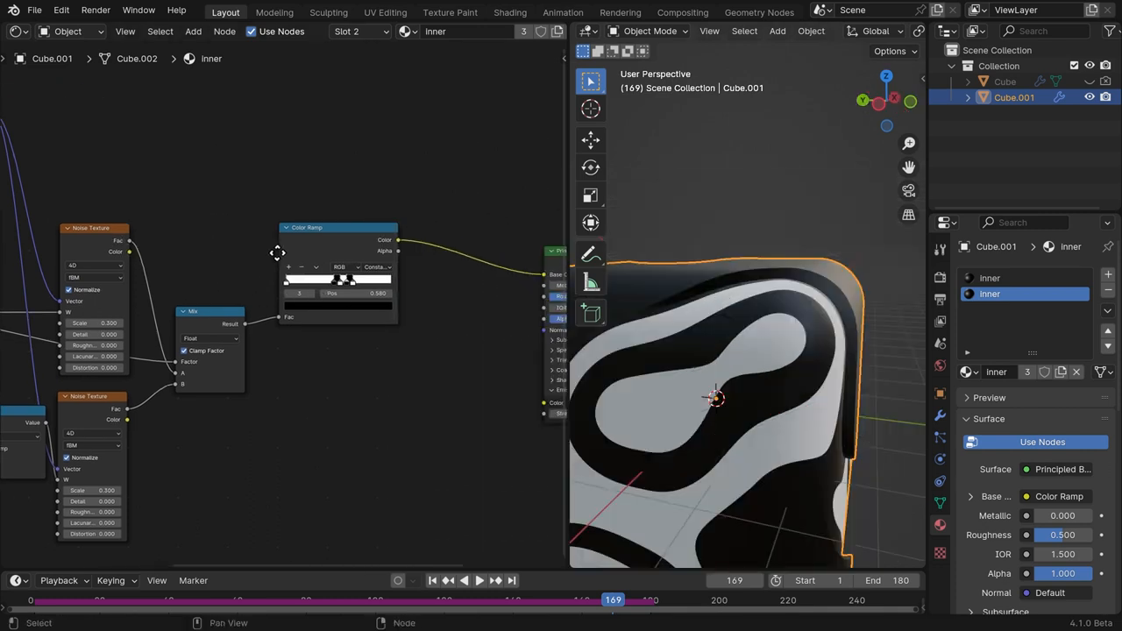
{"action": "scroll", "coordinate": [279, 259], "scroll_direction": "up", "scroll_amount": 5}
{"action": "scroll", "coordinate": [322, 258], "scroll_direction": "down", "scroll_amount": 1}
{"action": "middle_click_drag", "start_coordinate": [354, 255], "coordinate": [288, 252]}
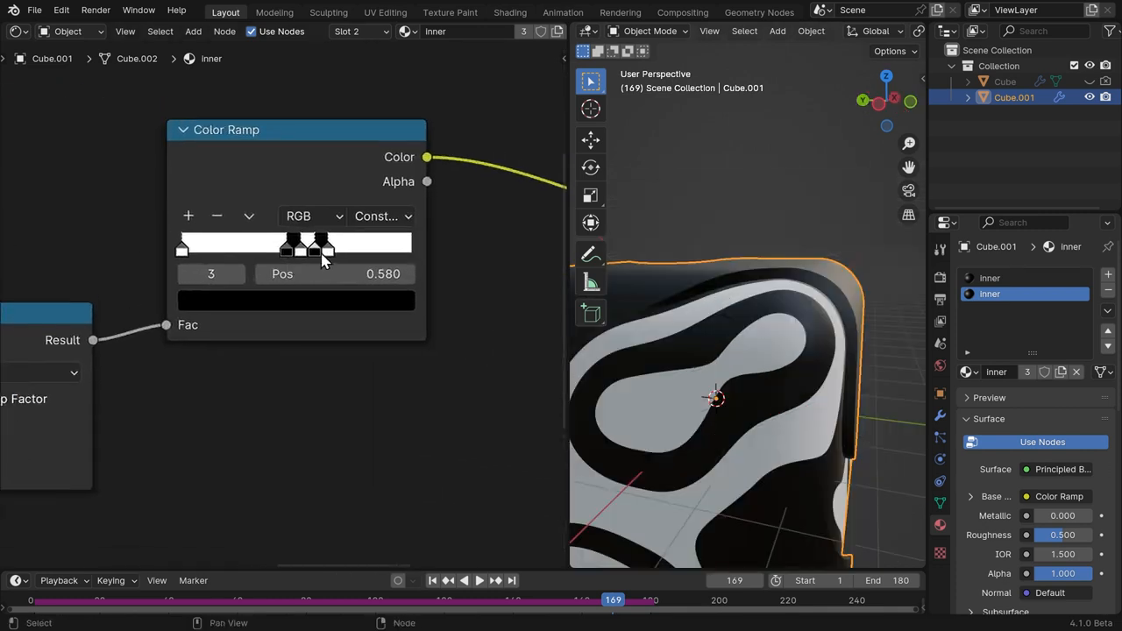
Duplicate the Color Ramp node with its Fac link kept and place the copy below the original.
{"action": "scroll", "coordinate": [325, 253], "scroll_direction": "down", "scroll_amount": 1}
{"action": "scroll", "coordinate": [318, 257], "scroll_direction": "down", "scroll_amount": 3}
{"action": "key", "text": "shift+d"}
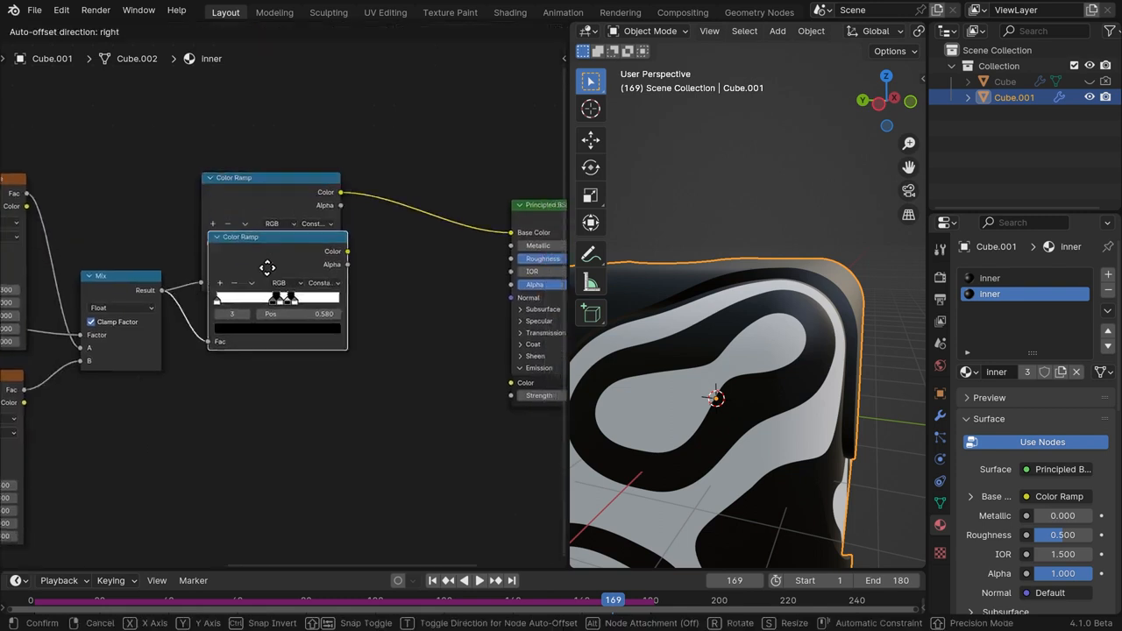
{"action": "left_click", "coordinate": [265, 326]}
{"action": "scroll", "coordinate": [283, 220], "scroll_direction": "up", "scroll_amount": 4}
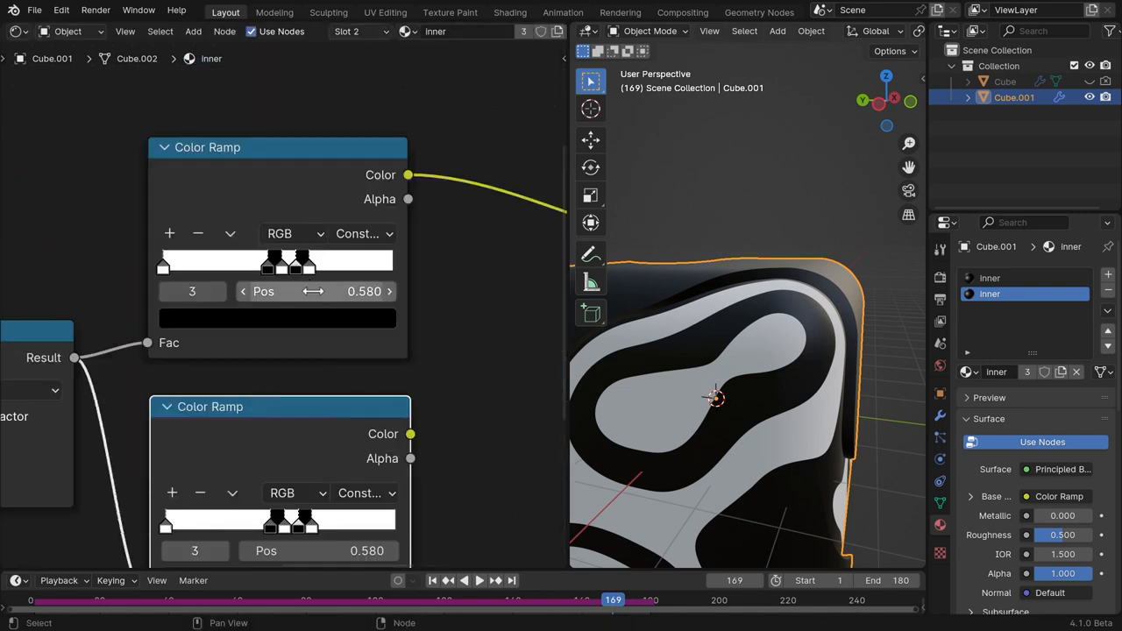
Recolor the upper Color Ramp's black stop 3 at 0.580 to a muted purple-blue.
{"action": "left_click", "coordinate": [314, 330]}
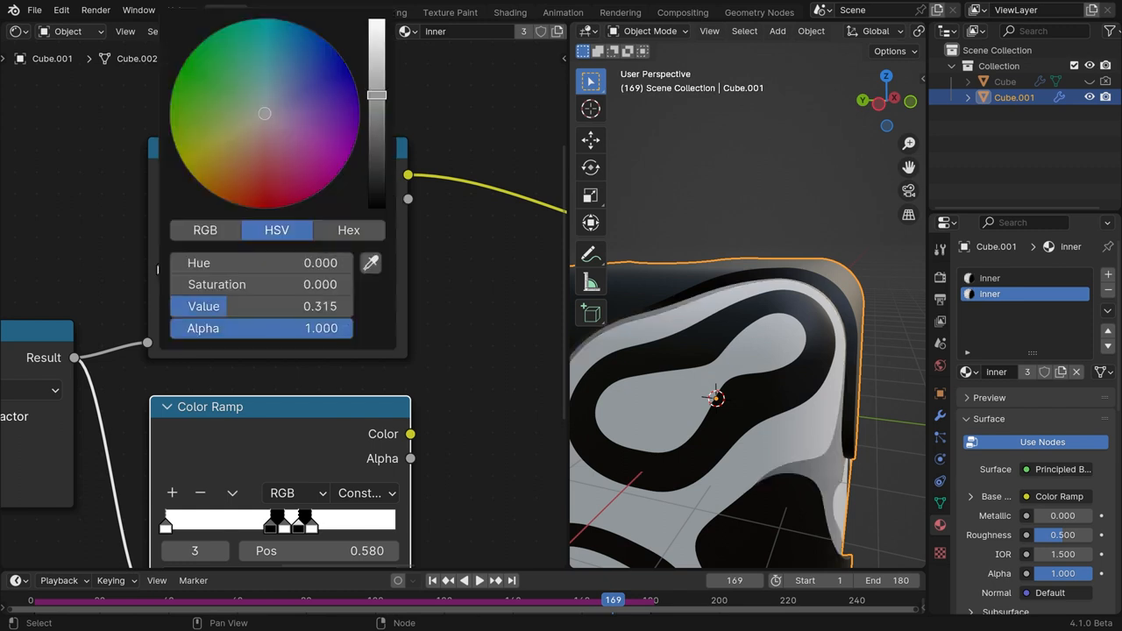
{"action": "left_click", "coordinate": [283, 102]}
{"action": "left_click_drag", "start_coordinate": [283, 98], "coordinate": [299, 95]}
{"action": "mouse_move", "coordinate": [804, 260]}
{"action": "middle_mouse_down"}
{"action": "mouse_move", "coordinate": [763, 310]}
{"action": "mouse_move", "coordinate": [761, 356]}
{"action": "mouse_move", "coordinate": [783, 367]}
{"action": "mouse_move", "coordinate": [793, 324]}
{"action": "mouse_move", "coordinate": [760, 333]}
{"action": "middle_mouse_up"}
{"action": "scroll", "coordinate": [760, 356], "scroll_direction": "down", "scroll_amount": 3}
{"action": "scroll", "coordinate": [785, 325], "scroll_direction": "up", "scroll_amount": 5}
{"action": "middle_click_drag", "start_coordinate": [759, 333], "coordinate": [756, 344], "text": "shift"}
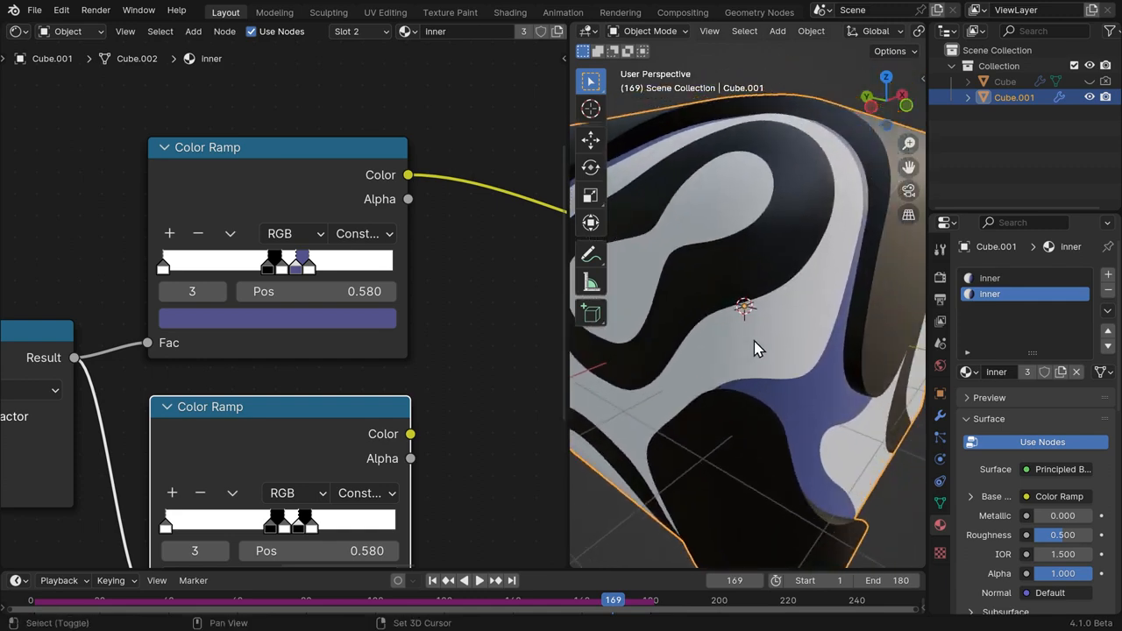
Set the scene's Color Management look to High Contrast.
{"action": "left_click", "coordinate": [940, 279]}
{"action": "scroll", "coordinate": [1071, 441], "scroll_direction": "down", "scroll_amount": 3}
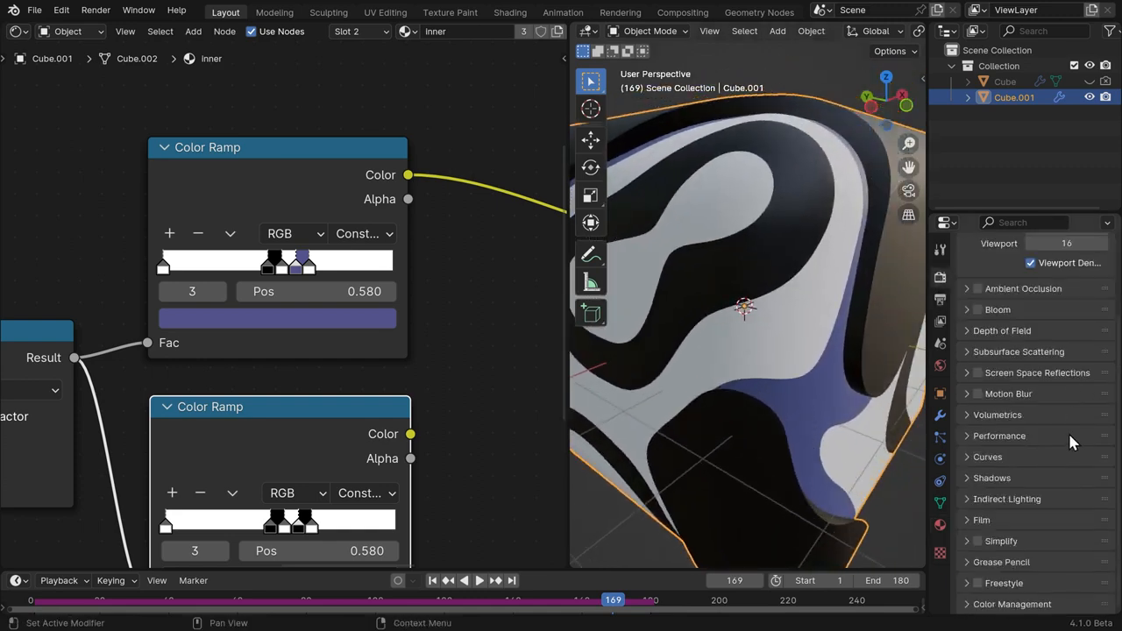
{"action": "scroll", "coordinate": [1026, 547], "scroll_direction": "down", "scroll_amount": 5}
{"action": "left_click", "coordinate": [1059, 508]}
{"action": "left_click", "coordinate": [1028, 384]}
{"action": "left_click", "coordinate": [1058, 503]}
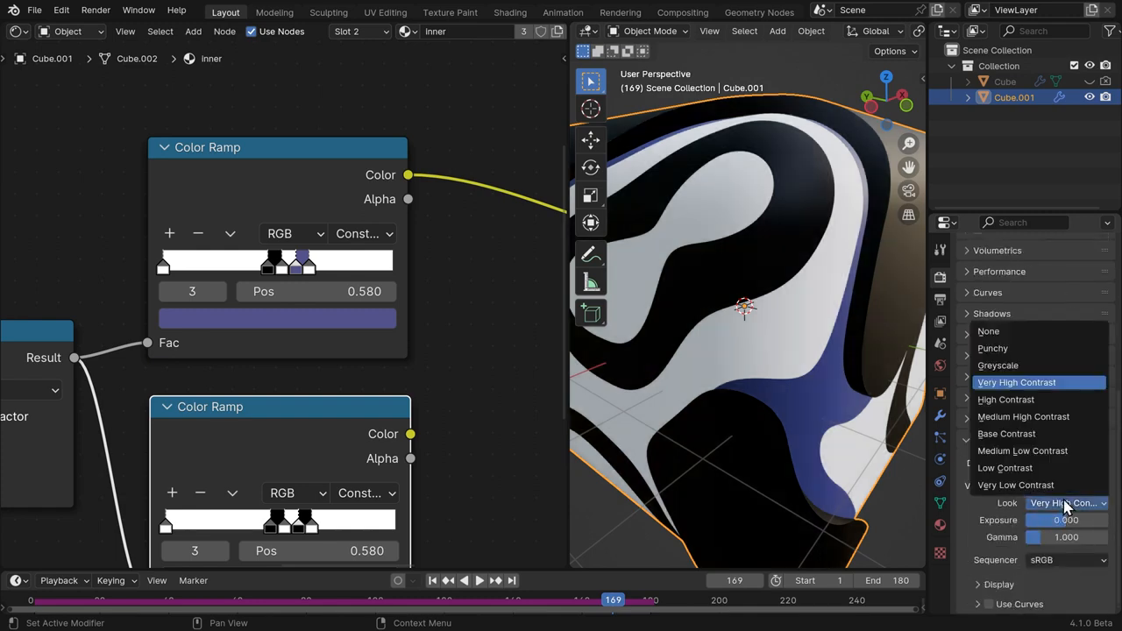
{"action": "left_click", "coordinate": [1047, 403]}
Recolor the upper Color Ramp's first stop peach, stop 1 at 0.485 light teal, and the next stop pale blue.
{"action": "scroll", "coordinate": [792, 393], "scroll_direction": "down", "scroll_amount": 4}
{"action": "scroll", "coordinate": [784, 368], "scroll_direction": "down", "scroll_amount": 2}
{"action": "scroll", "coordinate": [765, 324], "scroll_direction": "up", "scroll_amount": 5}
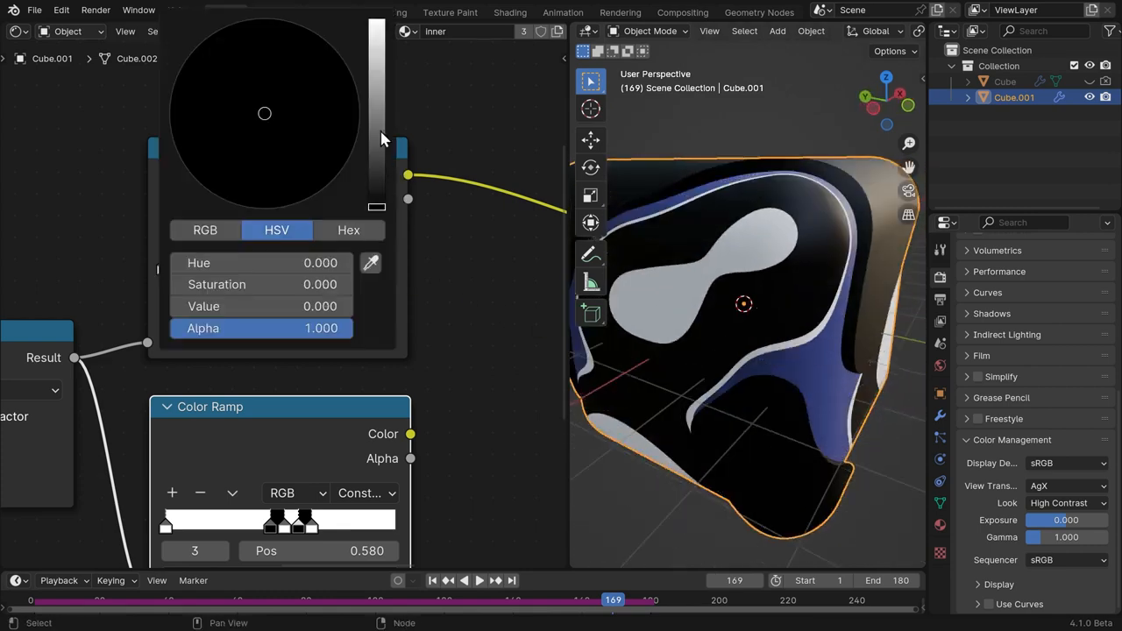
{"action": "left_click_drag", "start_coordinate": [379, 130], "coordinate": [374, 46]}
{"action": "left_click", "coordinate": [321, 74]}
{"action": "middle_click_drag", "start_coordinate": [724, 343], "coordinate": [770, 328]}
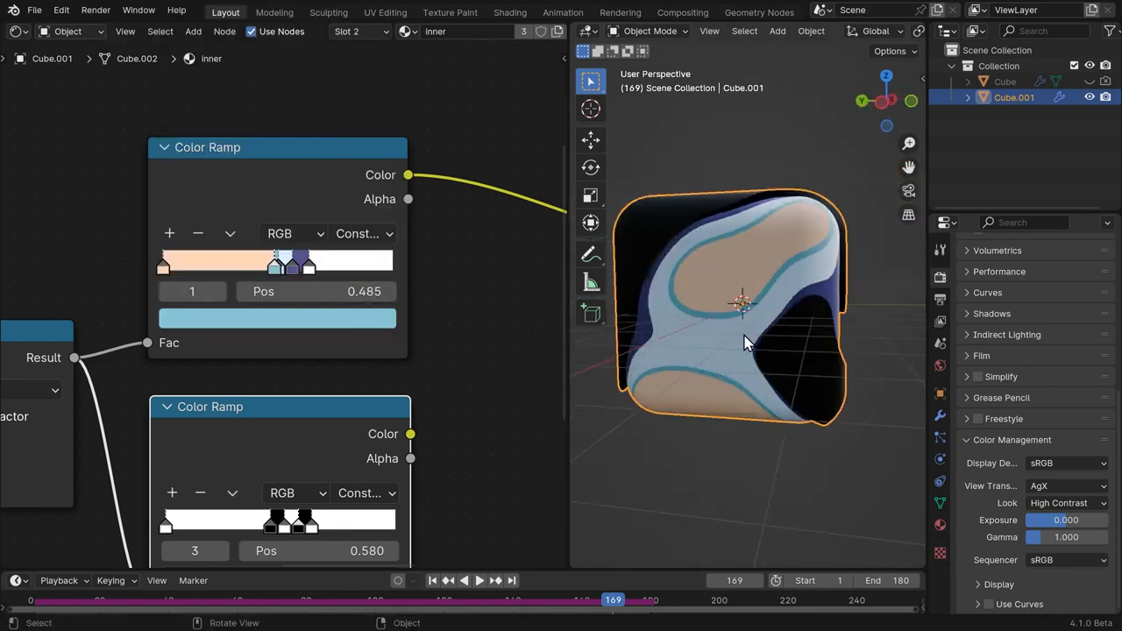
Try moving the upper Color Ramp's purple stop to position 0.542.
{"action": "scroll", "coordinate": [403, 368], "scroll_direction": "down", "scroll_amount": 2}
{"action": "scroll", "coordinate": [383, 348], "scroll_direction": "up", "scroll_amount": 2}
{"action": "left_click_drag", "start_coordinate": [291, 219], "coordinate": [287, 221]}
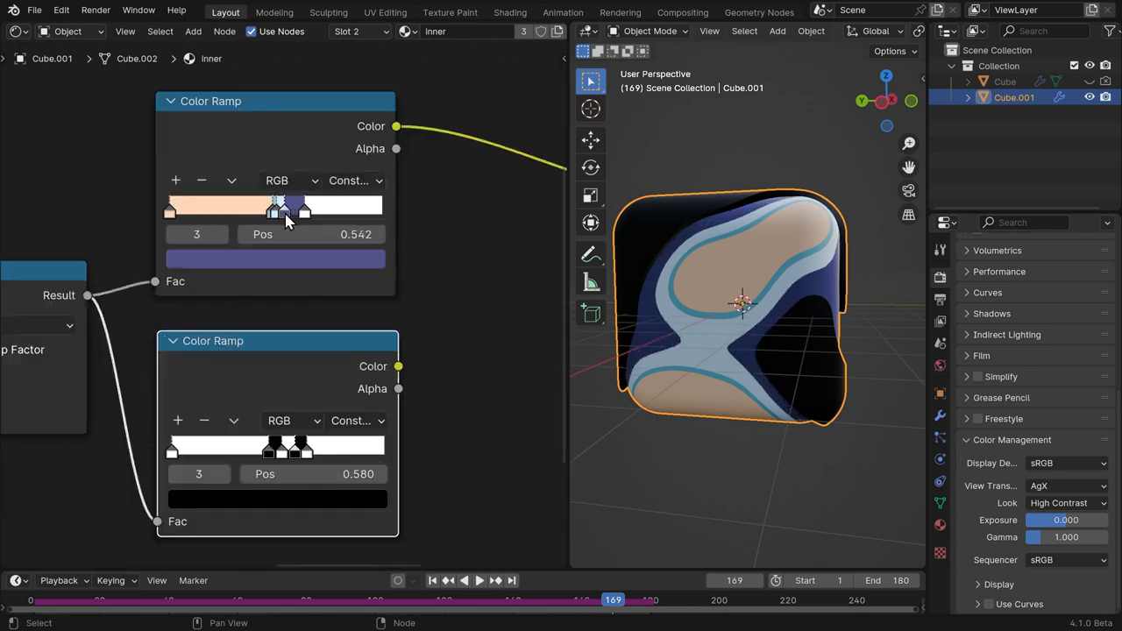
{"action": "left_click", "coordinate": [286, 221]}
Delete the lower black-and-white Color Ramp and replace it with a linked copy of the recolored ramp.
{"action": "left_click_drag", "start_coordinate": [282, 349], "coordinate": [301, 367]}
{"action": "key", "text": "x"}
{"action": "left_click", "coordinate": [272, 104]}
{"action": "key", "text": "ctrl+shift+d"}
{"action": "left_click", "coordinate": [282, 358]}
{"action": "scroll", "coordinate": [303, 345], "scroll_direction": "down", "scroll_amount": 2}
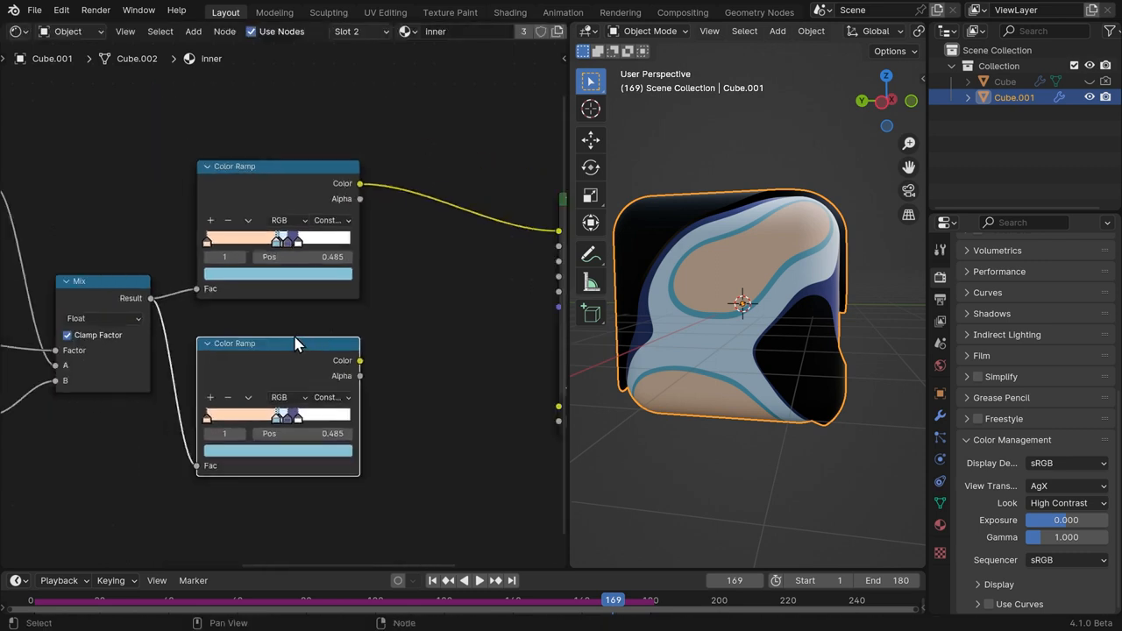
Add a Bump node with the lower Color Ramp's Color feeding Height and its Normal feeding the Principled BSDF's Normal.
{"action": "middle_click_drag", "start_coordinate": [303, 345], "coordinate": [179, 322]}
{"action": "mouse_move", "coordinate": [230, 324]}
{"action": "left_mouse_down"}
{"action": "mouse_move", "coordinate": [275, 274]}
{"action": "mouse_move", "coordinate": [238, 326]}
{"action": "left_mouse_up"}
{"action": "left_click_drag", "start_coordinate": [306, 342], "coordinate": [305, 341]}
{"action": "type", "text": "bum"}
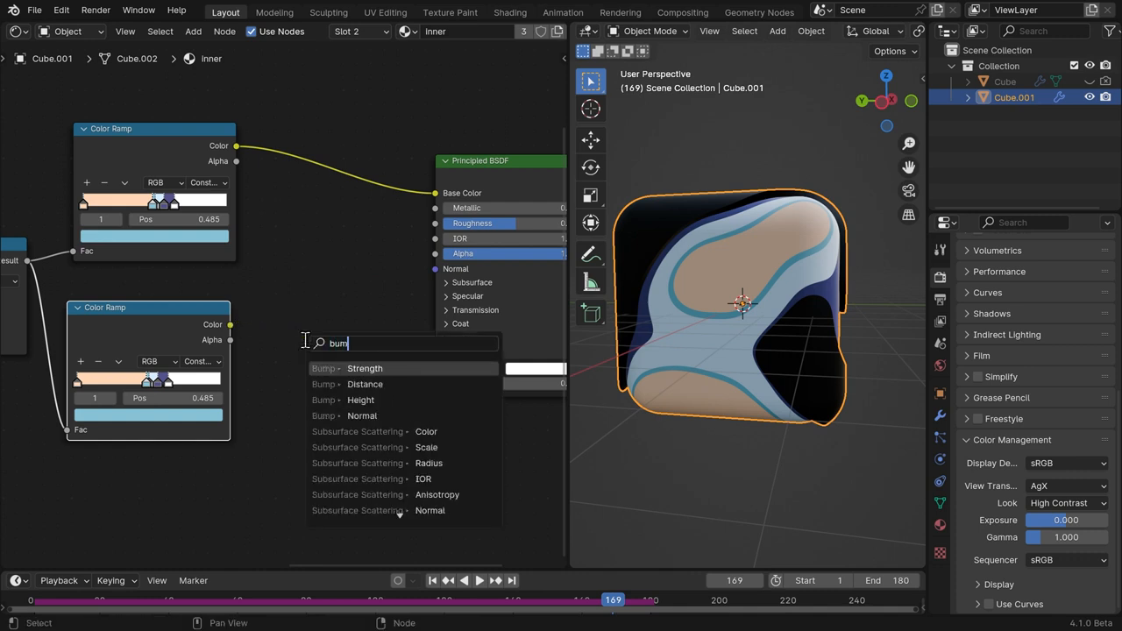
{"action": "left_click", "coordinate": [371, 401]}
{"action": "left_click", "coordinate": [348, 360]}
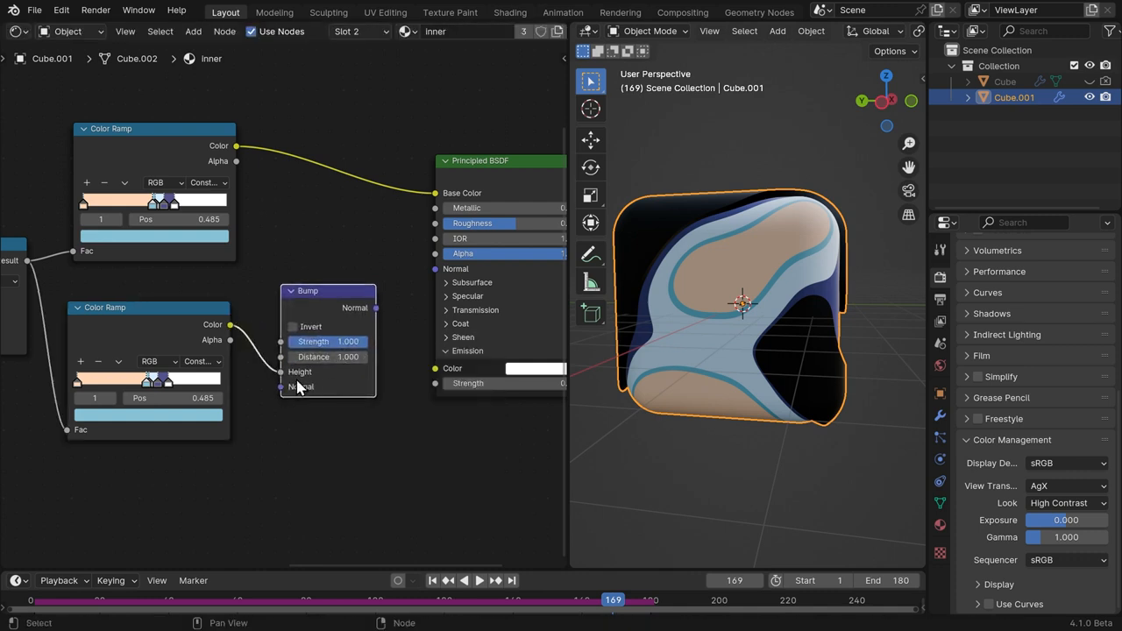
{"action": "left_click_drag", "start_coordinate": [314, 306], "coordinate": [428, 269]}
{"action": "left_click", "coordinate": [309, 314]}
{"action": "middle_click_drag", "start_coordinate": [799, 324], "coordinate": [761, 332]}
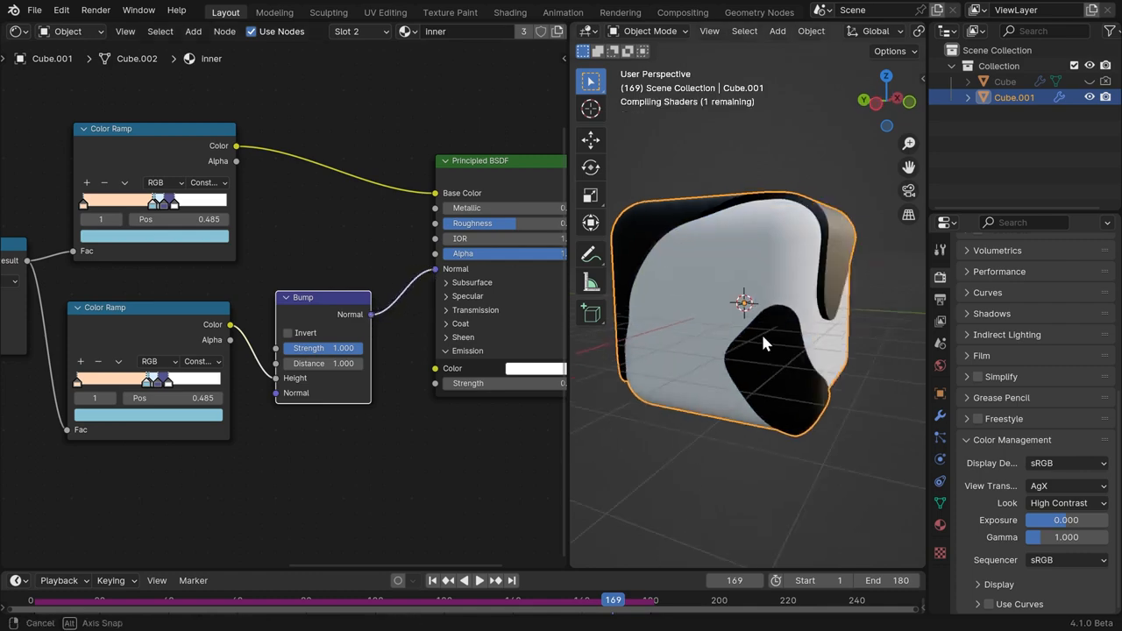
{"action": "scroll", "coordinate": [752, 344], "scroll_direction": "up", "scroll_amount": 5}
{"action": "middle_click_drag", "start_coordinate": [771, 269], "coordinate": [771, 316]}
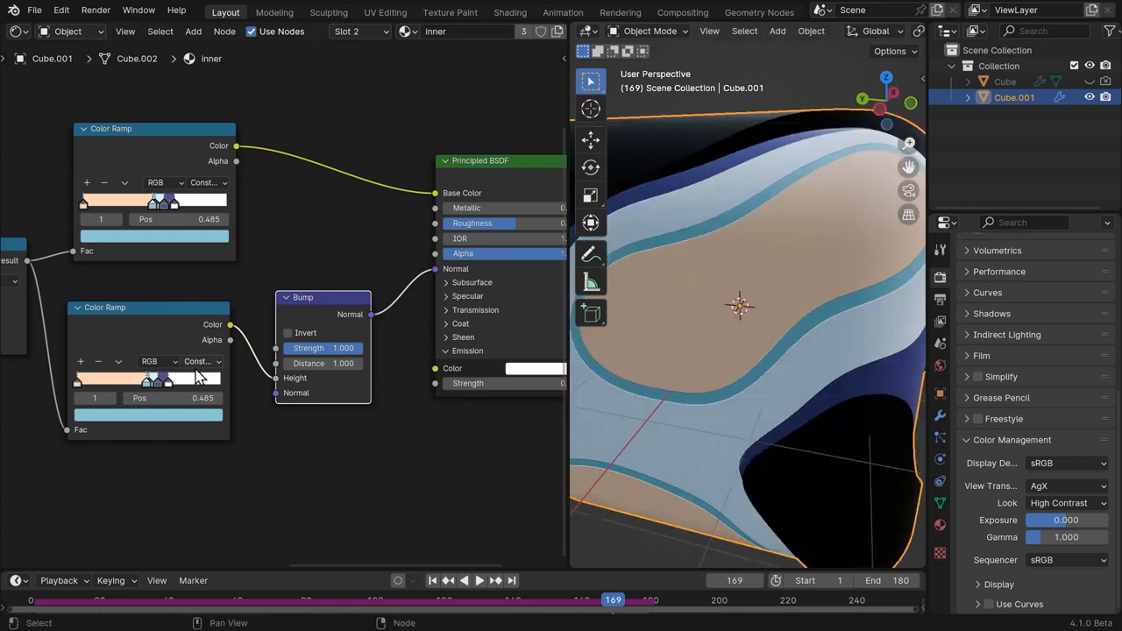
Try recoloring the lower Color Ramp's stops, making stop 1 at 0.480 black, and inspect the bump on the cube.
{"action": "left_click", "coordinate": [147, 415]}
{"action": "left_click", "coordinate": [159, 469]}
{"action": "left_click", "coordinate": [150, 383]}
{"action": "left_click", "coordinate": [156, 412]}
{"action": "middle_click_drag", "start_coordinate": [764, 284], "coordinate": [631, 263]}
{"action": "left_click", "coordinate": [143, 386]}
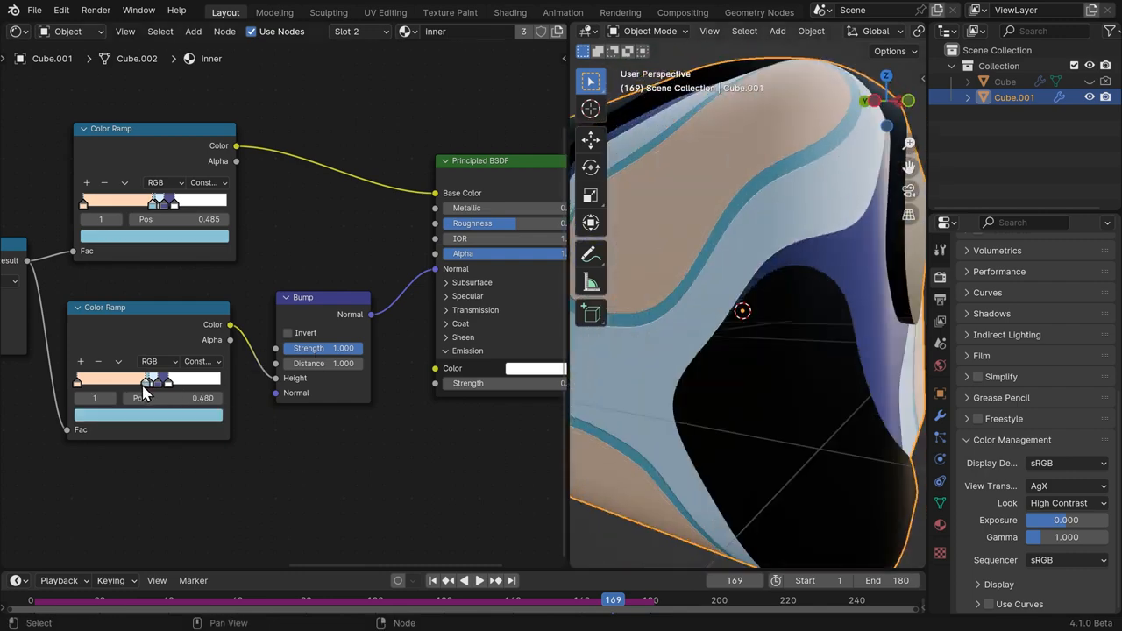
{"action": "left_click", "coordinate": [147, 417]}
{"action": "left_click", "coordinate": [145, 386]}
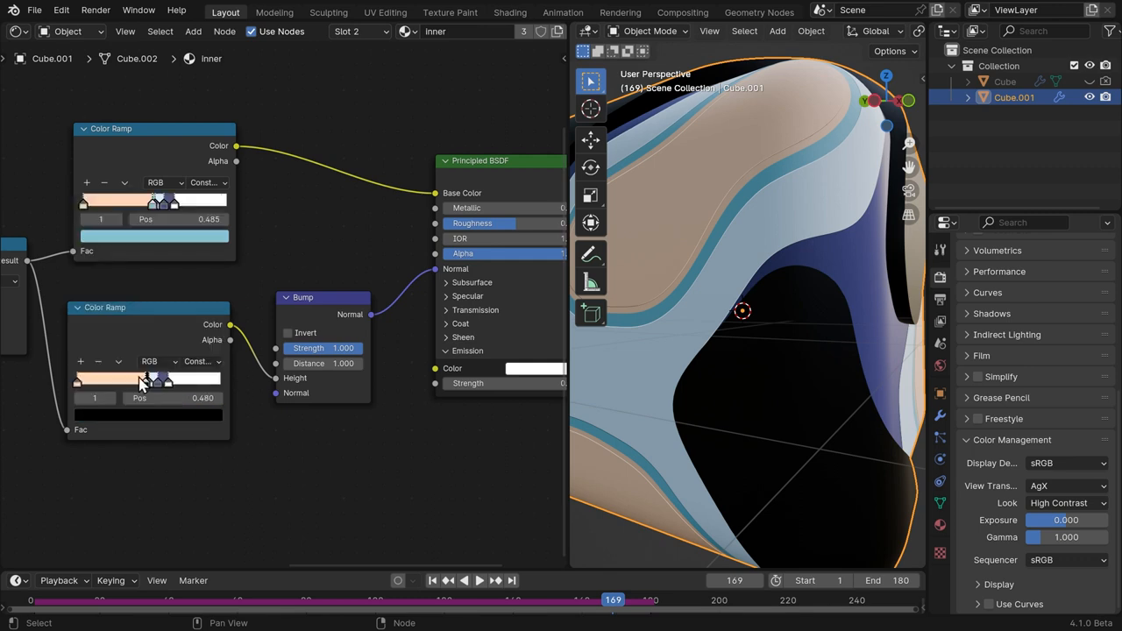
{"action": "left_click", "coordinate": [154, 386]}
{"action": "left_click", "coordinate": [161, 416]}
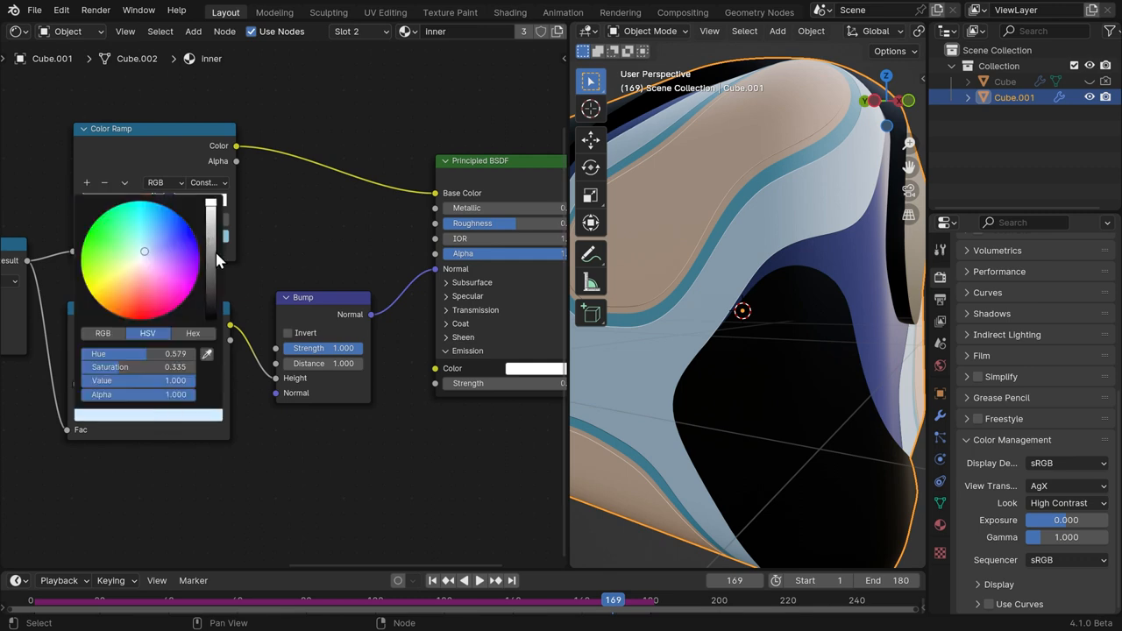
{"action": "middle_click_drag", "start_coordinate": [769, 265], "coordinate": [745, 273]}
{"action": "scroll", "coordinate": [728, 274], "scroll_direction": "up", "scroll_amount": 5}
{"action": "middle_click_drag", "start_coordinate": [663, 236], "coordinate": [799, 248]}
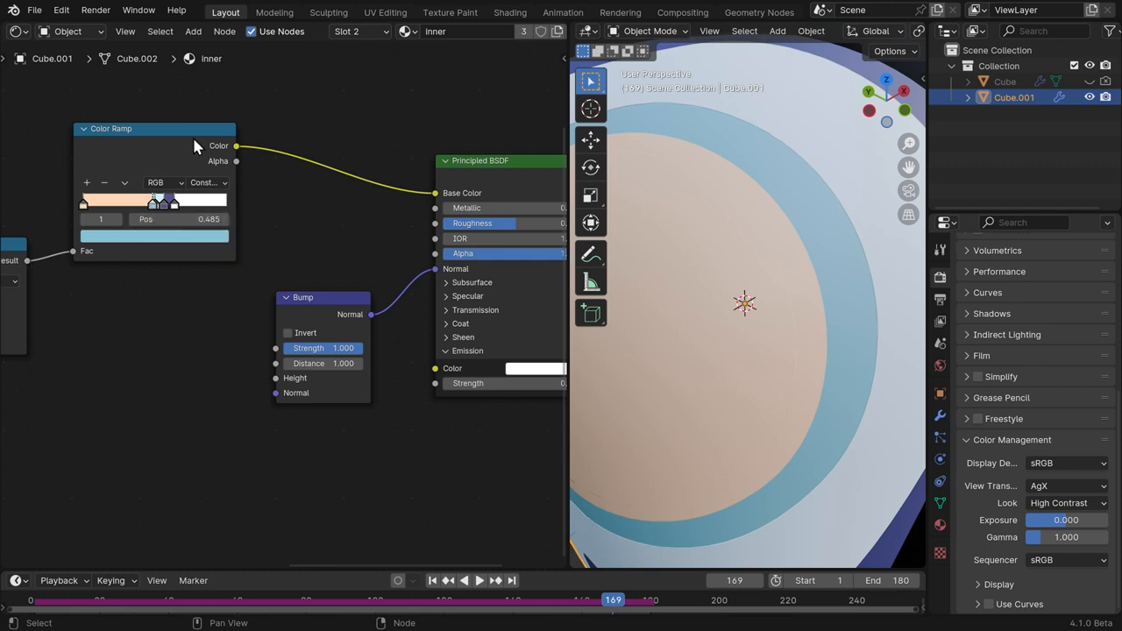
Duplicate the upper Color Ramp with its Fac link kept, and connect the copy's Color output to the Bump's Height.
{"action": "left_click", "coordinate": [193, 139]}
{"action": "key", "text": "ctrl+shift+d"}
{"action": "left_click", "coordinate": [187, 359]}
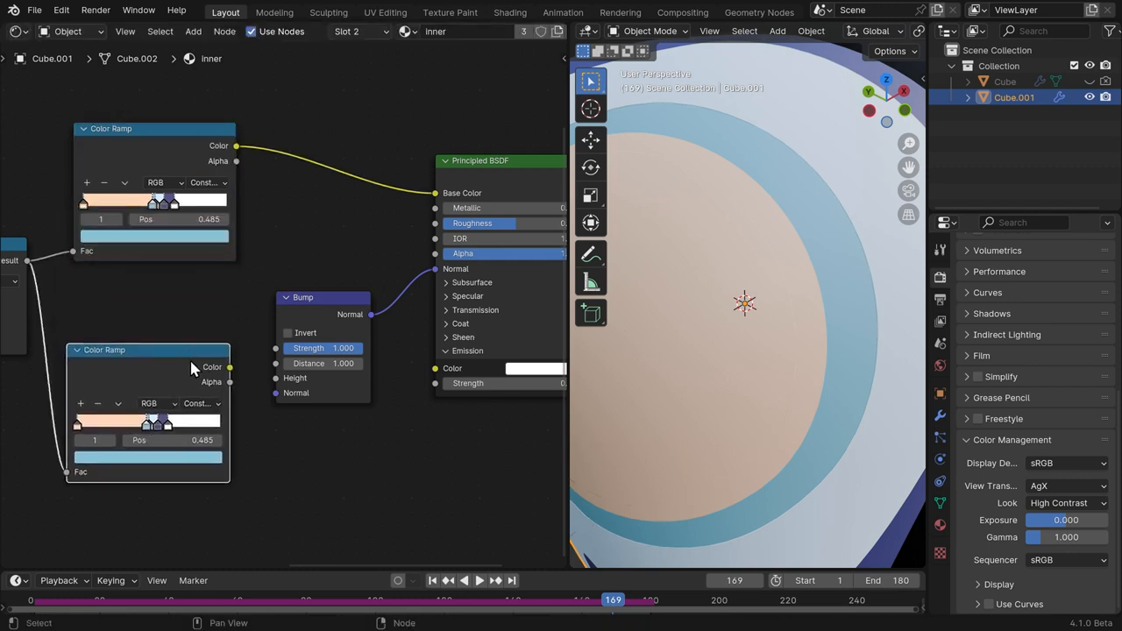
{"action": "left_click_drag", "start_coordinate": [228, 367], "coordinate": [275, 377]}
{"action": "mouse_move", "coordinate": [798, 281]}
{"action": "middle_mouse_down"}
{"action": "mouse_move", "coordinate": [783, 239]}
{"action": "mouse_move", "coordinate": [803, 256]}
{"action": "mouse_move", "coordinate": [802, 241]}
{"action": "mouse_move", "coordinate": [806, 300]}
{"action": "mouse_move", "coordinate": [787, 275]}
{"action": "middle_mouse_up"}
{"action": "scroll", "coordinate": [802, 248], "scroll_direction": "down", "scroll_amount": 6}
{"action": "scroll", "coordinate": [171, 235], "scroll_direction": "down", "scroll_amount": 3}
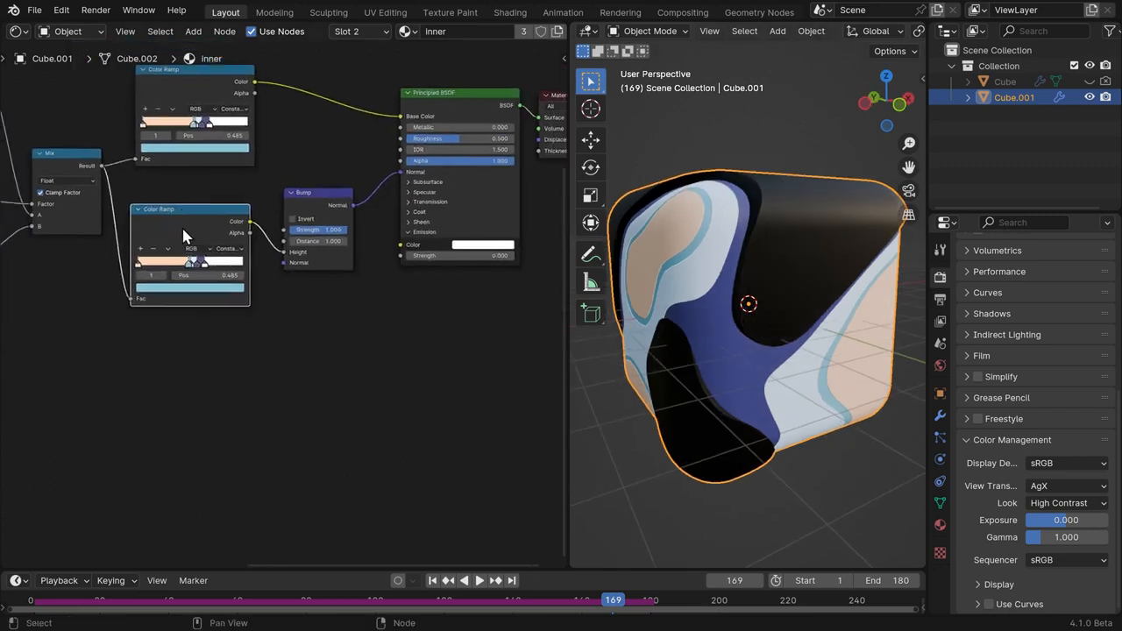
Add a Color Ramp fed by the Mix Result, with Constant interpolation and the white stop at 0.685.
{"action": "left_click_drag", "start_coordinate": [101, 168], "coordinate": [130, 388]}
{"action": "type", "text": "co ra"}
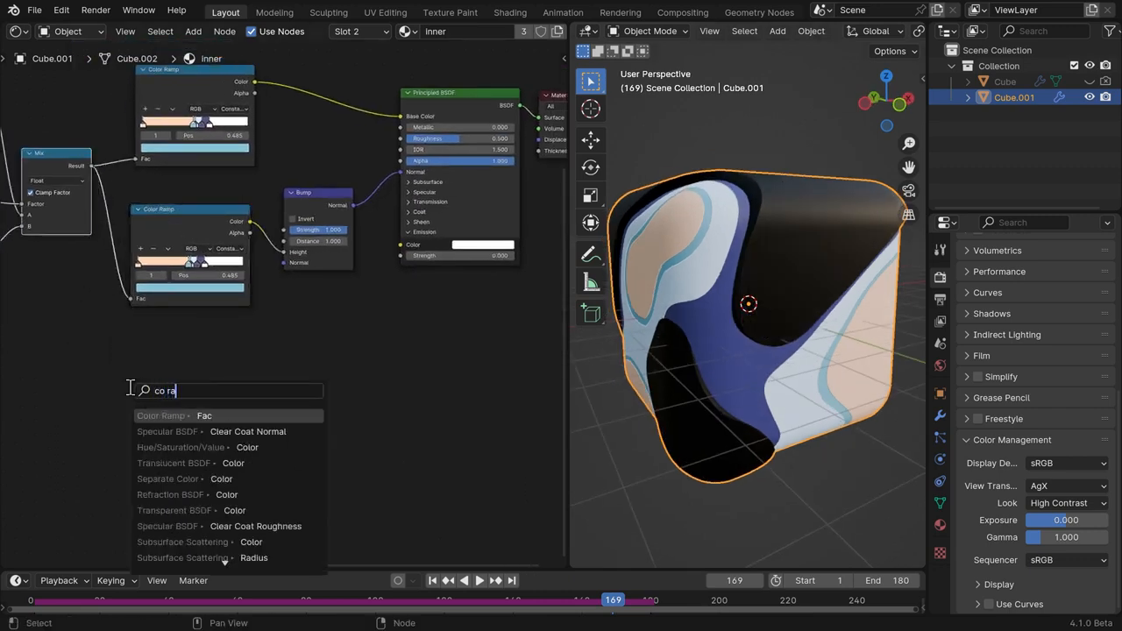
{"action": "left_click", "coordinate": [184, 432]}
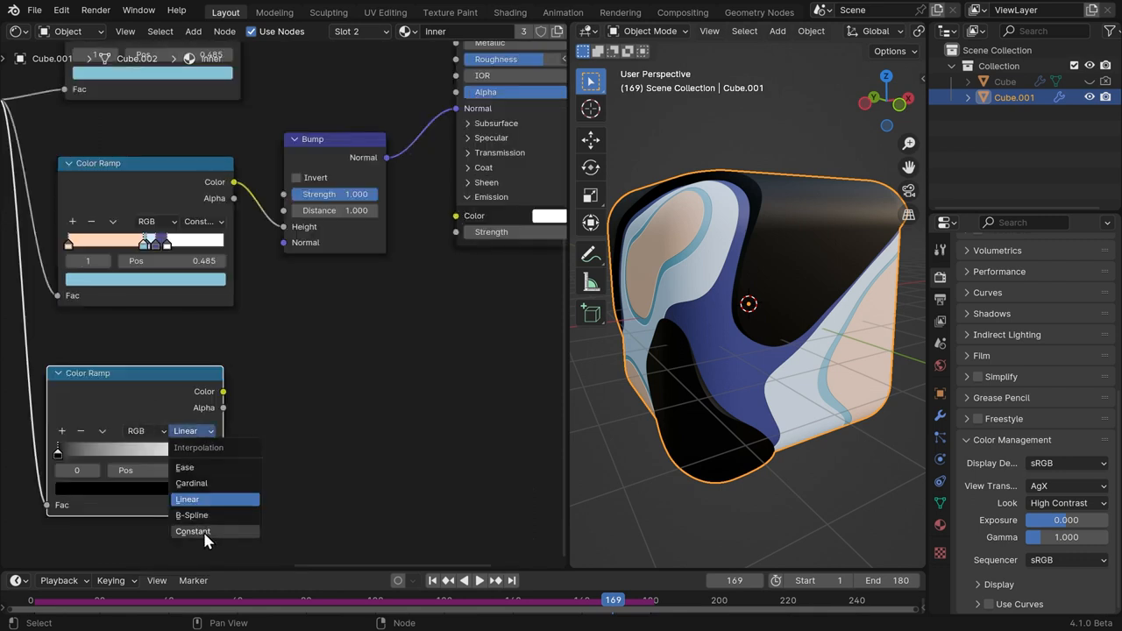
{"action": "left_click", "coordinate": [204, 532]}
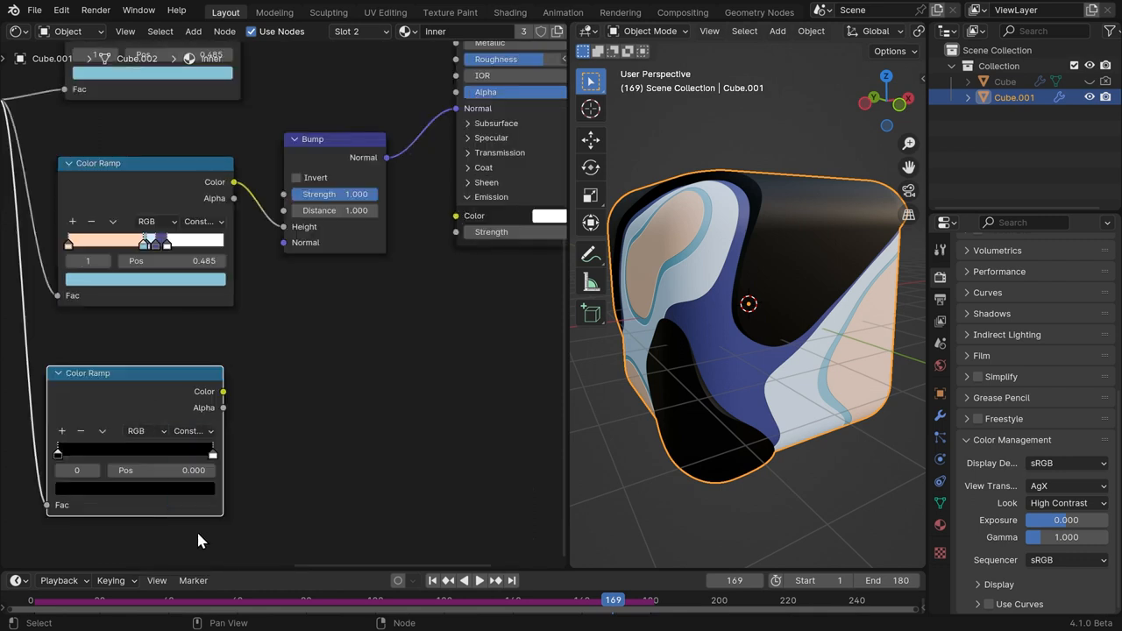
{"action": "left_click_drag", "start_coordinate": [213, 458], "coordinate": [164, 458]}
Connect the new black-and-white Color Ramp's Color output to the Principled BSDF's emission Strength.
{"action": "left_click_drag", "start_coordinate": [223, 391], "coordinate": [454, 232]}
{"action": "left_click_drag", "start_coordinate": [179, 386], "coordinate": [190, 375]}
{"action": "mouse_move", "coordinate": [754, 325]}
{"action": "middle_mouse_down"}
{"action": "mouse_move", "coordinate": [814, 310]}
{"action": "mouse_move", "coordinate": [848, 279]}
{"action": "mouse_move", "coordinate": [797, 284]}
{"action": "middle_mouse_up"}
{"action": "scroll", "coordinate": [802, 278], "scroll_direction": "down", "scroll_amount": 4}
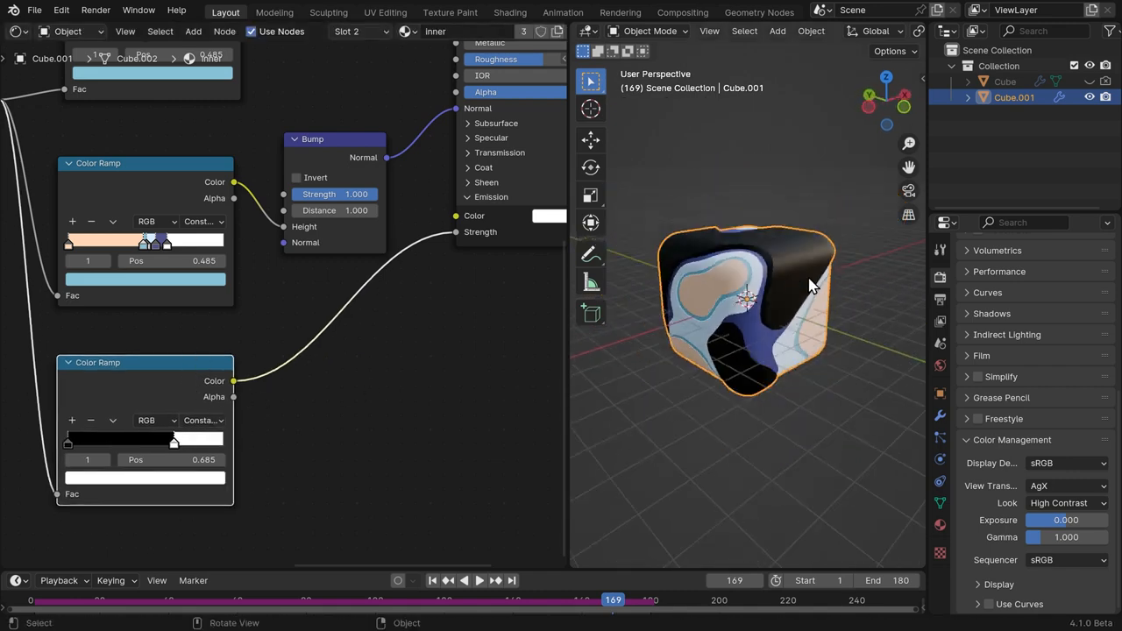
Insert a Multiply math node with a value of 50000 between the black-and-white Color Ramp and the emission Strength.
{"action": "middle_click_drag", "start_coordinate": [414, 312], "coordinate": [420, 281]}
{"action": "key", "text": "shift+a"}
{"action": "type", "text": "ma"}
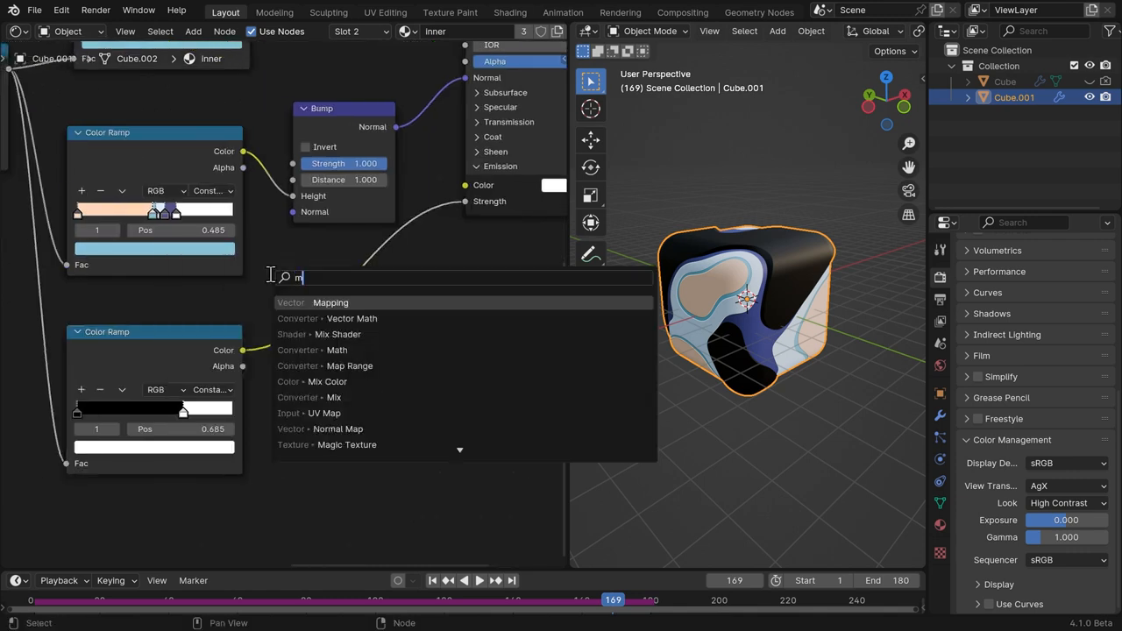
{"action": "left_click", "coordinate": [318, 303]}
{"action": "left_click", "coordinate": [355, 386]}
{"action": "left_click", "coordinate": [355, 387]}
{"action": "type", "text": "50000"}
{"action": "key", "text": "Return"}
{"action": "mouse_move", "coordinate": [793, 333]}
{"action": "middle_mouse_down"}
{"action": "mouse_move", "coordinate": [842, 319]}
{"action": "mouse_move", "coordinate": [838, 299]}
{"action": "mouse_move", "coordinate": [734, 366]}
{"action": "middle_mouse_up"}
{"action": "scroll", "coordinate": [842, 320], "scroll_direction": "up", "scroll_amount": 4}
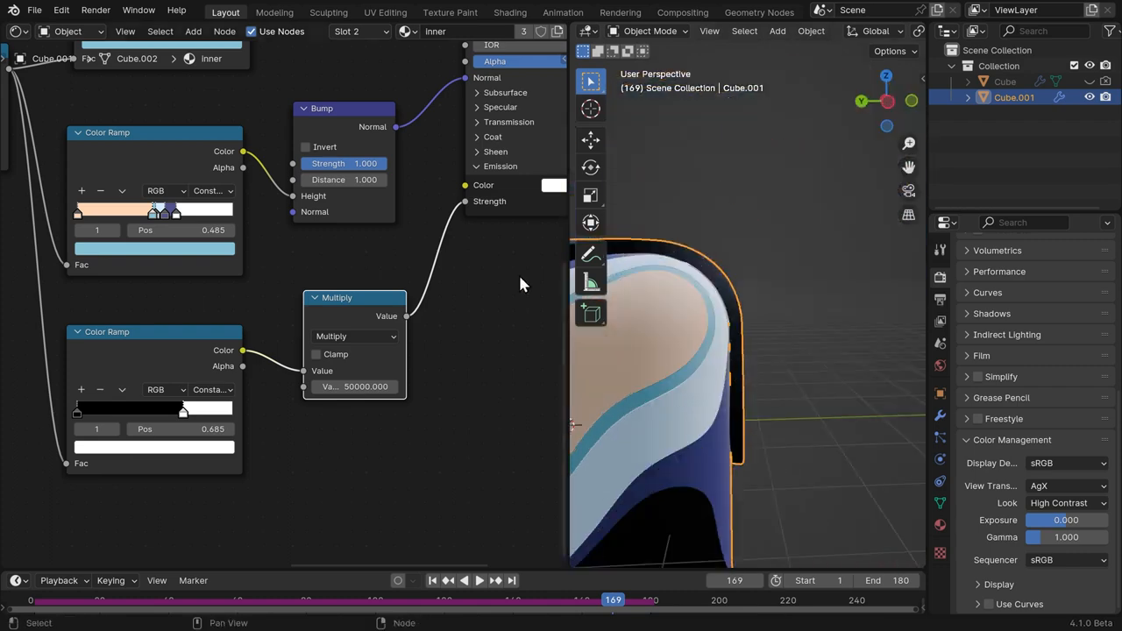
Set the Principled BSDF's emission color to pink.
{"action": "middle_click_drag", "start_coordinate": [527, 290], "coordinate": [394, 332]}
{"action": "left_click", "coordinate": [426, 225]}
{"action": "left_click_drag", "start_coordinate": [480, 302], "coordinate": [507, 278]}
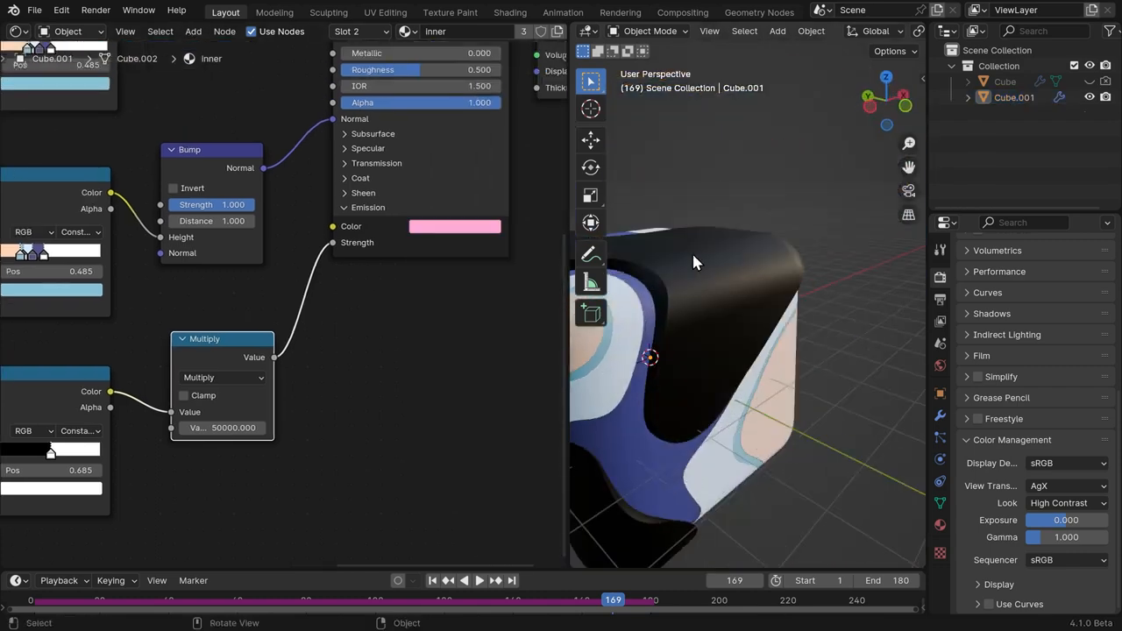
{"action": "middle_click_drag", "start_coordinate": [698, 251], "coordinate": [801, 235]}
Change the node area from the Shader Editor to the Geometry Node Editor.
{"action": "left_click", "coordinate": [16, 37]}
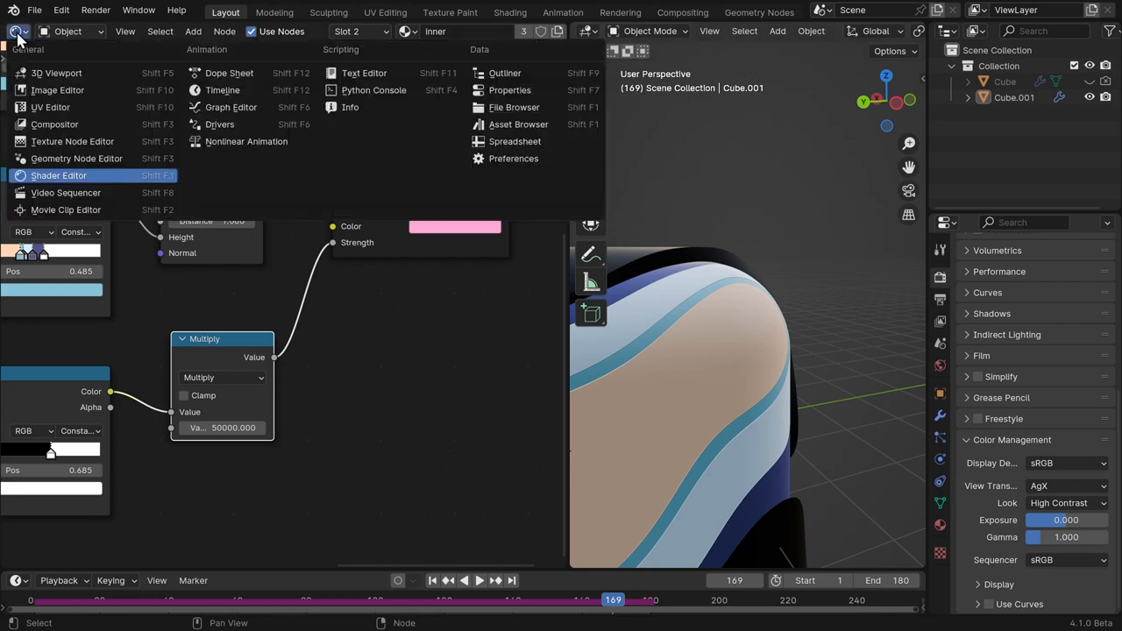
{"action": "left_click", "coordinate": [75, 158]}
{"action": "scroll", "coordinate": [343, 265], "scroll_direction": "up", "scroll_amount": 3}
{"action": "left_click_drag", "start_coordinate": [299, 265], "coordinate": [279, 266]}
{"action": "middle_click_drag", "start_coordinate": [704, 288], "coordinate": [876, 259]}
Switch the viewport to Rendered shading and save the file.
{"action": "left_click", "coordinate": [940, 251]}
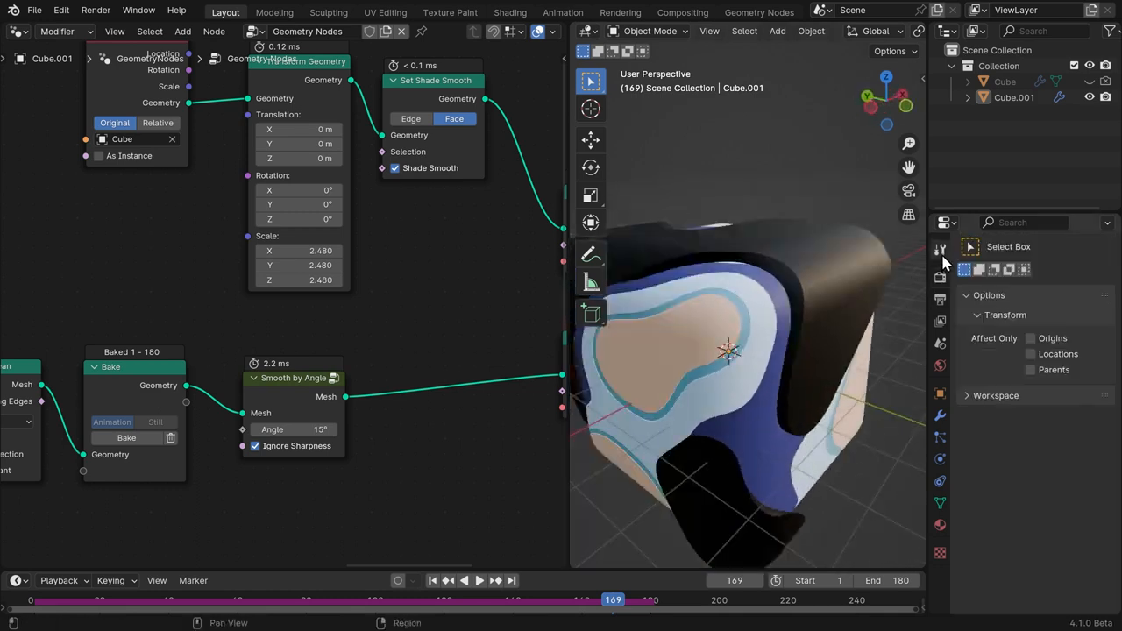
{"action": "key", "text": "z"}
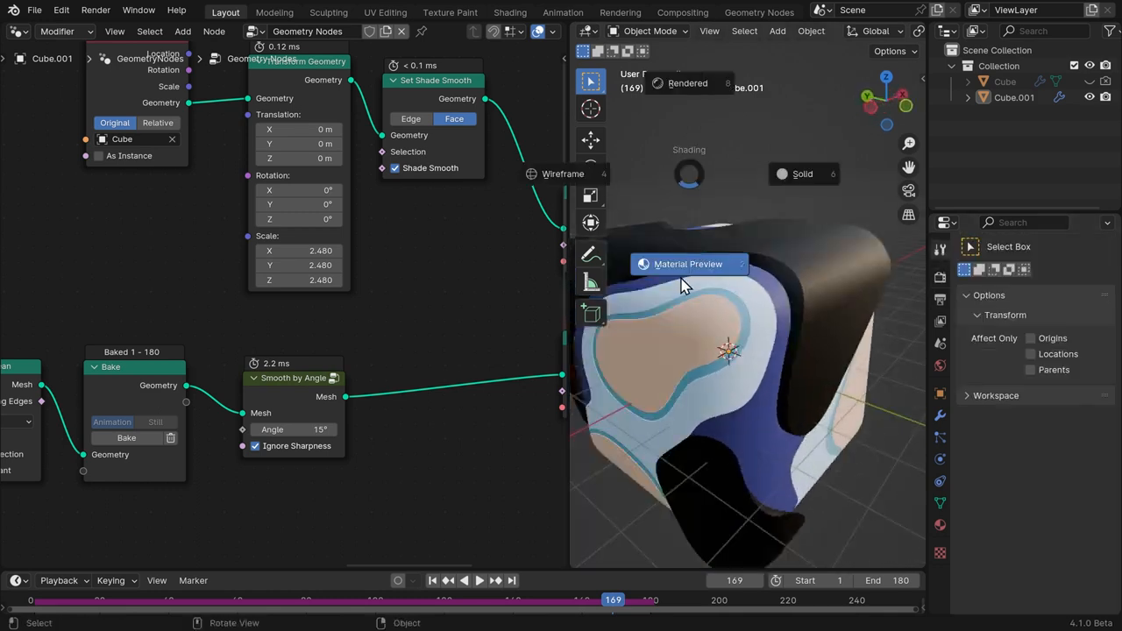
{"action": "left_click", "coordinate": [727, 109]}
{"action": "key", "text": "ctrl+s"}
Set the render engine to Cycles and the device to GPU Compute.
{"action": "left_click", "coordinate": [940, 277]}
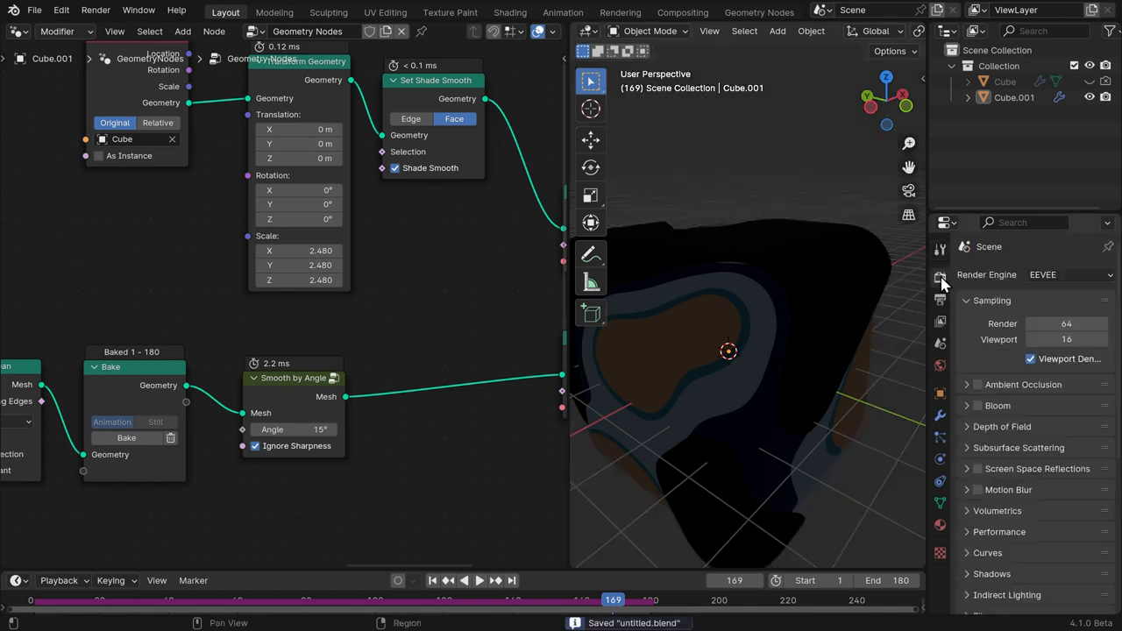
{"action": "left_click", "coordinate": [1065, 274]}
{"action": "left_click", "coordinate": [1062, 326]}
{"action": "left_click", "coordinate": [1065, 316]}
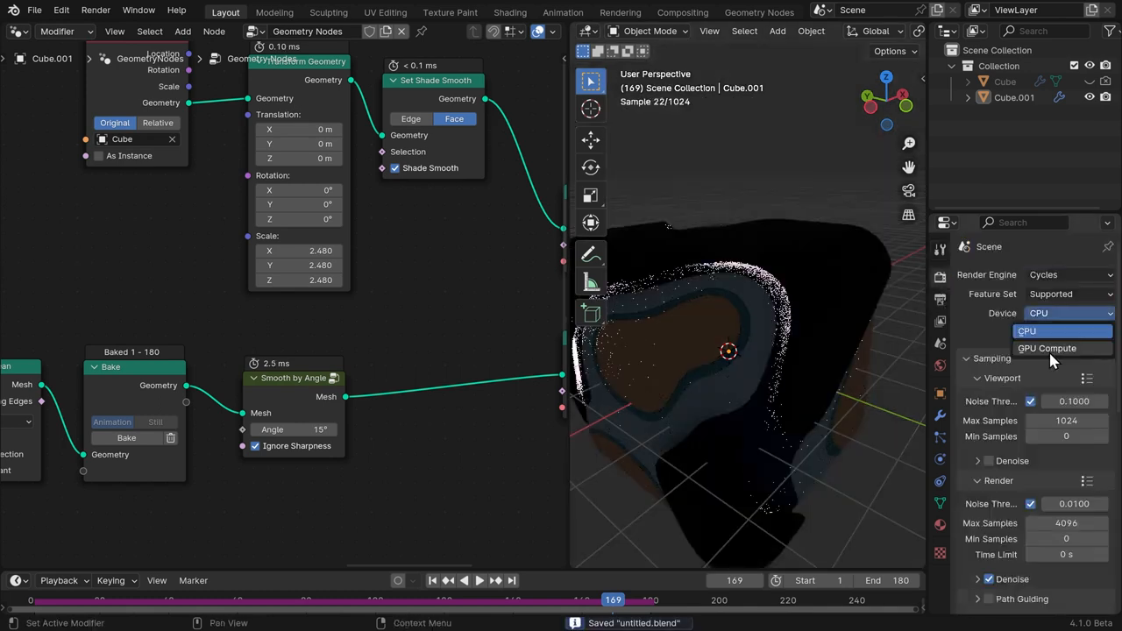
{"action": "left_click", "coordinate": [1048, 350]}
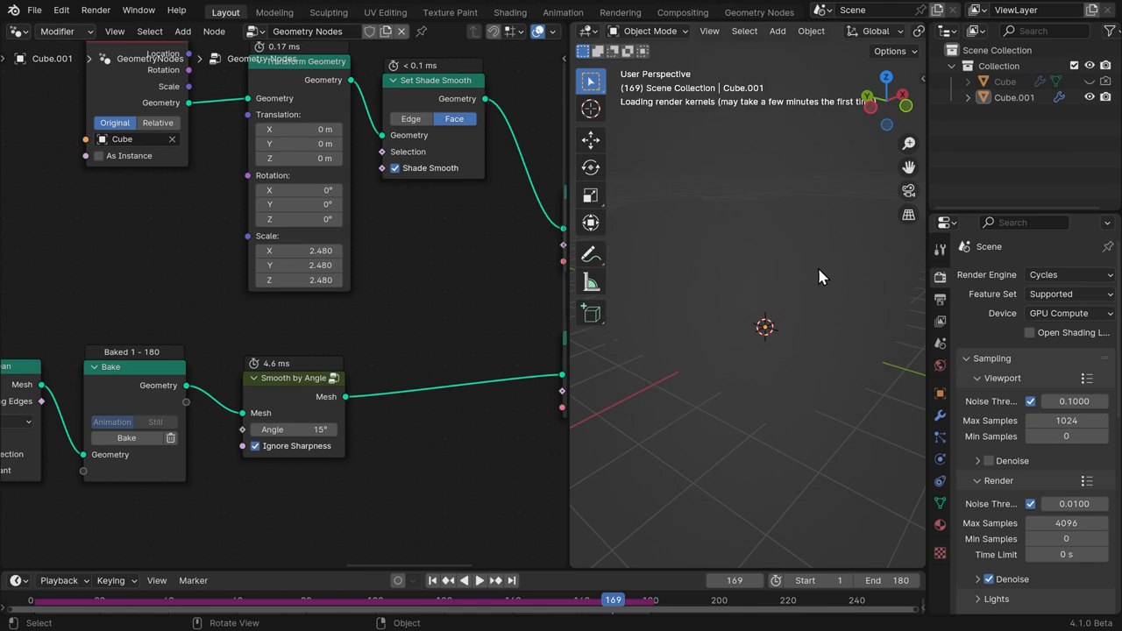
Play the animation in the rendered viewport and stop it at frame 32.
{"action": "middle_click_drag", "start_coordinate": [816, 278], "coordinate": [778, 355]}
{"action": "middle_click_drag", "start_coordinate": [334, 408], "coordinate": [217, 378]}
{"action": "key", "text": "space"}
{"action": "key", "text": "space"}
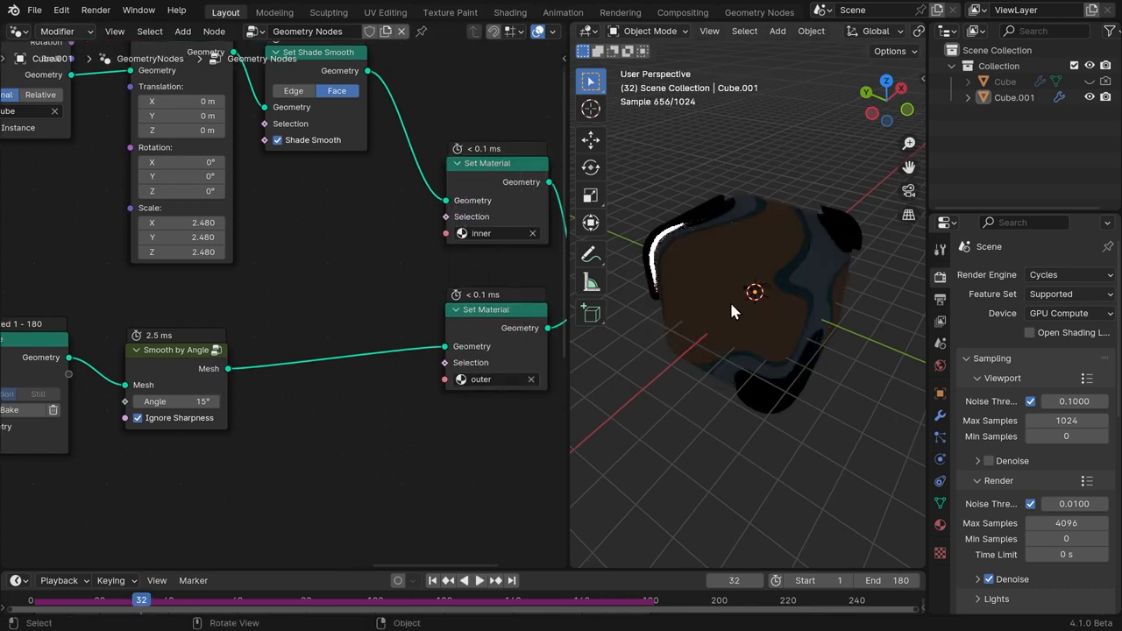
Select the rounded cube and set the Transform Geometry node's scale to 2.55 on X, Y and Z.
{"action": "left_click", "coordinate": [730, 302]}
{"action": "scroll", "coordinate": [184, 237], "scroll_direction": "up", "scroll_amount": 2}
{"action": "middle_click_drag", "start_coordinate": [184, 238], "coordinate": [204, 286]}
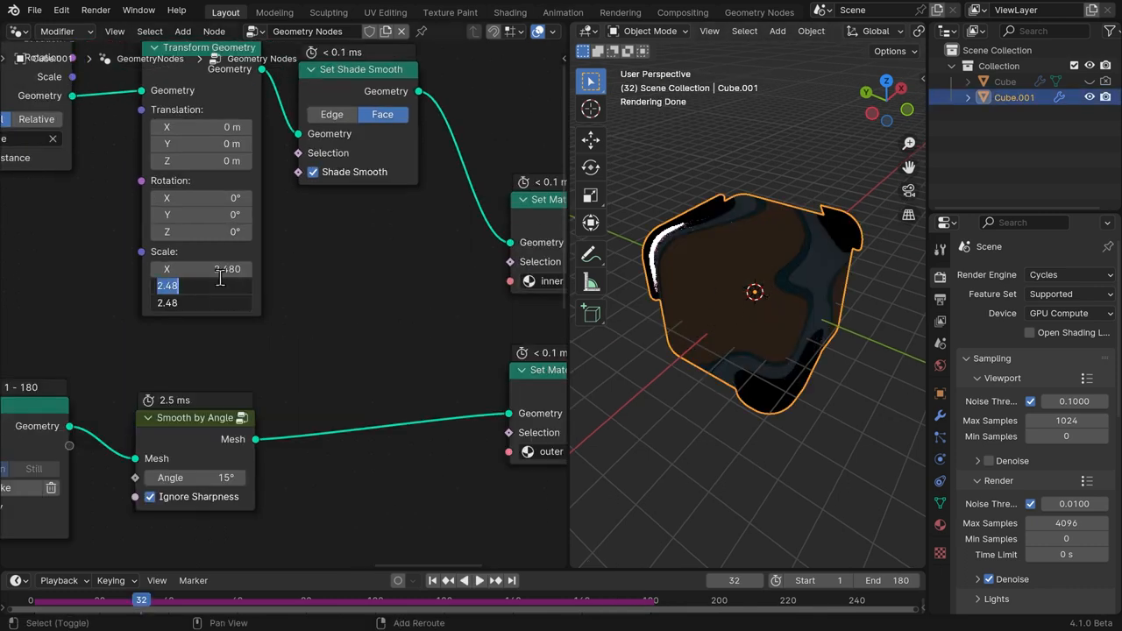
{"action": "type", "text": "2.55"}
{"action": "key", "text": "Return"}
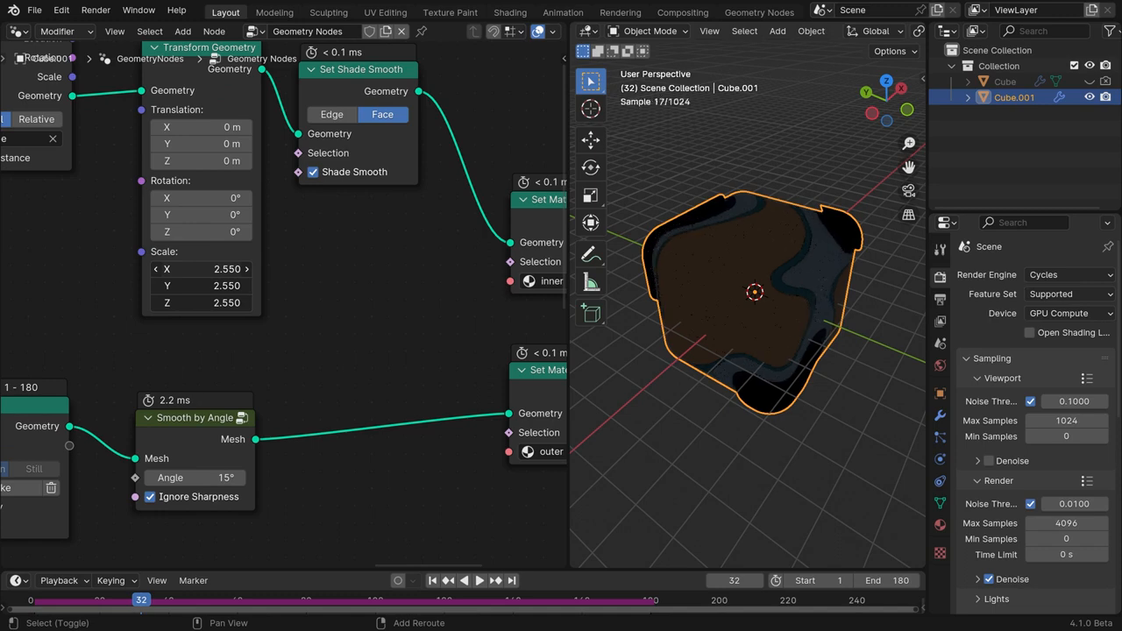
Set the inner material's emission Multiply value to 500, its Metallic to about 0.236 and its Roughness to about 0.571.
{"action": "double_click", "coordinate": [316, 347]}
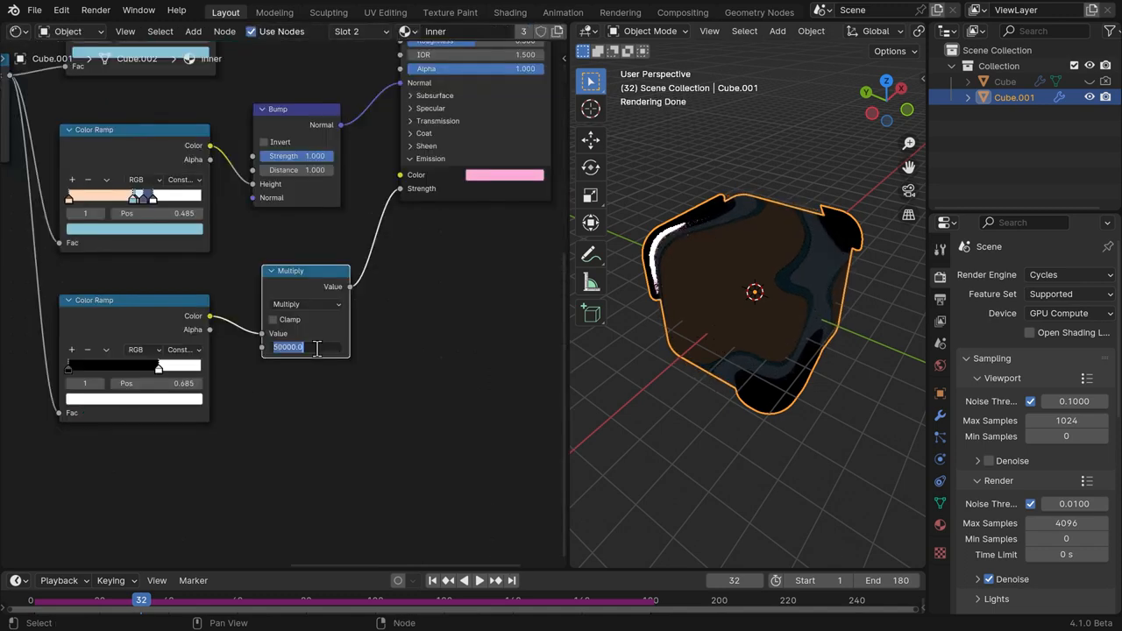
{"action": "middle_click_drag", "start_coordinate": [631, 259], "coordinate": [597, 377]}
{"action": "left_click_drag", "start_coordinate": [447, 200], "coordinate": [492, 200]}
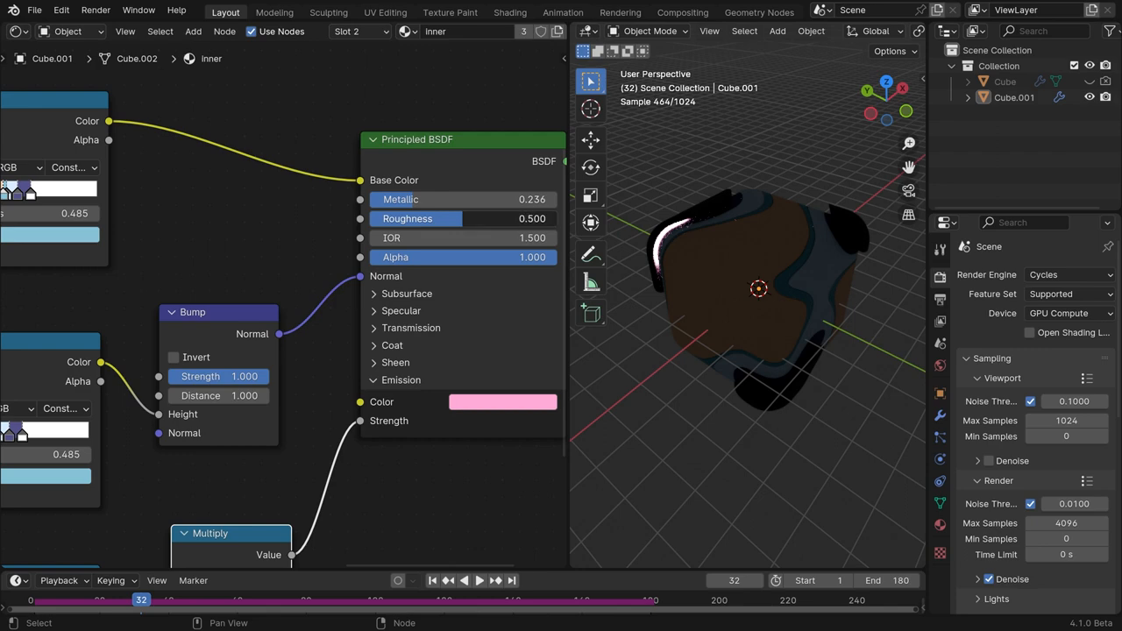
Set the world background colour to pure black.
{"action": "middle_click_drag", "start_coordinate": [768, 344], "coordinate": [764, 292]}
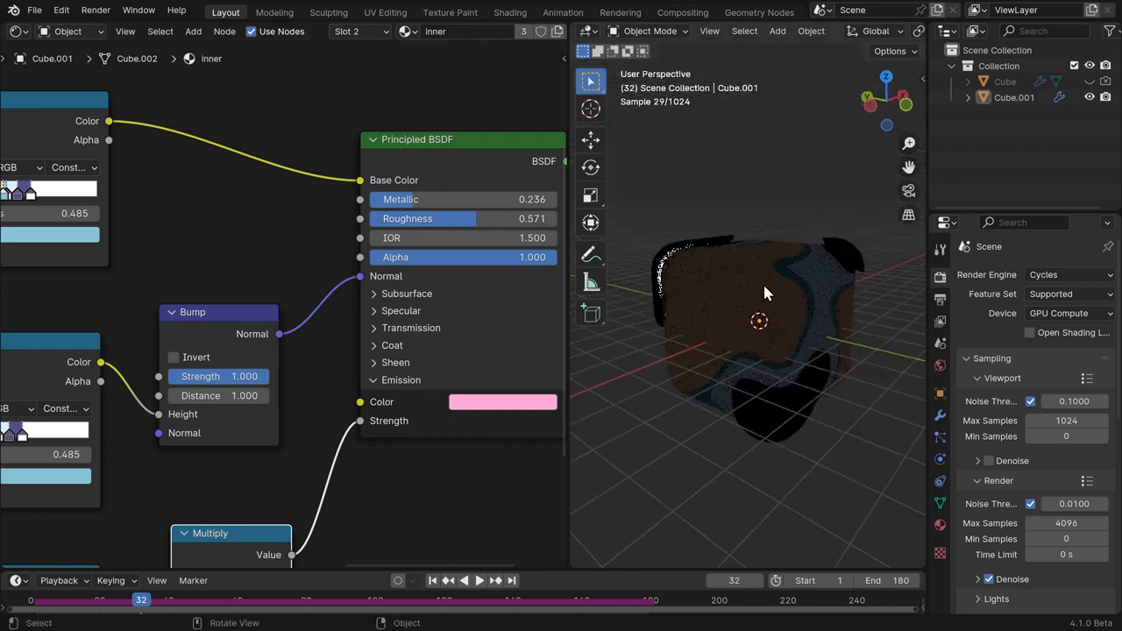
{"action": "left_click", "coordinate": [939, 367]}
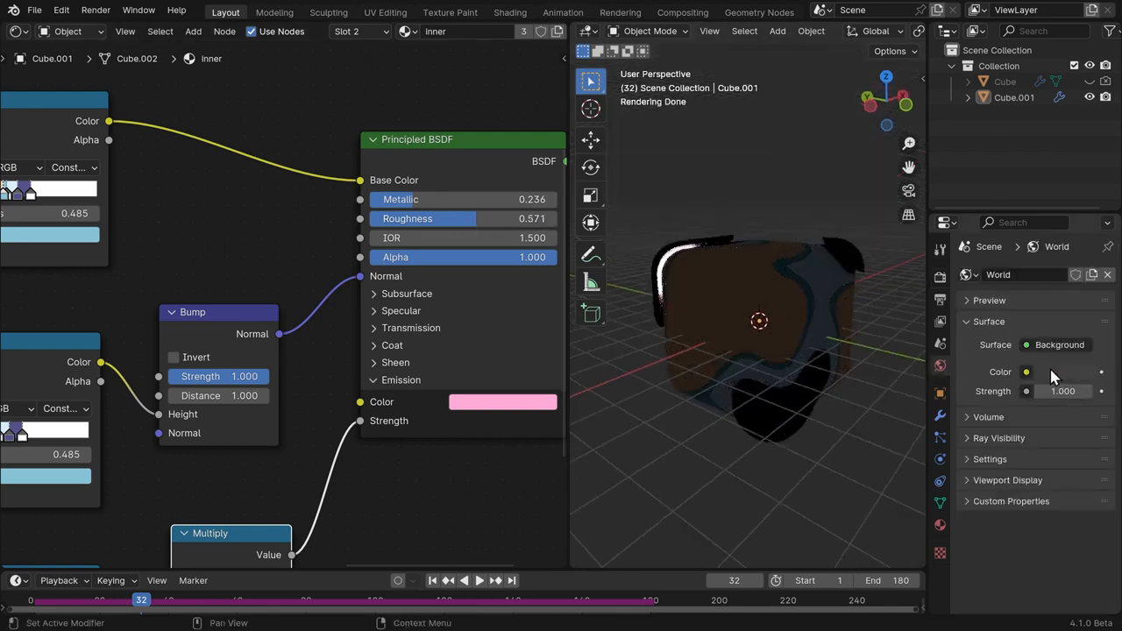
{"action": "left_click", "coordinate": [1058, 372]}
{"action": "left_click", "coordinate": [1070, 373]}
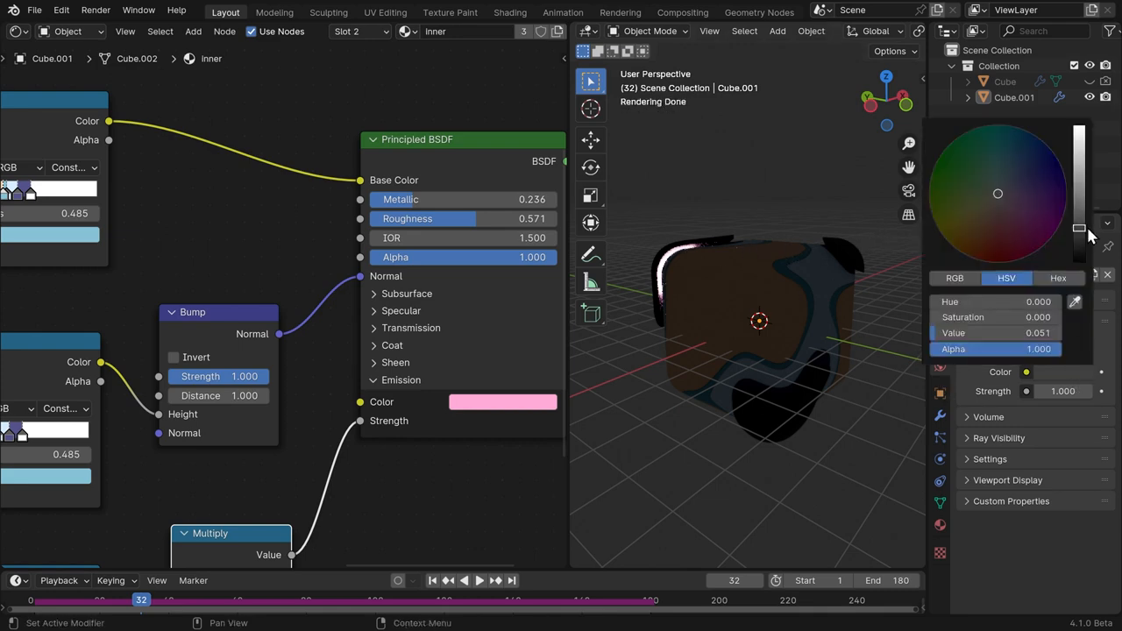
{"action": "left_click_drag", "start_coordinate": [1081, 230], "coordinate": [1080, 265]}
Add a spot light and raise it about 18.26 m along the Z axis above the cube.
{"action": "key", "text": "shift+a"}
{"action": "mouse_move", "coordinate": [734, 389]}
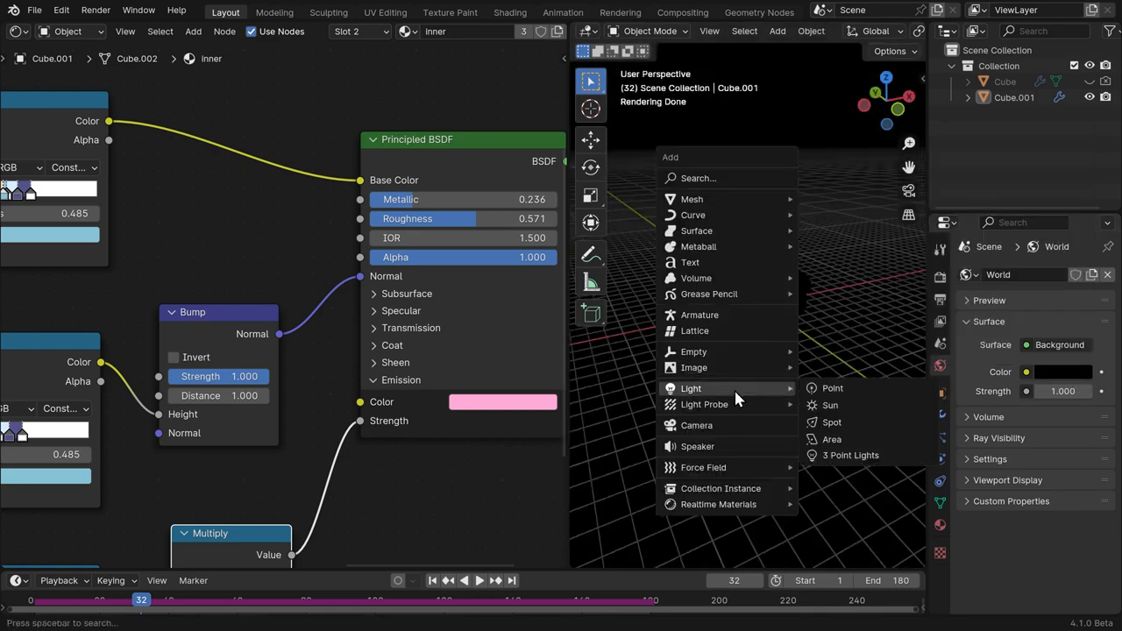
{"action": "left_click", "coordinate": [824, 427]}
{"action": "key", "text": "g"}
{"action": "key", "text": "z"}
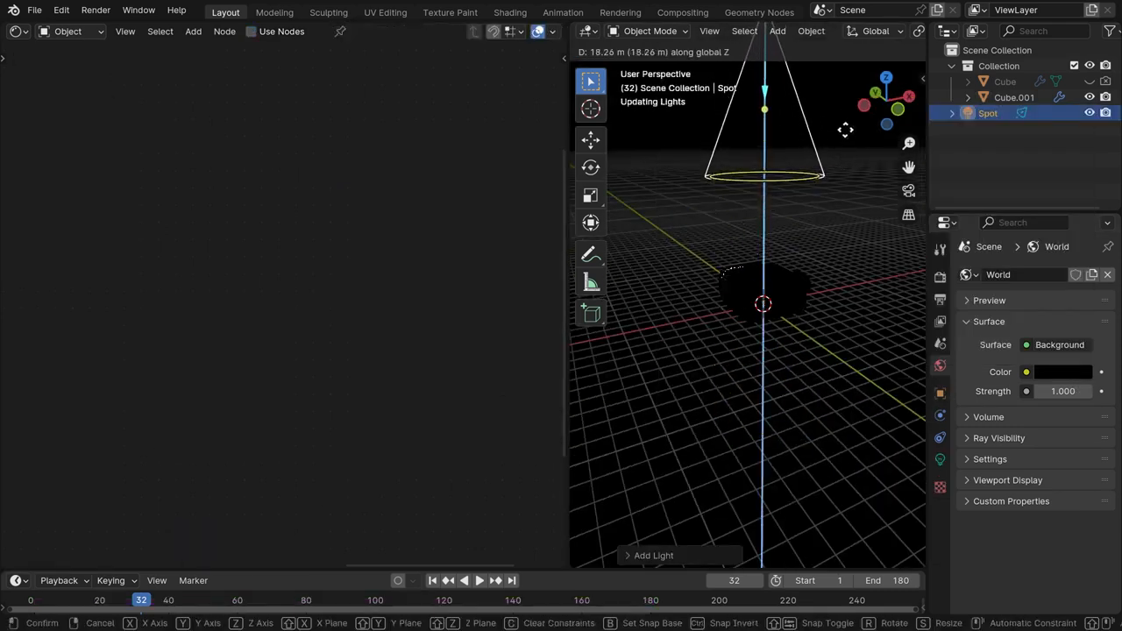
{"action": "key", "text": "Return"}
Set the spot light's power to 15000 W.
{"action": "left_click", "coordinate": [939, 458]}
{"action": "left_click", "coordinate": [1055, 381]}
{"action": "type", "text": "15"}
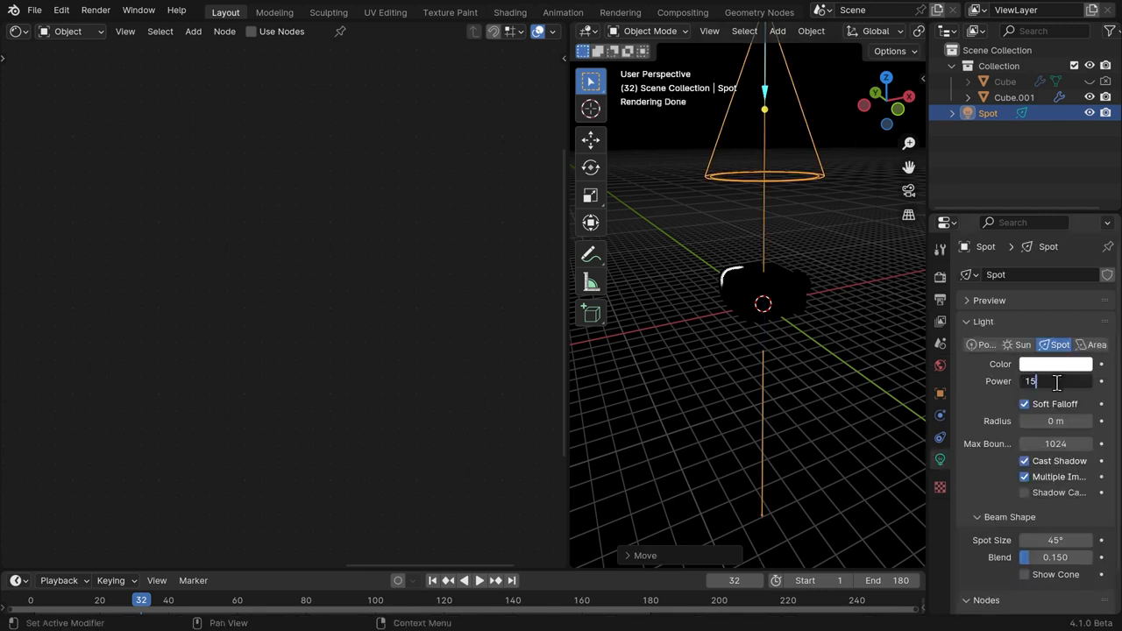
{"action": "type", "text": "000"}
{"action": "key", "text": "Return"}
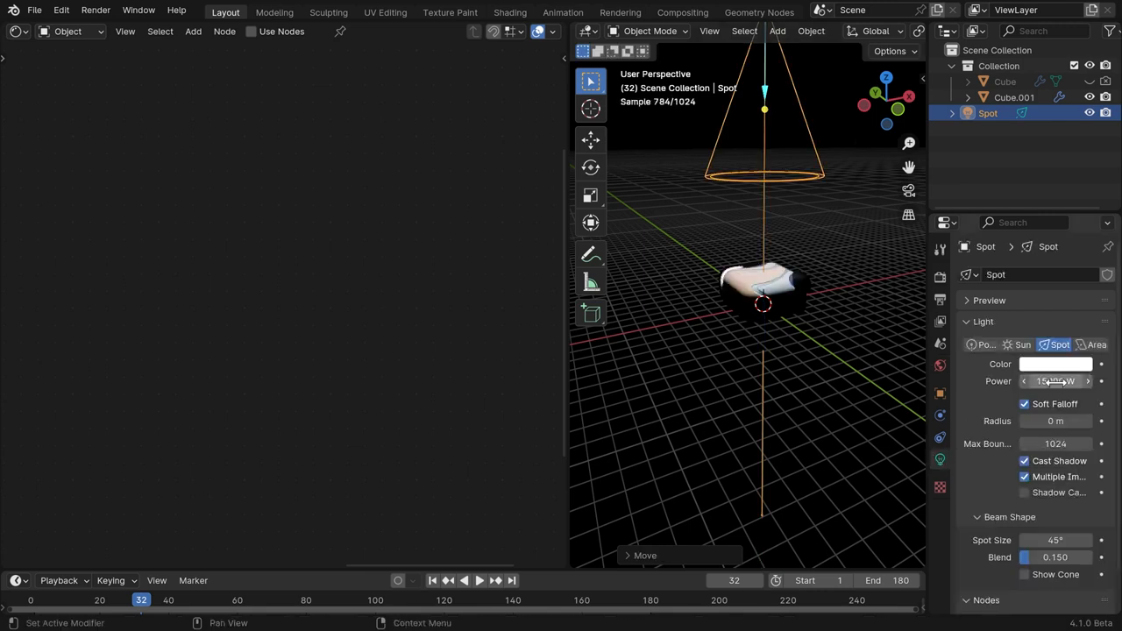
Set the spot light's power to 7000 W.
{"action": "middle_click_drag", "start_coordinate": [718, 353], "coordinate": [723, 302]}
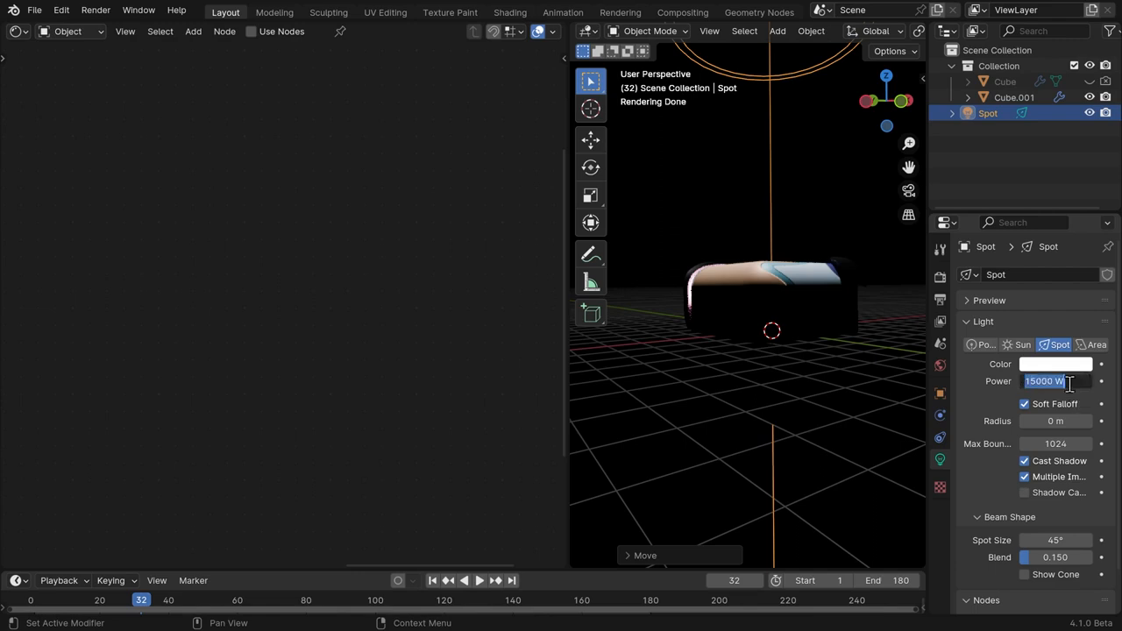
{"action": "key", "text": "Return"}
{"action": "scroll", "coordinate": [808, 299], "scroll_direction": "down", "scroll_amount": 2}
Add an area light, move it to one side of the cube and rotate it to face the cube.
{"action": "key", "text": "shift+a"}
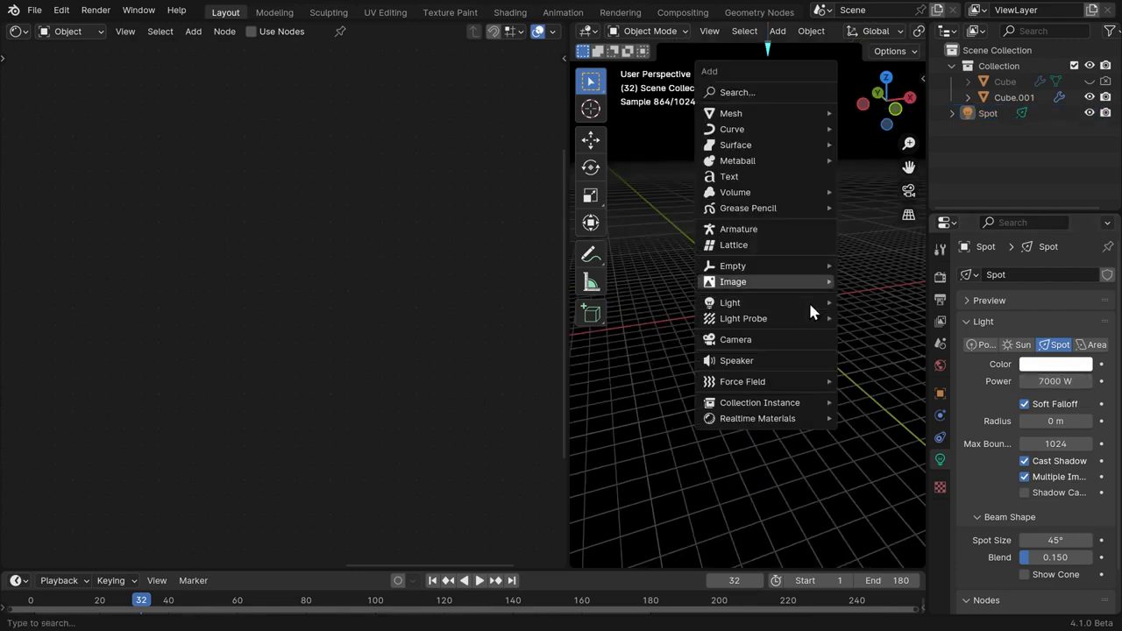
{"action": "mouse_move", "coordinate": [780, 302]}
{"action": "left_click", "coordinate": [876, 361]}
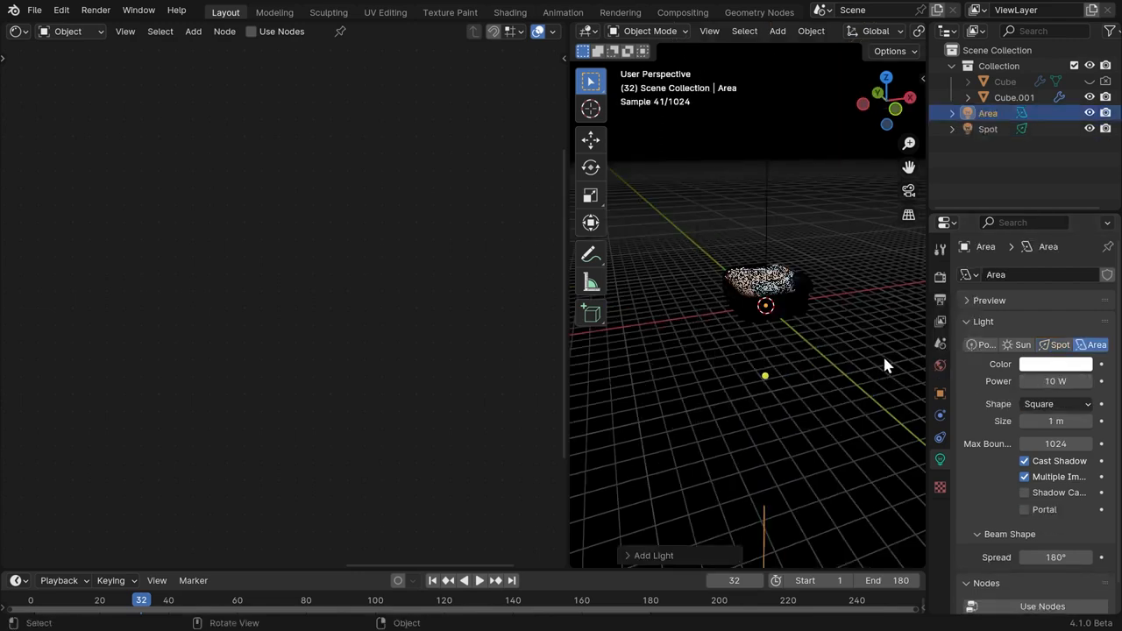
{"action": "key", "text": "g"}
{"action": "left_click", "coordinate": [668, 407]}
{"action": "key", "text": "r"}
{"action": "left_click", "coordinate": [692, 239]}
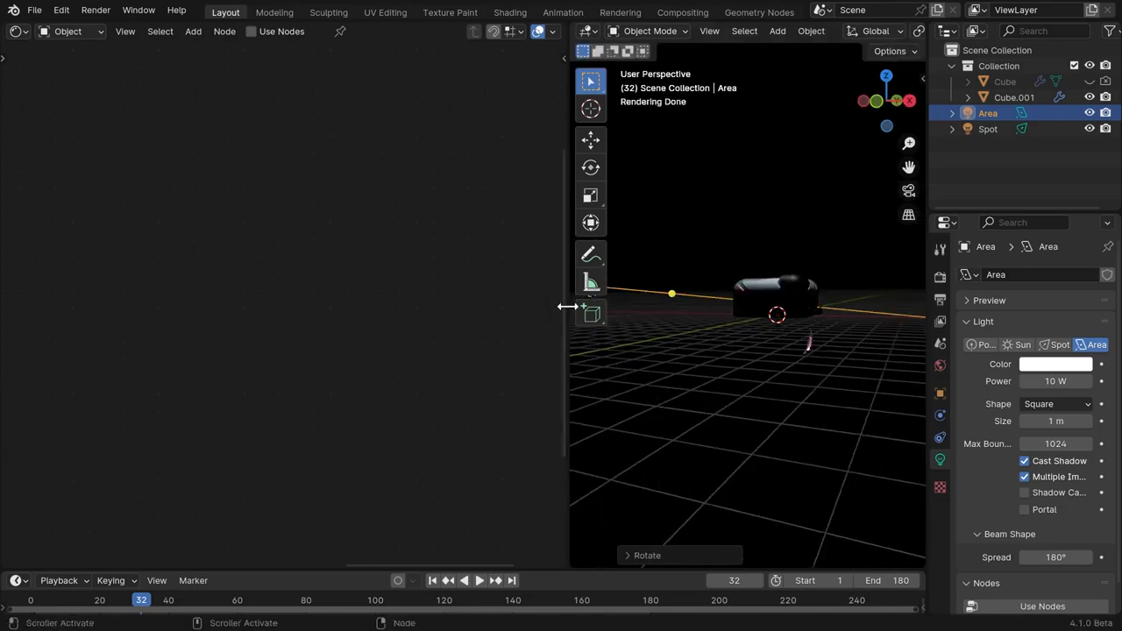
Widen the 3D viewport, scale up the area light and set its power to 7000 W.
{"action": "left_click_drag", "start_coordinate": [569, 306], "coordinate": [267, 306]}
{"action": "key", "text": "s"}
{"action": "left_click", "coordinate": [595, 332]}
{"action": "middle_click_drag", "start_coordinate": [596, 333], "coordinate": [561, 371]}
{"action": "left_click", "coordinate": [1056, 380]}
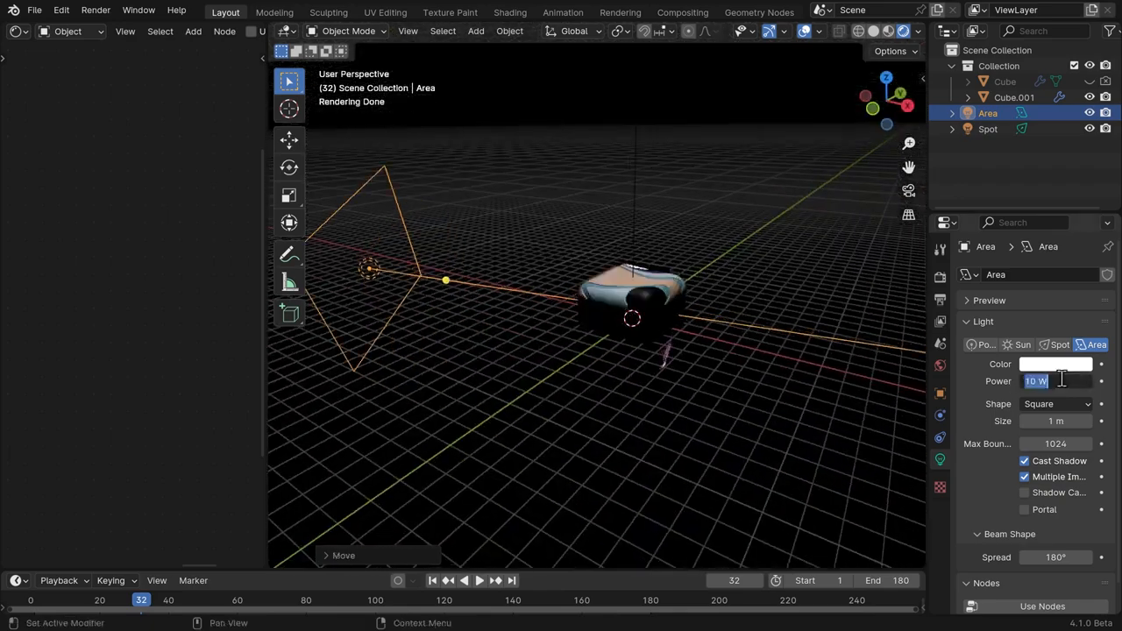
{"action": "type", "text": "7000"}
{"action": "key", "text": "Return"}
Duplicate the area light and rotate the copy about 30° around the Z axis so it faces the cube.
{"action": "middle_click_drag", "start_coordinate": [541, 368], "coordinate": [708, 390]}
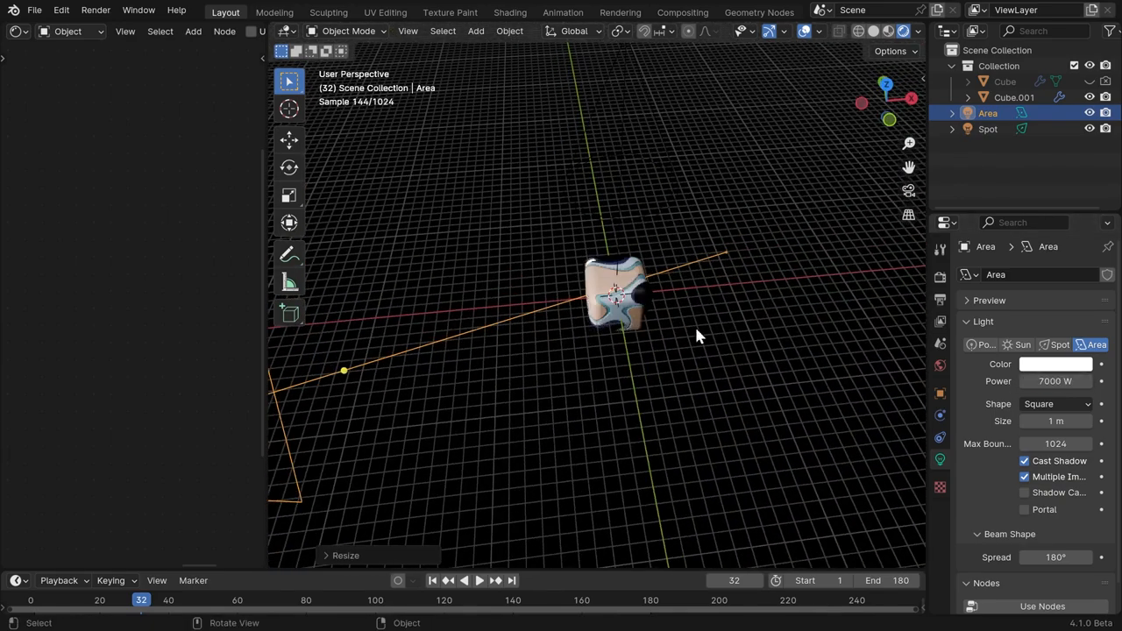
{"action": "scroll", "coordinate": [613, 342], "scroll_direction": "down", "scroll_amount": 4}
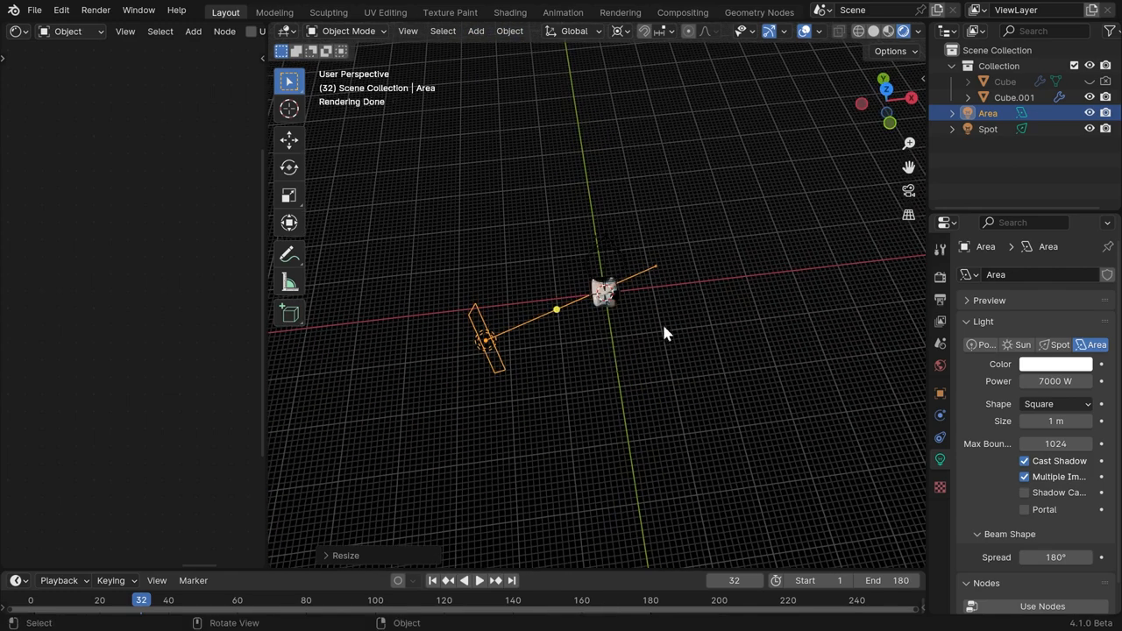
{"action": "scroll", "coordinate": [621, 333], "scroll_direction": "up", "scroll_amount": 2}
{"action": "key", "text": "shift+d"}
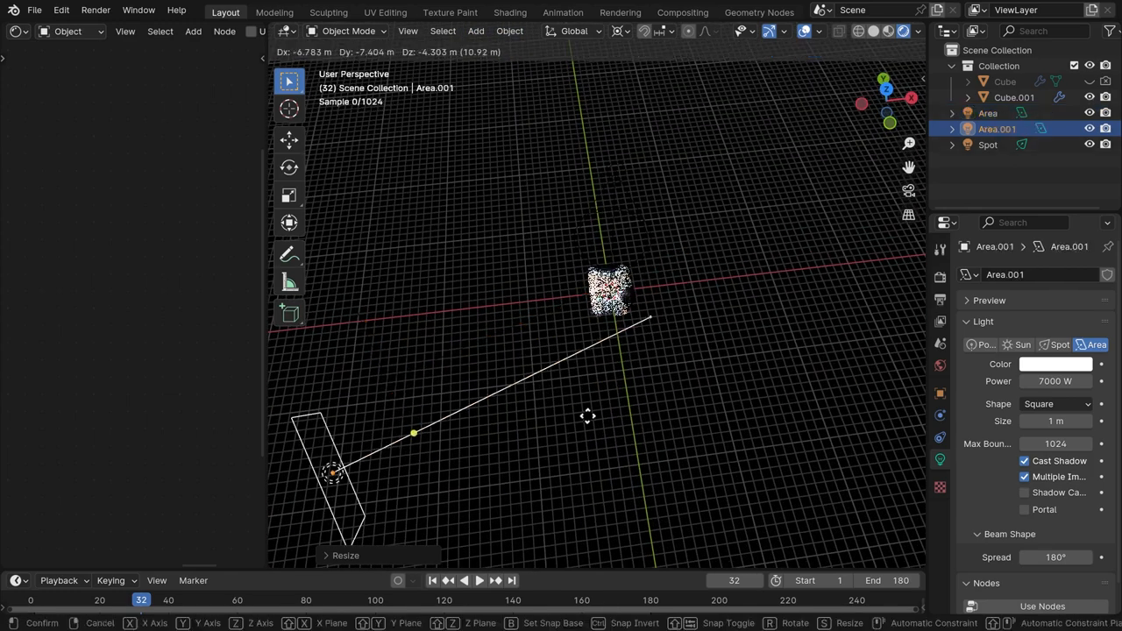
{"action": "key", "text": "r"}
{"action": "key", "text": "z"}
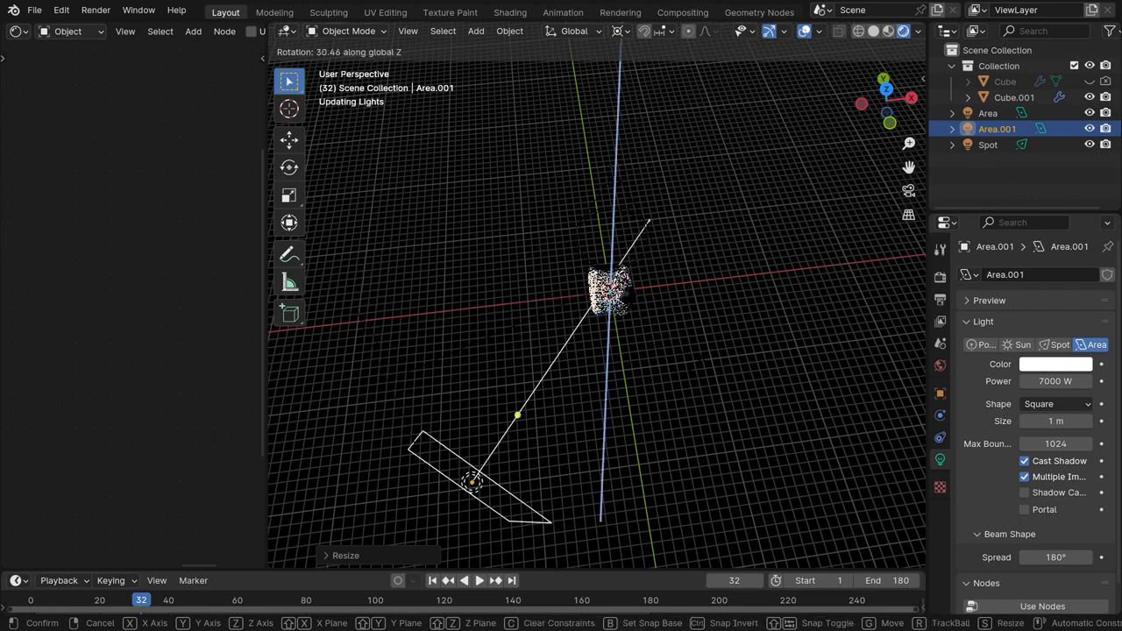
{"action": "left_click", "coordinate": [644, 320]}
Set the duplicated area light's power to 2000 W and deselect it.
{"action": "middle_click_drag", "start_coordinate": [644, 320], "coordinate": [642, 250]}
{"action": "scroll", "coordinate": [642, 250], "scroll_direction": "up", "scroll_amount": 2}
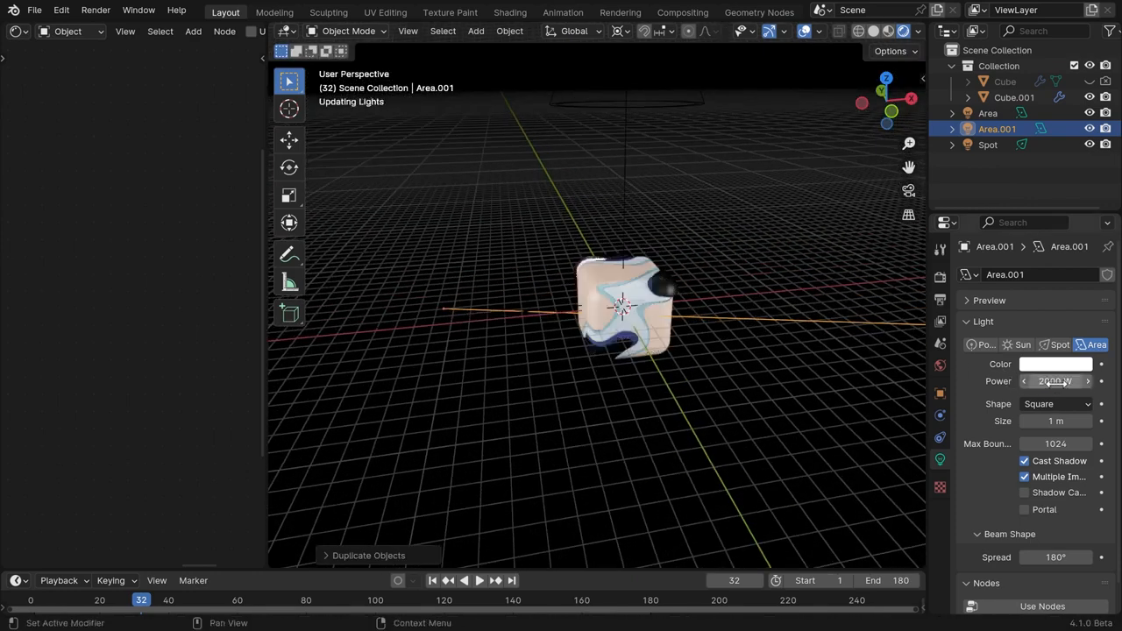
{"action": "middle_click_drag", "start_coordinate": [671, 341], "coordinate": [604, 287]}
{"action": "scroll", "coordinate": [412, 350], "scroll_direction": "down", "scroll_amount": 2}
{"action": "left_click", "coordinate": [412, 351]}
Play the animation under the new lighting and stop it at frame 117.
{"action": "scroll", "coordinate": [603, 287], "scroll_direction": "up", "scroll_amount": 4}
{"action": "scroll", "coordinate": [624, 274], "scroll_direction": "up", "scroll_amount": 3}
{"action": "key", "text": "space"}
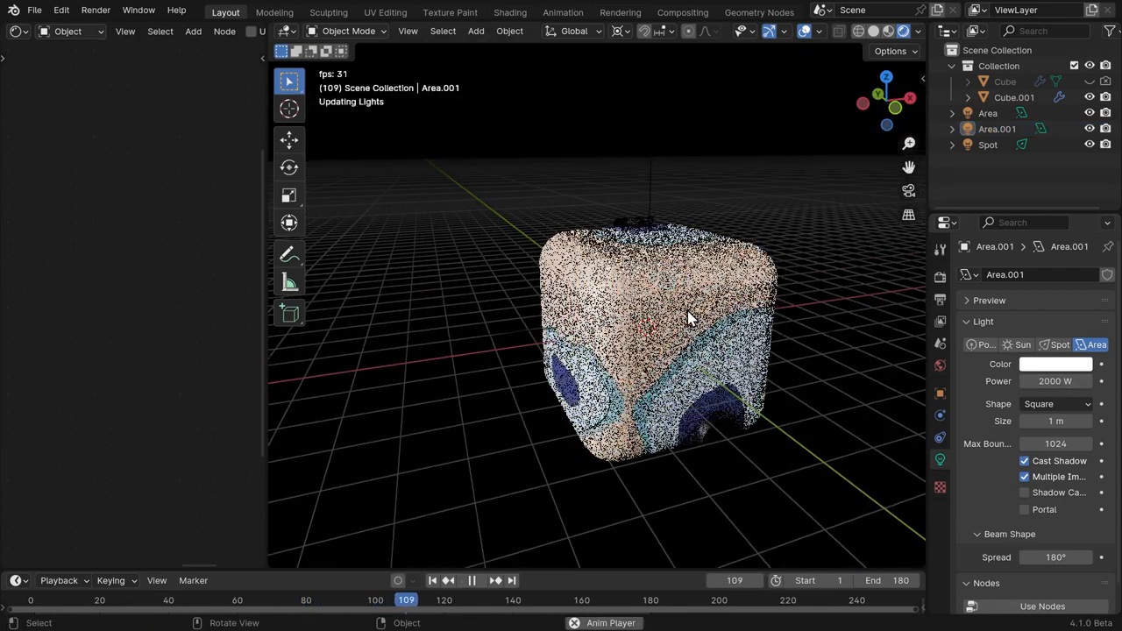
{"action": "key", "text": "space"}
Select the rounded cube and widen the node editor area.
{"action": "left_click", "coordinate": [662, 327]}
{"action": "scroll", "coordinate": [131, 306], "scroll_direction": "up", "scroll_amount": 3}
{"action": "left_click_drag", "start_coordinate": [268, 292], "coordinate": [457, 292]}
Set the inner material's Roughness to about 0.739 and its Metallic to about 0.543.
{"action": "left_click_drag", "start_coordinate": [302, 254], "coordinate": [286, 235]}
{"action": "scroll", "coordinate": [755, 297], "scroll_direction": "up", "scroll_amount": 2}
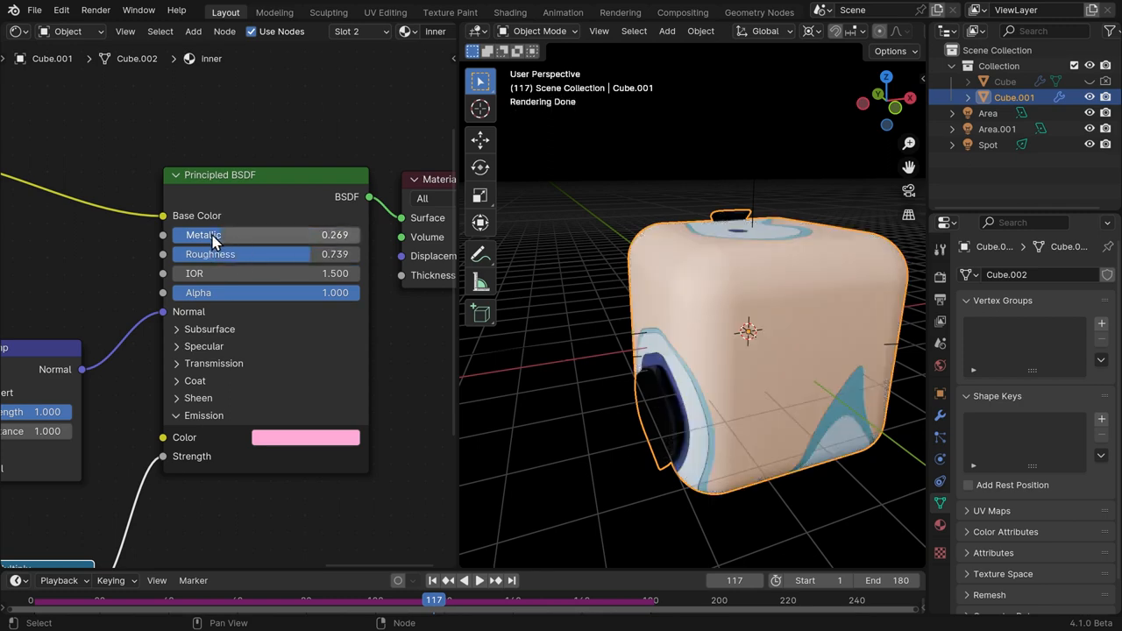
{"action": "left_click_drag", "start_coordinate": [213, 235], "coordinate": [253, 235]}
{"action": "left_click_drag", "start_coordinate": [252, 235], "coordinate": [282, 235]}
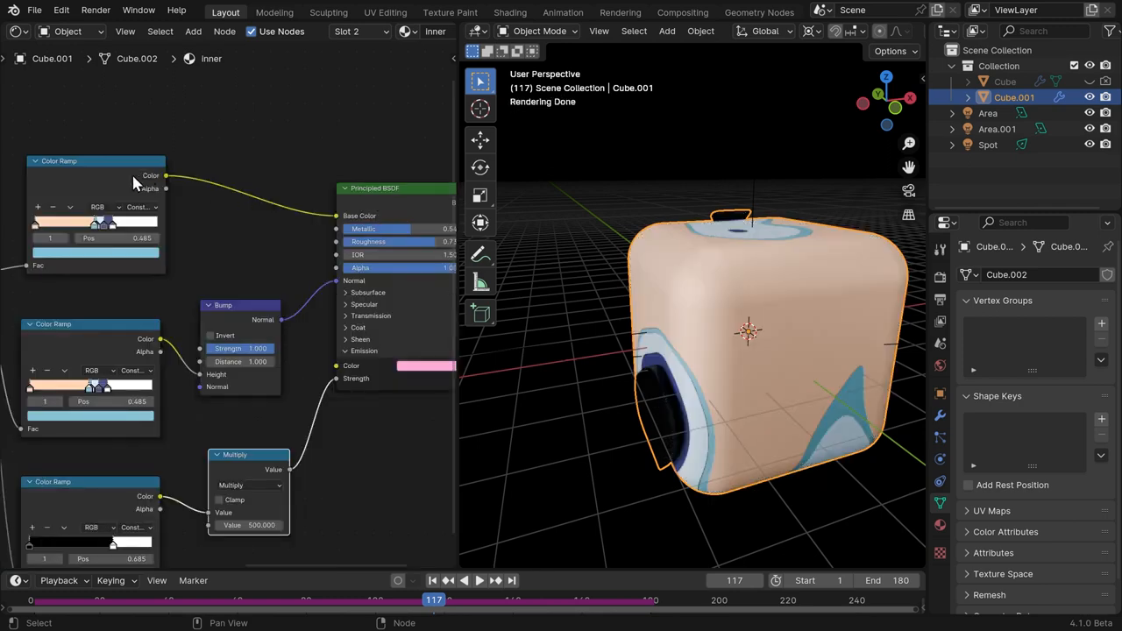
Duplicate the base colour's Color Ramp below the original and try connecting the copy to the Metallic input.
{"action": "left_click_drag", "start_coordinate": [134, 182], "coordinate": [112, 84]}
{"action": "key", "text": "shift+d"}
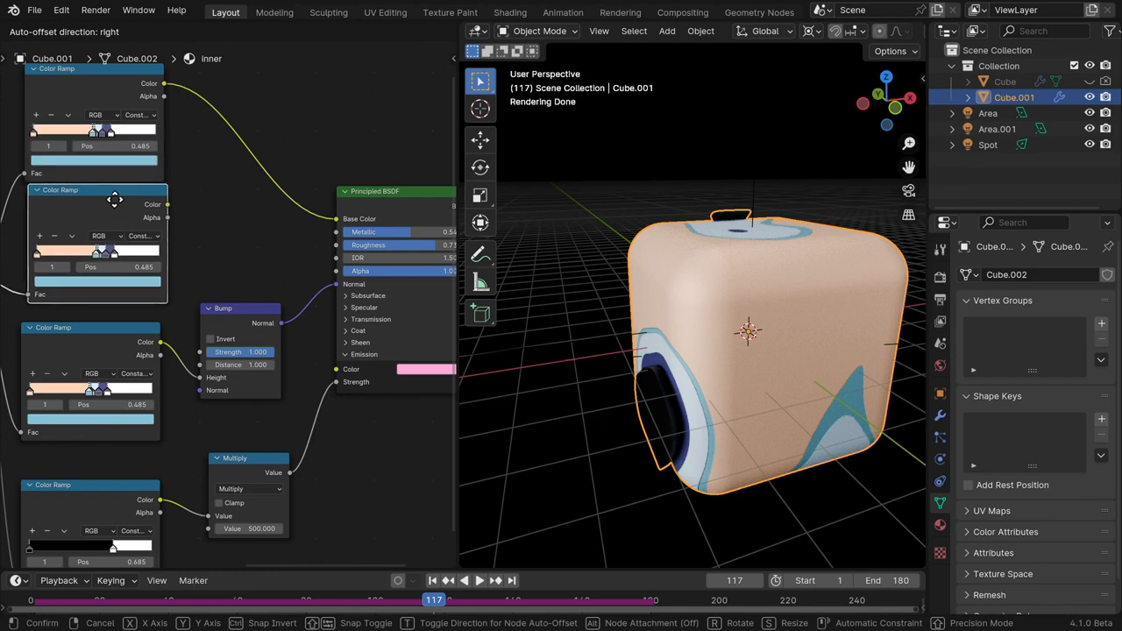
{"action": "left_click", "coordinate": [158, 214]}
{"action": "left_click_drag", "start_coordinate": [297, 235], "coordinate": [335, 234]}
{"action": "middle_click_drag", "start_coordinate": [189, 234], "coordinate": [277, 261]}
Try adjusting a colour stop of the duplicated Color Ramp and cut its link to the shader.
{"action": "scroll", "coordinate": [245, 272], "scroll_direction": "up", "scroll_amount": 4}
{"action": "left_click", "coordinate": [189, 275]}
{"action": "left_click", "coordinate": [197, 312]}
{"action": "left_click_drag", "start_coordinate": [242, 151], "coordinate": [242, 164]}
{"action": "middle_click_drag", "start_coordinate": [313, 218], "coordinate": [155, 298]}
{"action": "right_click_drag", "start_coordinate": [195, 305], "coordinate": [215, 375], "text": "ctrl"}
Set the inner material's Metallic to 0 and its Roughness to 1.
{"action": "middle_click_drag", "start_coordinate": [252, 355], "coordinate": [185, 371]}
{"action": "scroll", "coordinate": [543, 317], "scroll_direction": "up", "scroll_amount": 1}
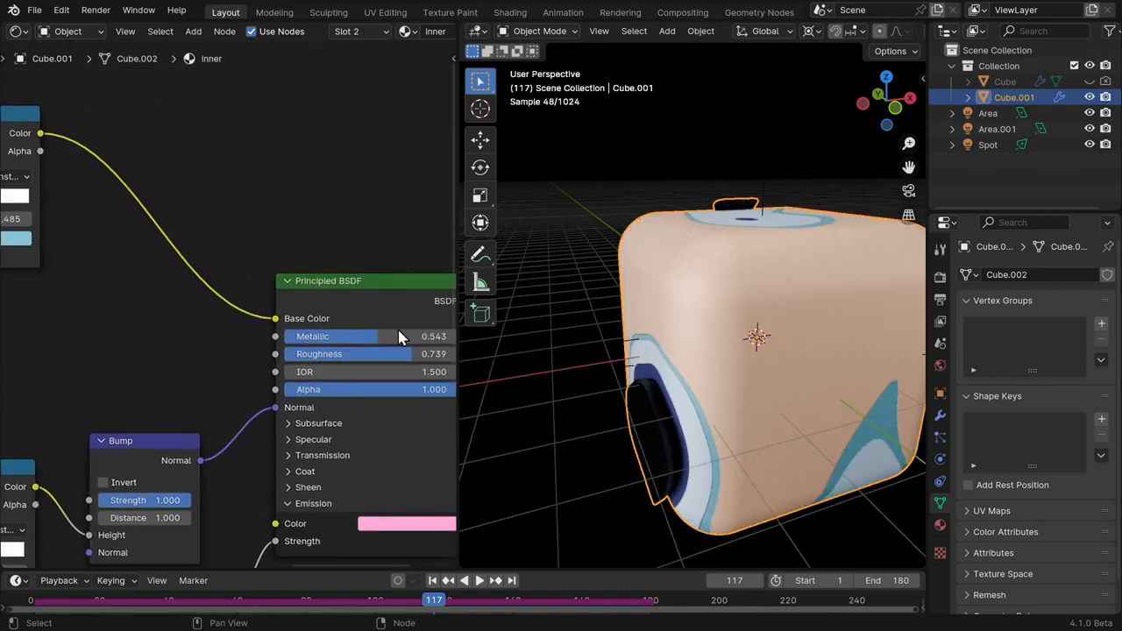
{"action": "left_click_drag", "start_coordinate": [360, 336], "coordinate": [282, 336]}
{"action": "middle_click_drag", "start_coordinate": [845, 339], "coordinate": [795, 377]}
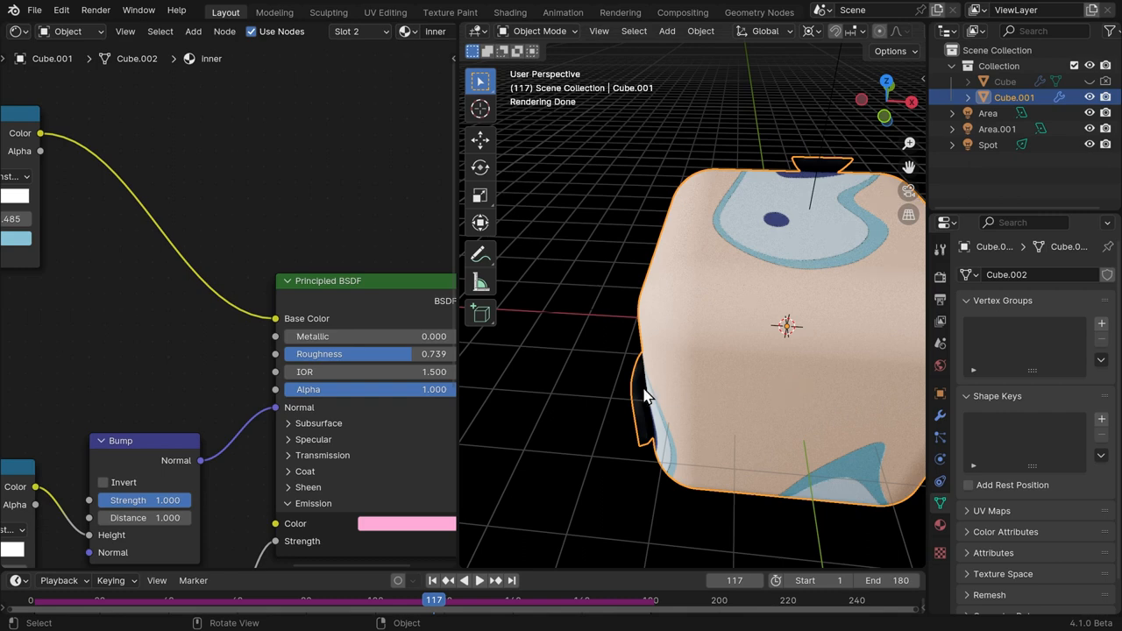
{"action": "middle_click_drag", "start_coordinate": [401, 348], "coordinate": [268, 292]}
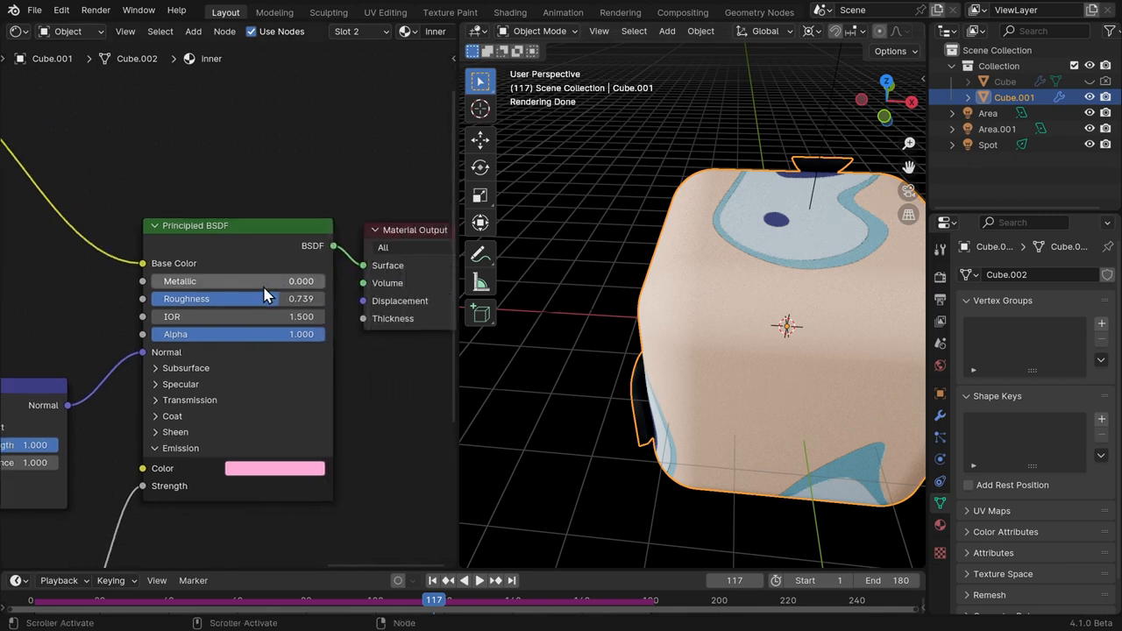
{"action": "left_click_drag", "start_coordinate": [268, 298], "coordinate": [333, 298]}
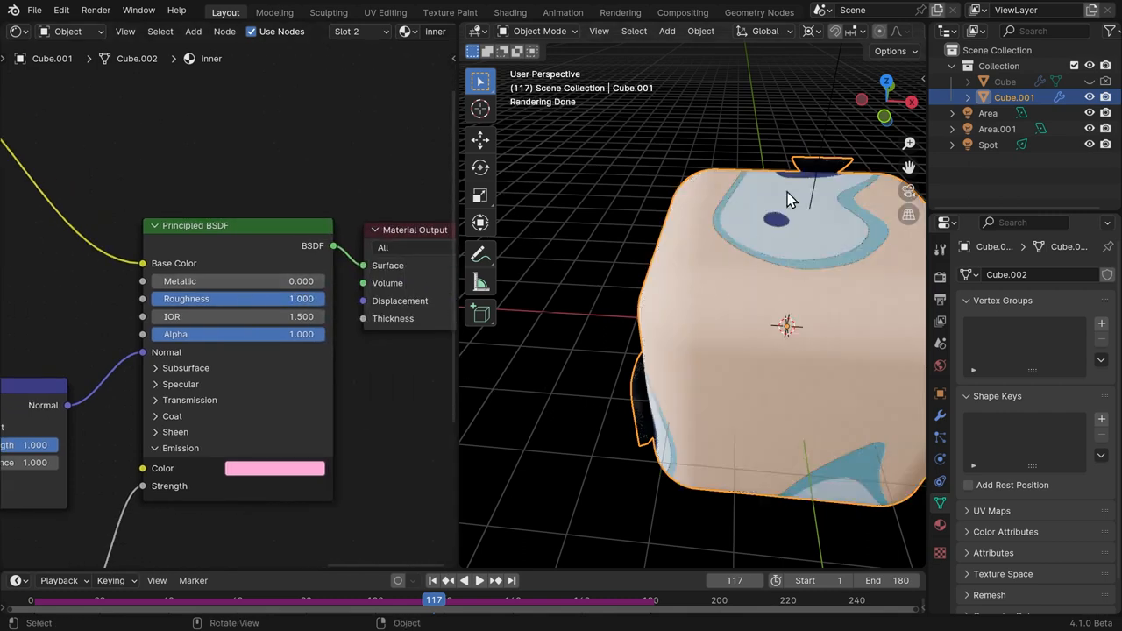
Open the outer material's nodes and set its Metallic to 1.
{"action": "scroll", "coordinate": [412, 114], "scroll_direction": "down", "scroll_amount": 3}
{"action": "left_click", "coordinate": [375, 33]}
{"action": "left_click", "coordinate": [341, 66]}
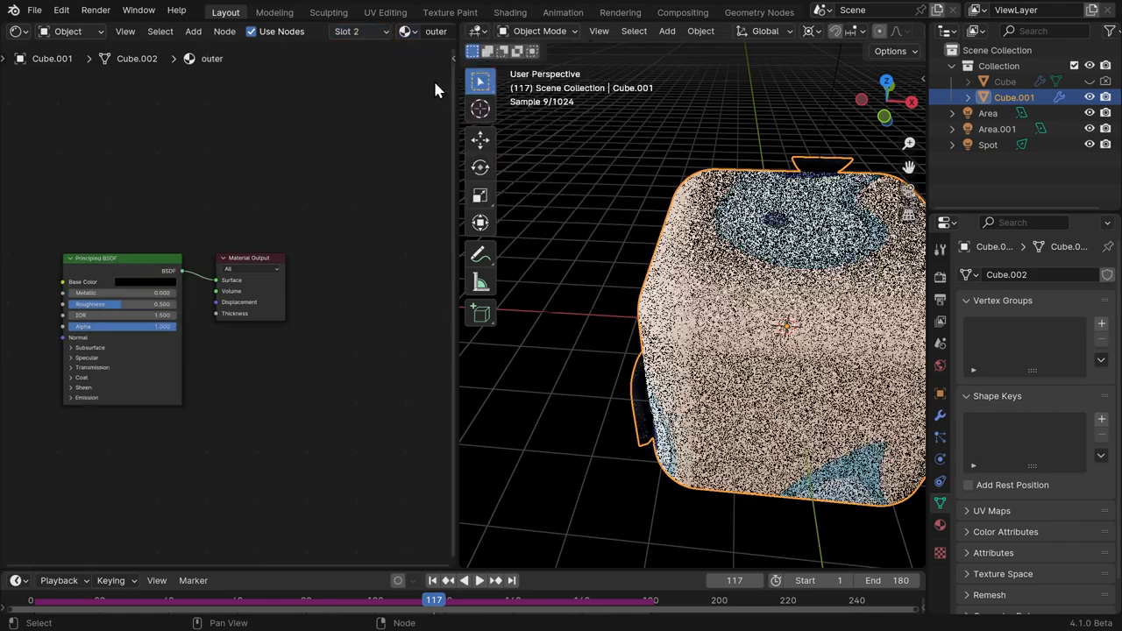
{"action": "scroll", "coordinate": [222, 256], "scroll_direction": "up", "scroll_amount": 3}
{"action": "left_click_drag", "start_coordinate": [315, 303], "coordinate": [412, 303]}
Set the outer material's Roughness to about 0.419 and lighten its base colour to grey.
{"action": "middle_click_drag", "start_coordinate": [578, 289], "coordinate": [664, 249]}
{"action": "left_click_drag", "start_coordinate": [330, 319], "coordinate": [317, 319]}
{"action": "middle_click_drag", "start_coordinate": [728, 280], "coordinate": [675, 281]}
{"action": "left_click", "coordinate": [347, 283]}
{"action": "left_click_drag", "start_coordinate": [457, 165], "coordinate": [457, 110]}
{"action": "scroll", "coordinate": [743, 225], "scroll_direction": "up", "scroll_amount": 6}
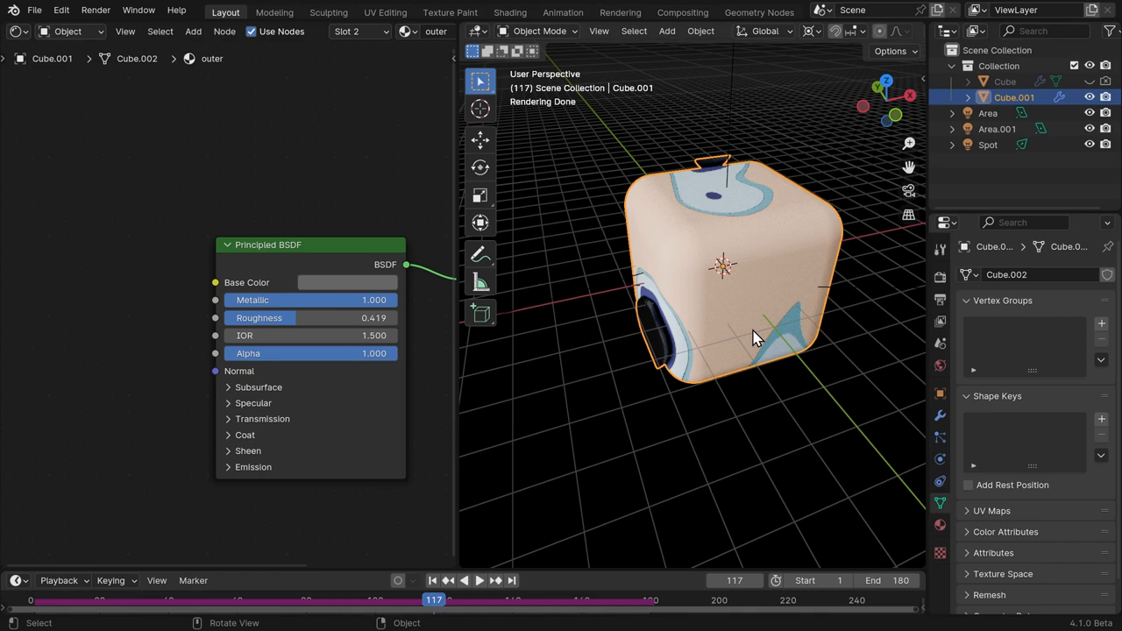
Add a camera to the scene and move it away from the cube.
{"action": "key", "text": "grave"}
{"action": "key", "text": "shift+a"}
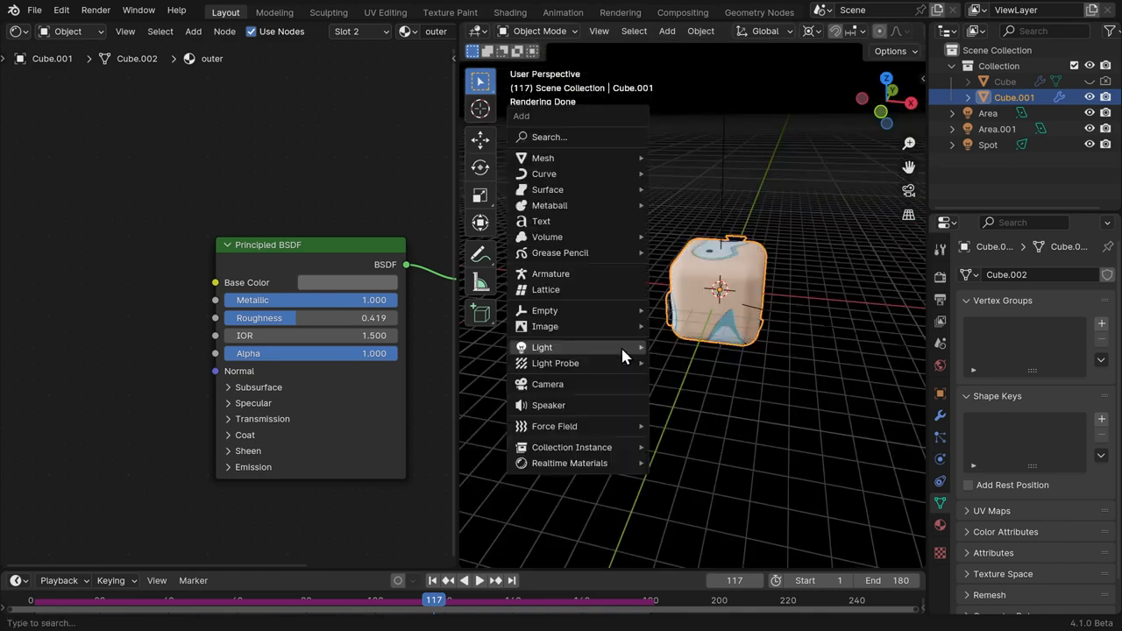
{"action": "mouse_move", "coordinate": [622, 348]}
{"action": "left_click", "coordinate": [599, 382]}
{"action": "key", "text": "g"}
{"action": "left_click", "coordinate": [589, 256]}
Look through the camera, lock it to the view and frame the cube in the centre.
{"action": "key", "text": "grave"}
{"action": "left_click", "coordinate": [661, 394]}
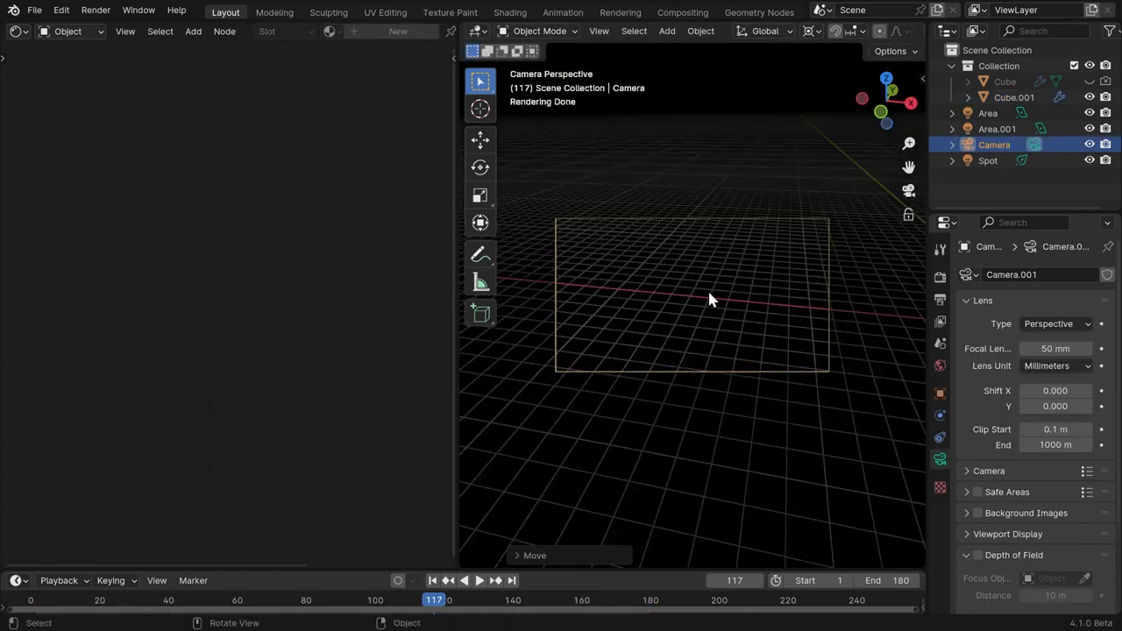
{"action": "key", "text": "n"}
{"action": "key", "text": "n"}
Set the render resolution's X value to 1080 px for a square frame.
{"action": "left_click", "coordinate": [938, 321]}
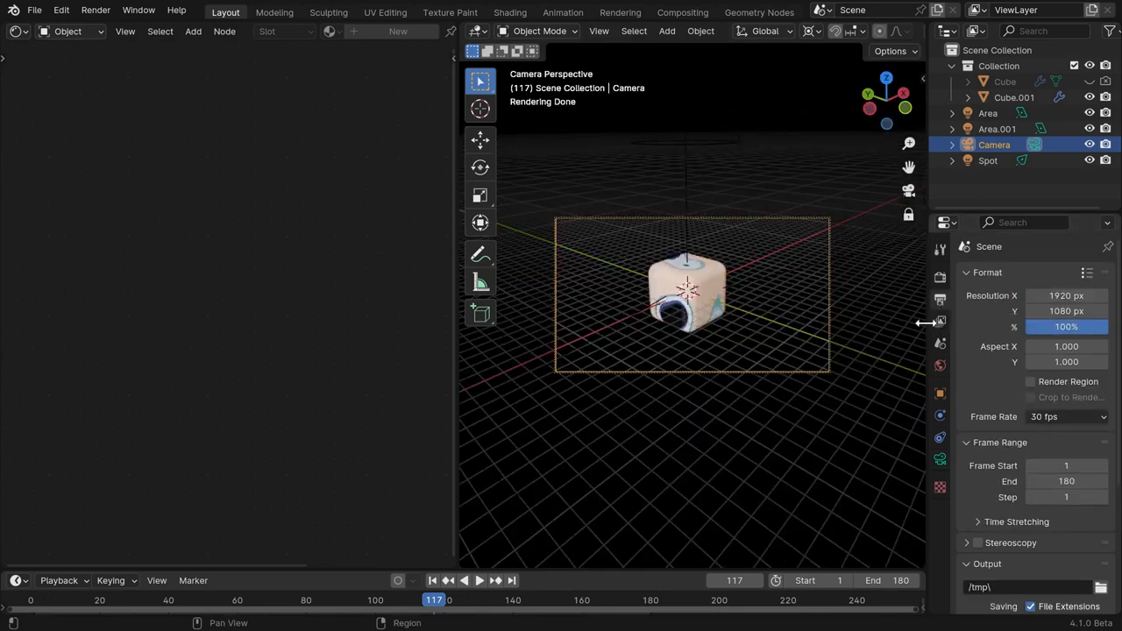
{"action": "left_click", "coordinate": [1076, 296]}
{"action": "type", "text": "1080"}
{"action": "key", "text": "Return"}
Nudge the camera along the global Z axis and set its focal length to about 141 mm.
{"action": "key", "text": "g"}
{"action": "key", "text": "z"}
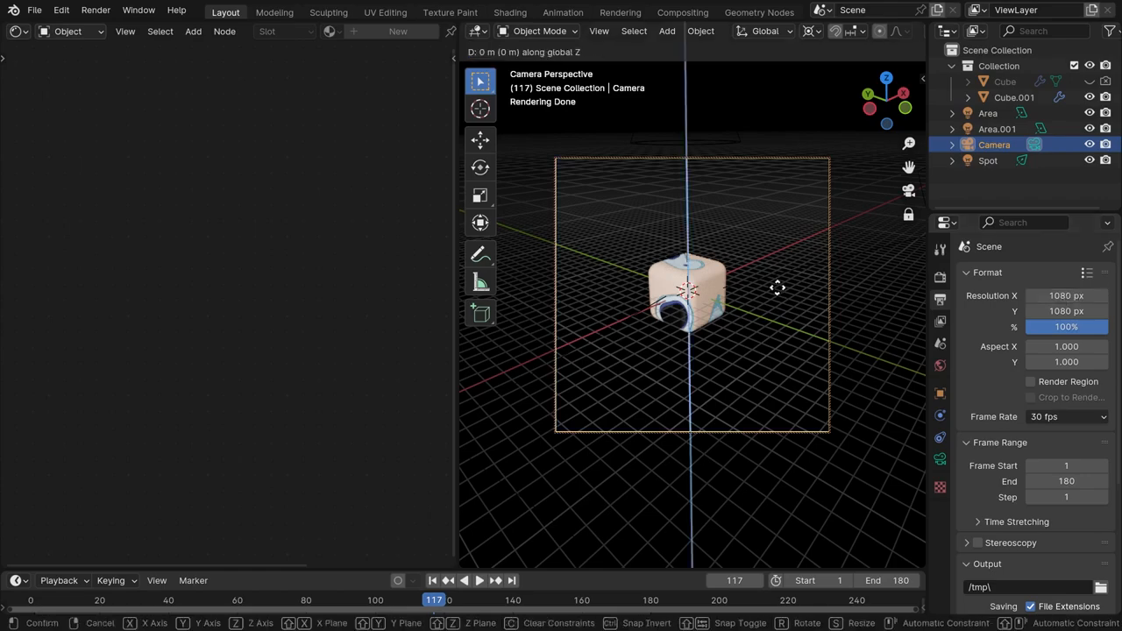
{"action": "key", "text": "z"}
{"action": "left_click", "coordinate": [778, 303]}
{"action": "left_click", "coordinate": [940, 459]}
{"action": "left_click_drag", "start_coordinate": [1055, 348], "coordinate": [1082, 349]}
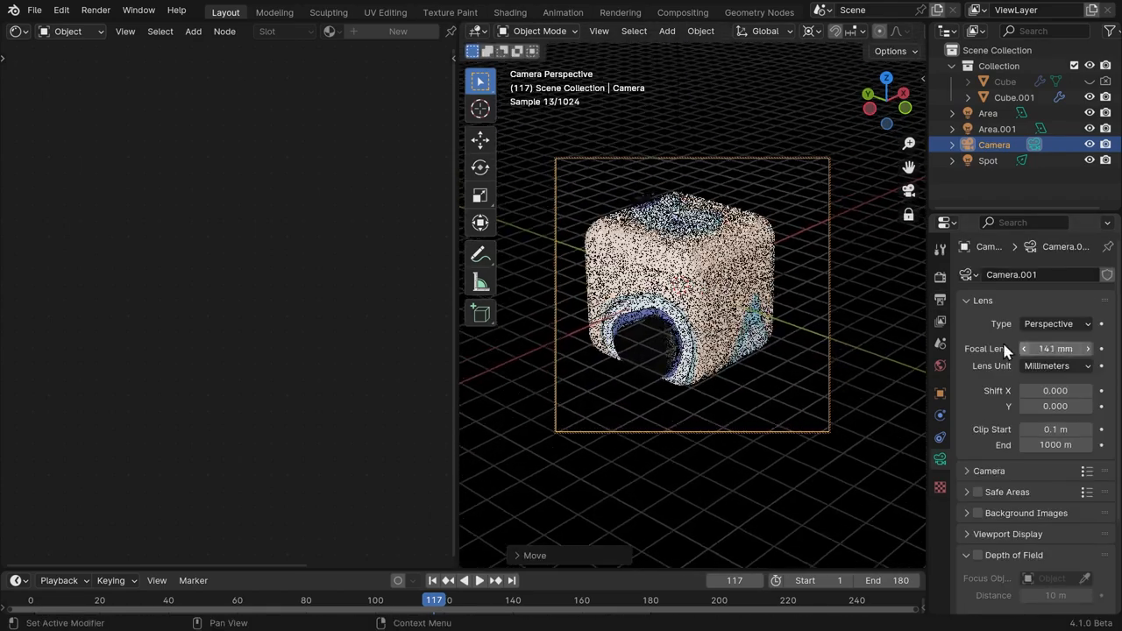
Re-centre the cube in the camera frame and play back the animation in rendered shading.
{"action": "key", "text": "g"}
{"action": "left_click", "coordinate": [724, 293]}
{"action": "scroll", "coordinate": [724, 293], "scroll_direction": "down", "scroll_amount": 1}
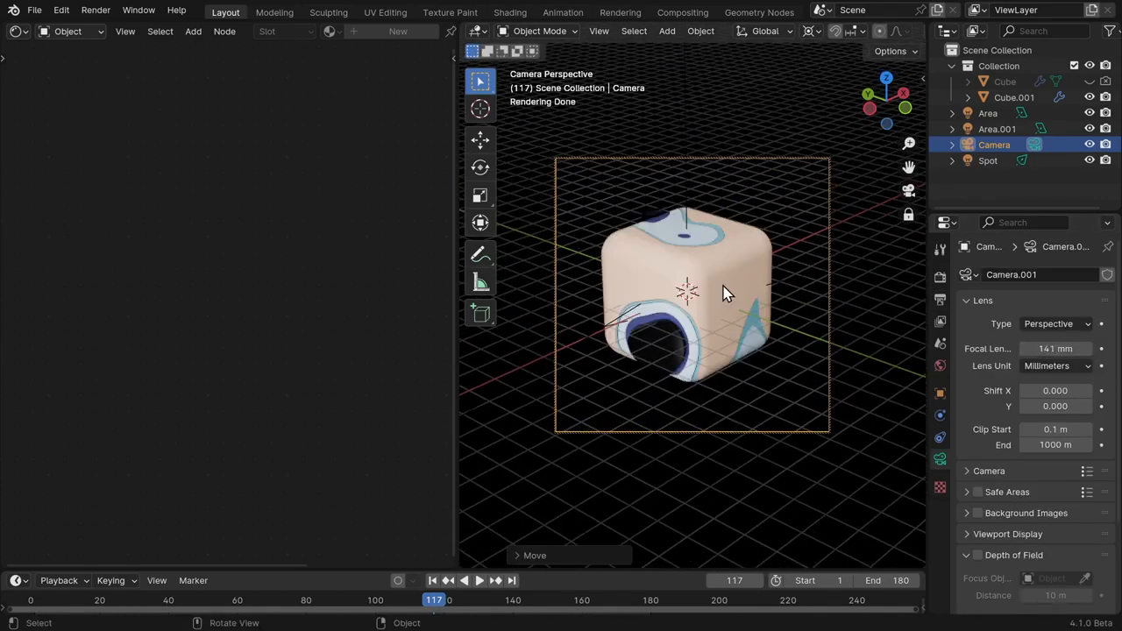
{"action": "scroll", "coordinate": [807, 276], "scroll_direction": "down", "scroll_amount": 1}
{"action": "key", "text": "z"}
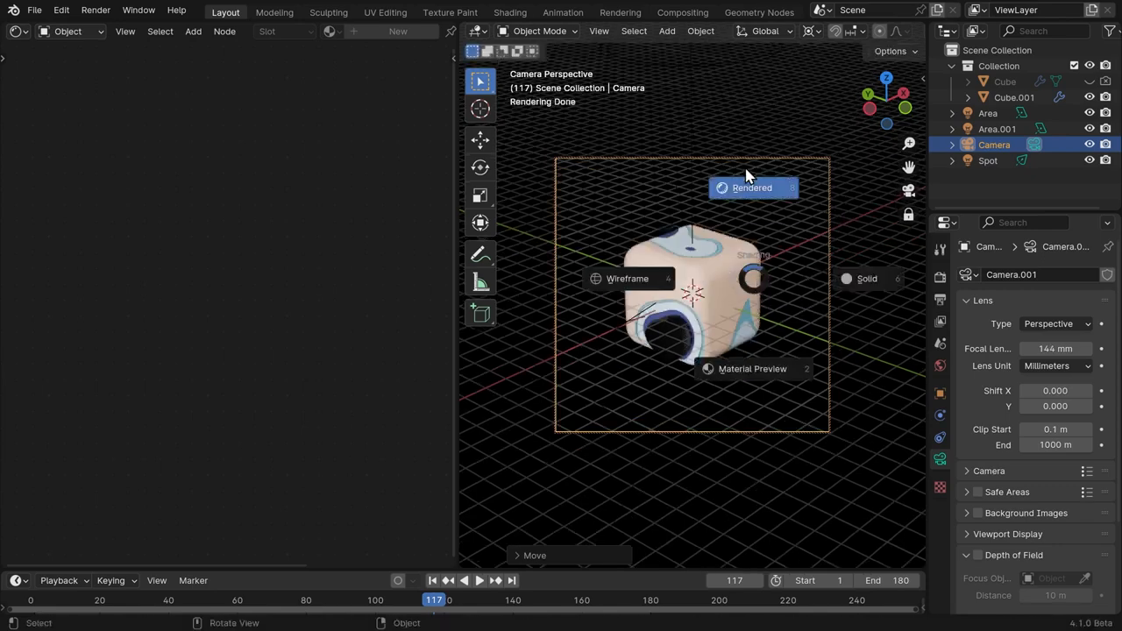
{"action": "left_click", "coordinate": [746, 177]}
{"action": "key", "text": "shift+ctrl+space"}
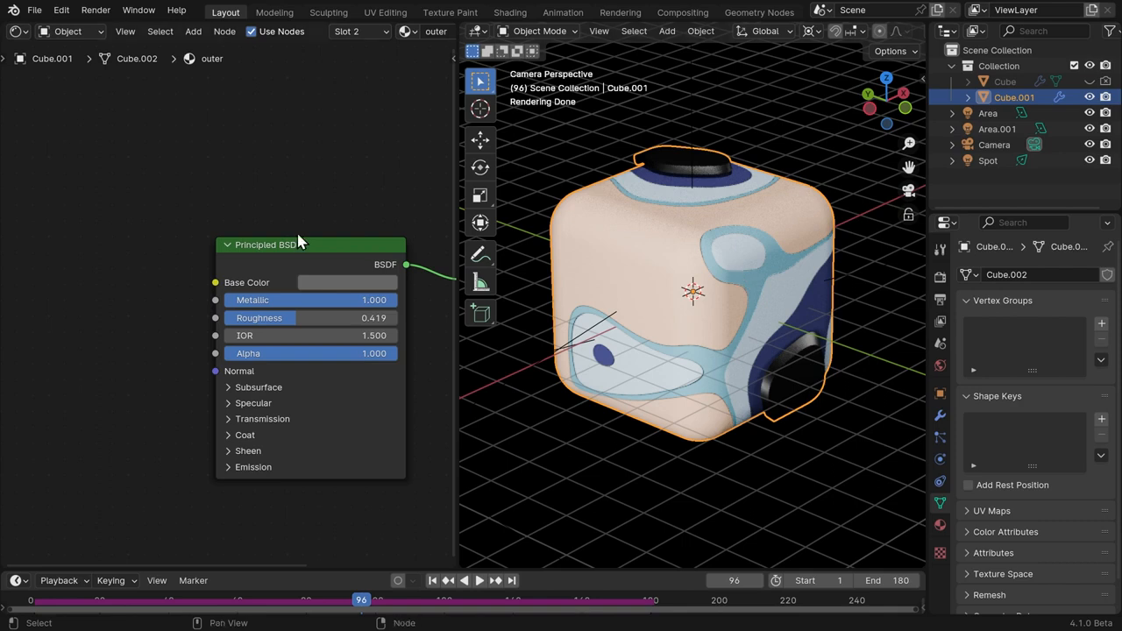
Copy the animated noise and mix nodes from the inner material into the outer material's node tree.
{"action": "scroll", "coordinate": [298, 242], "scroll_direction": "down", "scroll_amount": 3}
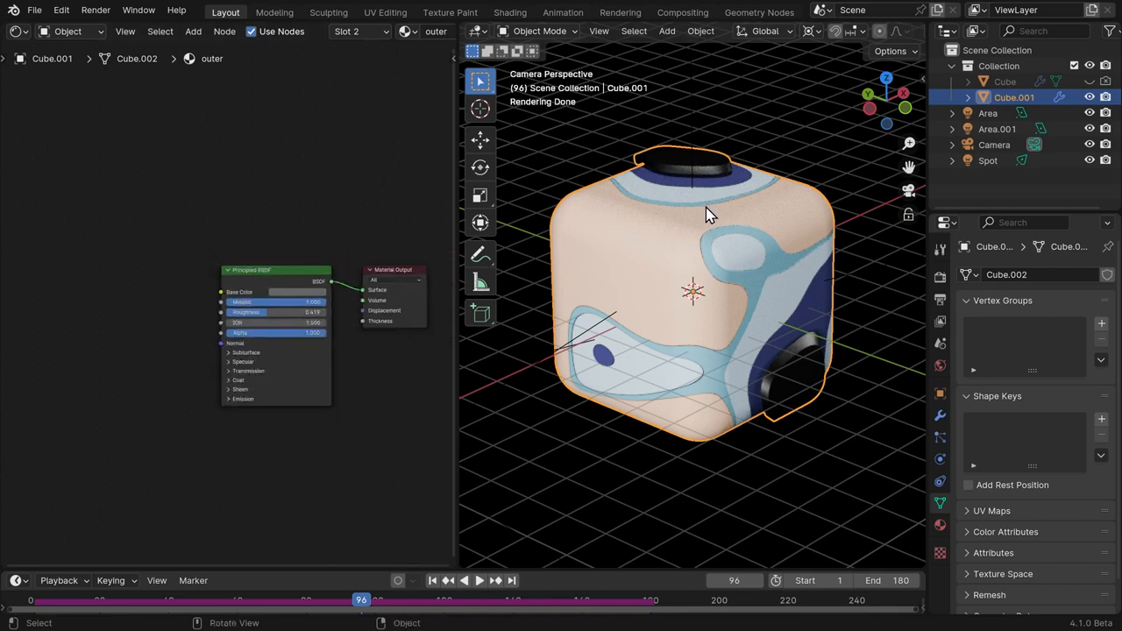
{"action": "left_click", "coordinate": [372, 37]}
{"action": "left_click", "coordinate": [368, 55]}
{"action": "left_click_drag", "start_coordinate": [68, 125], "coordinate": [304, 423]}
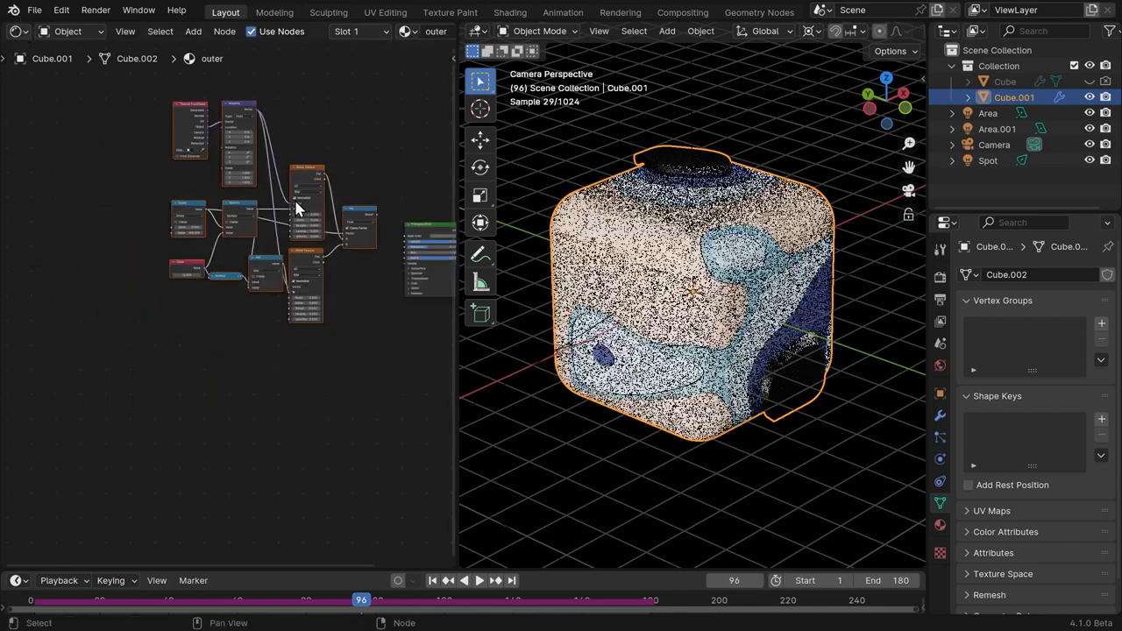
Make room beside the Principled BSDF and connect the Mix node's Result to its Base Color.
{"action": "middle_click_drag", "start_coordinate": [295, 205], "coordinate": [156, 205]}
{"action": "scroll", "coordinate": [156, 205], "scroll_direction": "up", "scroll_amount": 3}
{"action": "left_click_drag", "start_coordinate": [311, 192], "coordinate": [427, 296]}
{"action": "left_click_drag", "start_coordinate": [329, 226], "coordinate": [385, 221]}
{"action": "scroll", "coordinate": [330, 156], "scroll_direction": "up", "scroll_amount": 4}
Insert a Color Ramp node between the Mix node and the Principled BSDF's Base Color.
{"action": "key", "text": "shift+a"}
{"action": "type", "text": "co"}
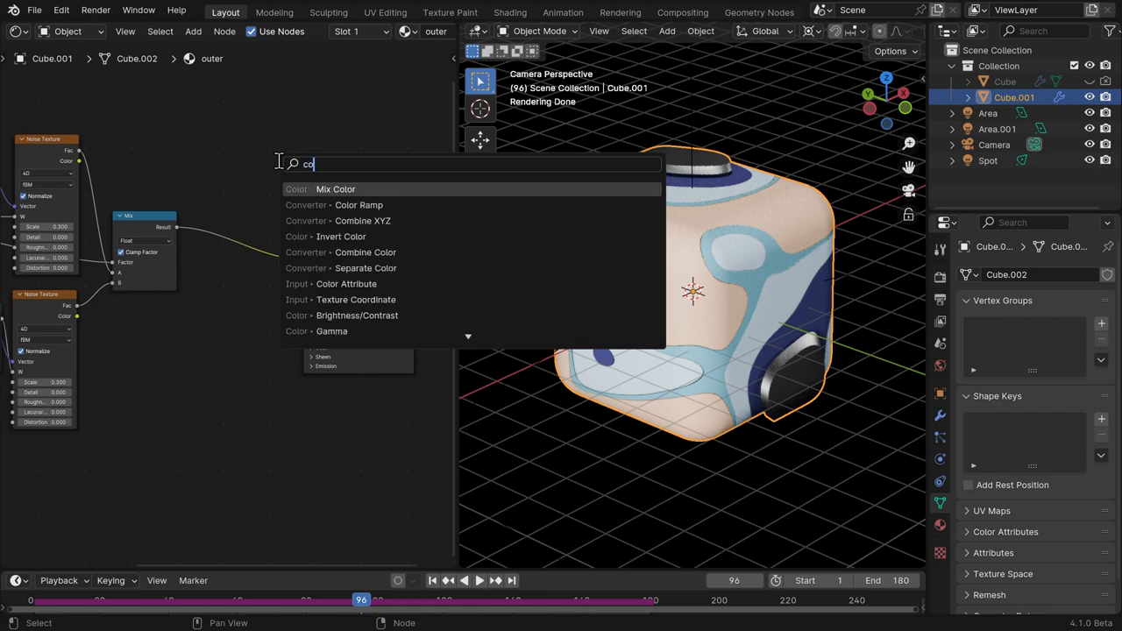
{"action": "type", "text": " r"}
{"action": "key", "text": "Return"}
{"action": "left_click", "coordinate": [212, 219]}
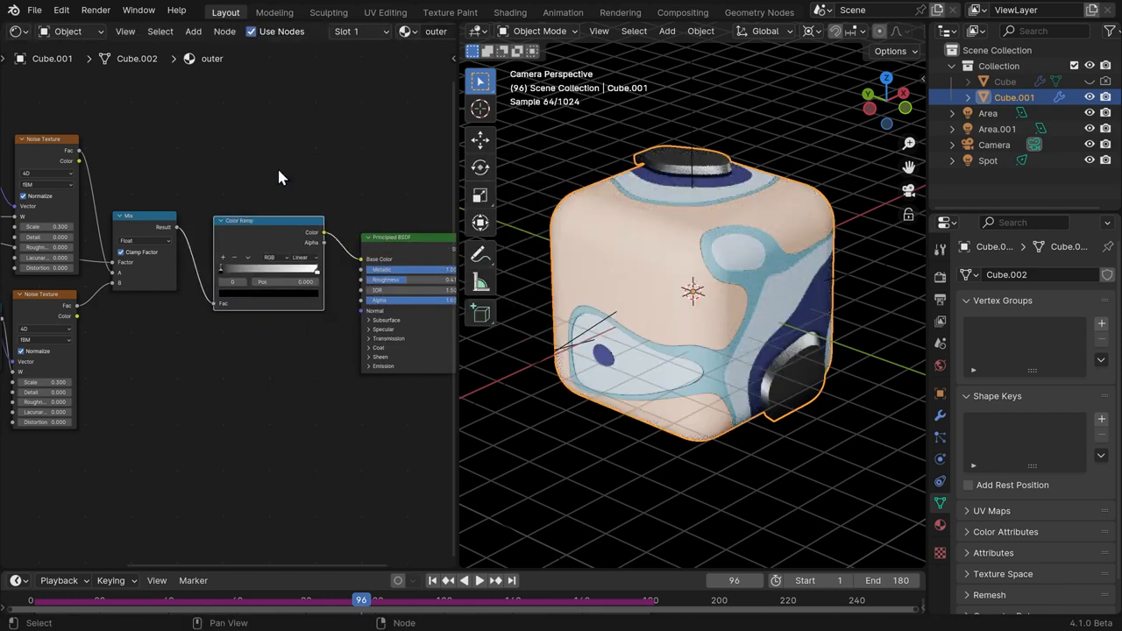
Set the Color Ramp's first stop to pink at about 0.467 and the second to light blue at about 0.609.
{"action": "scroll", "coordinate": [278, 166], "scroll_direction": "up", "scroll_amount": 5}
{"action": "left_click_drag", "start_coordinate": [244, 249], "coordinate": [287, 252]}
{"action": "left_click", "coordinate": [315, 286]}
{"action": "left_click_drag", "start_coordinate": [357, 154], "coordinate": [358, 55]}
{"action": "left_click", "coordinate": [285, 182]}
{"action": "left_click", "coordinate": [371, 253]}
{"action": "left_click", "coordinate": [354, 289]}
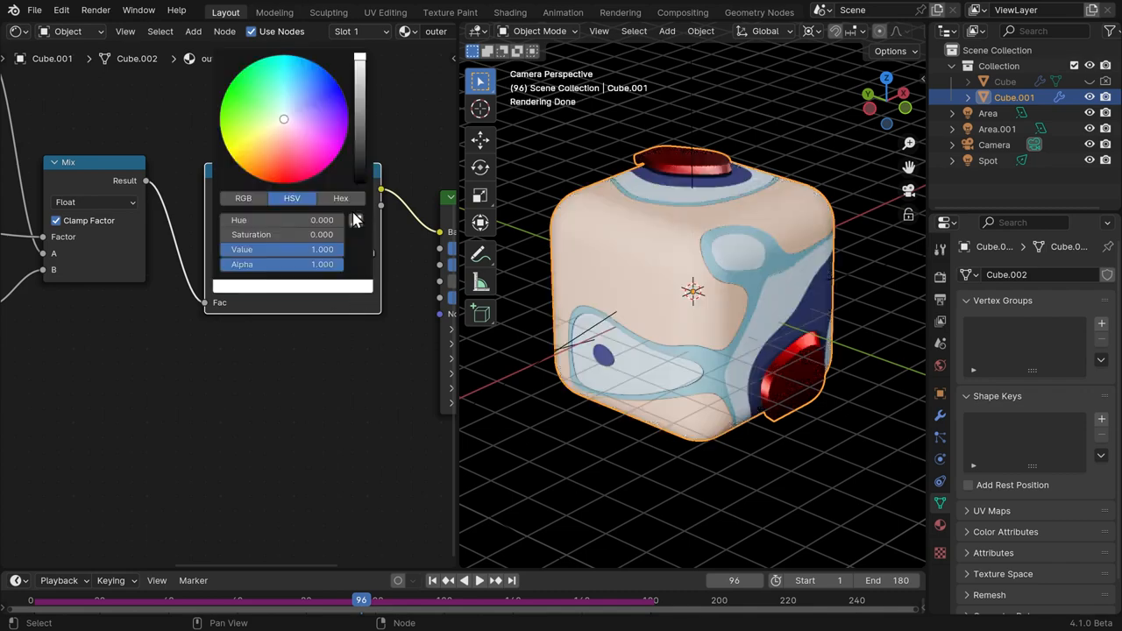
{"action": "left_click", "coordinate": [315, 60]}
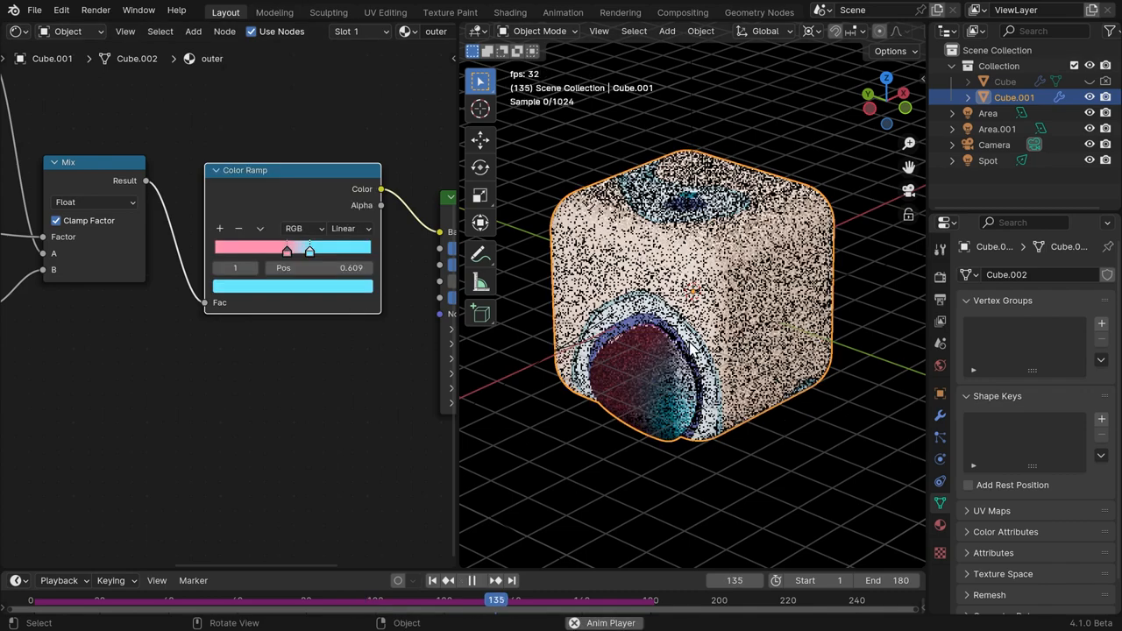
Set the outer material's Metallic to about 0.807 and Roughness to about 0.284, and play back the animation.
{"action": "left_click", "coordinate": [763, 468]}
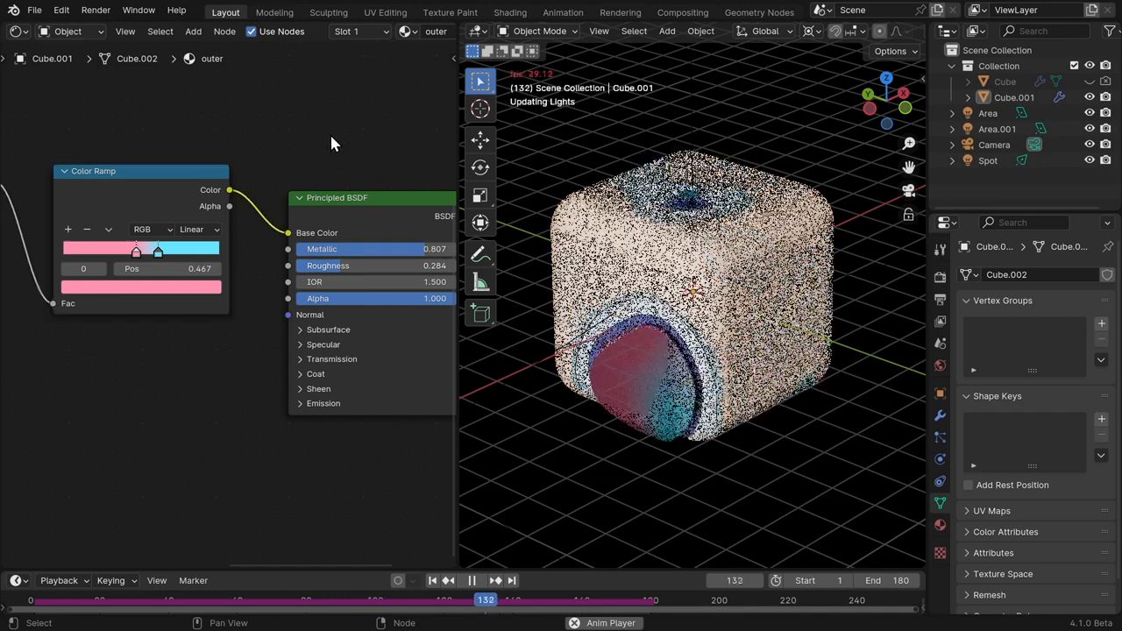
{"action": "key", "text": "space"}
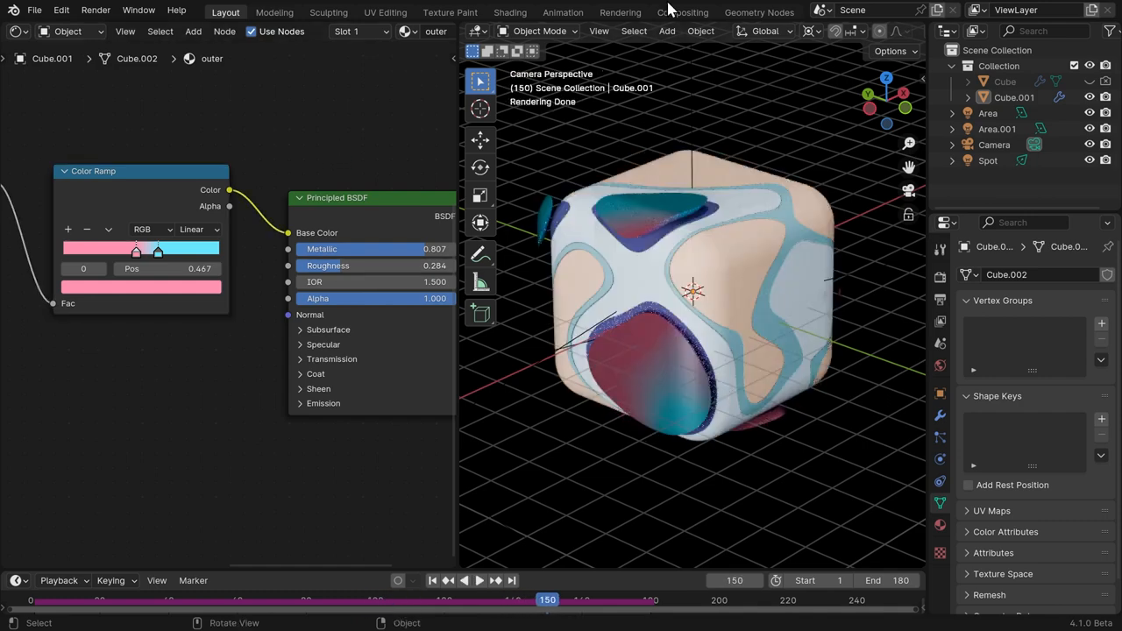
{"action": "key", "text": "space"}
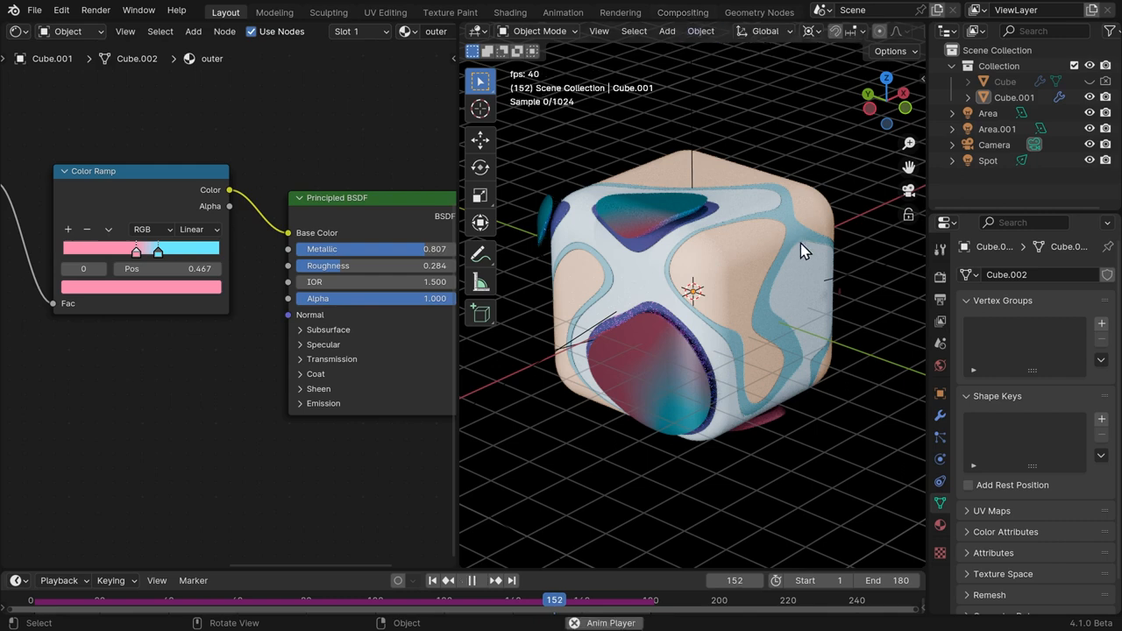
Look at the scene's compositing node tree and return to the layout workspace.
{"action": "left_click", "coordinate": [688, 12]}
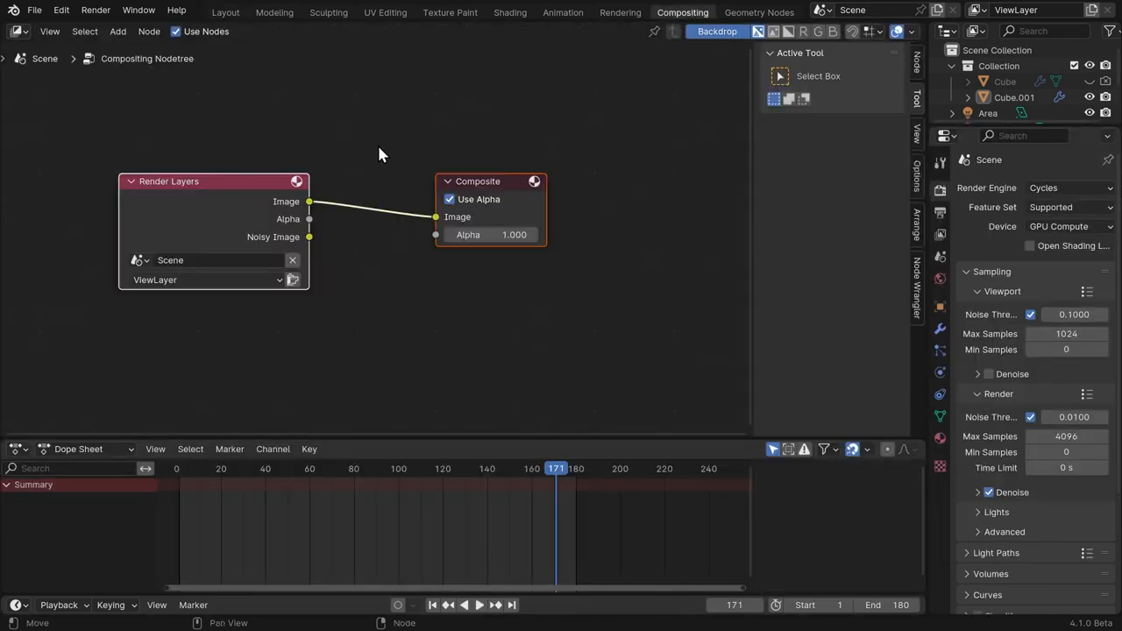
{"action": "left_click", "coordinate": [226, 13]}
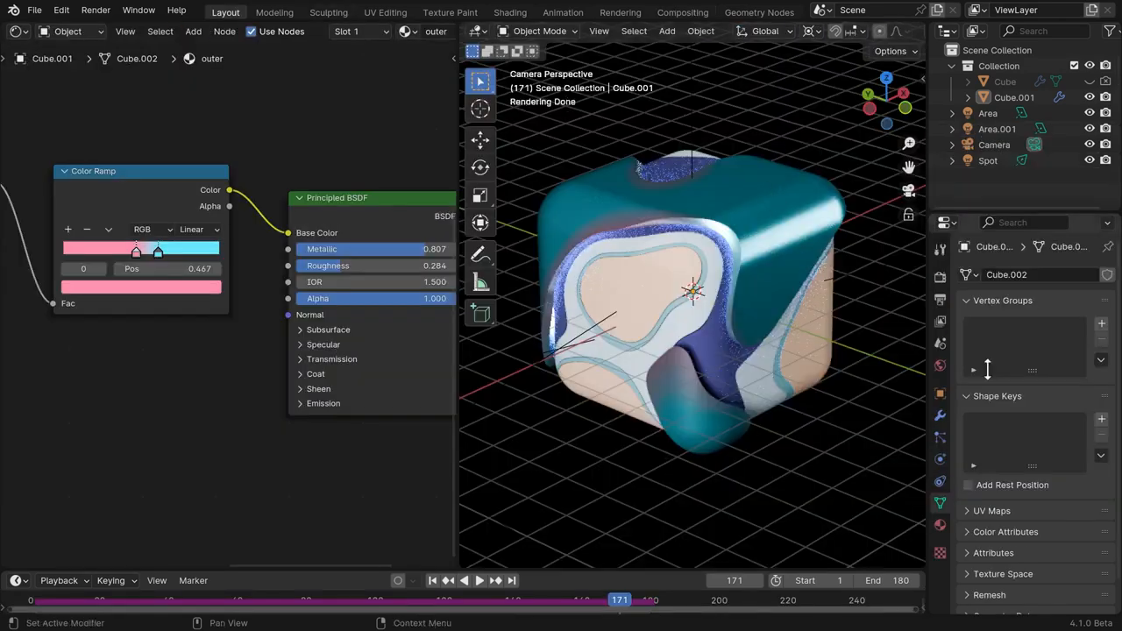
Check the render output folder, set the output file format to FFmpeg Video and show its encoding settings.
{"action": "left_click", "coordinate": [939, 277]}
{"action": "left_click", "coordinate": [941, 300]}
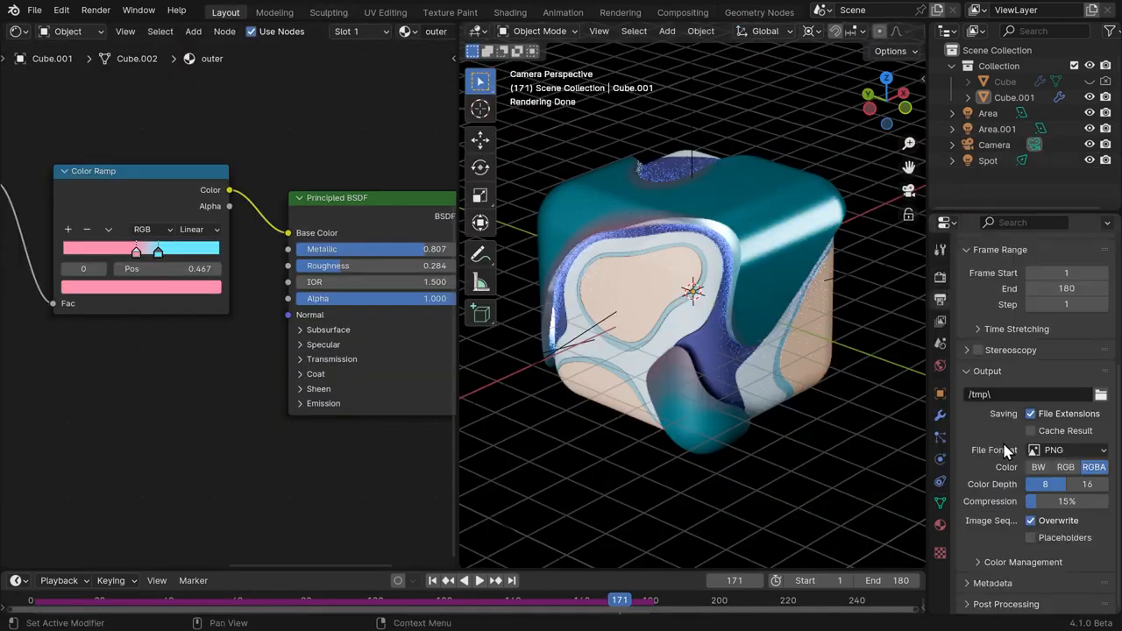
{"action": "left_click", "coordinate": [1101, 396]}
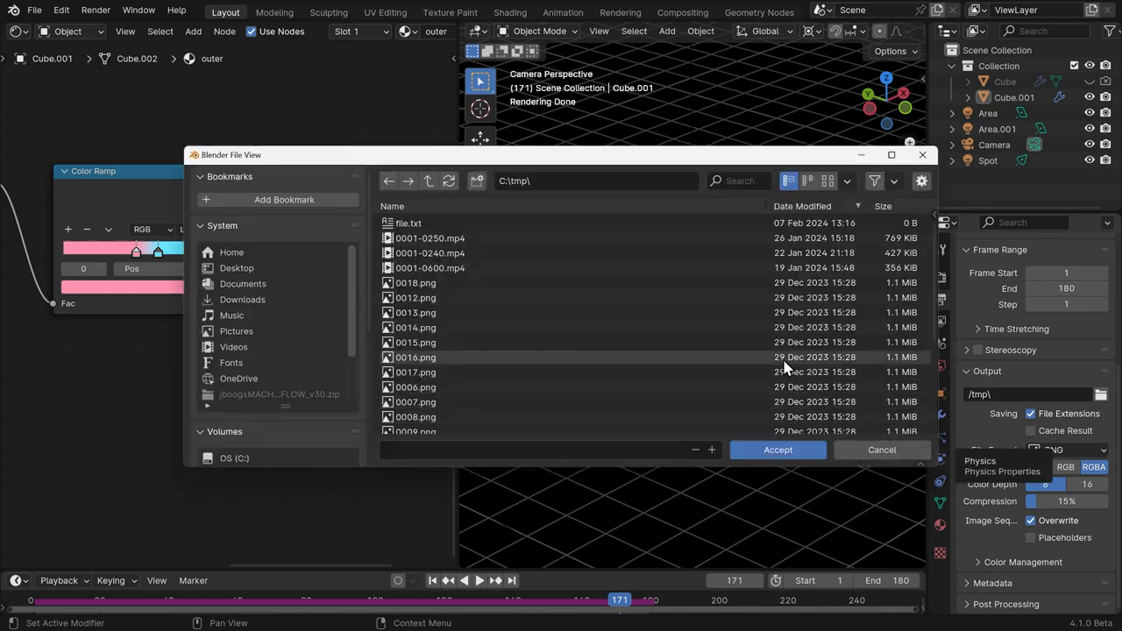
{"action": "left_click", "coordinate": [883, 451]}
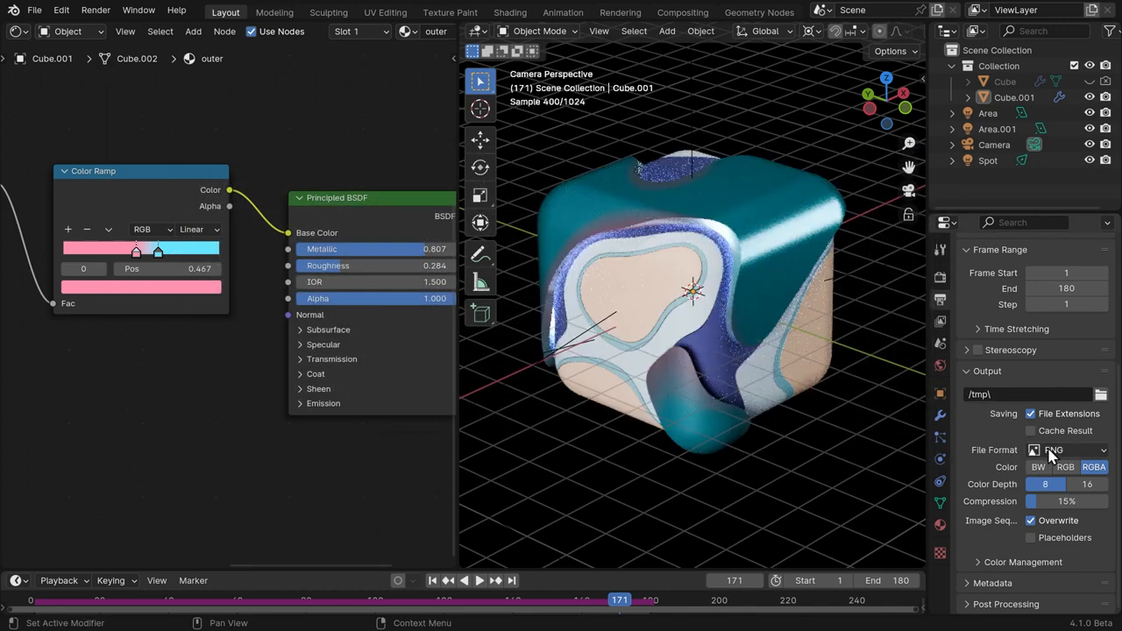
{"action": "left_click", "coordinate": [1064, 451]}
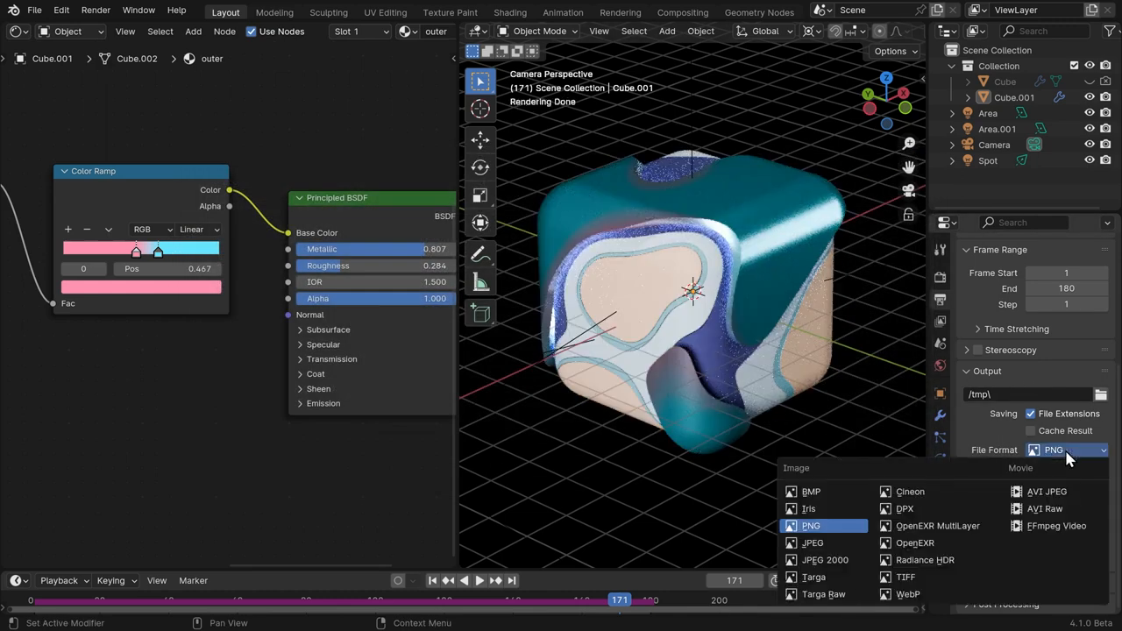
{"action": "left_click", "coordinate": [1048, 528]}
{"action": "left_click", "coordinate": [1025, 564]}
{"action": "scroll", "coordinate": [1051, 488], "scroll_direction": "down", "scroll_amount": 5}
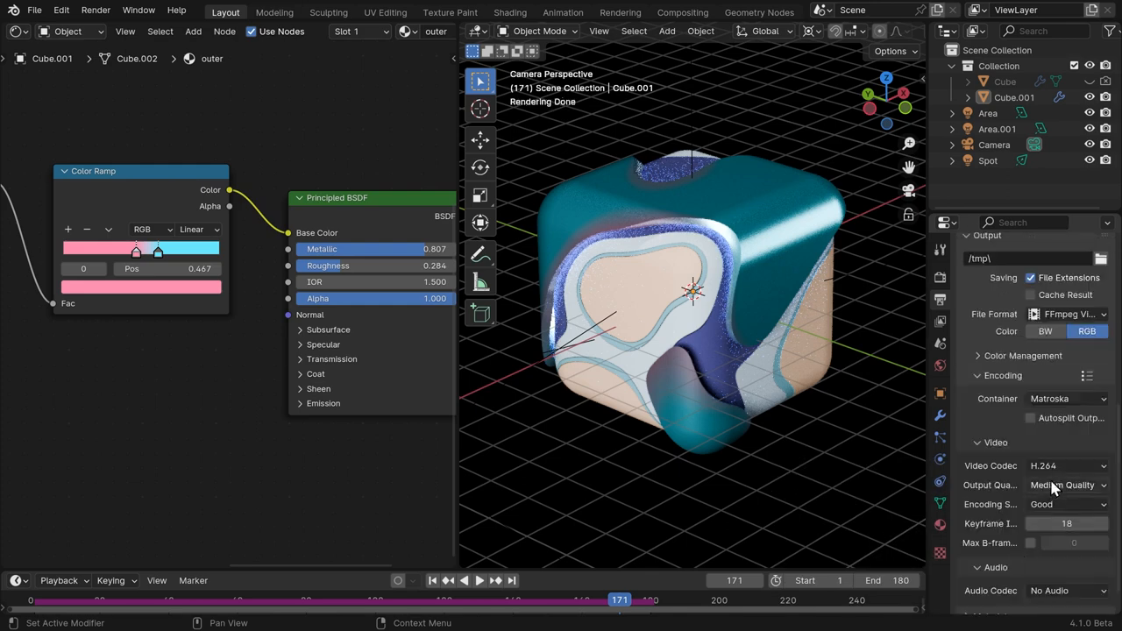
Set the video container to MPEG-4 and the output quality to Perceptually Lossless.
{"action": "left_click", "coordinate": [1087, 402]}
{"action": "left_click", "coordinate": [1068, 448]}
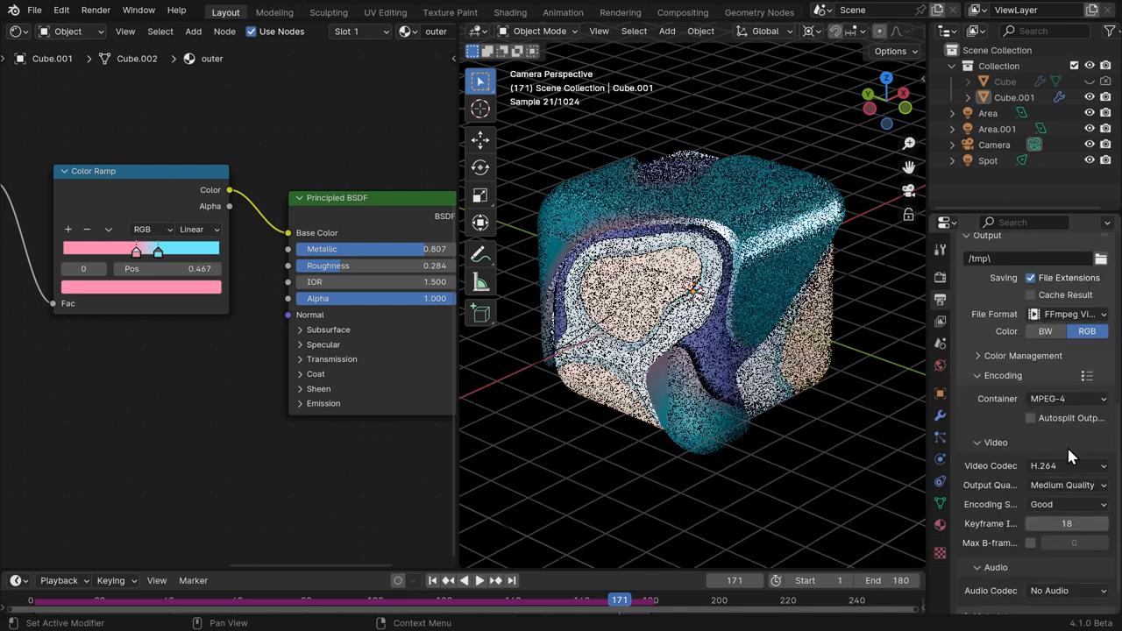
{"action": "scroll", "coordinate": [1067, 445], "scroll_direction": "down", "scroll_amount": 1}
{"action": "left_click", "coordinate": [1064, 451]}
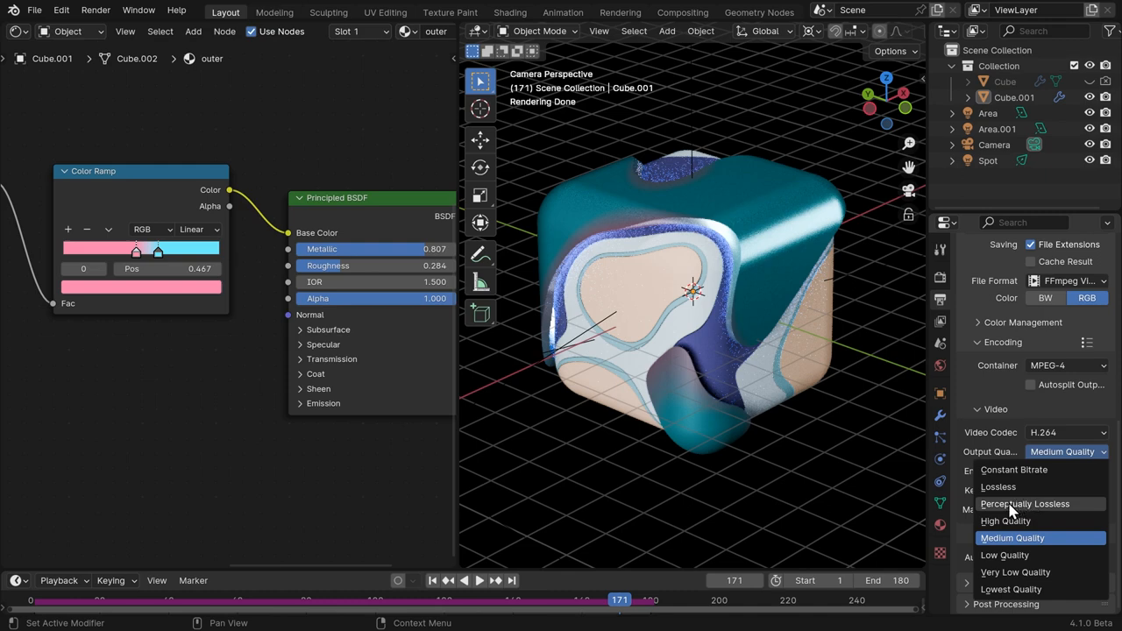
{"action": "left_click", "coordinate": [1017, 505]}
Render the animation.
{"action": "left_click", "coordinate": [93, 12]}
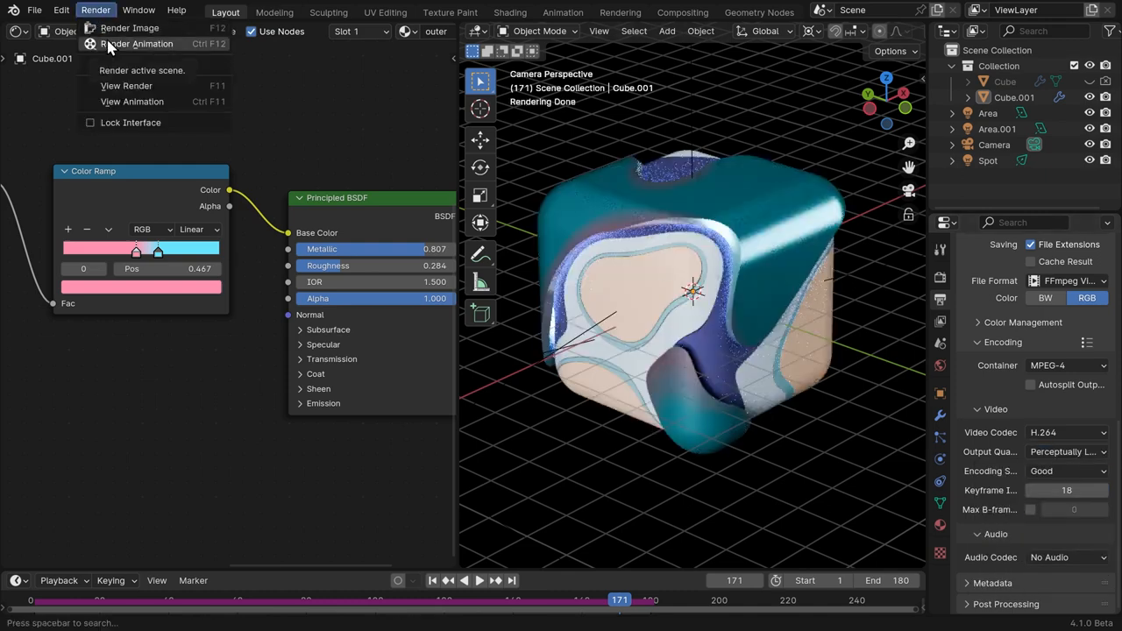